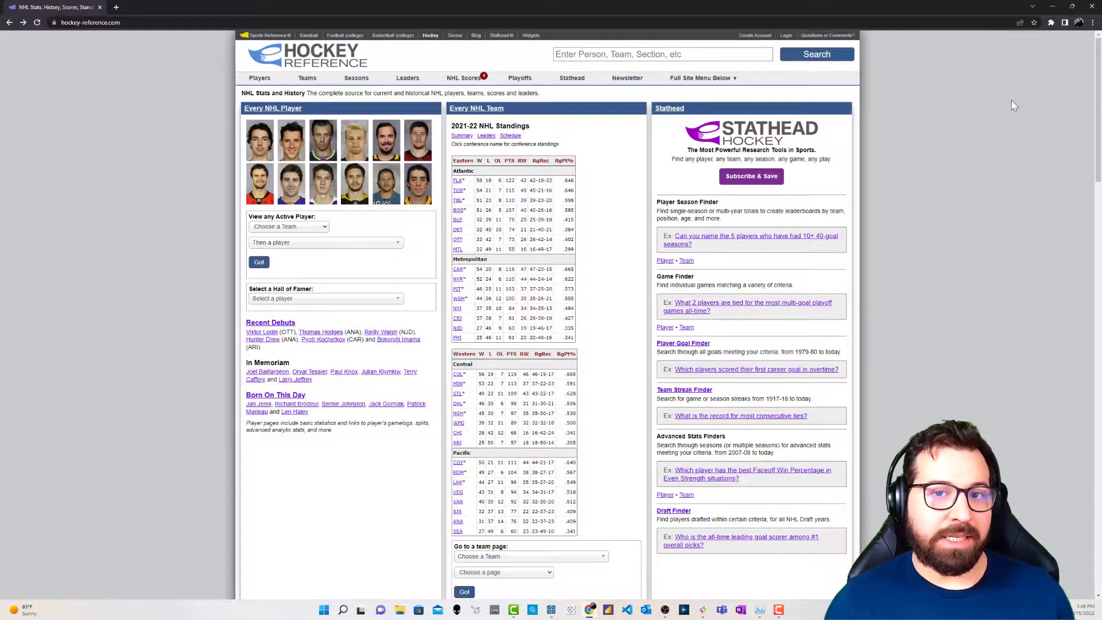
Open the 2021-22 NHL season summary and review the Eastern and Western Conference standings.
mouse_move(260, 82)
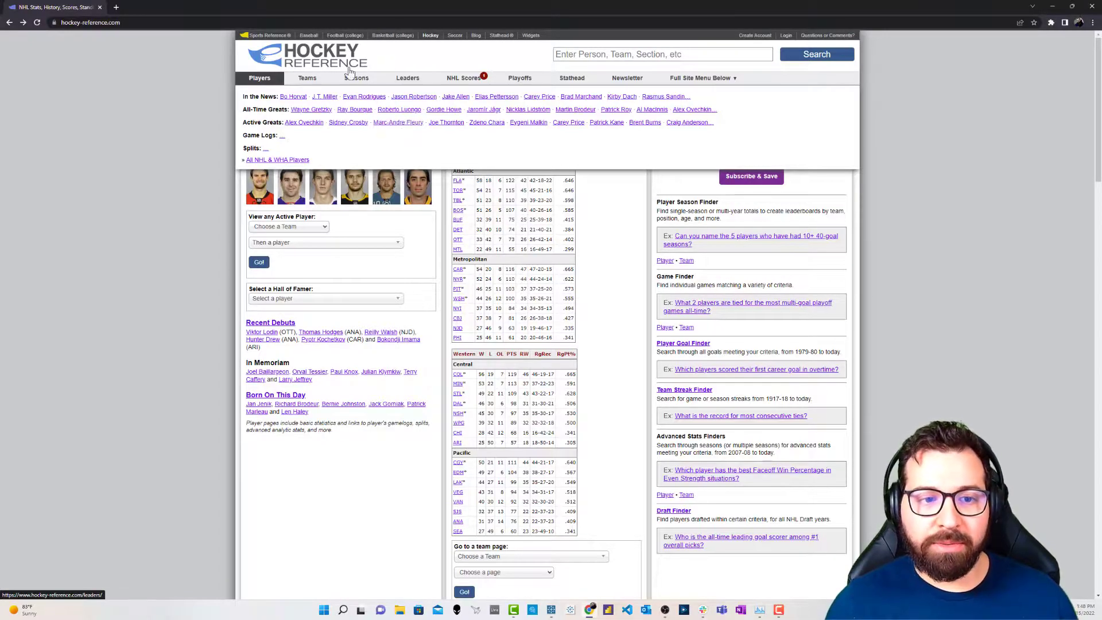
mouse_move(315, 80)
mouse_move(356, 82)
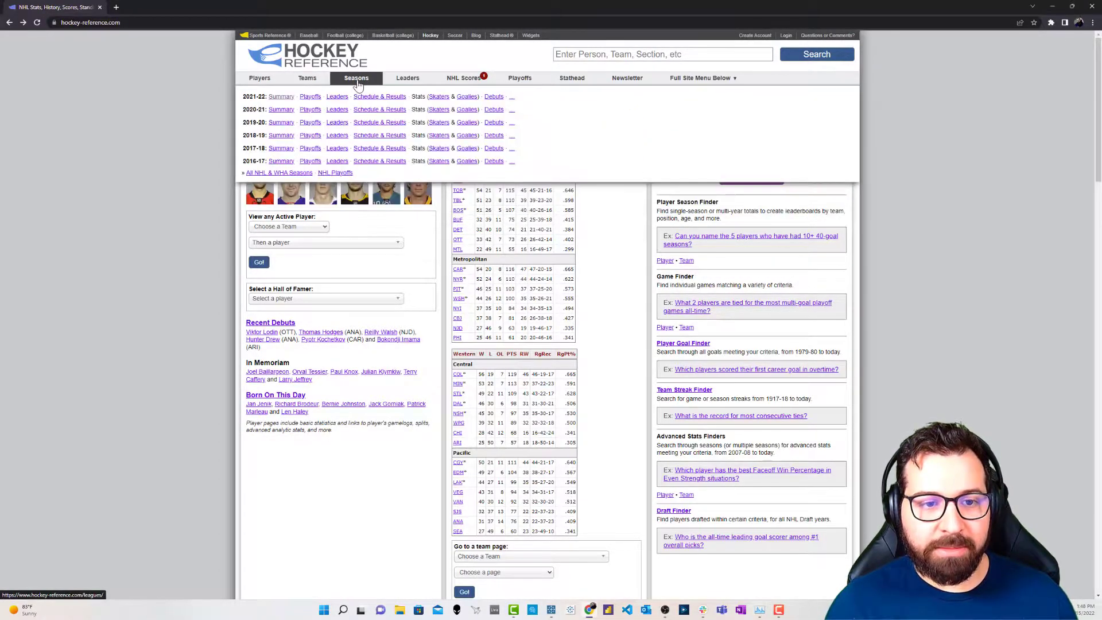
left_click(292, 101)
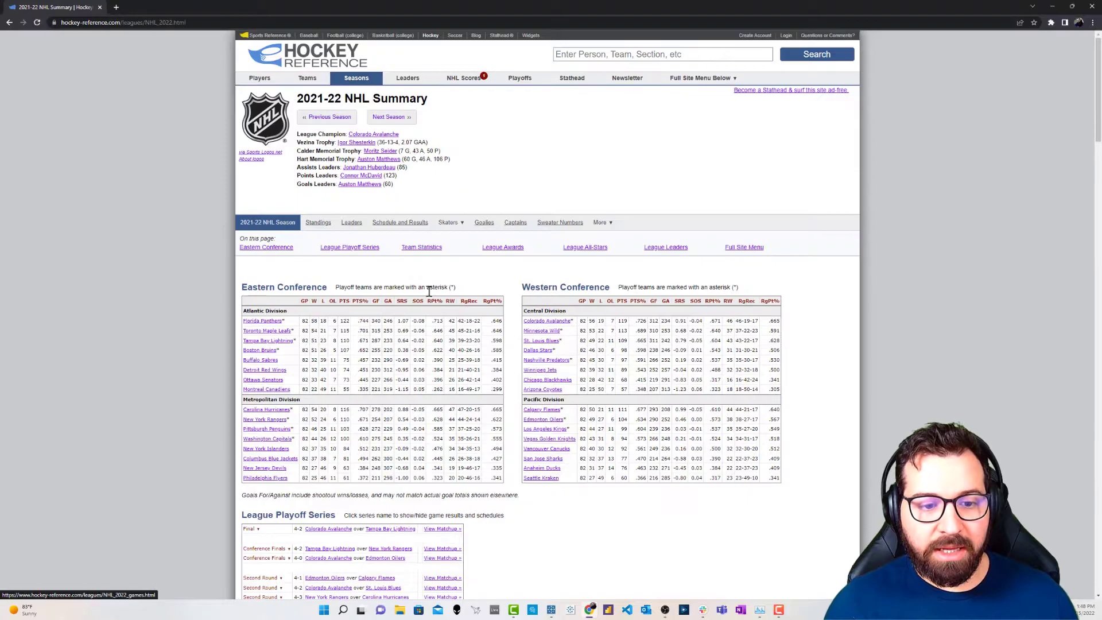
scroll(338, 258, "down", 1)
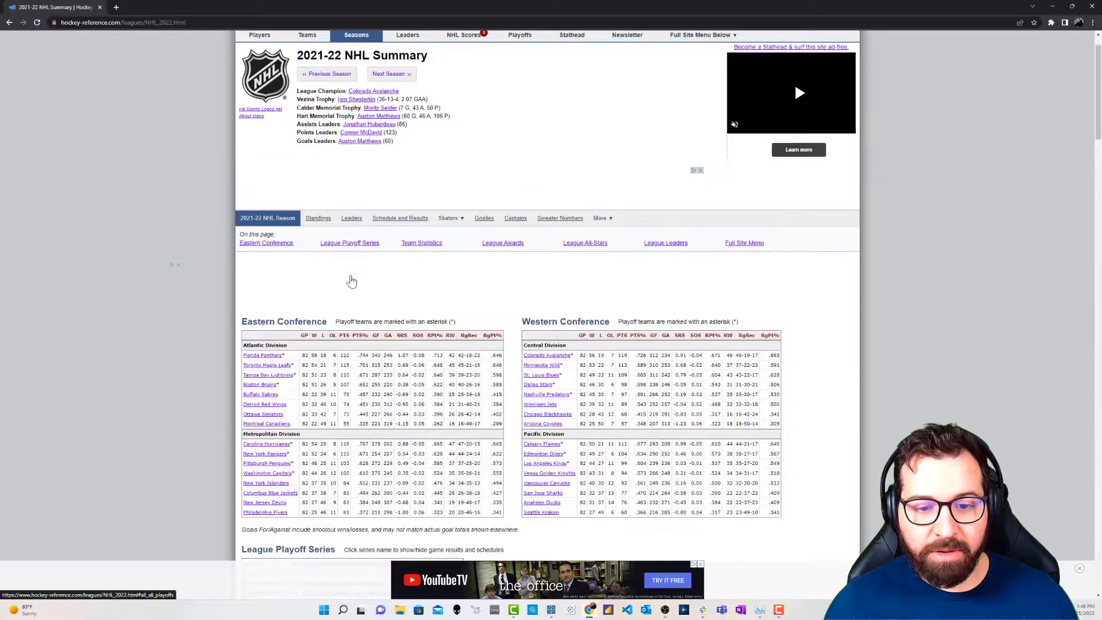
scroll(498, 396, "down", 2)
left_click(498, 396)
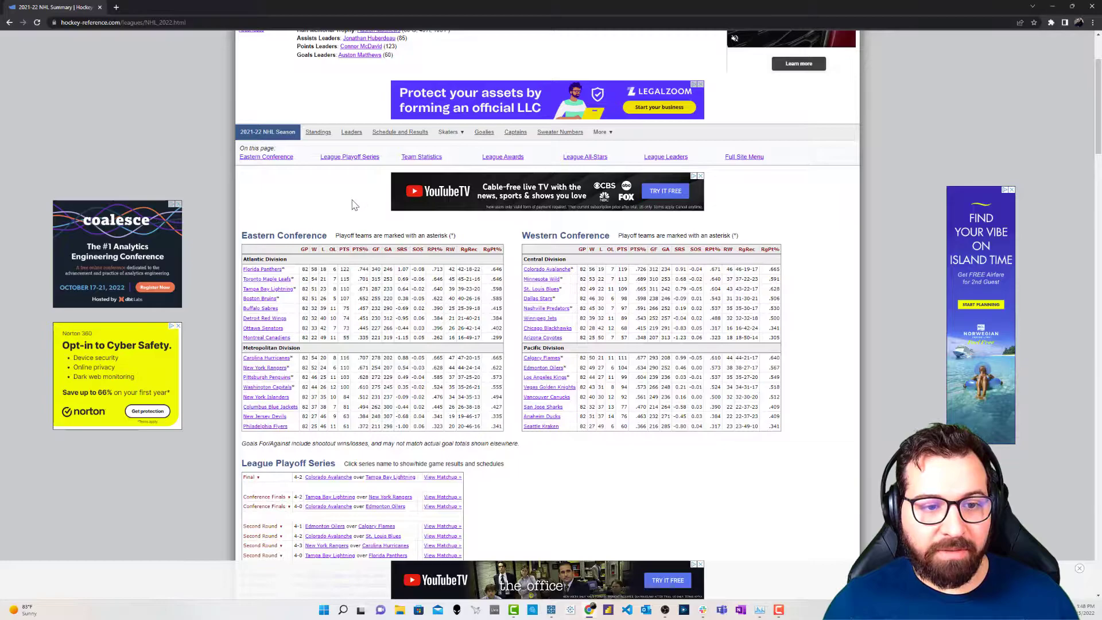
scroll(353, 204, "up", 1)
scroll(347, 132, "up", 3)
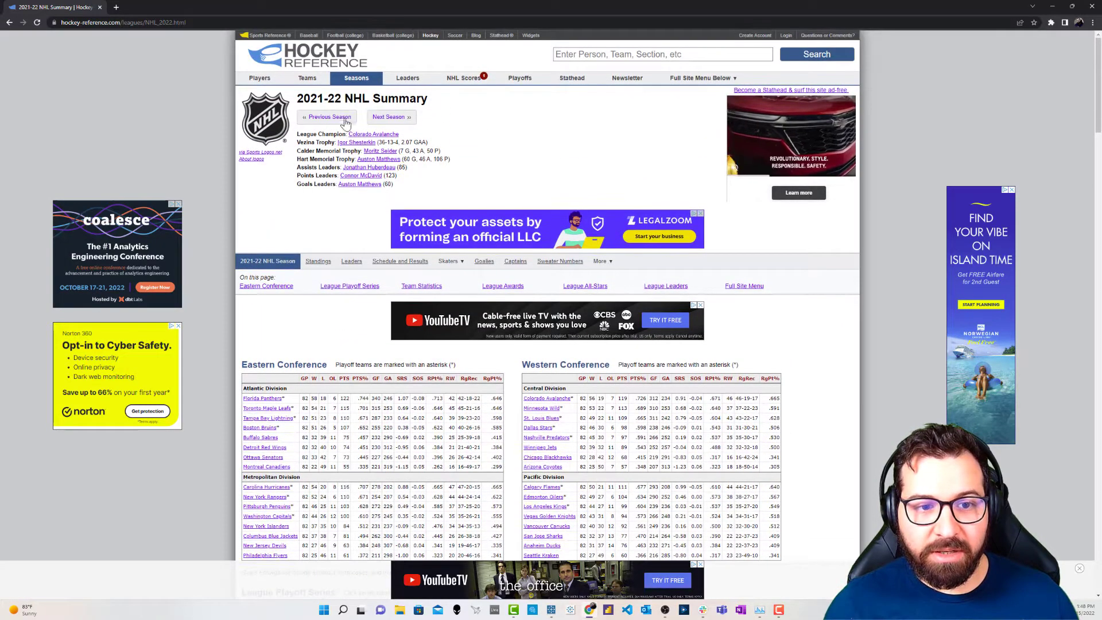
Open the 2021-22 playoffs summary and review the league playoff series, team statistics and overtime goals.
mouse_move(357, 80)
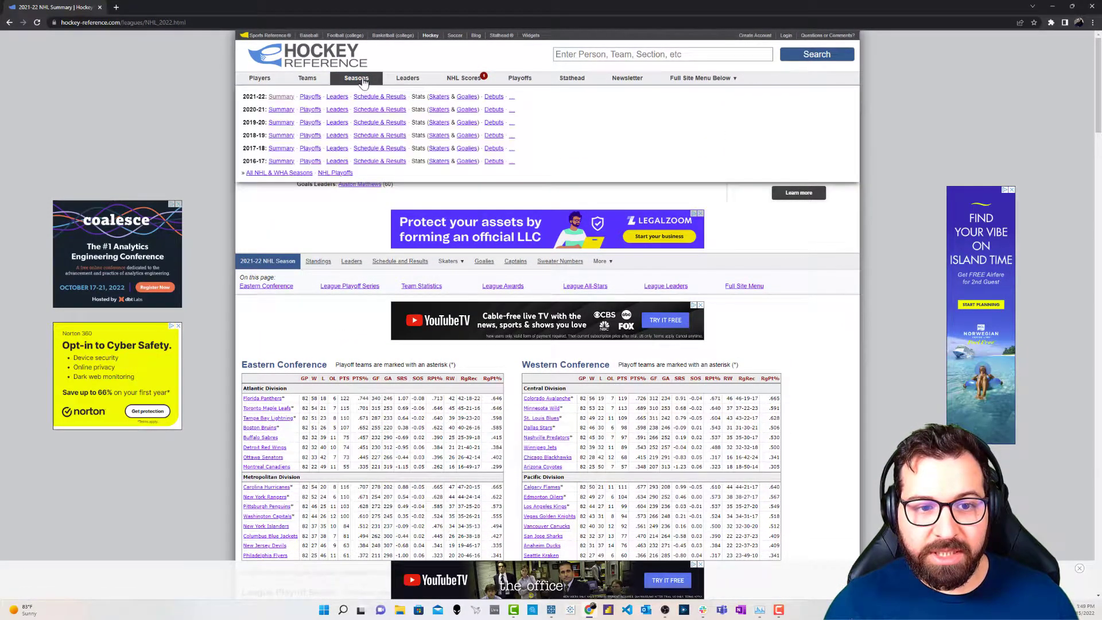
left_click(314, 99)
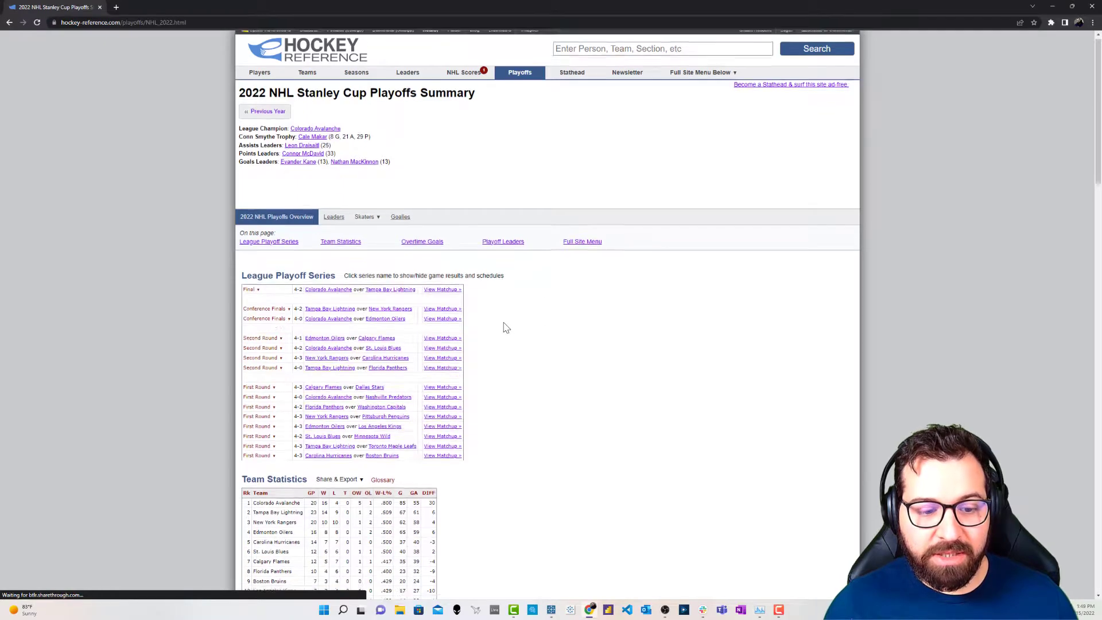
scroll(506, 327, "down", 4)
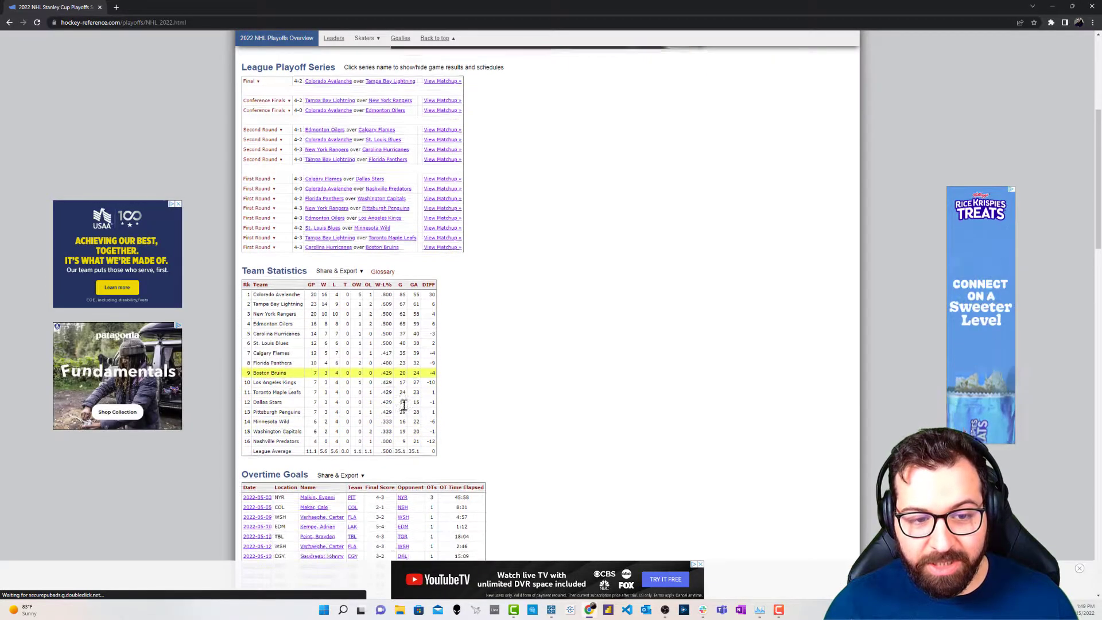
scroll(517, 394, "down", 3)
scroll(522, 372, "up", 1)
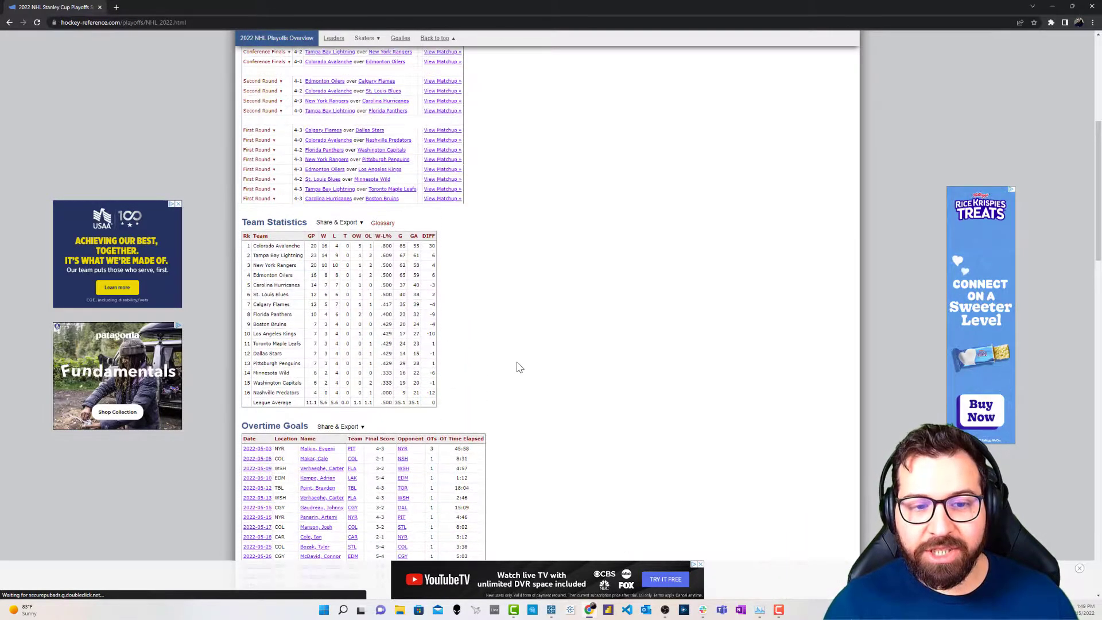
scroll(521, 367, "up", 2)
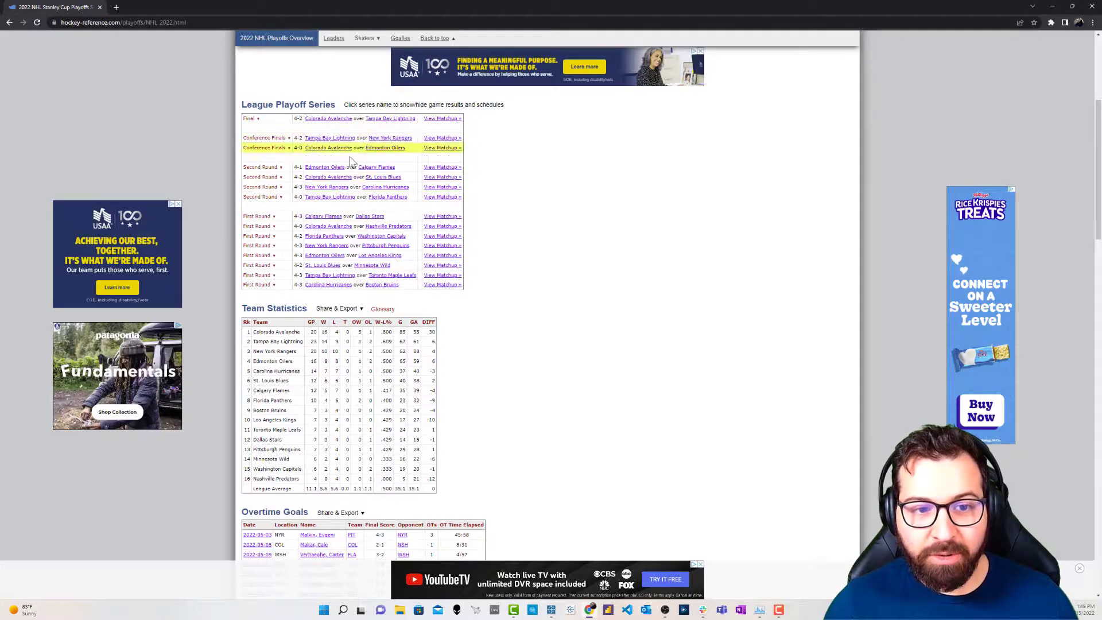
scroll(370, 299, "down", 3)
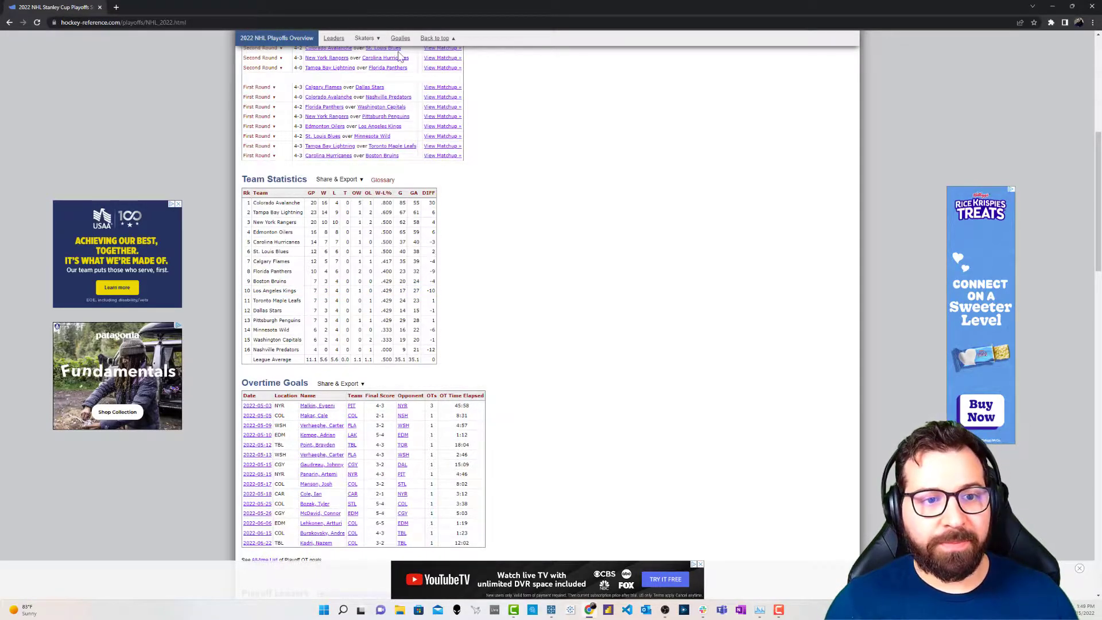
Switch to the NHL Playoff Bracket flow in Tableau Prep Builder and examine it, selecting the steps between Union Structure and the output.
left_click_drag(373, 7, 1101, 264)
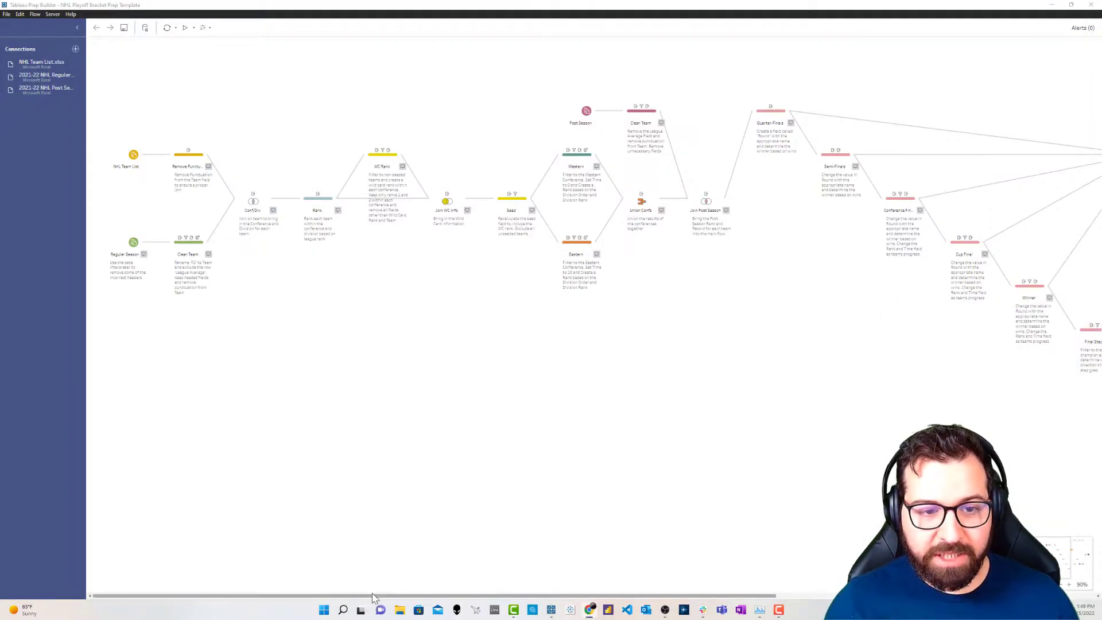
left_click_drag(372, 597, 704, 597)
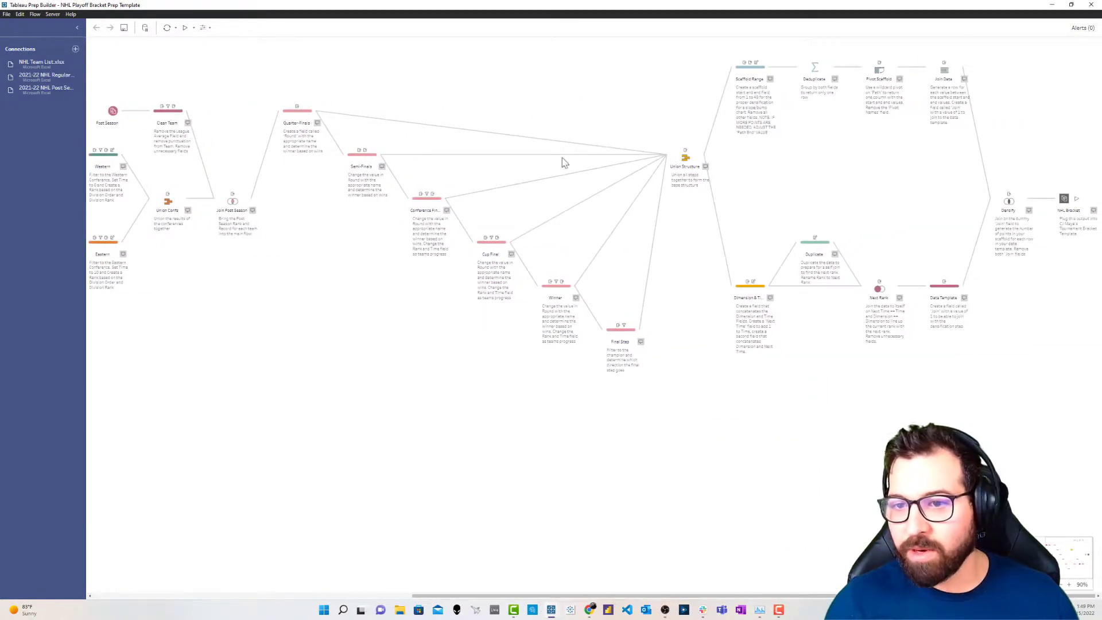
left_click_drag(710, 75, 1041, 342)
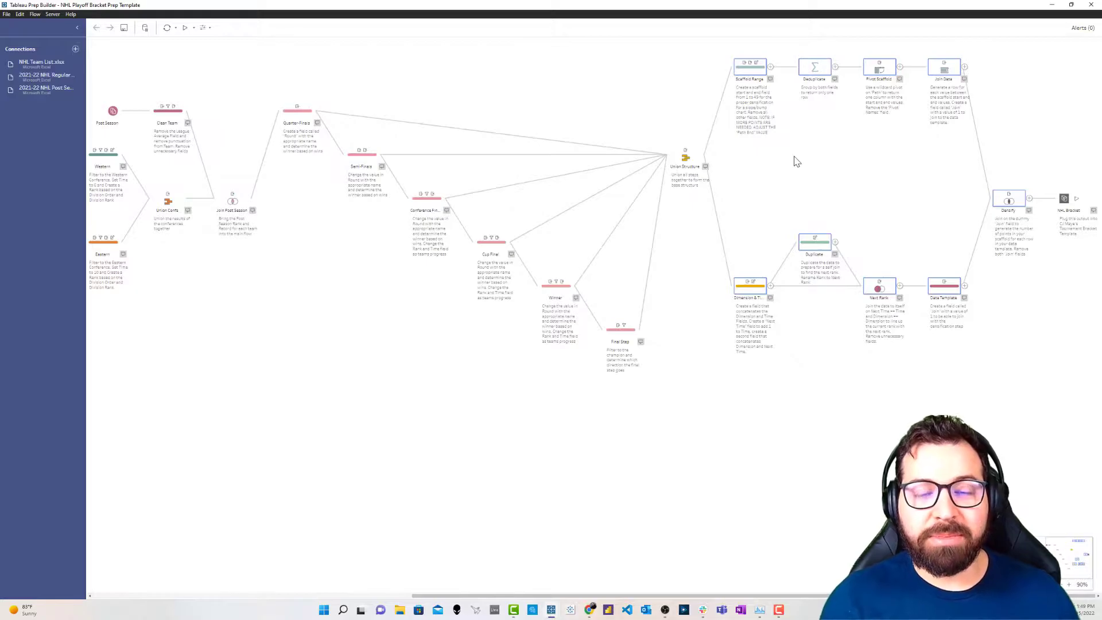
left_click(399, 87)
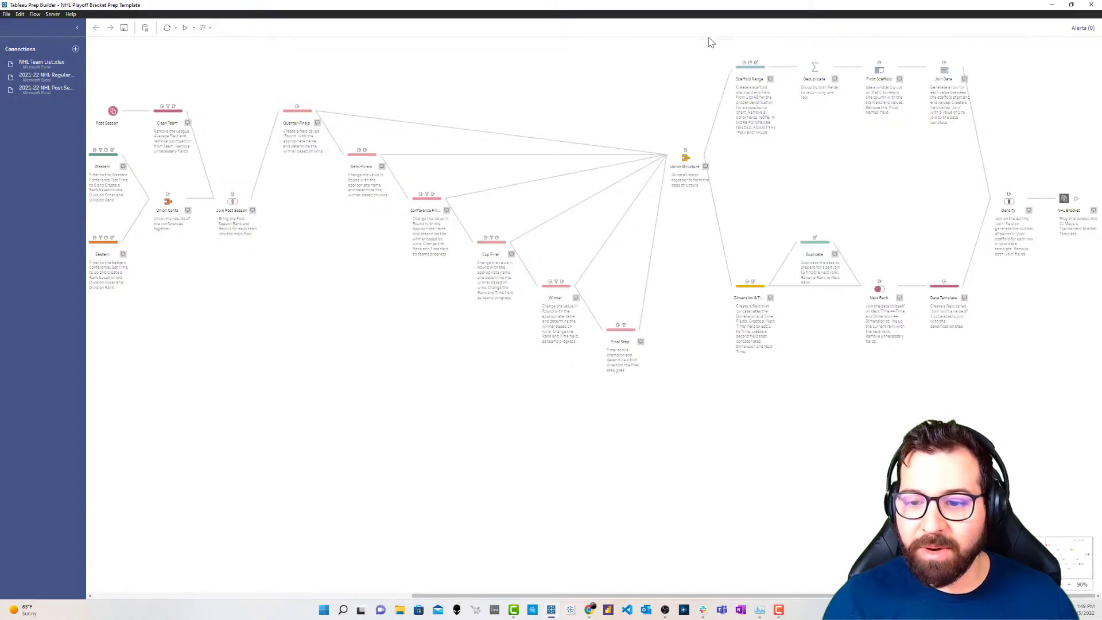
left_click_drag(1045, 337, 707, 46)
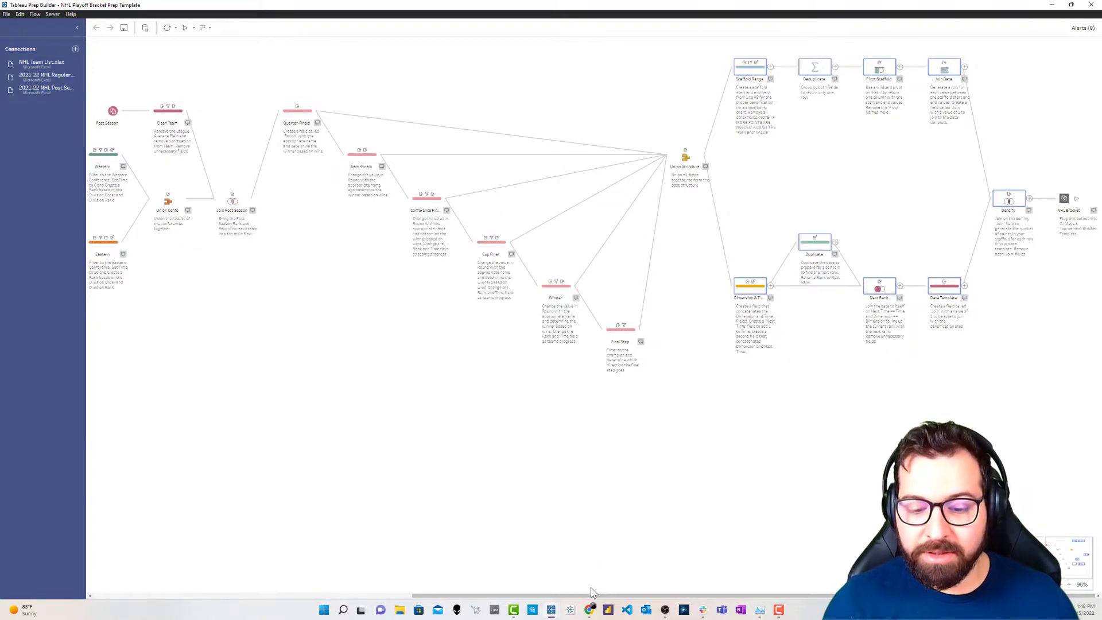
Switch to the NHL Playoff Bracket Template workbook in Tableau and open the dashboard's bracket chart as its own worksheet.
left_click_drag(591, 597, 143, 556)
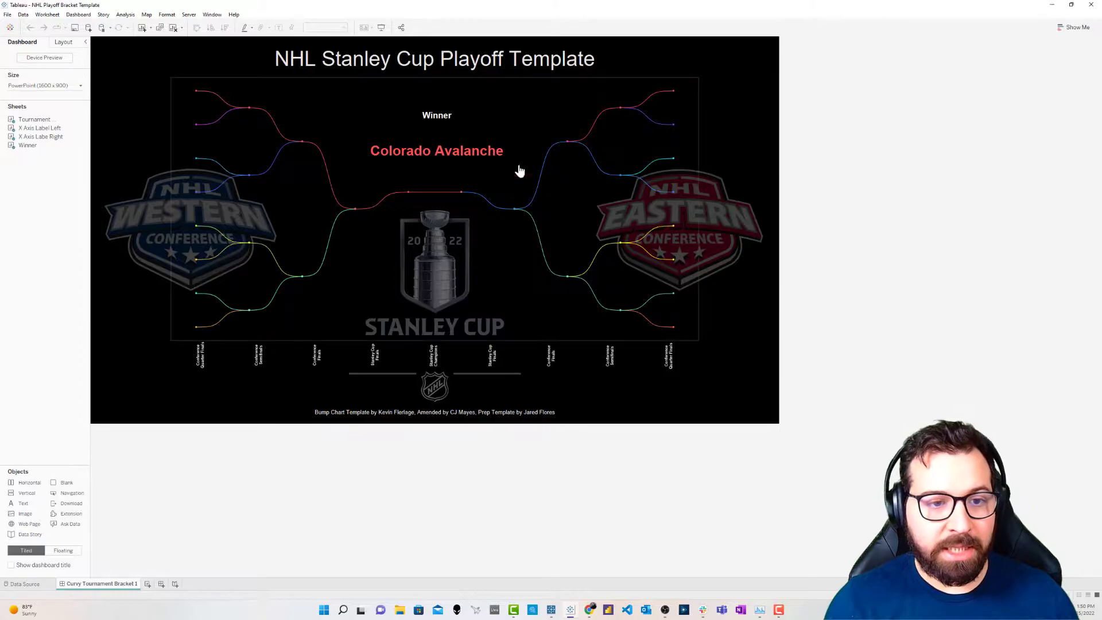
left_click(608, 103)
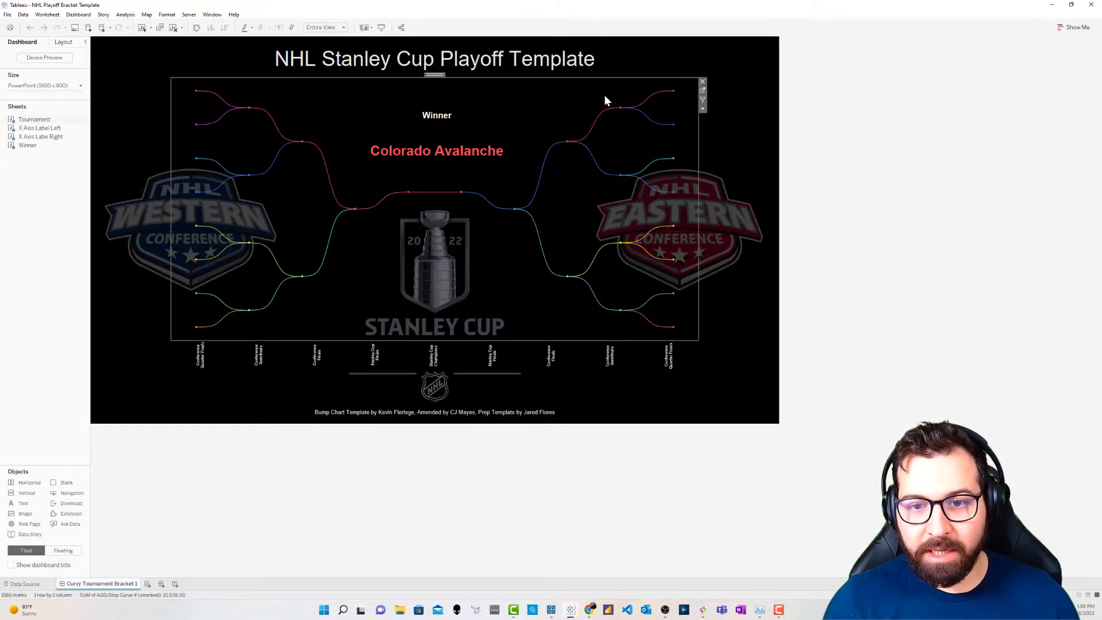
left_click(701, 91)
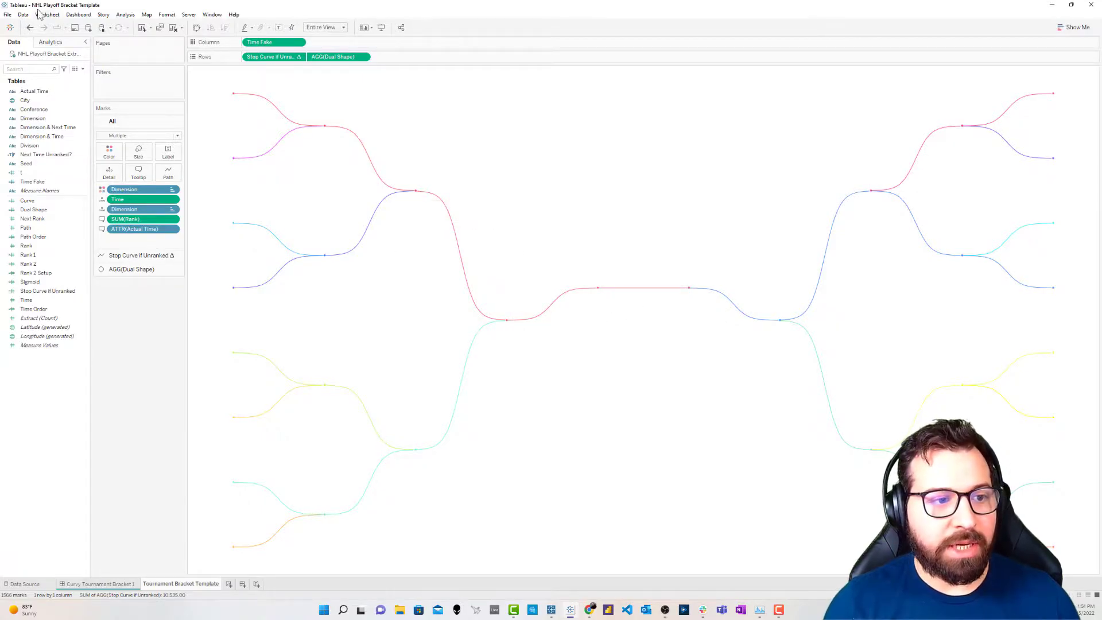
Format the bracket worksheet's grid lines as thin solid lines.
left_click(167, 14)
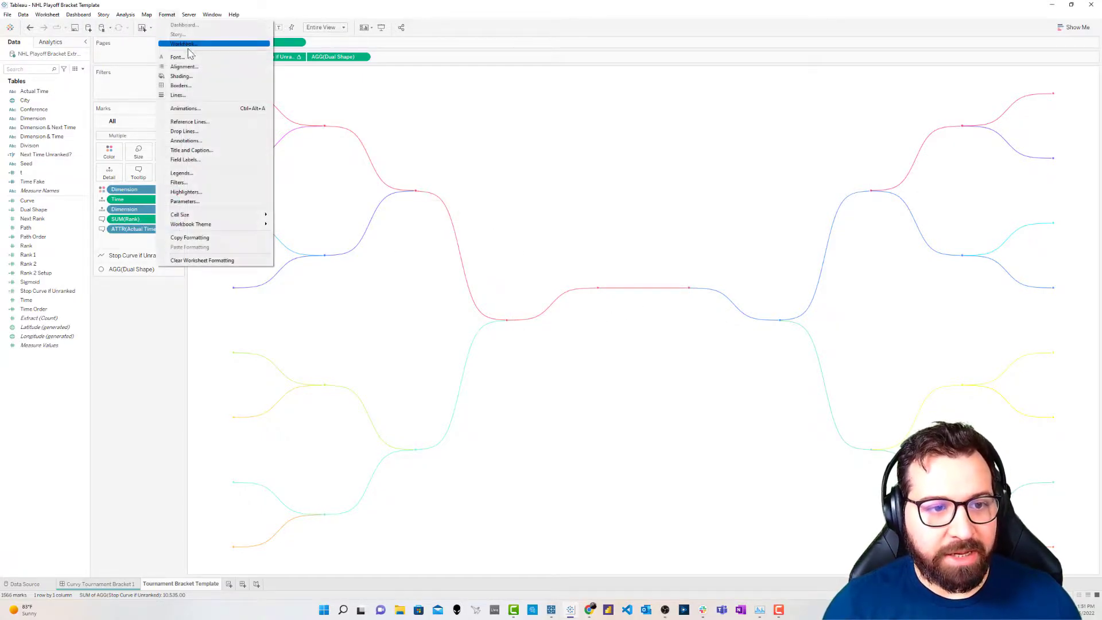
left_click(192, 95)
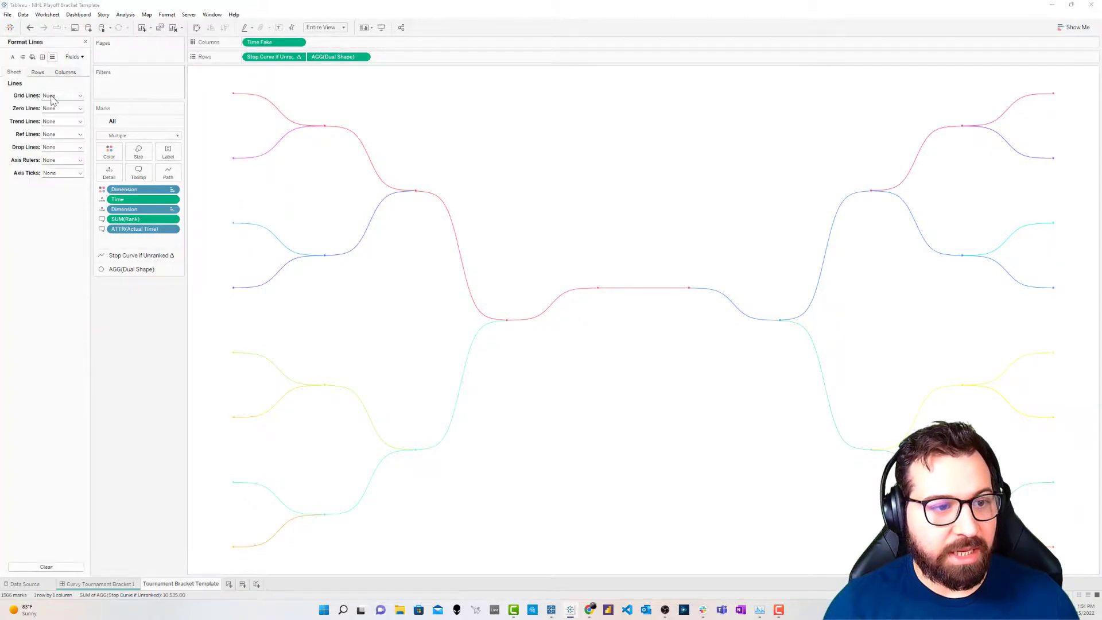
left_click(57, 95)
left_click(50, 151)
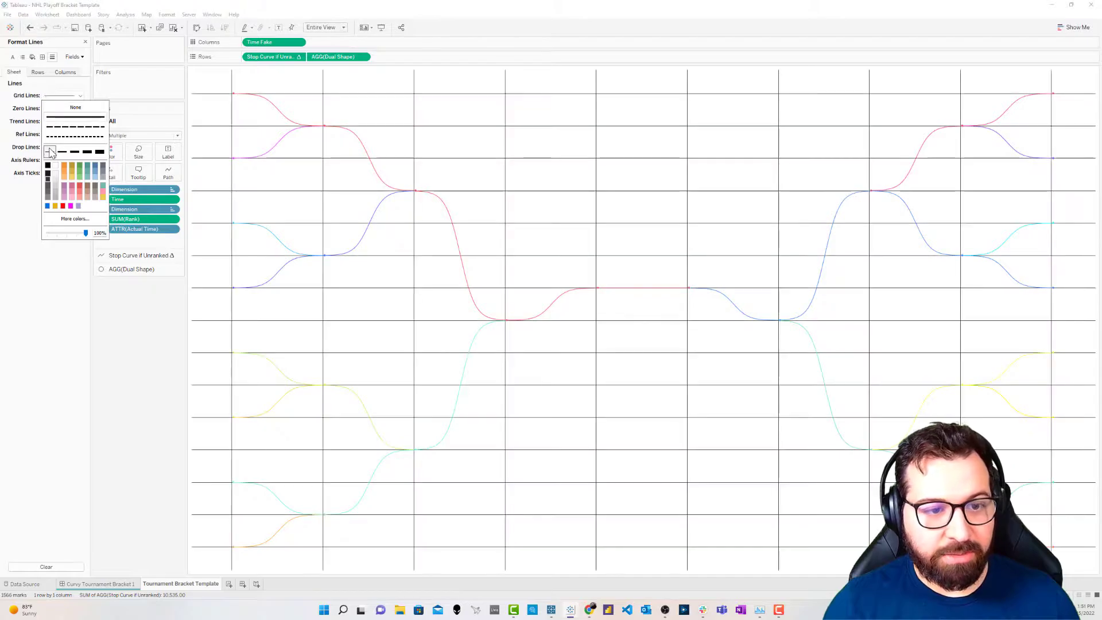
left_click(118, 322)
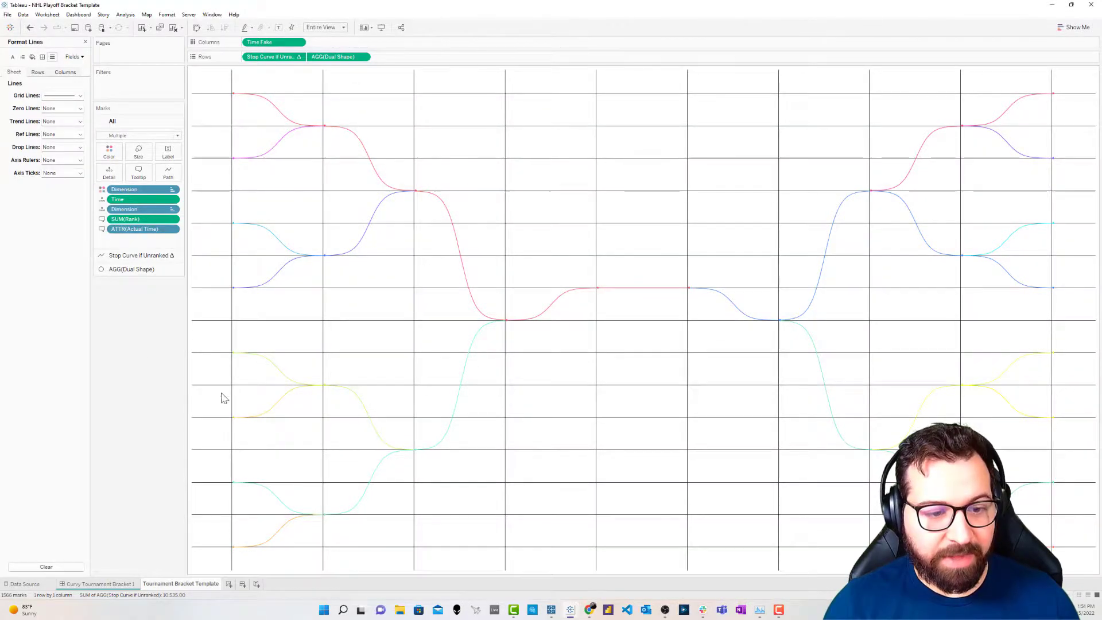
Show the axis headers for Stop Curve if Unranked, Dual Shape and Time Fake.
right_click(264, 57)
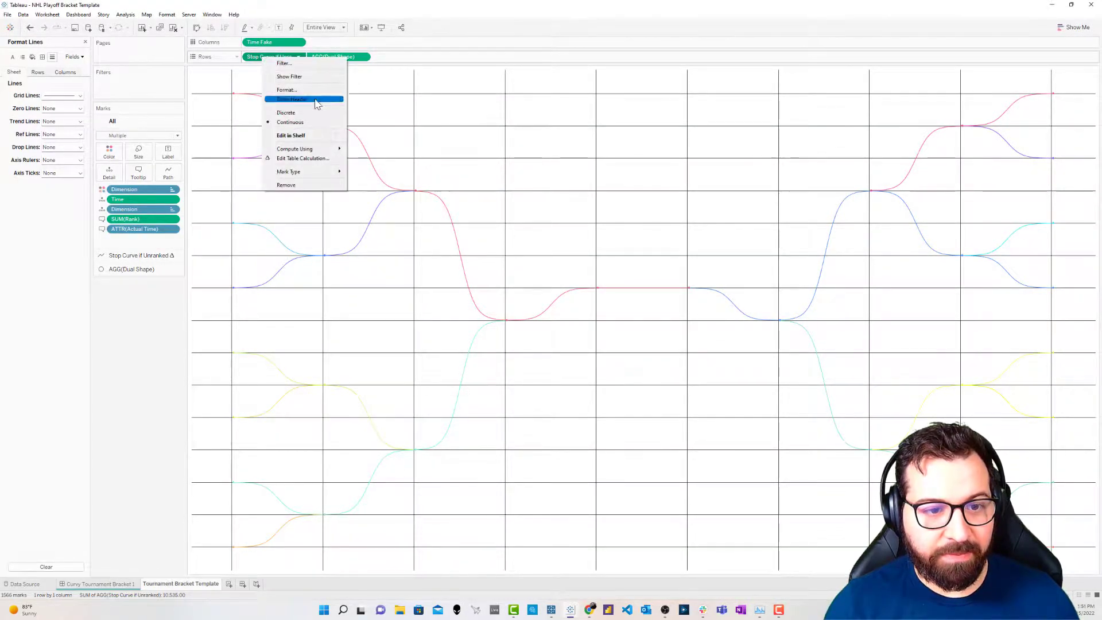
left_click(292, 99)
right_click(327, 57)
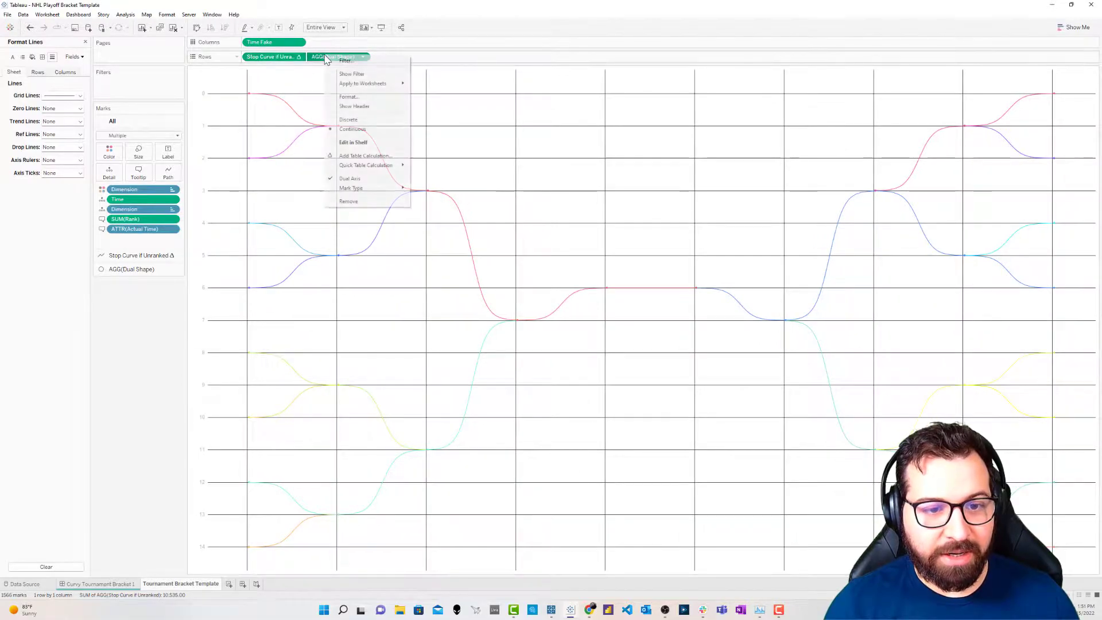
left_click(353, 106)
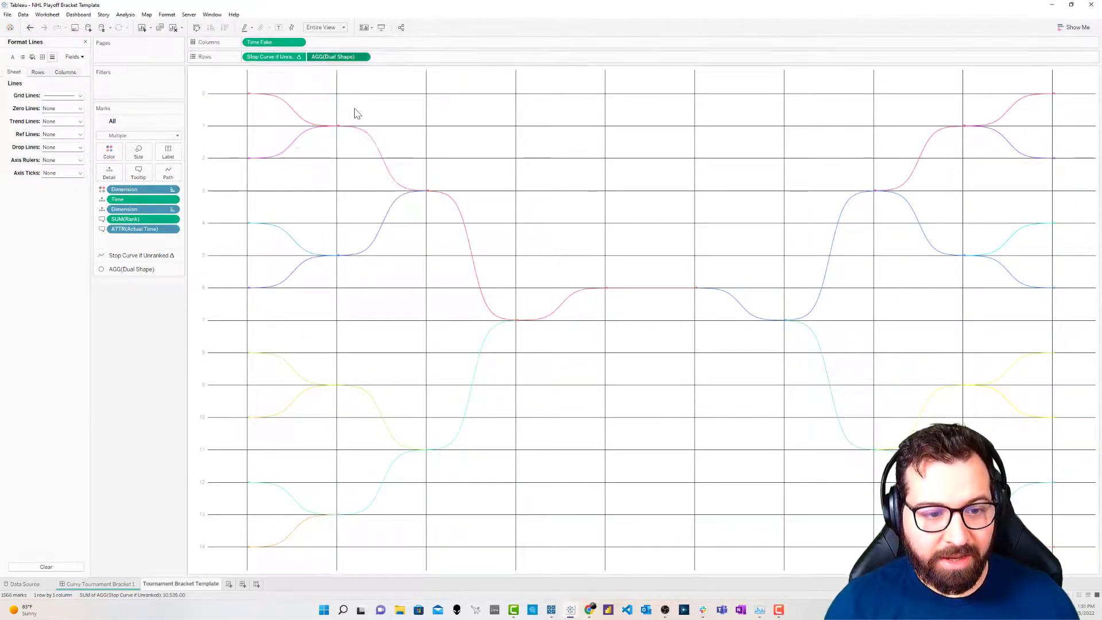
right_click(279, 44)
left_click(312, 94)
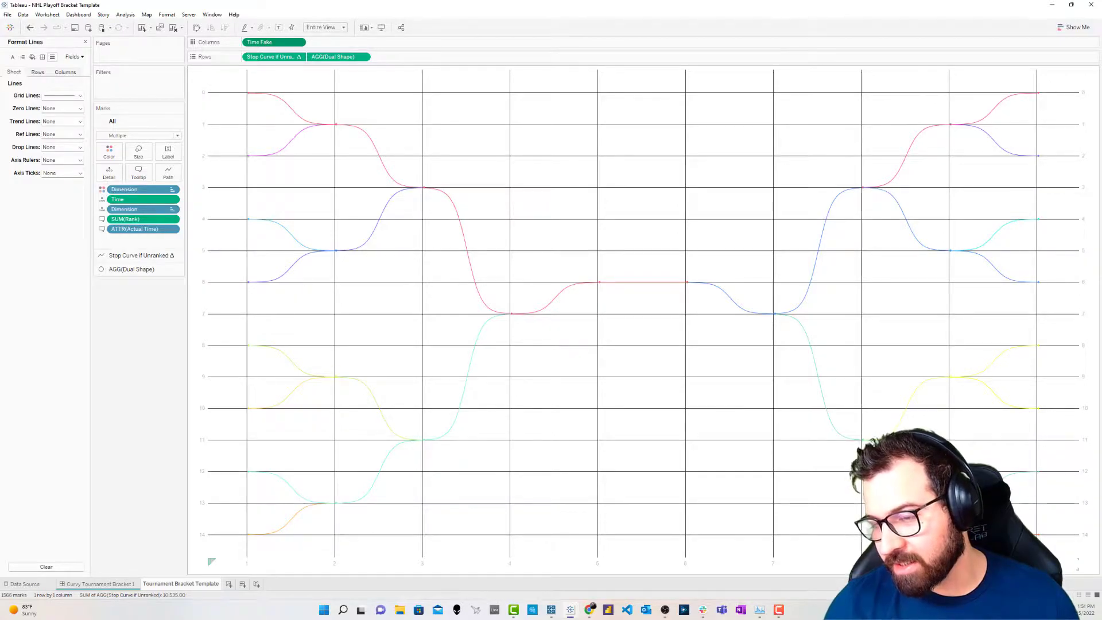
Examine the outermost bracket points on both sides and the options of the Dual Shape axis.
mouse_move(1031, 97)
mouse_move(255, 99)
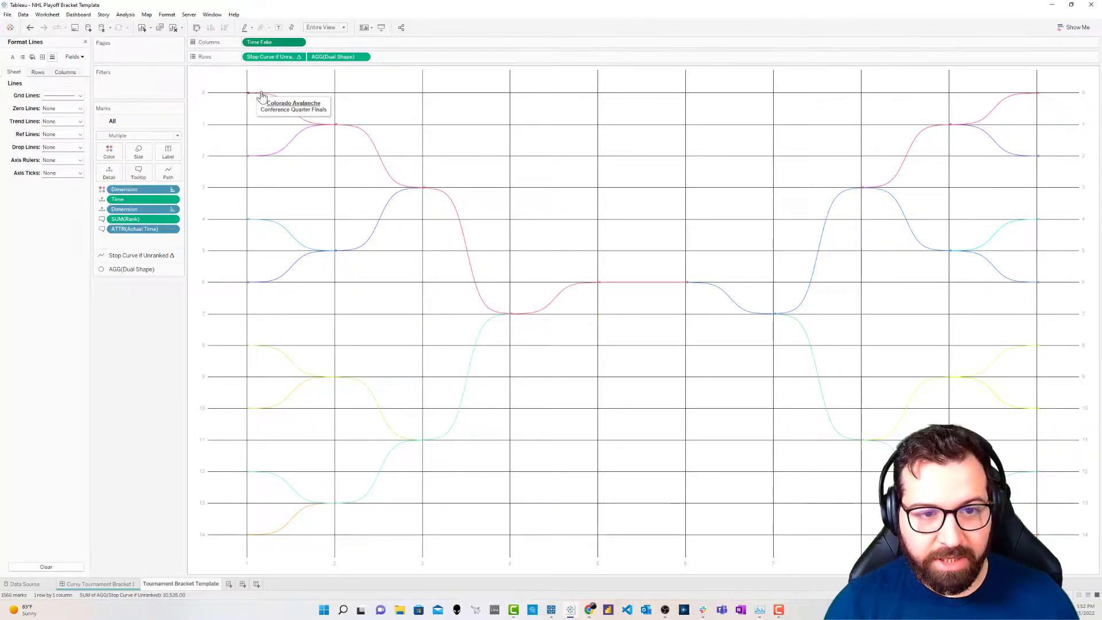
left_click(1091, 109)
right_click(1091, 109)
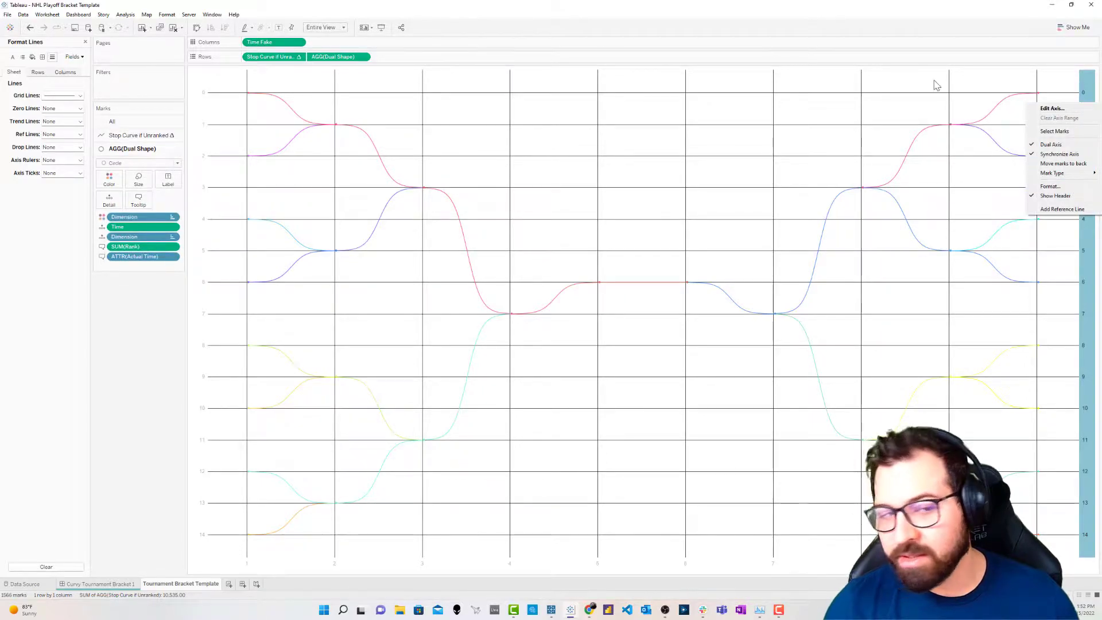
left_click(130, 364)
left_click(309, 86)
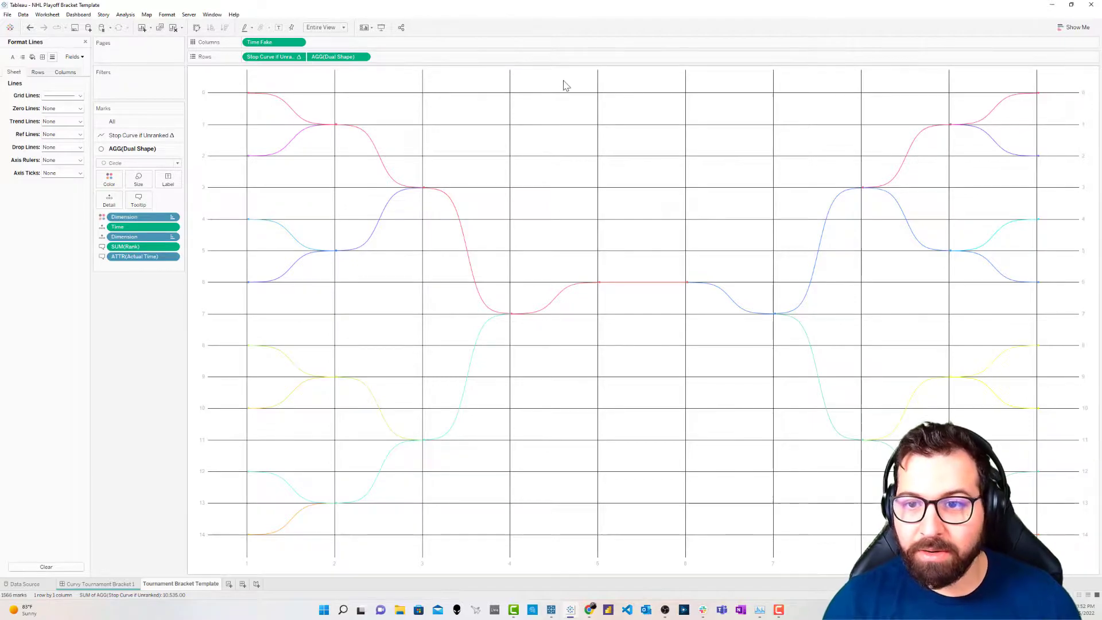
Switch to the new flow in Tableau Prep Builder, add the NHL Team List table and attach a clean step.
left_click_drag(889, 4, 0, 230)
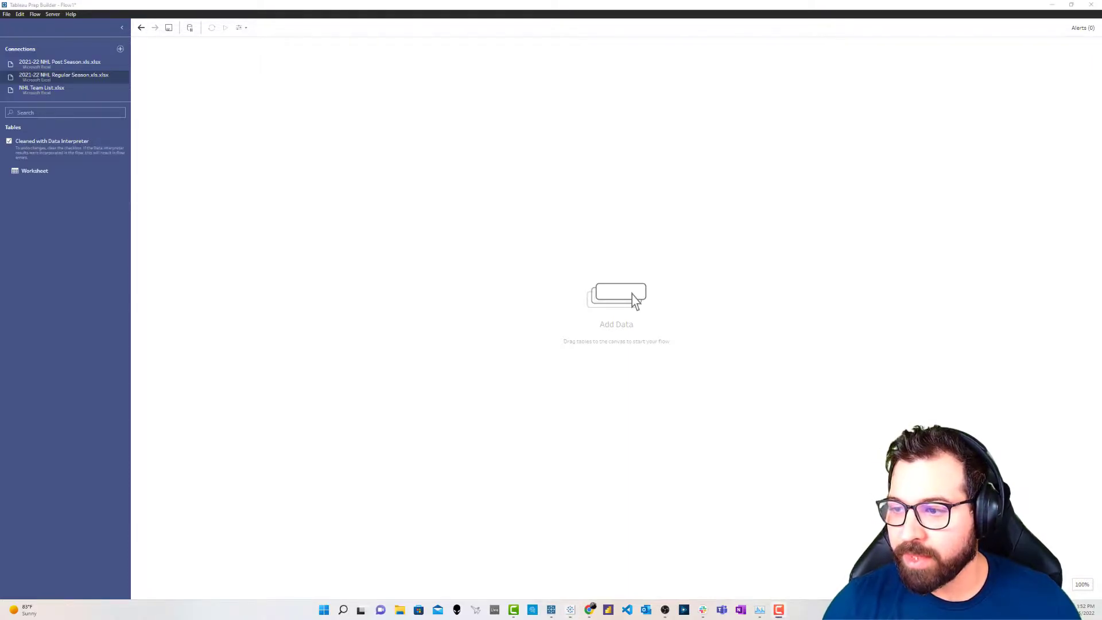
left_click(65, 91)
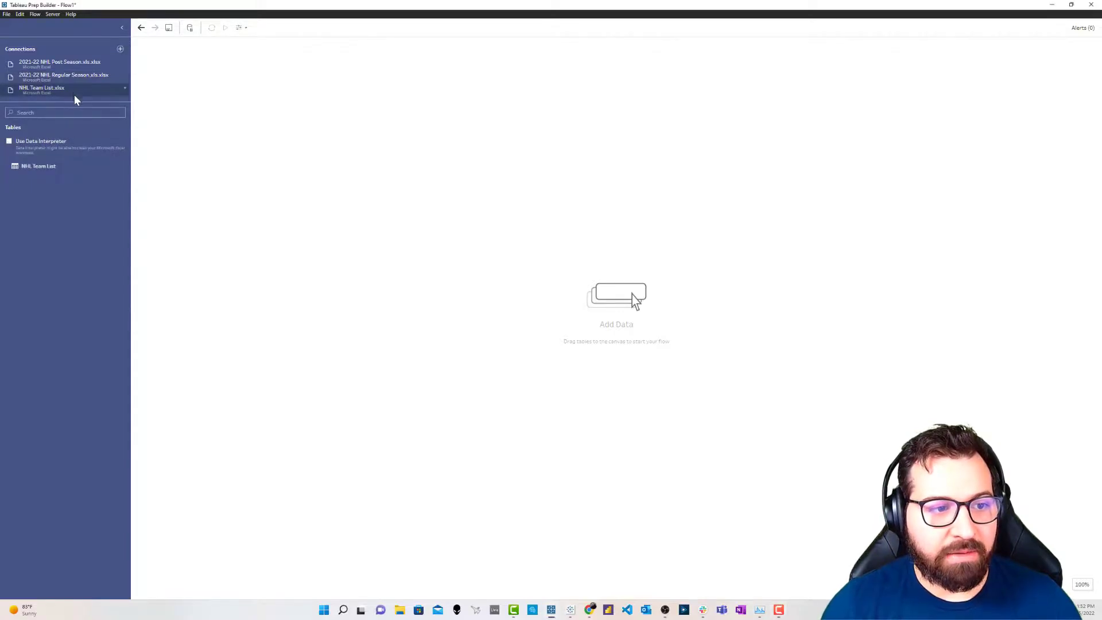
left_click_drag(55, 167, 209, 124)
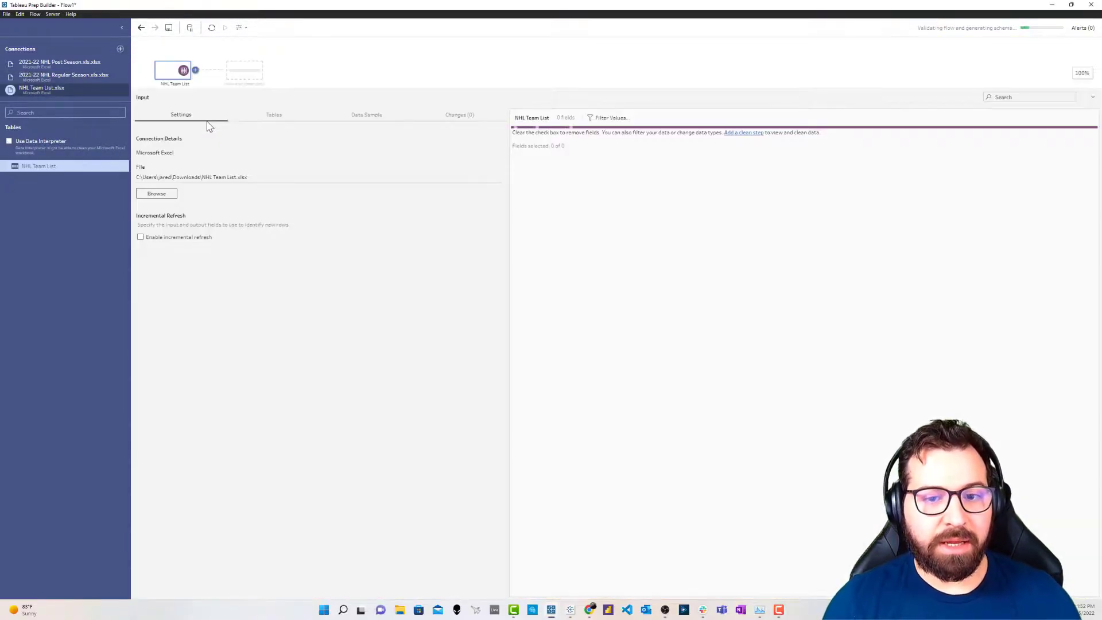
left_click(247, 72)
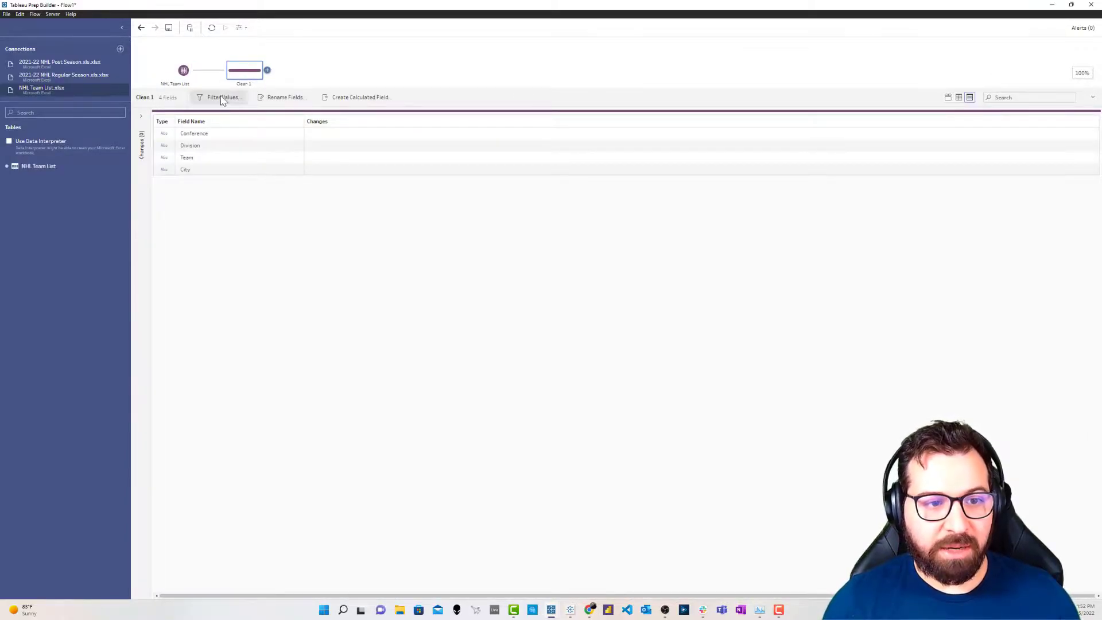
Display the clean step's field profiles with the data grid and check the Team and City values.
left_click(183, 70)
left_click(244, 70)
left_click(949, 99)
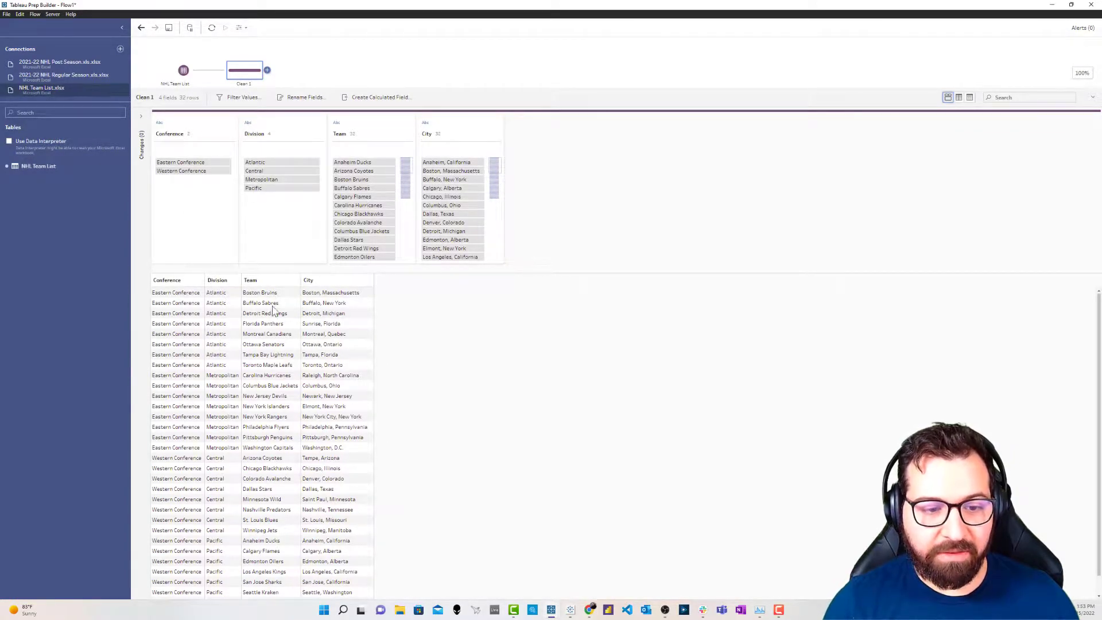
left_click(332, 303)
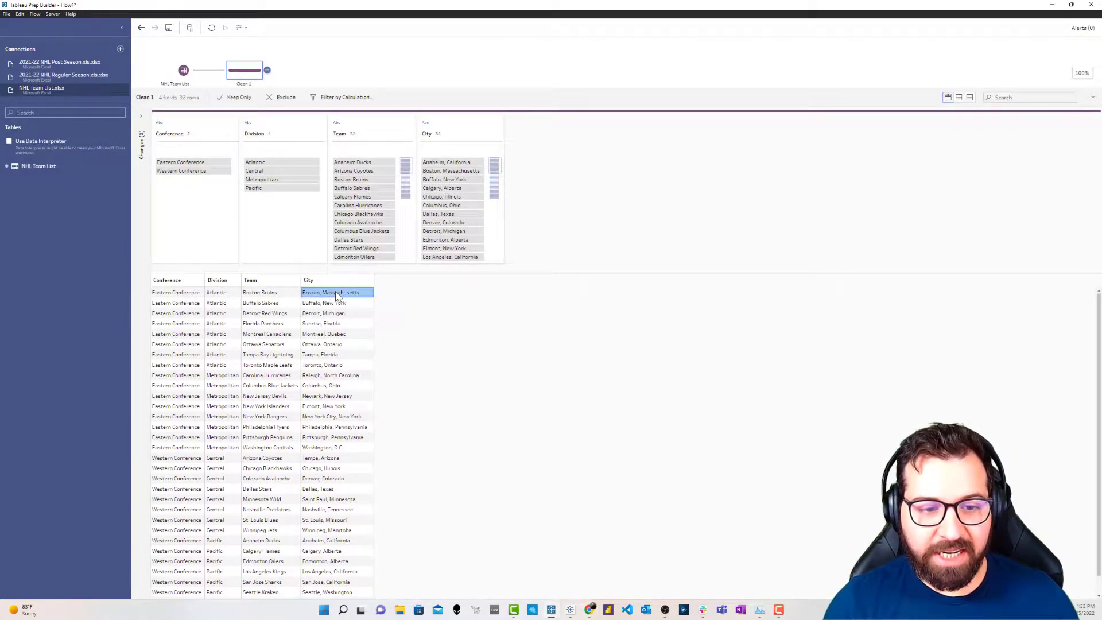
left_click(333, 335)
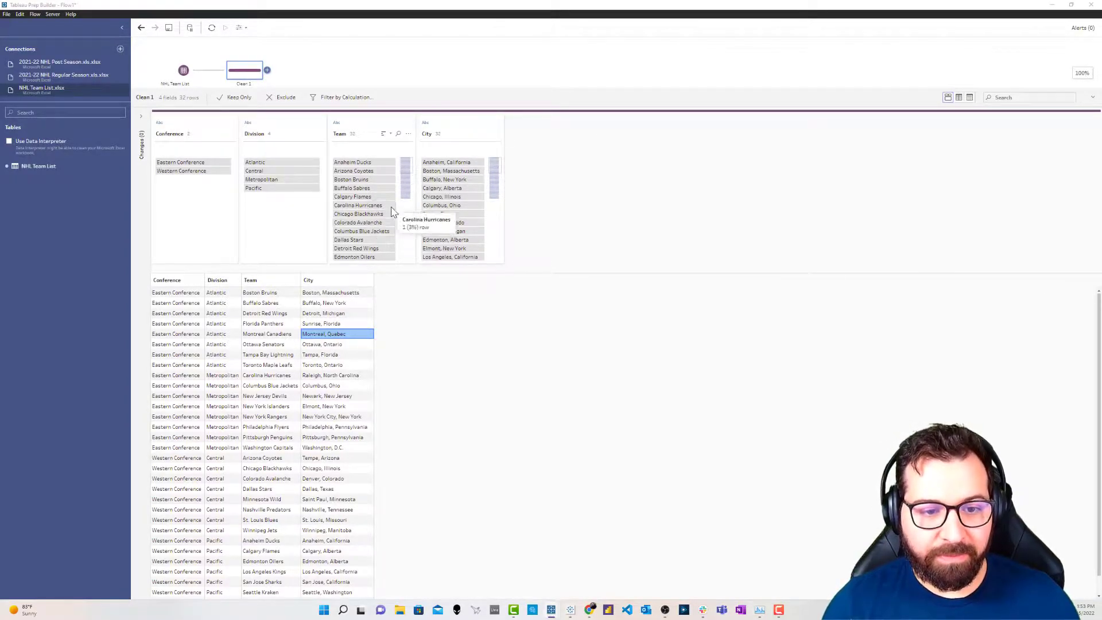
Remove punctuation from the Team field in the NHL Team List clean step.
scroll(387, 222, "down", 5)
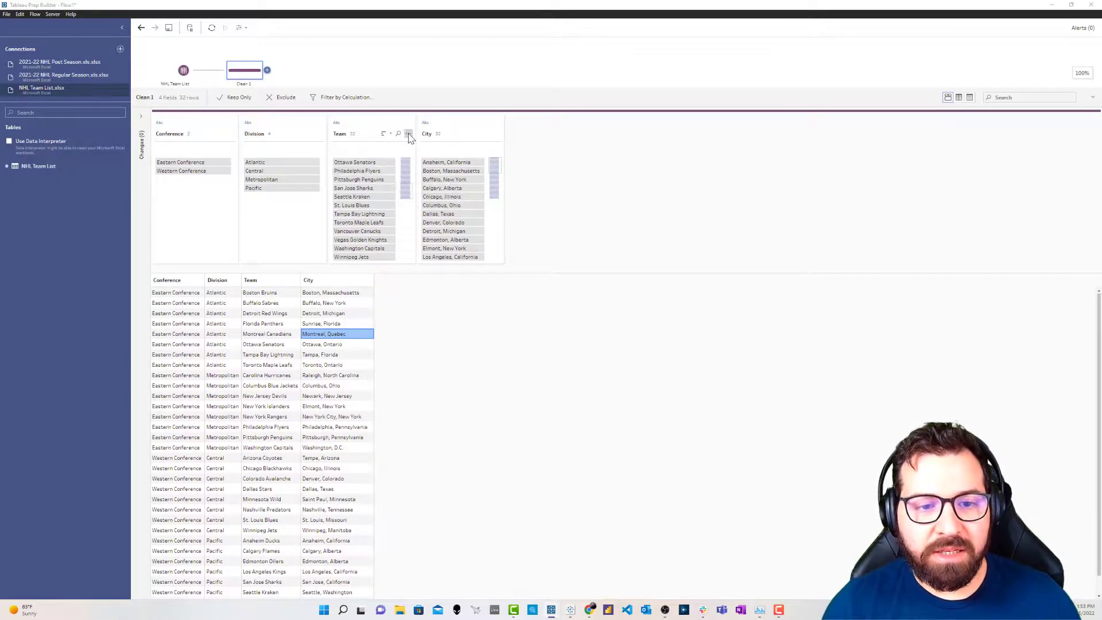
left_click(408, 134)
mouse_move(413, 156)
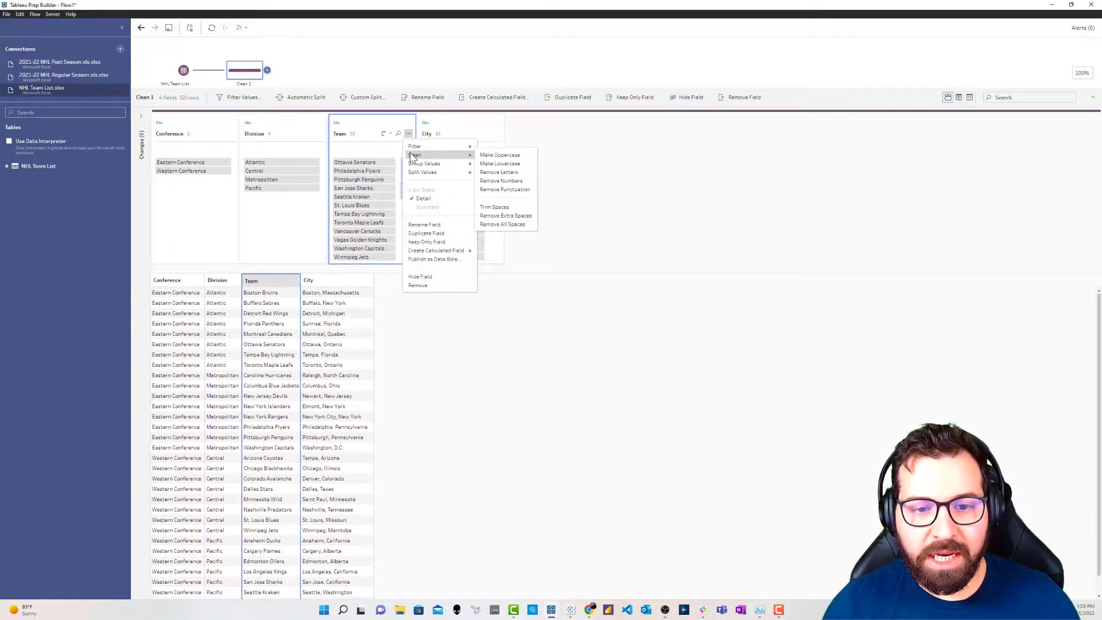
left_click(509, 190)
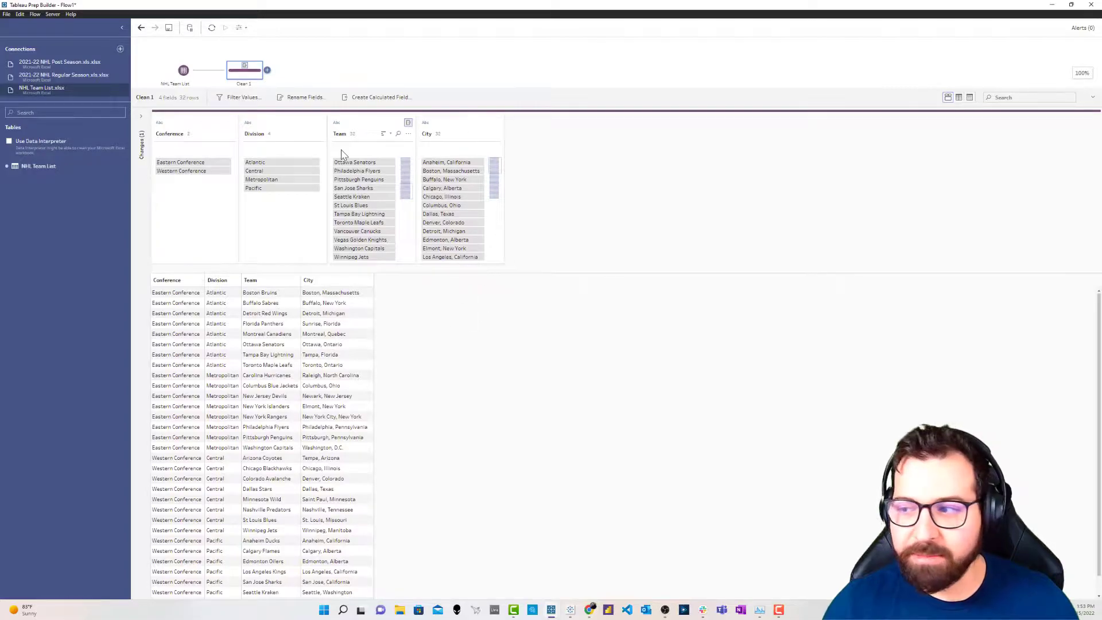
Rename the NHL Team List clean step as Remove Punctuation.
left_click_drag(275, 89, 275, 133)
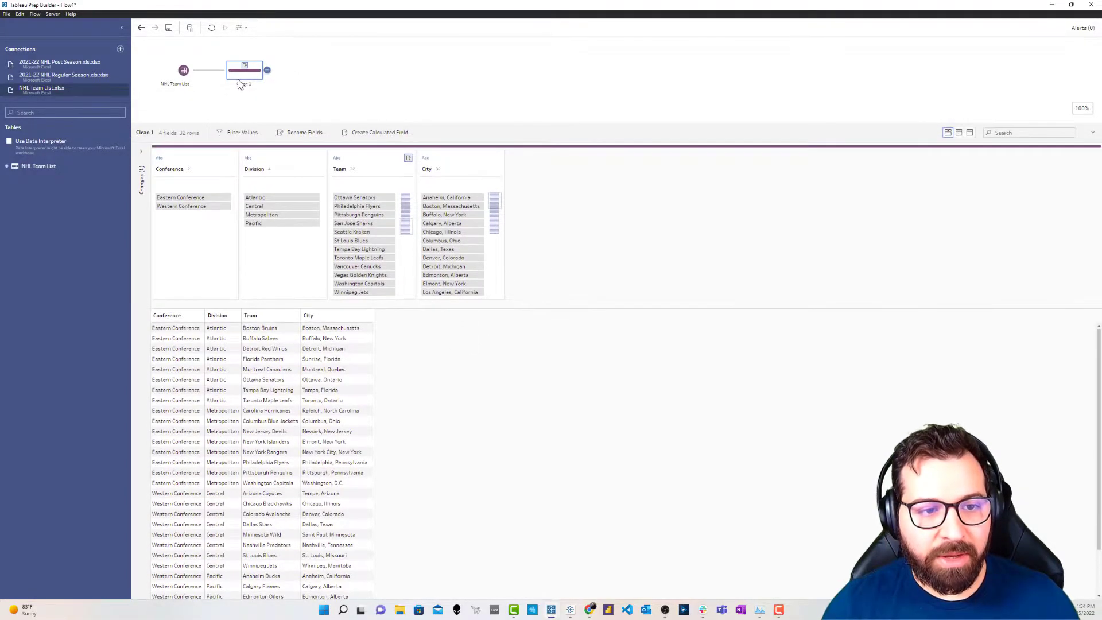
double_click(247, 85)
type("Remove")
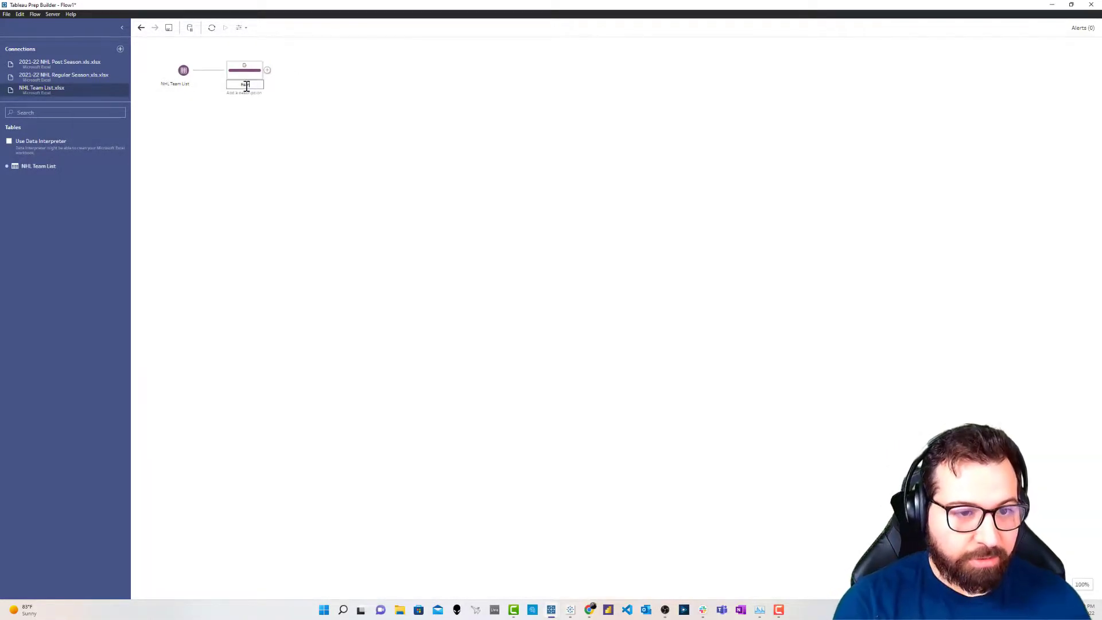
type(" Punctuation")
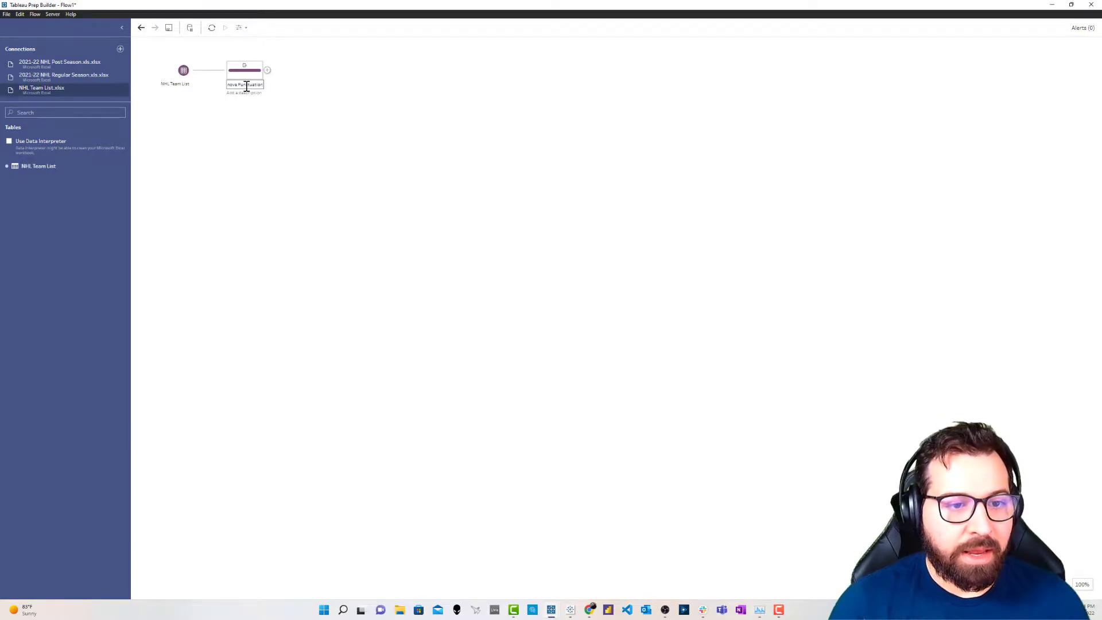
left_click(257, 126)
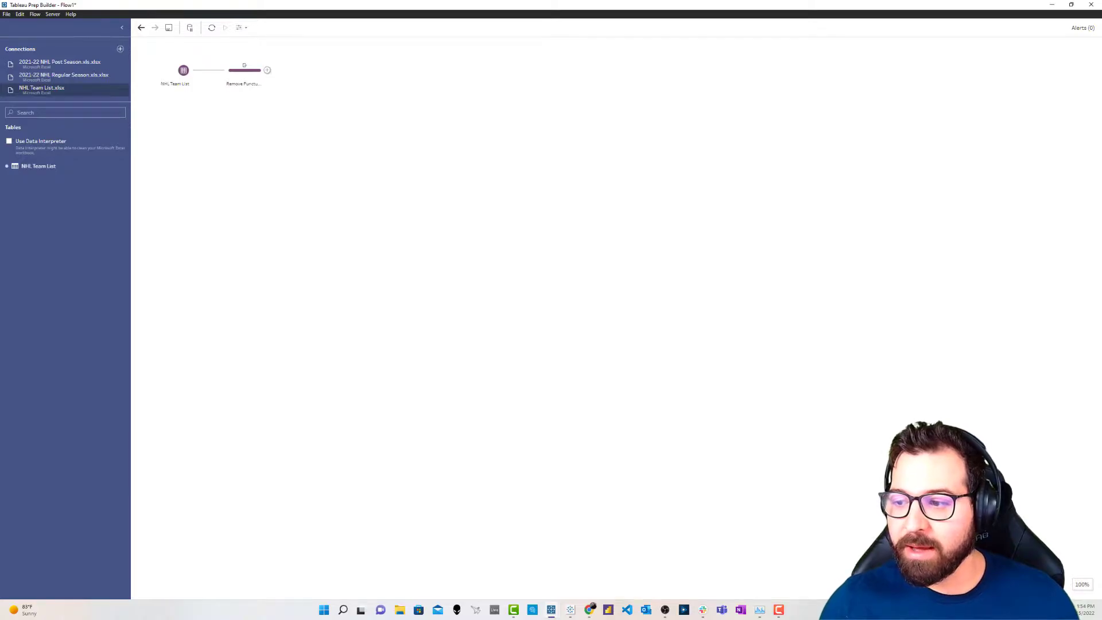
Add the worksheet from 2021-22 NHL Regular Season.xls.xlsx to the flow and open its clean step.
left_click(88, 77)
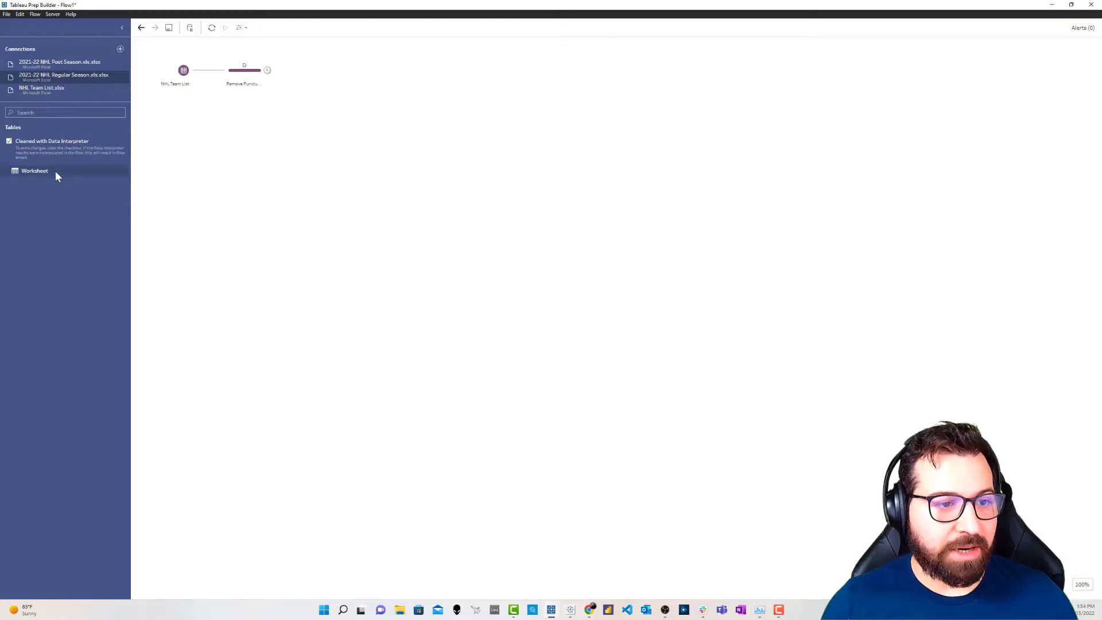
left_click_drag(54, 170, 199, 157)
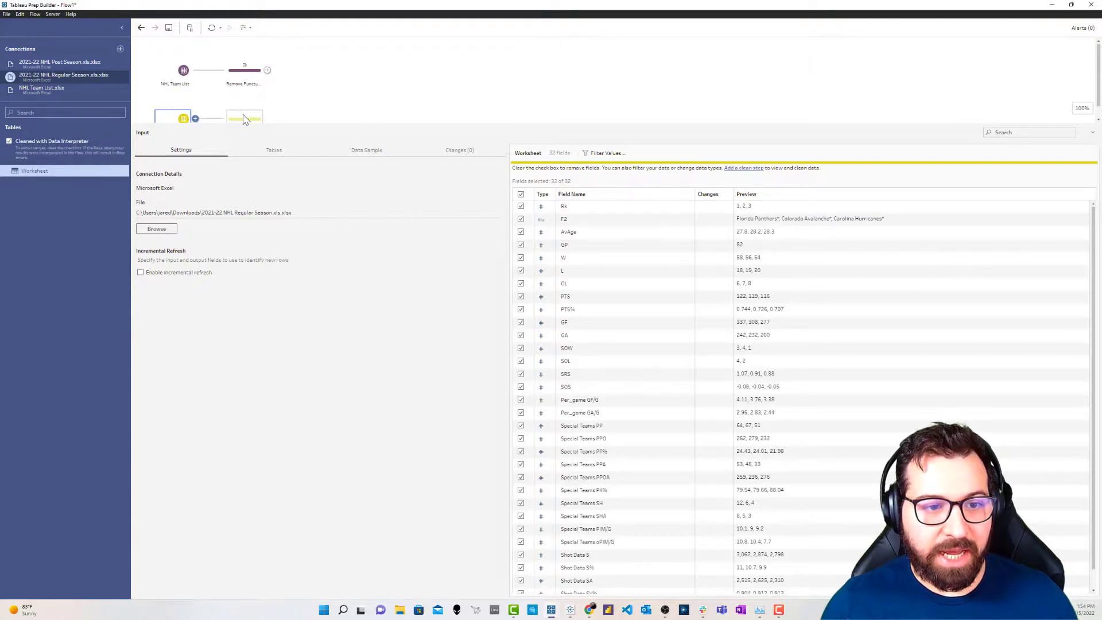
left_click(244, 119)
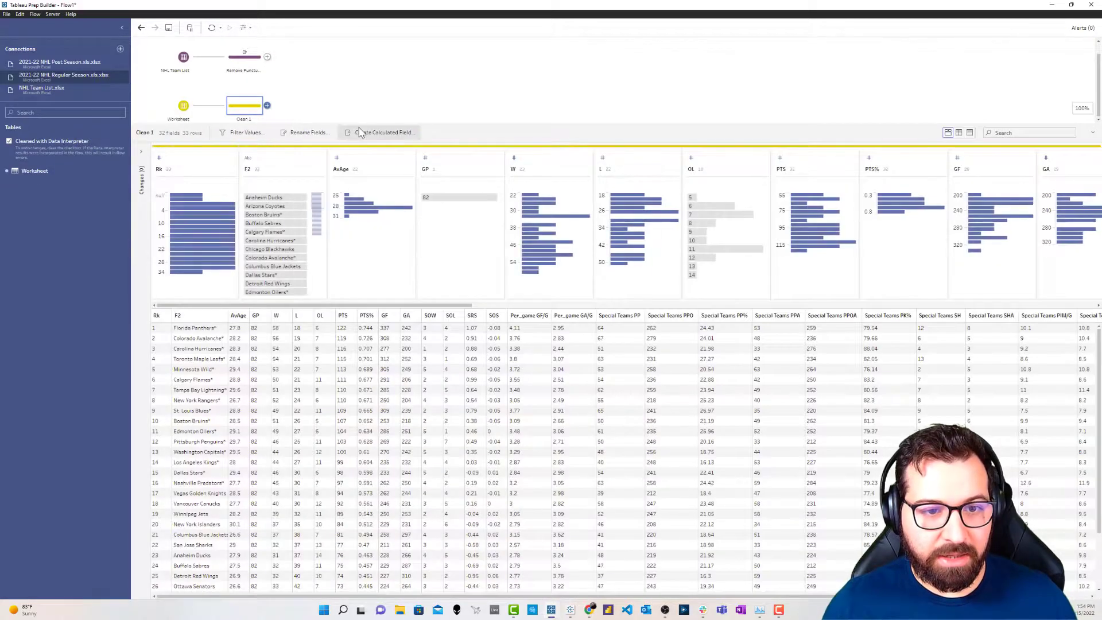
left_click_drag(360, 123, 363, 89)
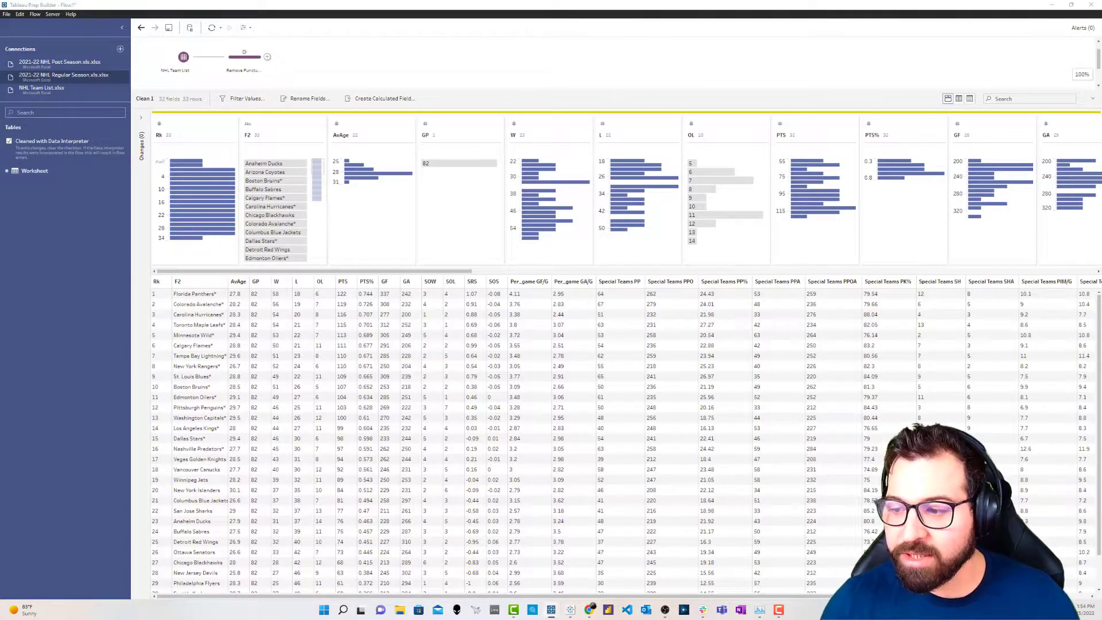
Rename the F2 field in the regular season clean step as Team.
double_click(248, 136)
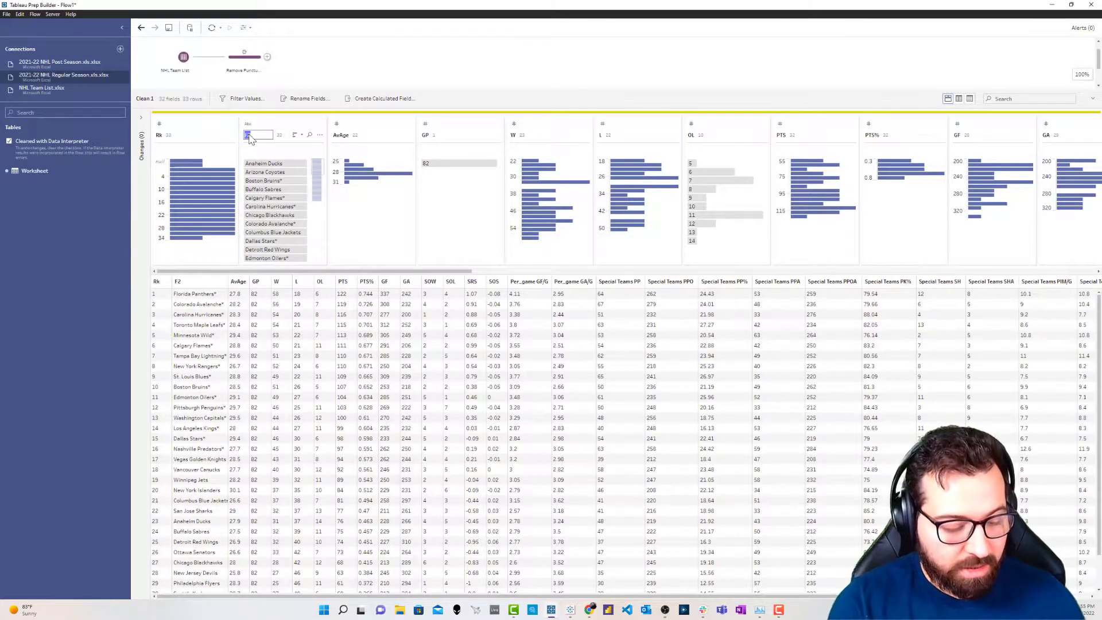
type("Team")
key("Return")
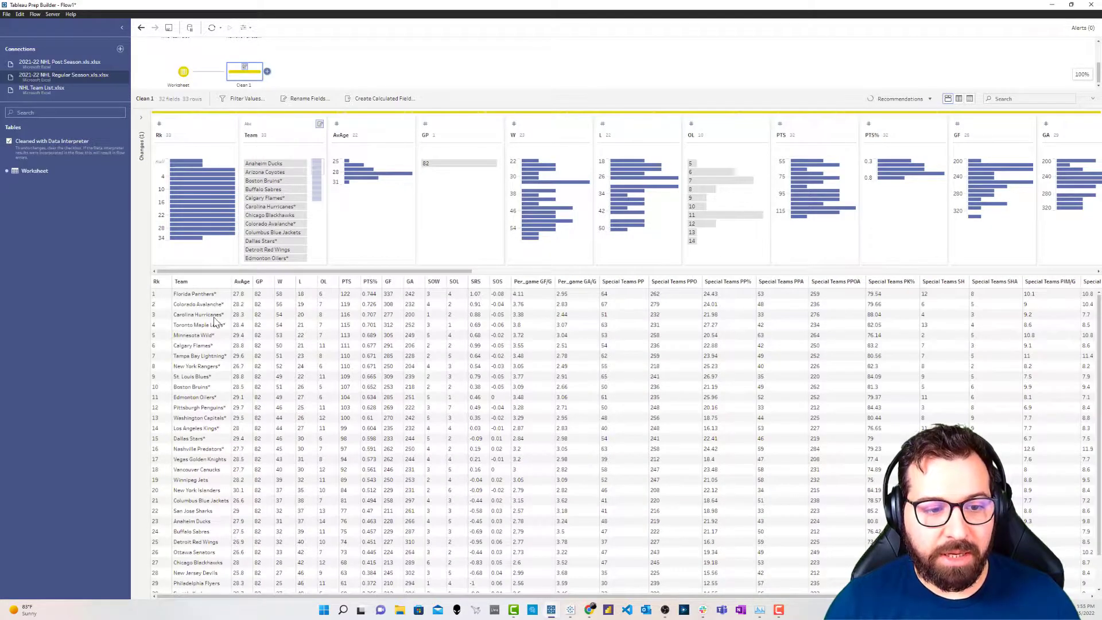
Exclude the League Average value from the Team field.
scroll(288, 222, "down", 6)
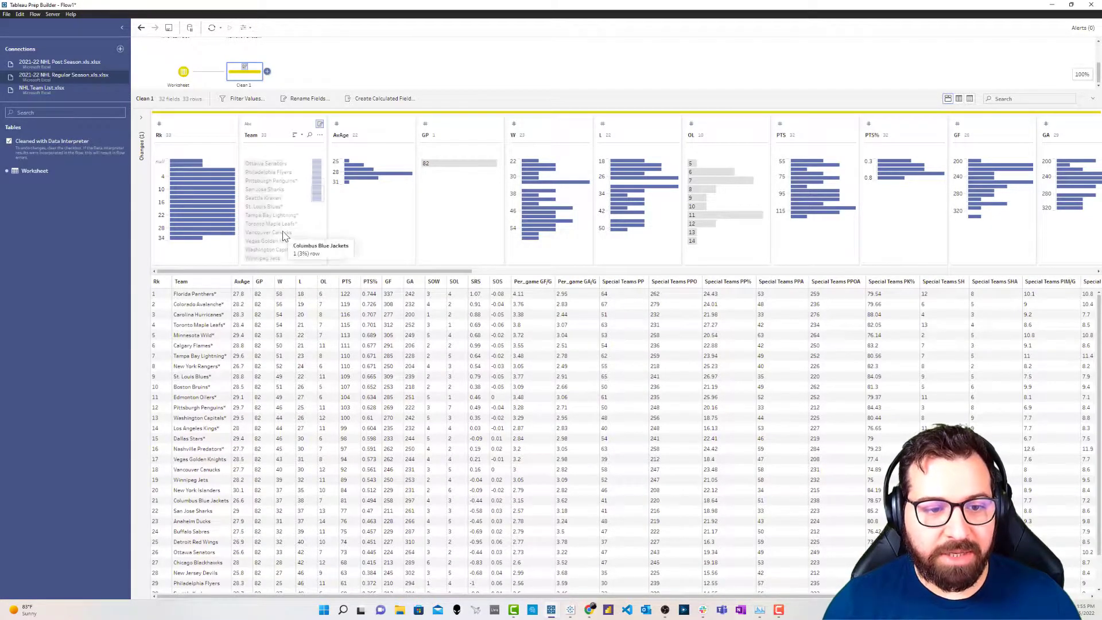
scroll(278, 196, "up", 3)
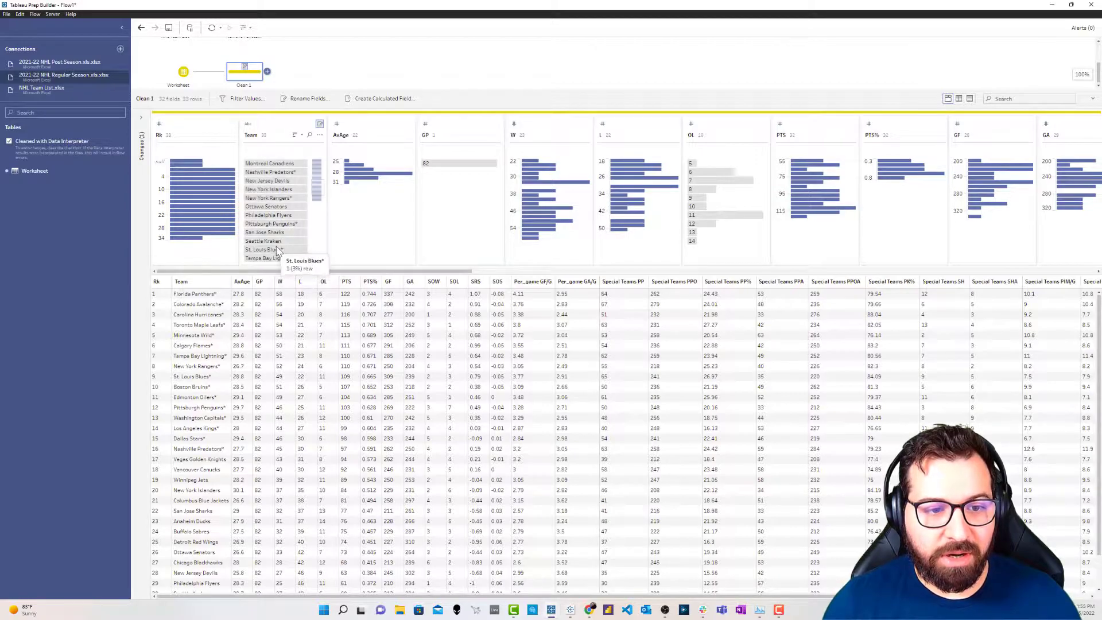
left_click(274, 181)
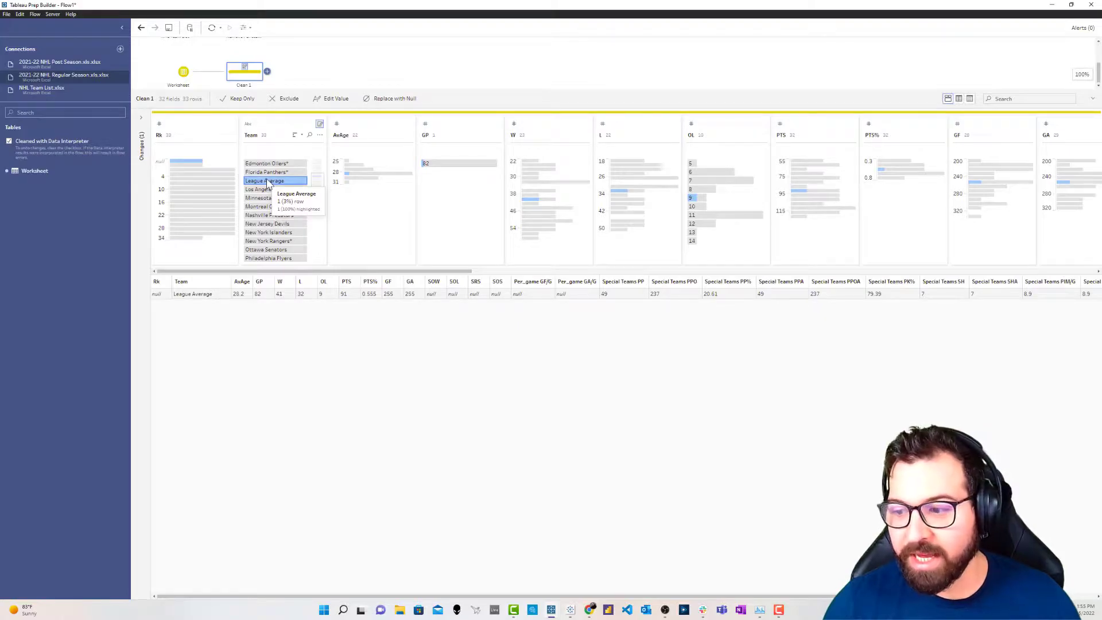
right_click(267, 182)
left_click(279, 198)
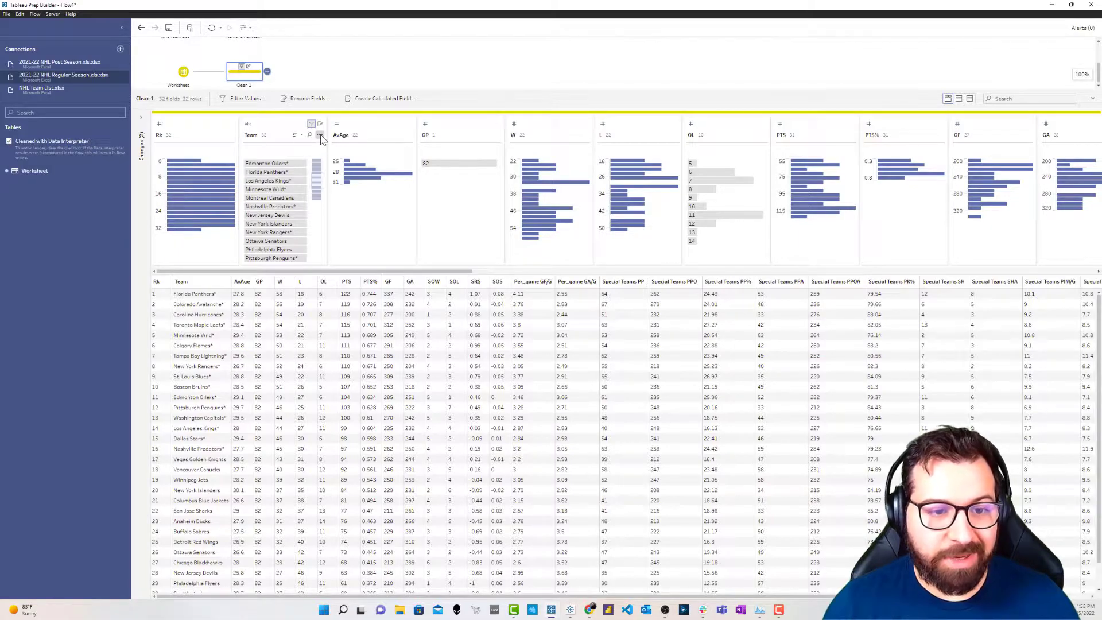
Remove punctuation from the regular season Team field to strip the asterisks.
left_click(320, 135)
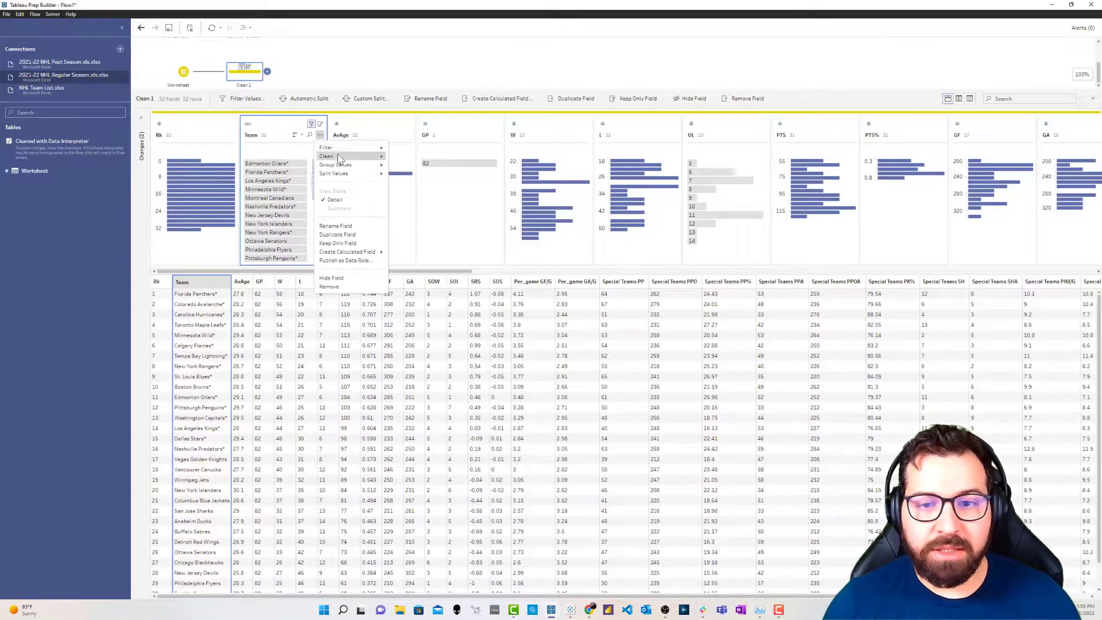
mouse_move(338, 159)
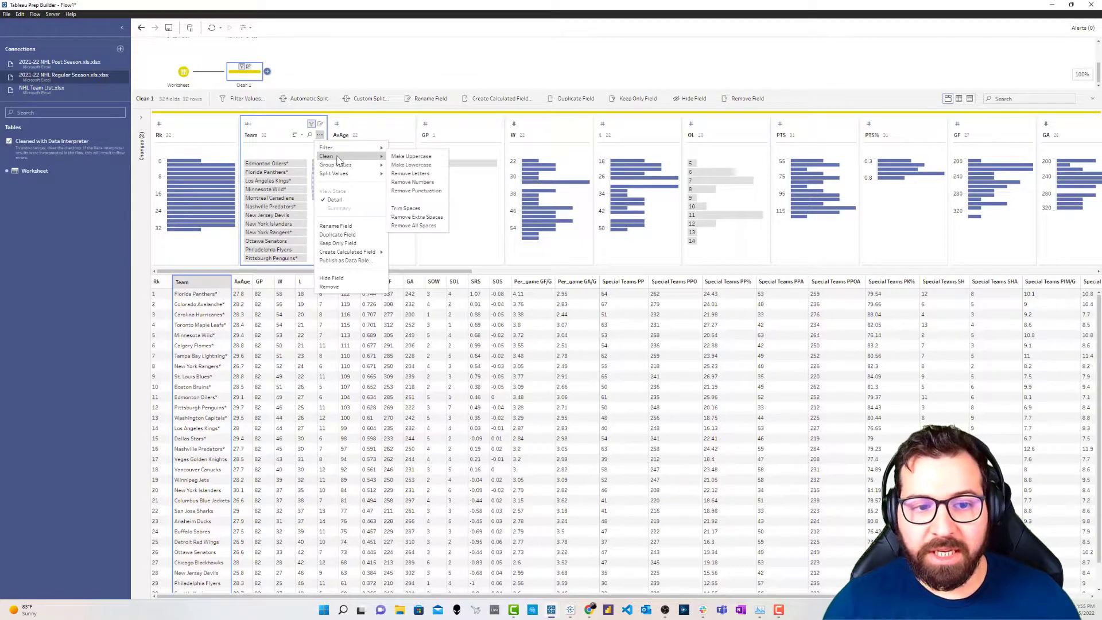
left_click(431, 192)
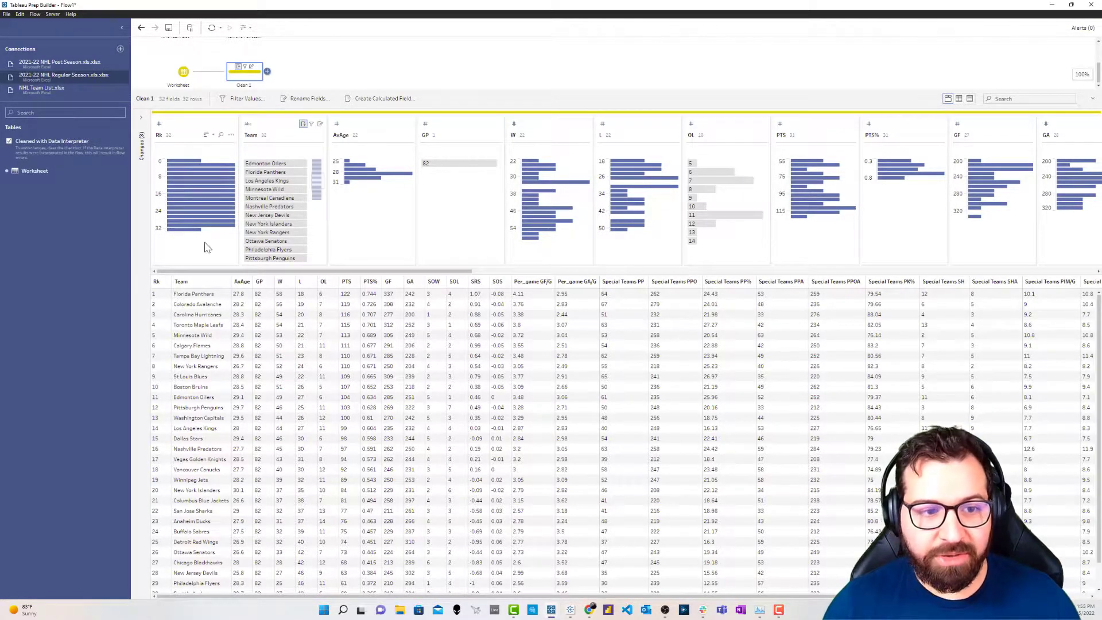
Keep only the Rk and Team fields in the regular season clean step.
left_click(270, 129)
left_click(204, 133, "ctrl")
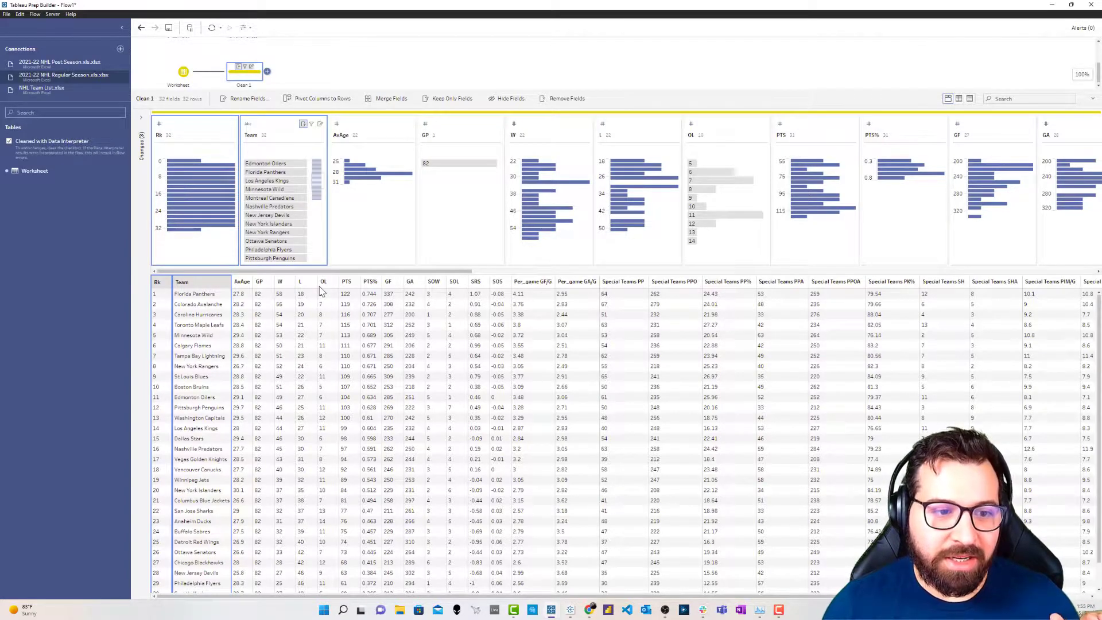
right_click(211, 125)
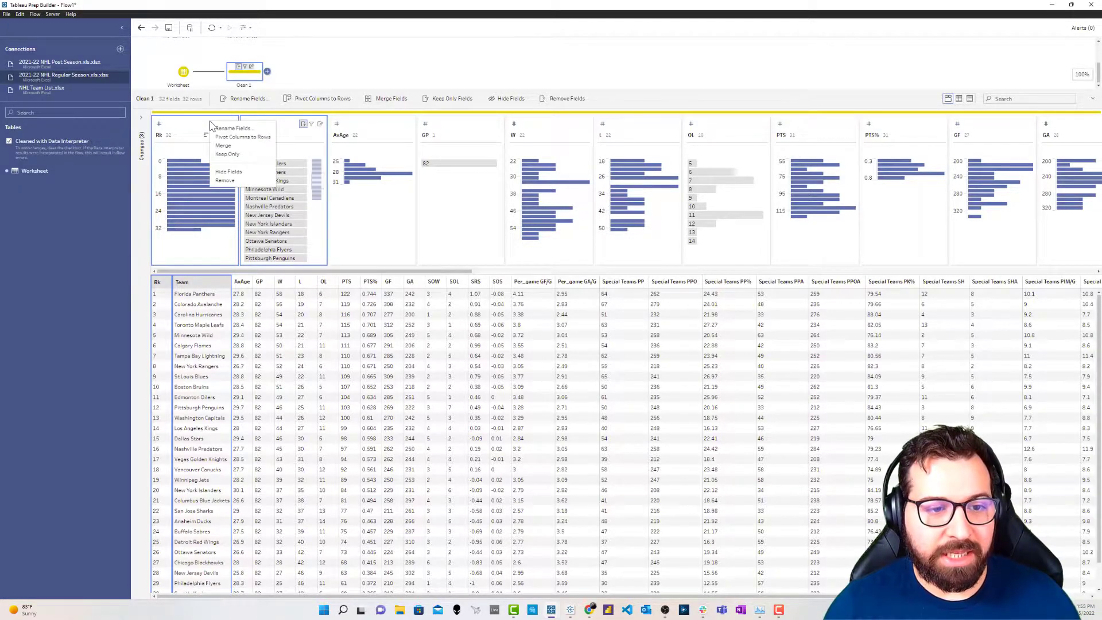
left_click(251, 155)
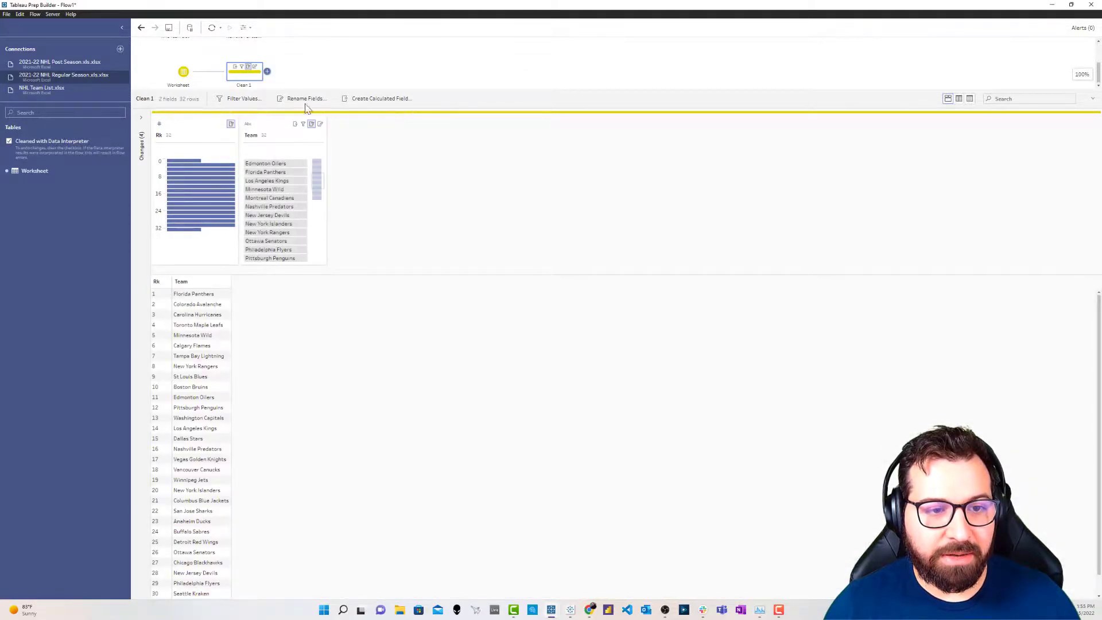
Rename the regular season clean step as Clean Team.
double_click(244, 85)
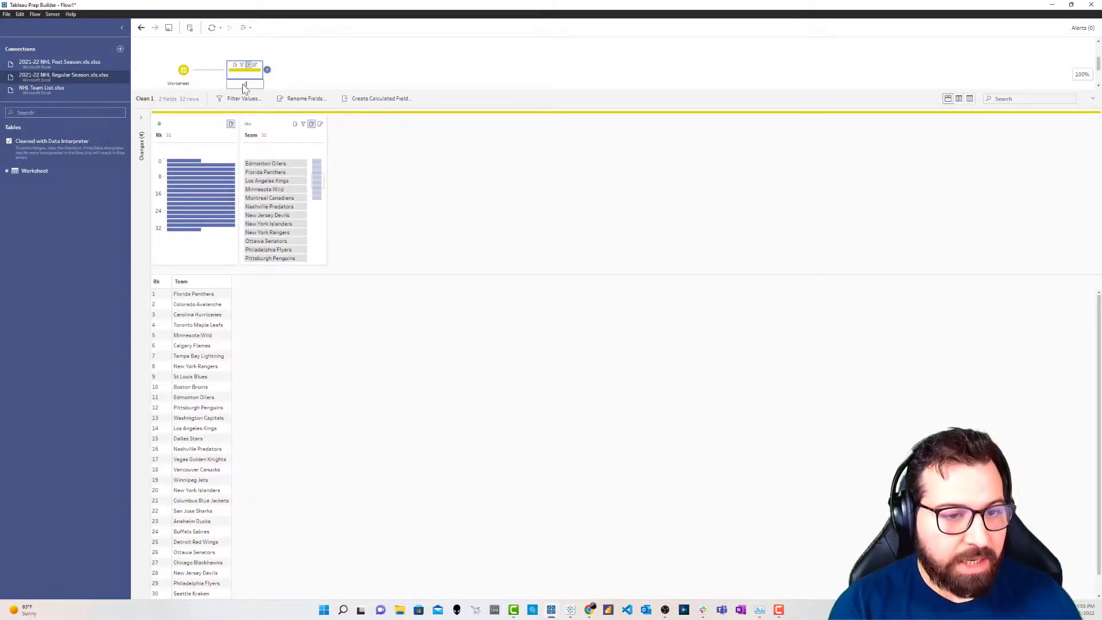
type("Clean Team")
key("Return")
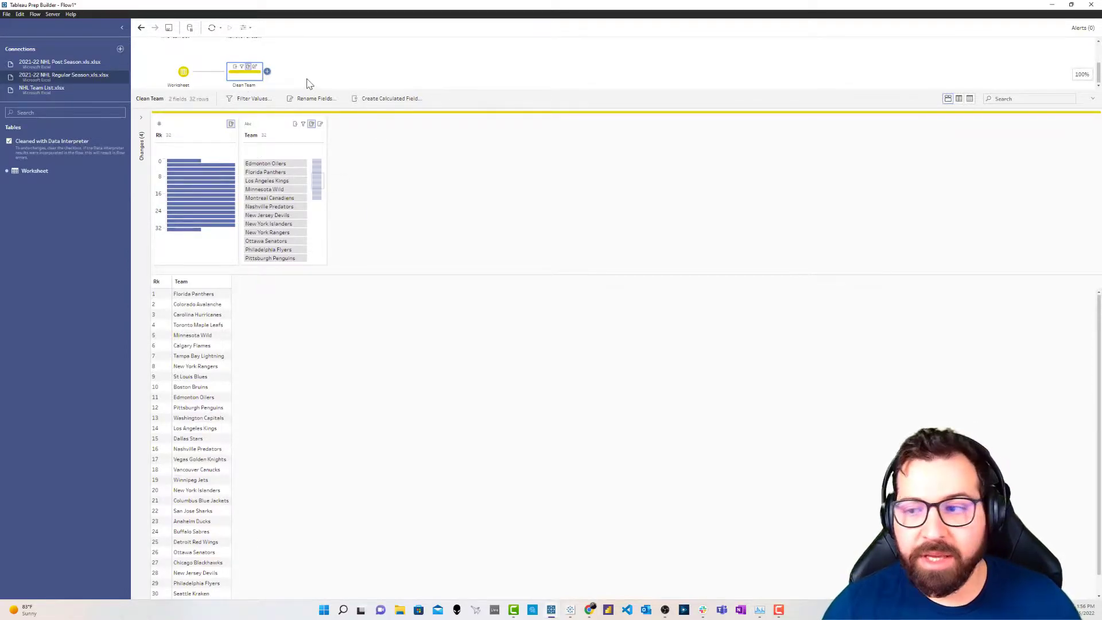
left_click(284, 79)
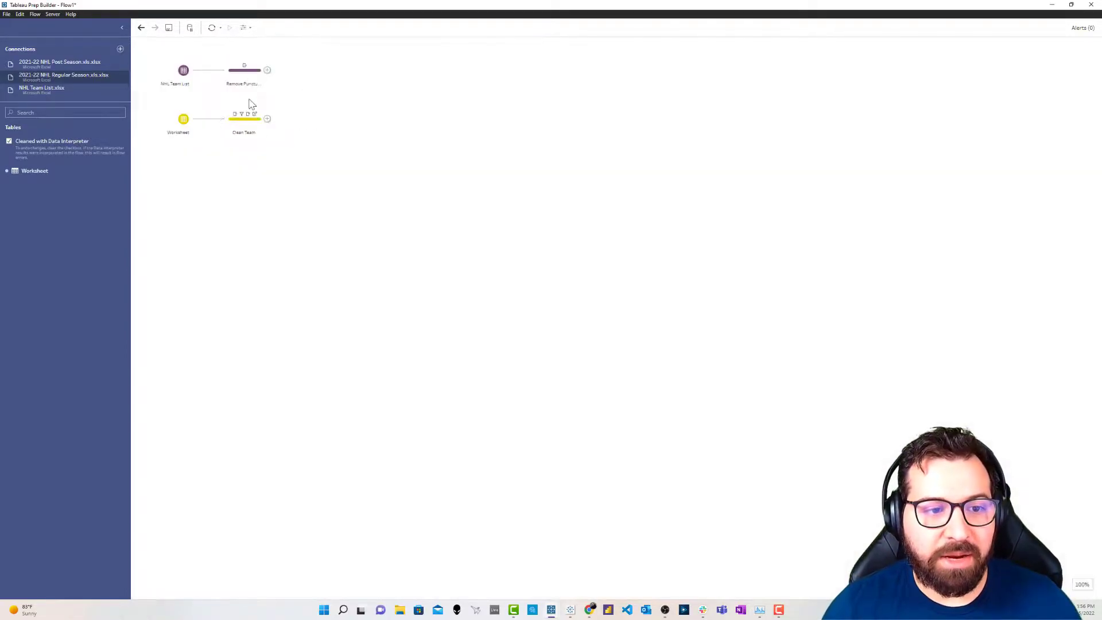
Rename the regular season Worksheet input as NHL Regular Season Data.
double_click(190, 135)
type("NHL Regul")
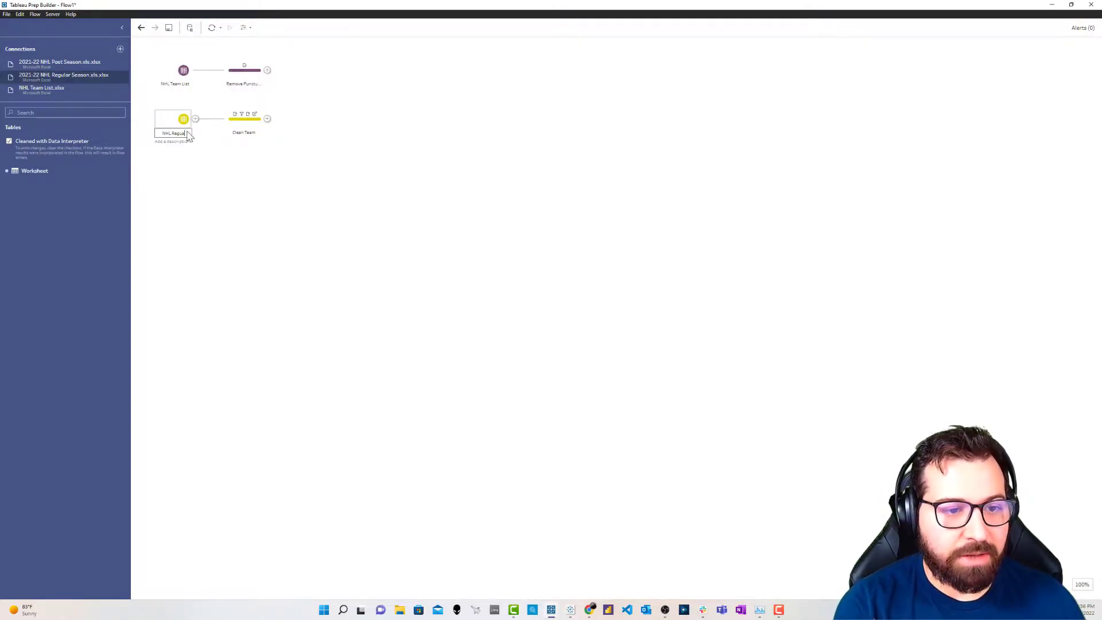
type("ar Season Data")
left_click(214, 167)
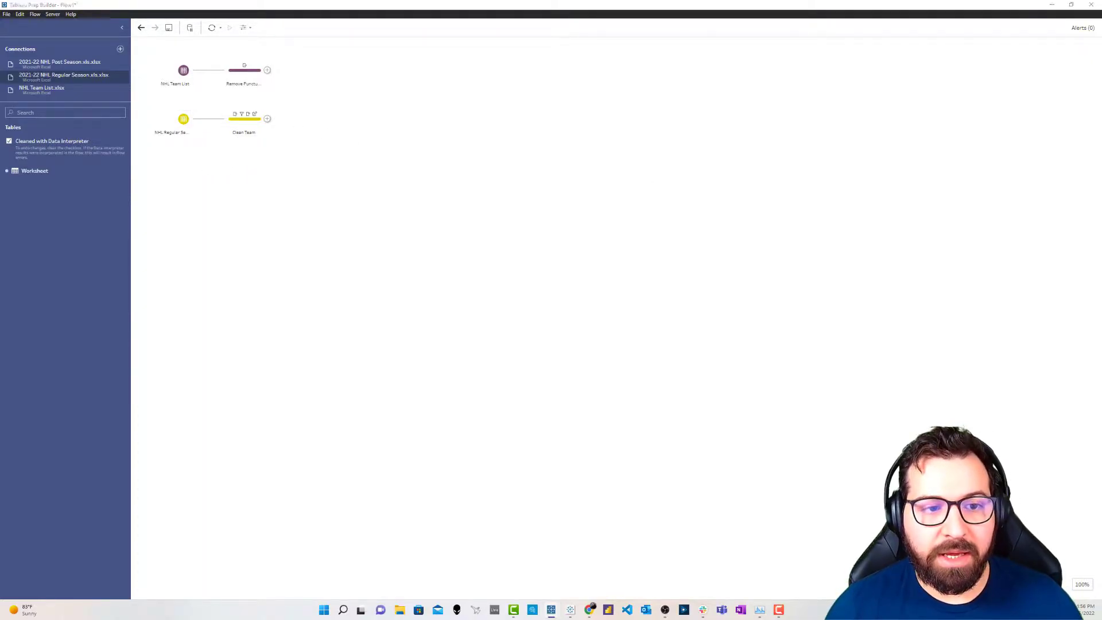
Create an inner join between the Remove Punctuation and Clean Team steps on the Team field.
left_click_drag(258, 85, 275, 122)
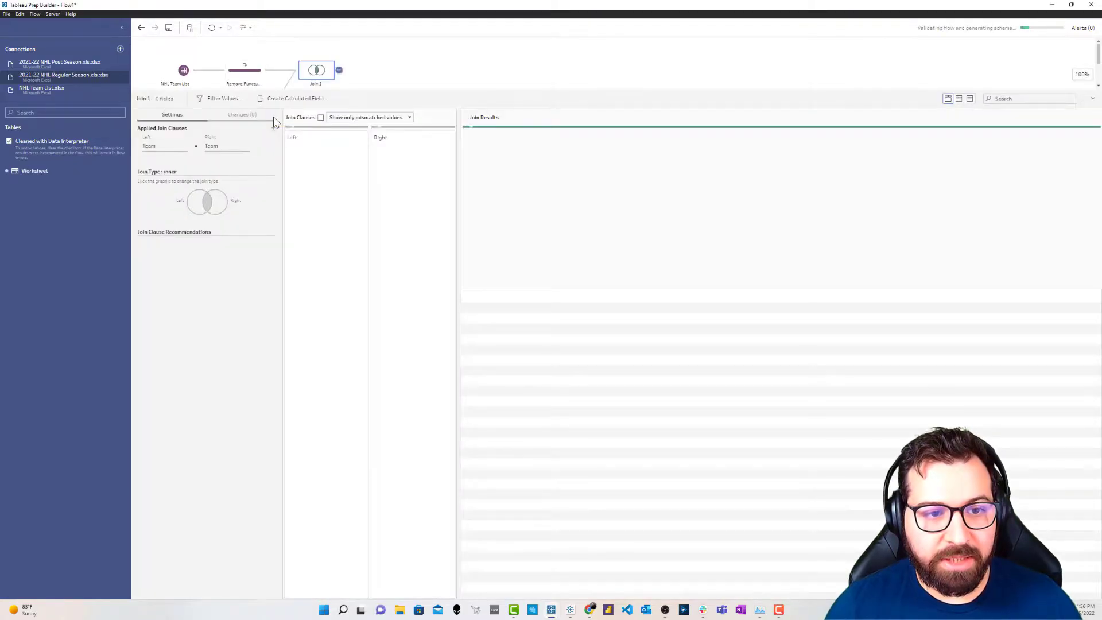
left_click(382, 77)
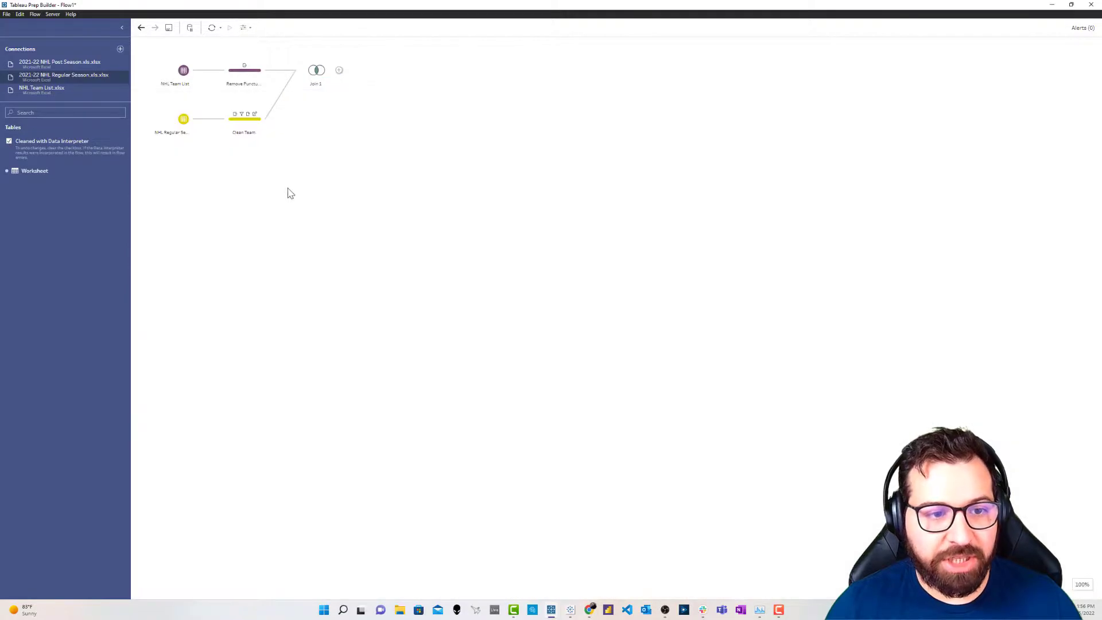
Remove the duplicate Team-1 field that comes from Remove Punctuation in the join results.
left_click_drag(316, 85, 316, 118)
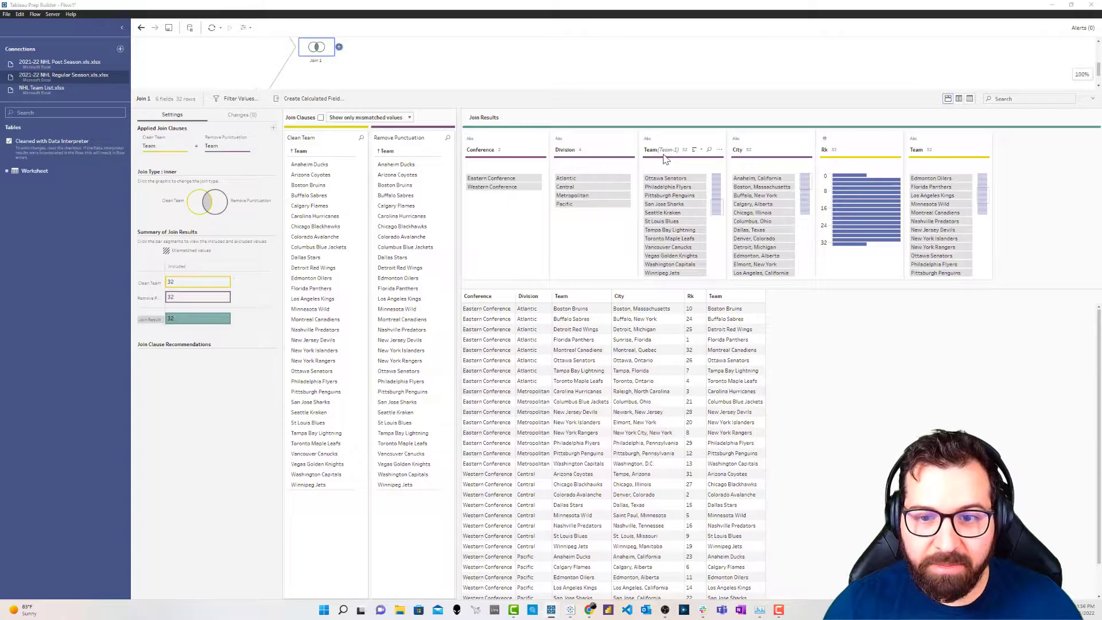
left_click(685, 144)
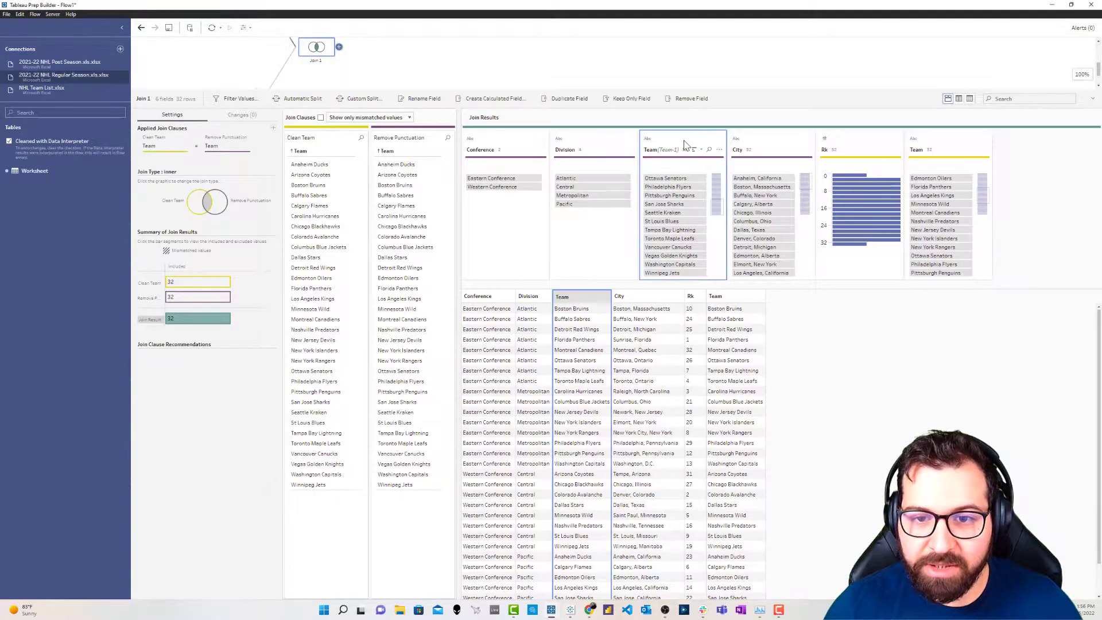
left_click(688, 102)
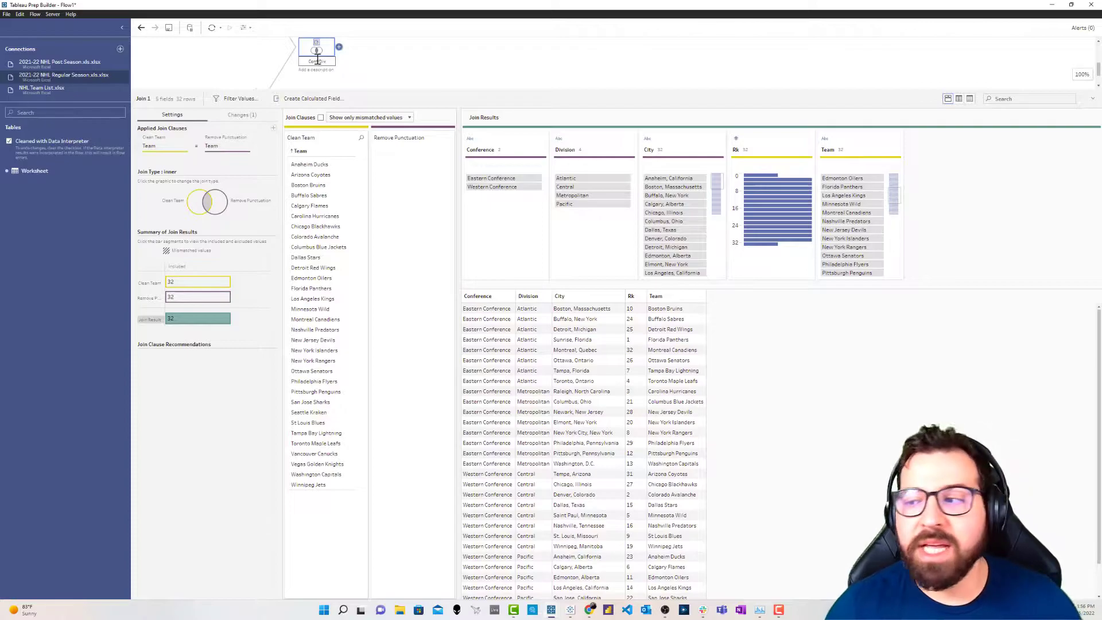
Rename the join step as Conf/Div and enlarge the flow area to show more steps.
left_click(361, 63)
left_click(326, 122)
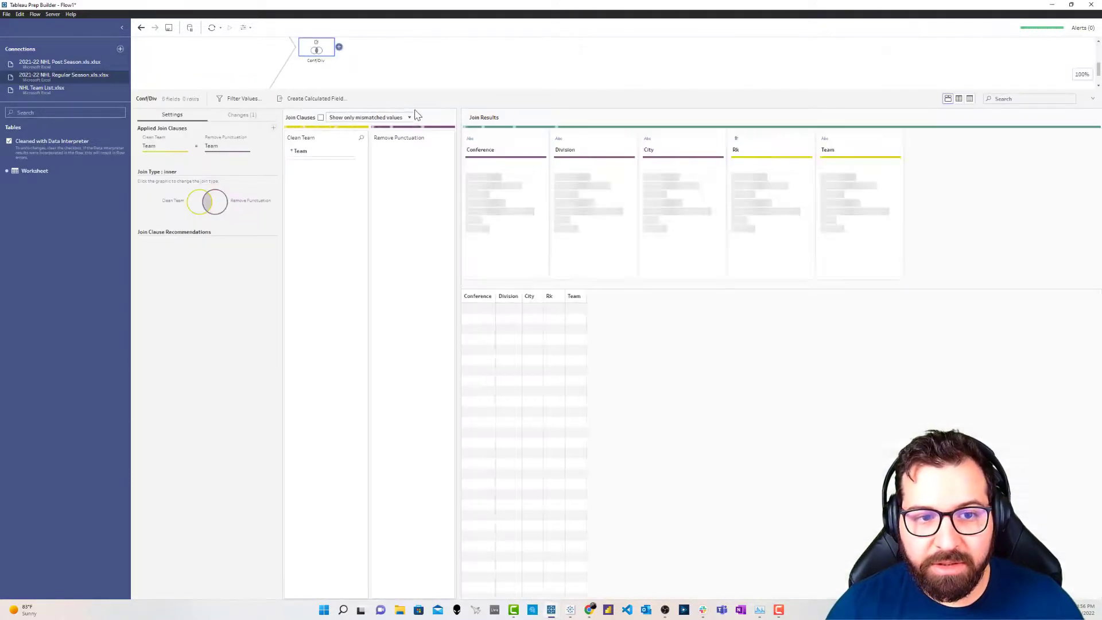
left_click_drag(411, 89, 419, 148)
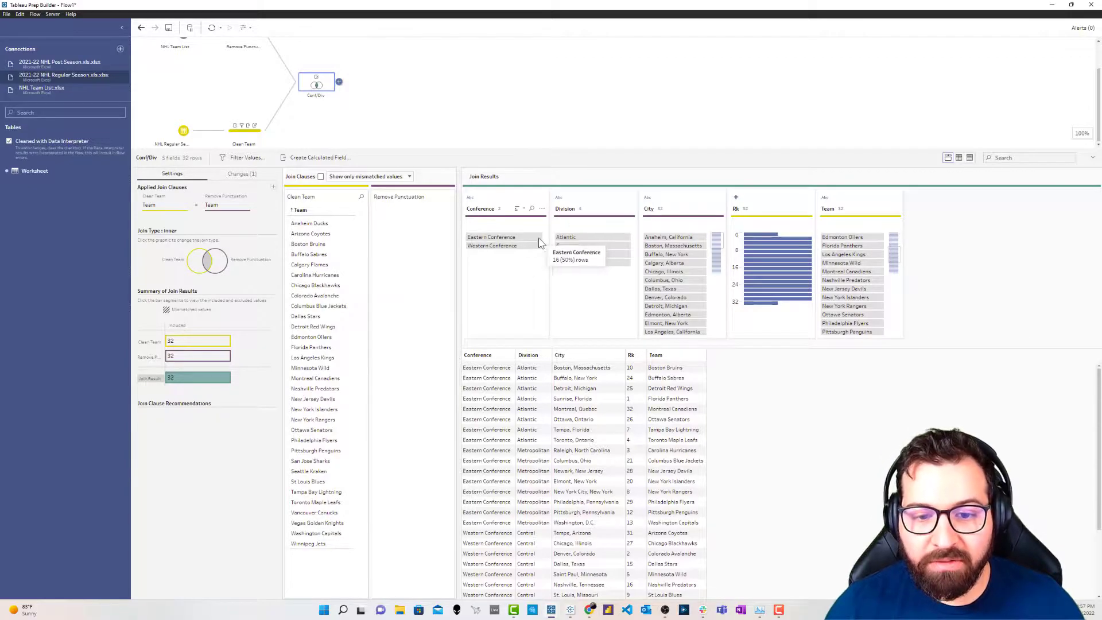
Add a clean step after Conf/Div and create a calculated field in it named Conference Rank.
left_click(340, 83)
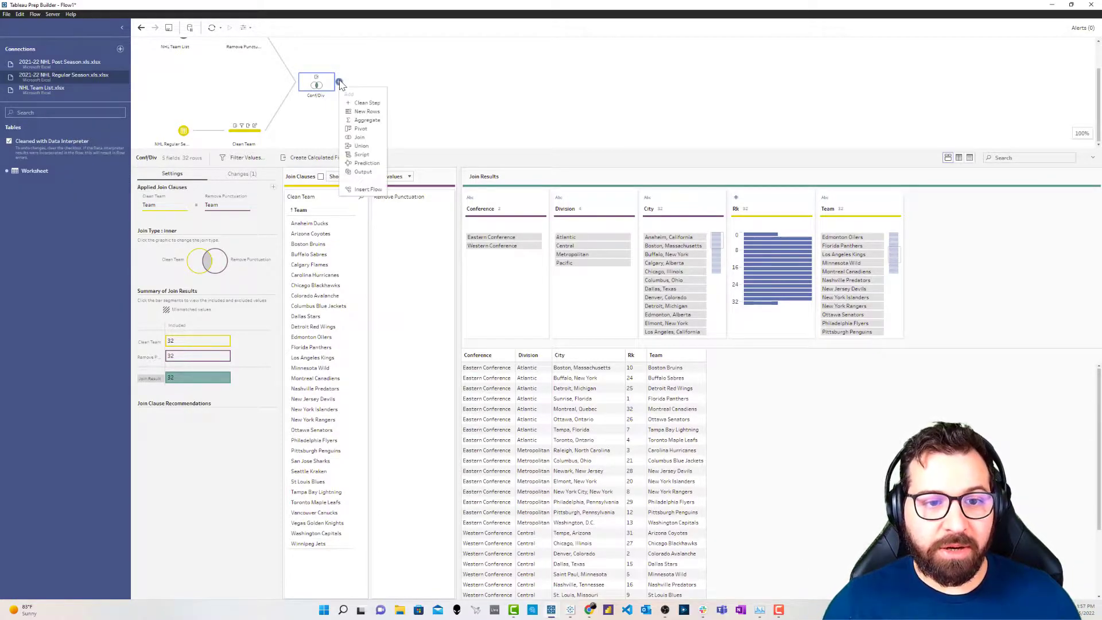
left_click(362, 103)
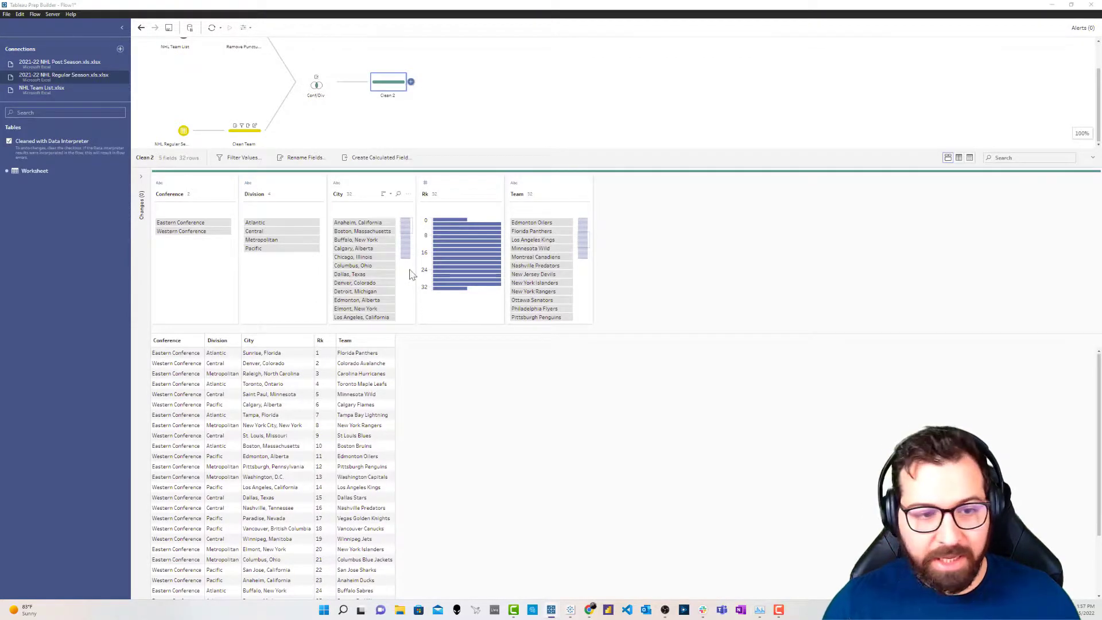
left_click(376, 157)
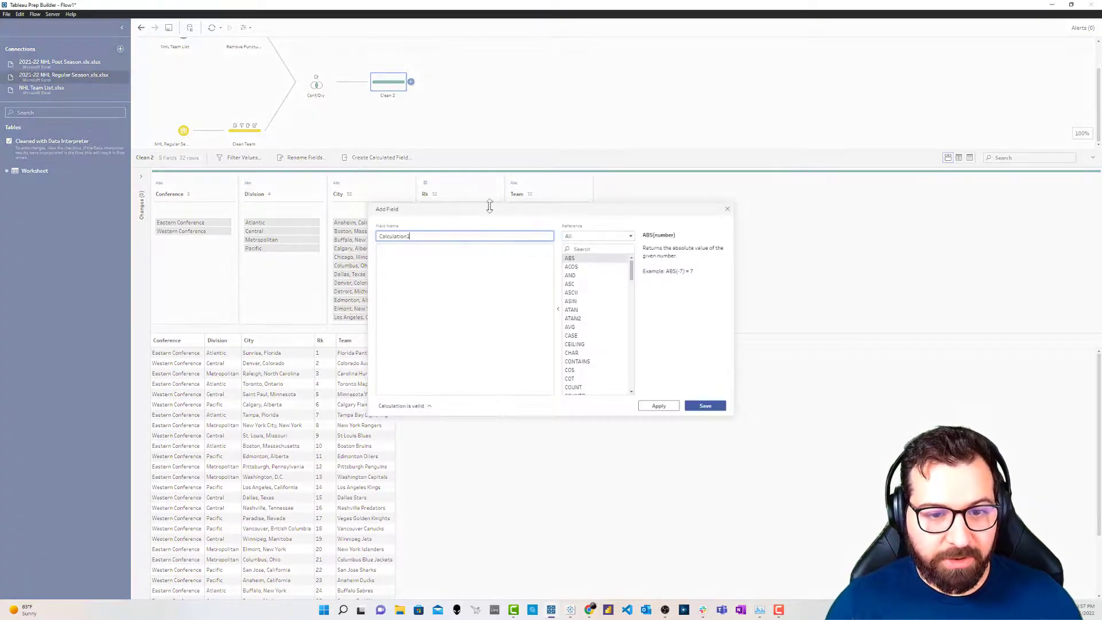
left_click_drag(414, 244, 348, 246)
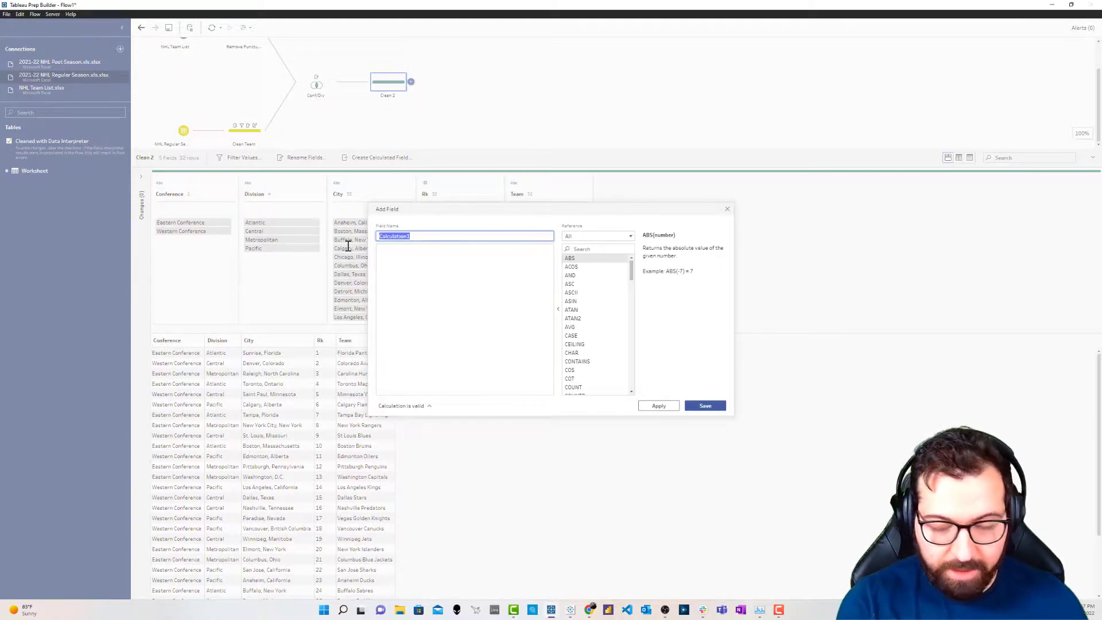
type("Conference Rank")
key("Tab")
Define Conference Rank as { PARTITION [Conference]: { ORDERBY [Rk] ASC: RANK()}} and save the field.
type("{ PARTITION [Con")
key("Return")
type(": { ORDERBY Rk")
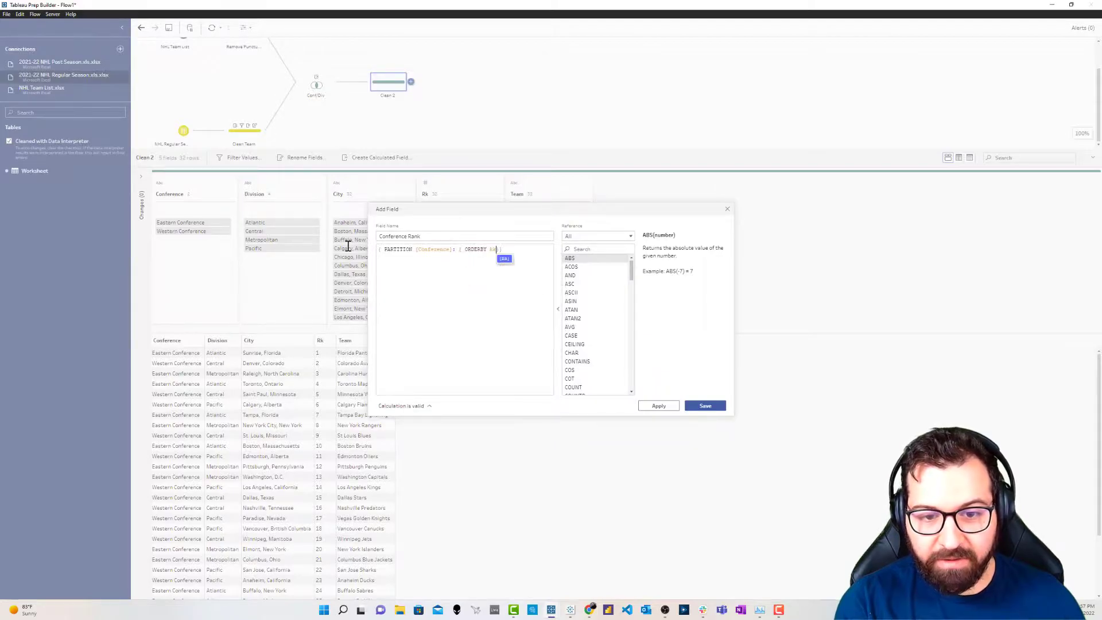
key("Return")
type("ASC:")
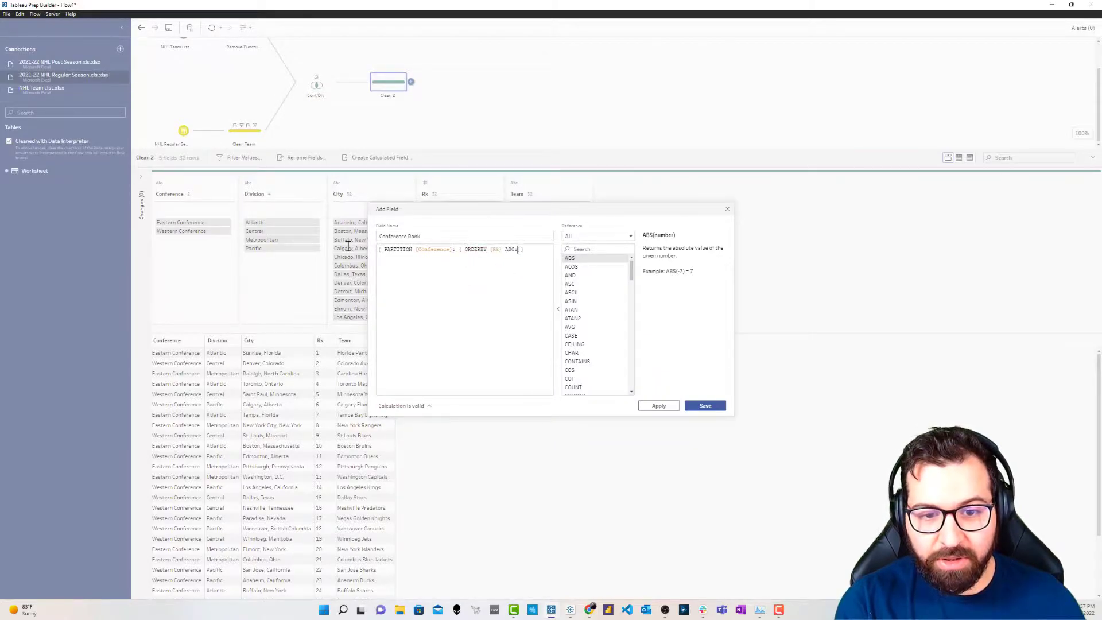
type(" RANK")
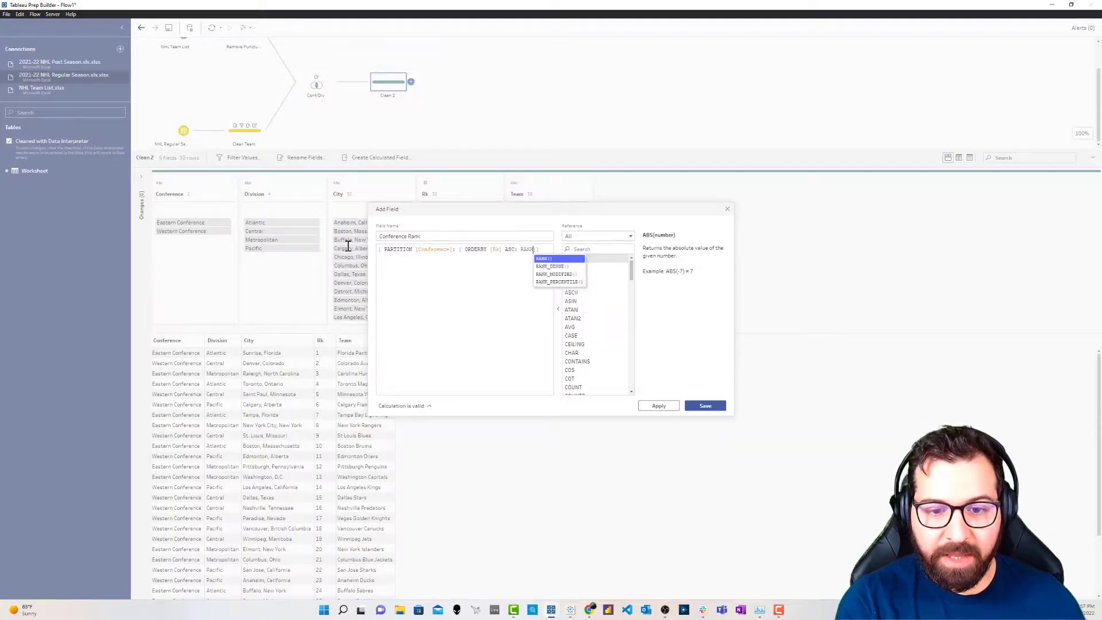
key("Return")
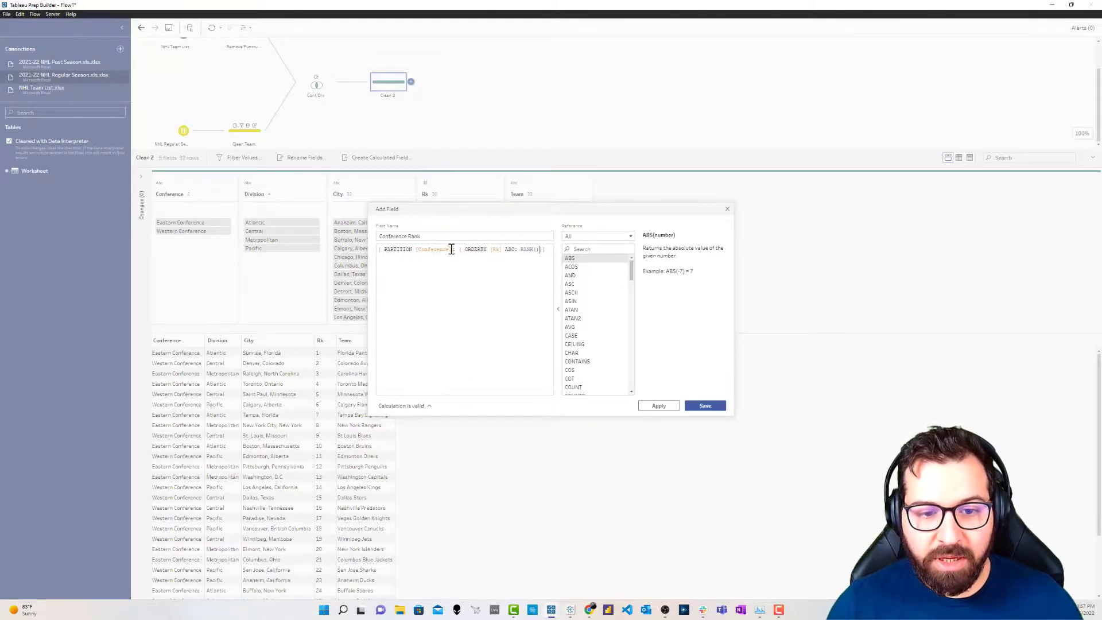
left_click_drag(453, 248, 416, 251)
left_click(501, 251)
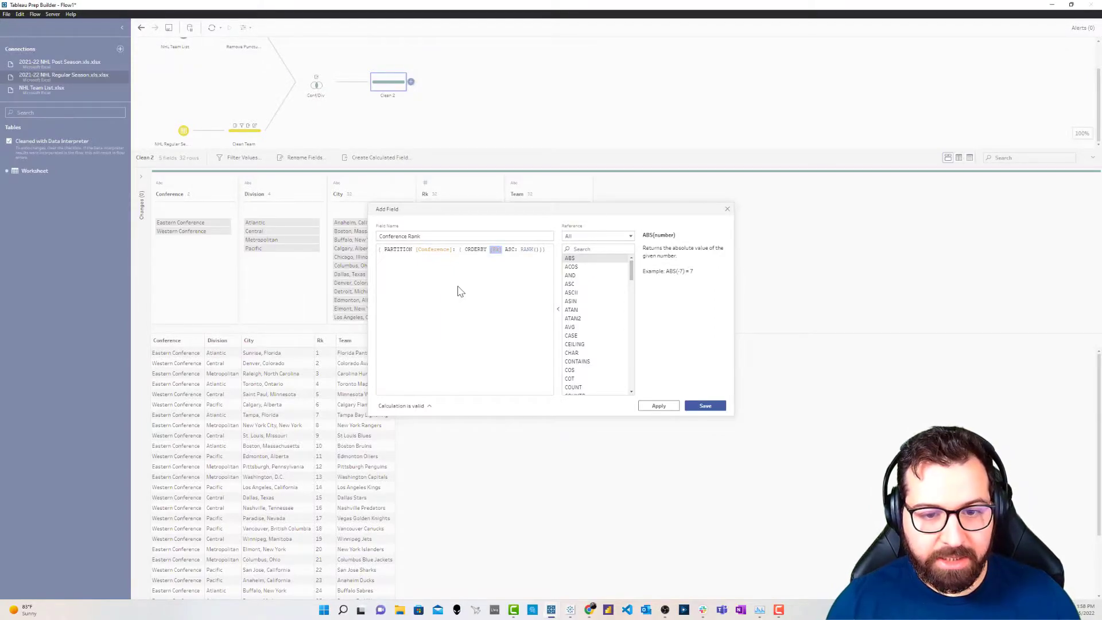
left_click(670, 406)
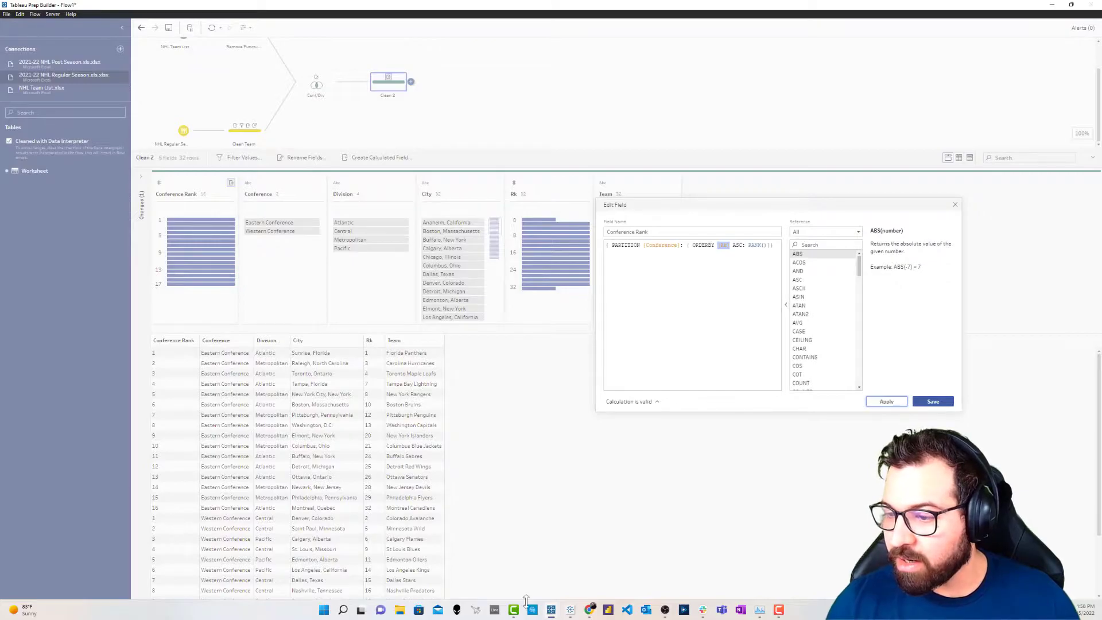
left_click(934, 403)
Create another calculated field in the same clean step named Division Rank.
left_click(355, 157)
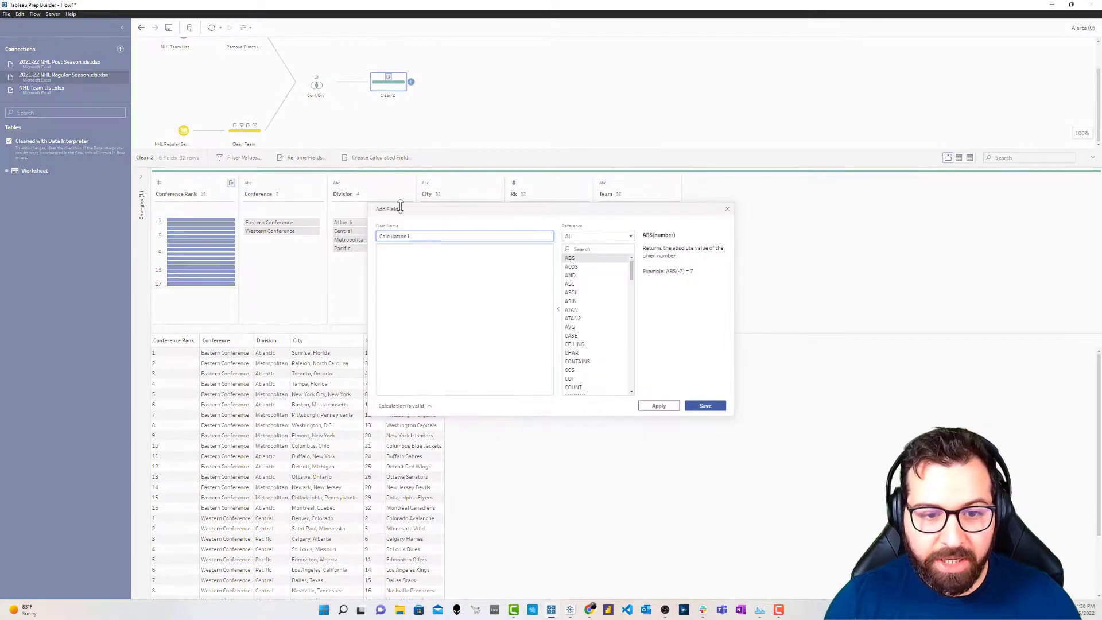
double_click(411, 236)
type("Division Rank")
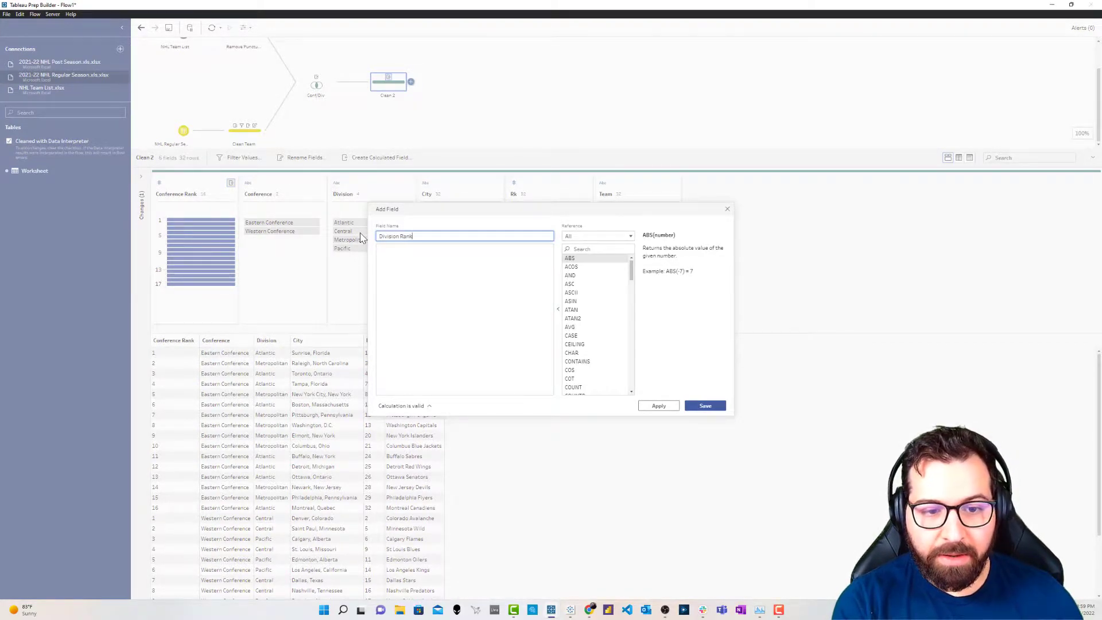
key("Tab")
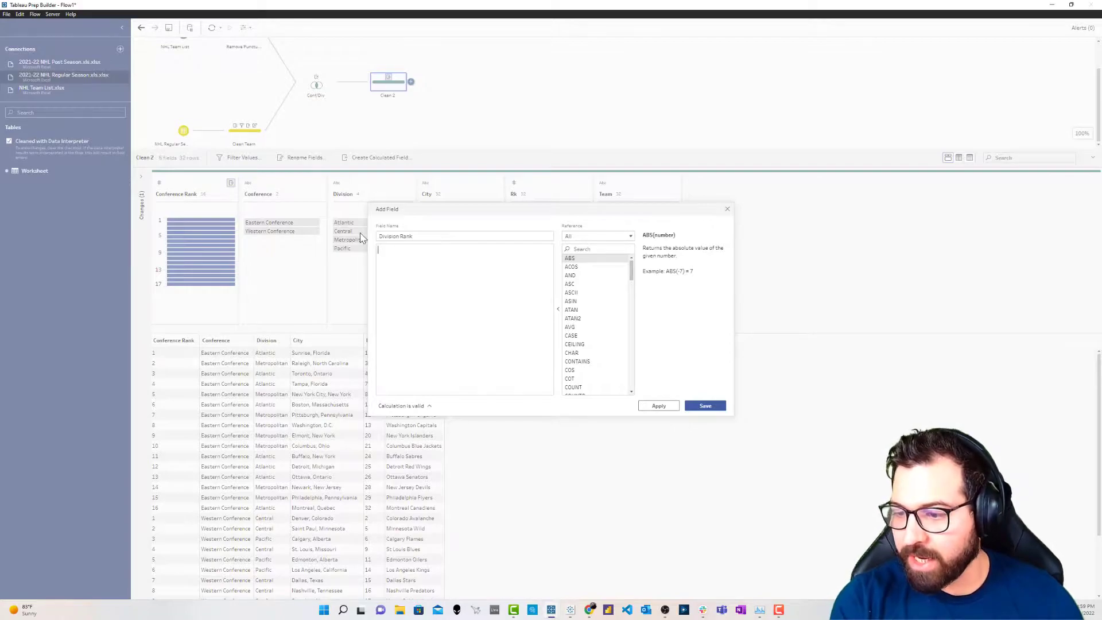
Define Division Rank as { PARTITION [Division]: { ORDERBY [Rk] ASC: RANK()}} and save the field.
type("{ PARTITION [Division]")
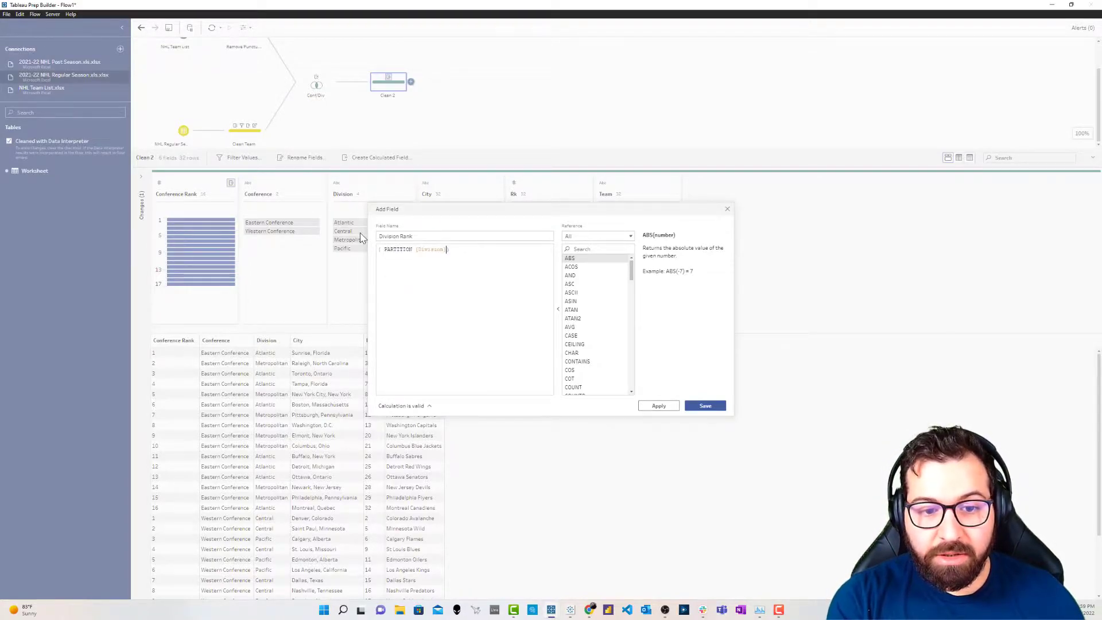
type(": ")
type("{ ORDERBY Rk")
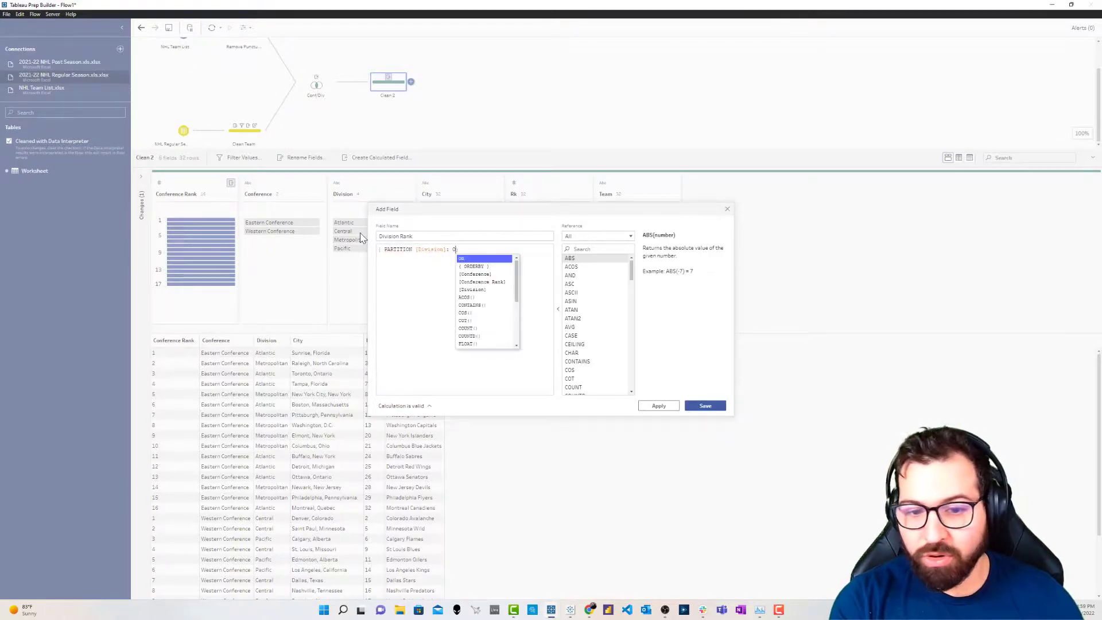
key("Return")
type("as")
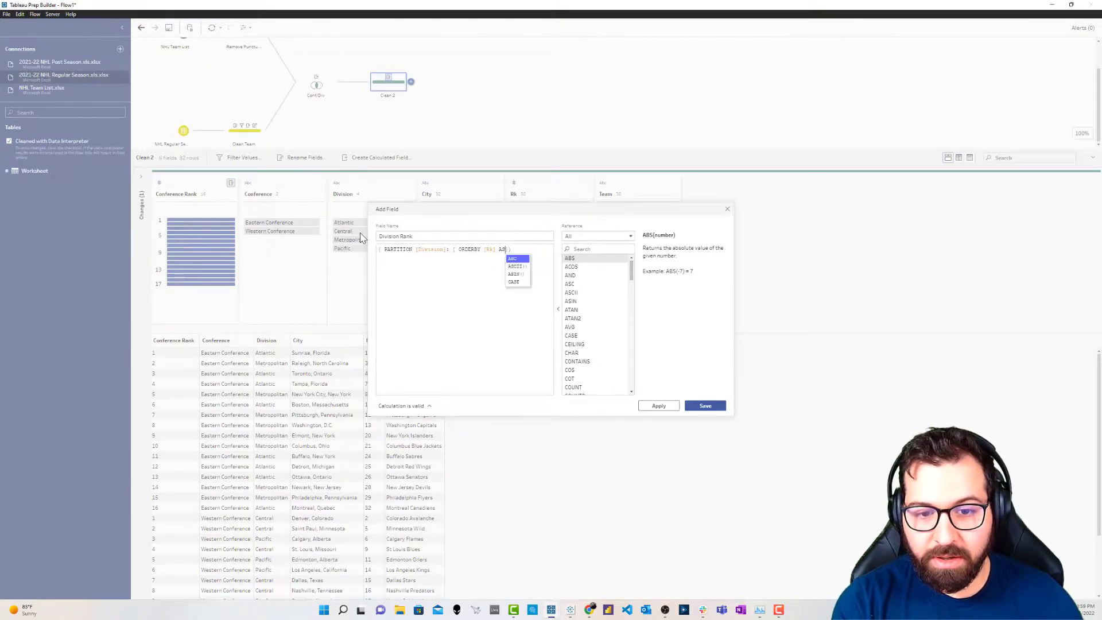
key("Return")
type(": rank")
key("Return")
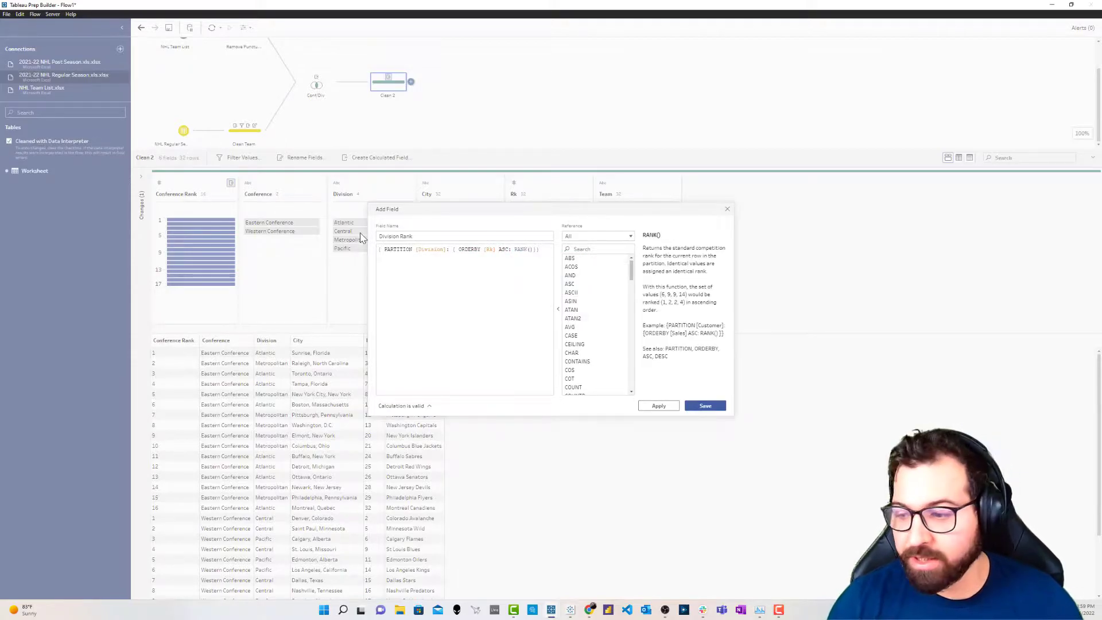
left_click(658, 407)
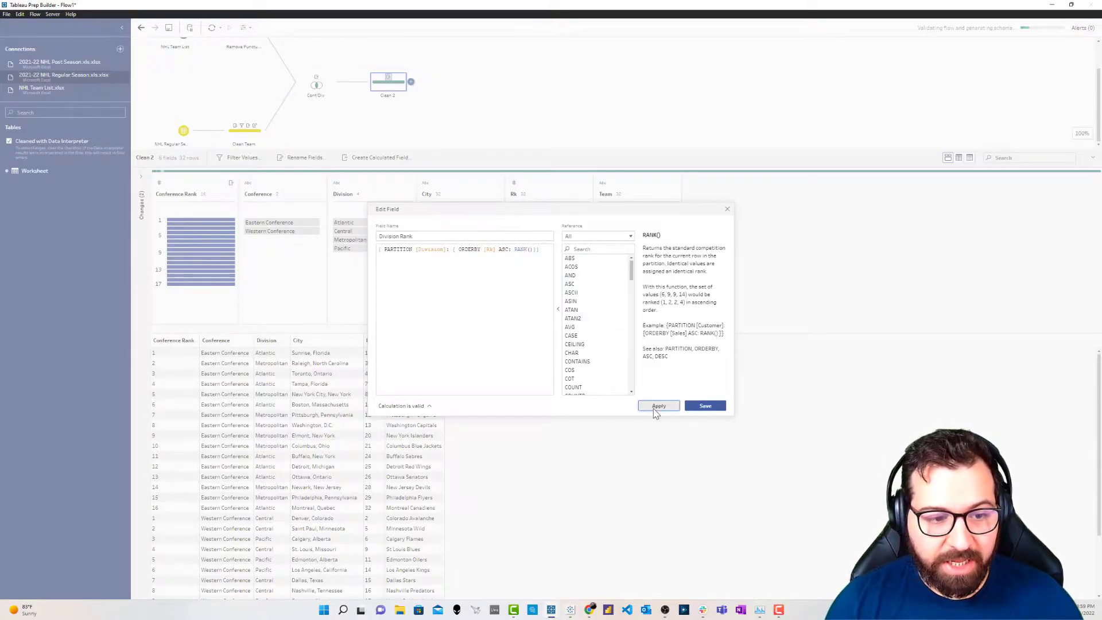
left_click_drag(555, 209, 651, 81)
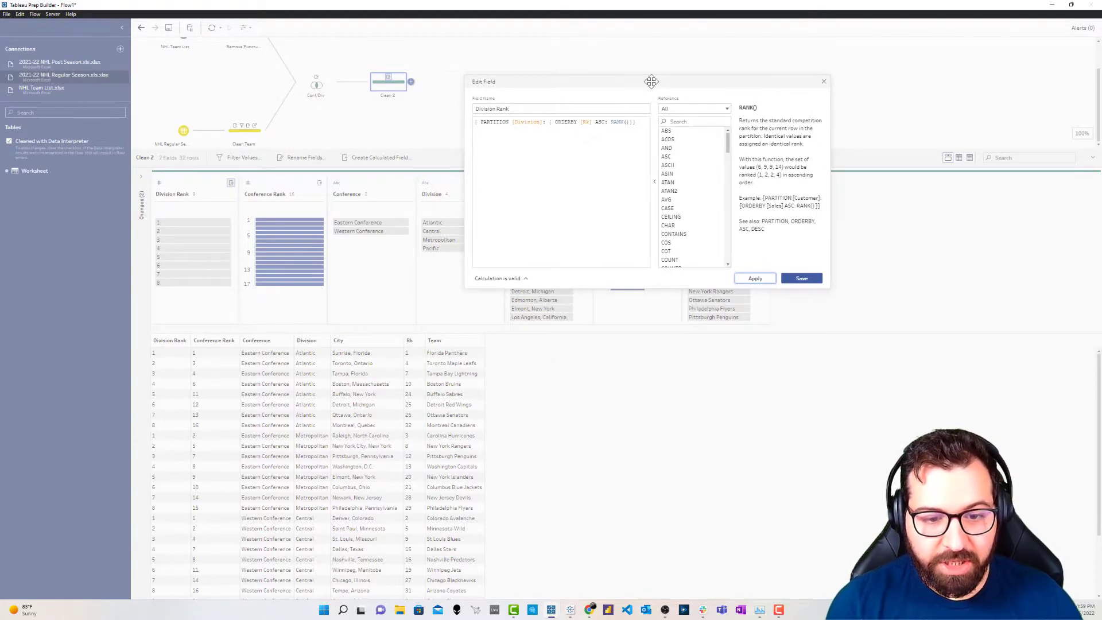
key("ctrl")
key("ctrl")
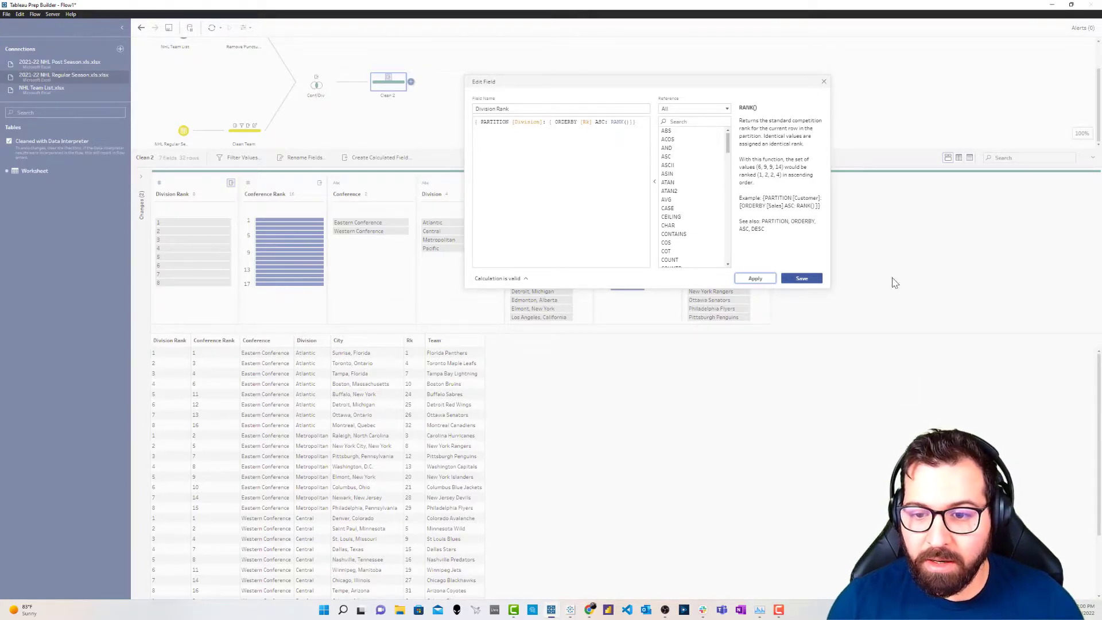
left_click(802, 278)
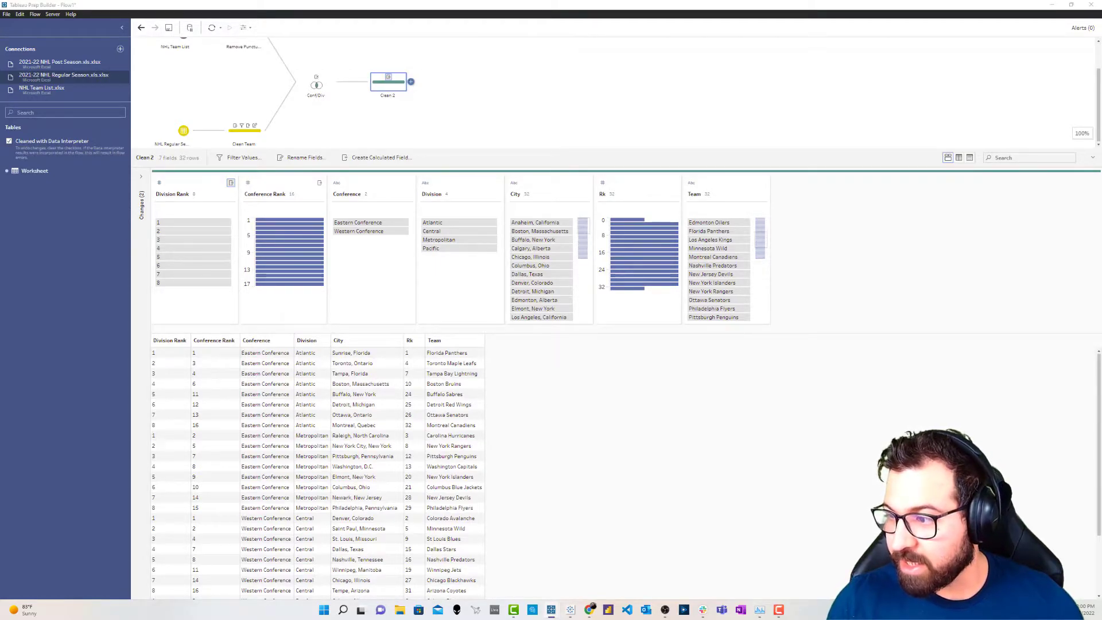
Expand the clean step's list of changes and create a calculated field named Seed.
left_click(141, 176)
left_click(371, 158)
left_click_drag(454, 236, 352, 235)
type("Seed")
key("Tab")
Start the Seed formula with an IIF function that tests the [Division Rank] field.
type("IIF")
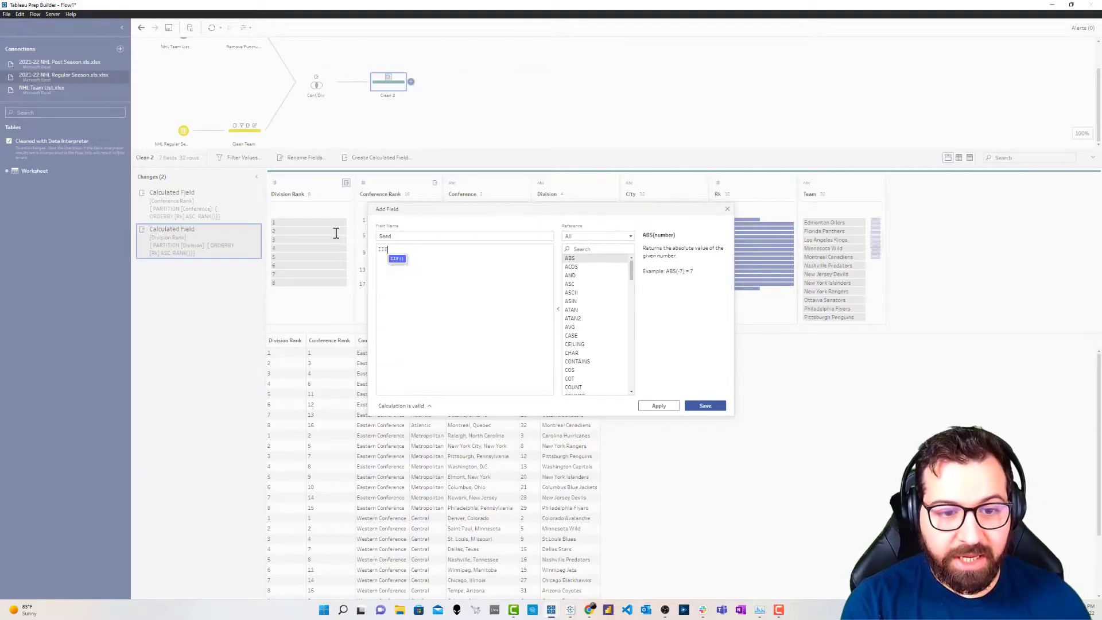
key("Return")
type("[Division]")
key("Return")
key("BackSpace")
key("BackSpace")
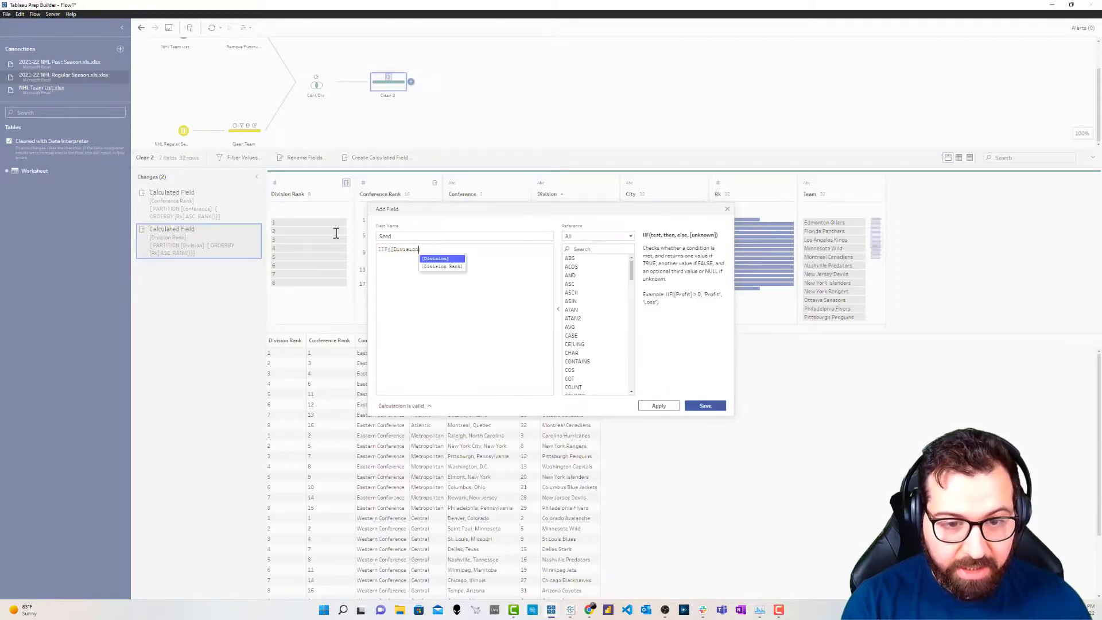
key("Down")
key("Return")
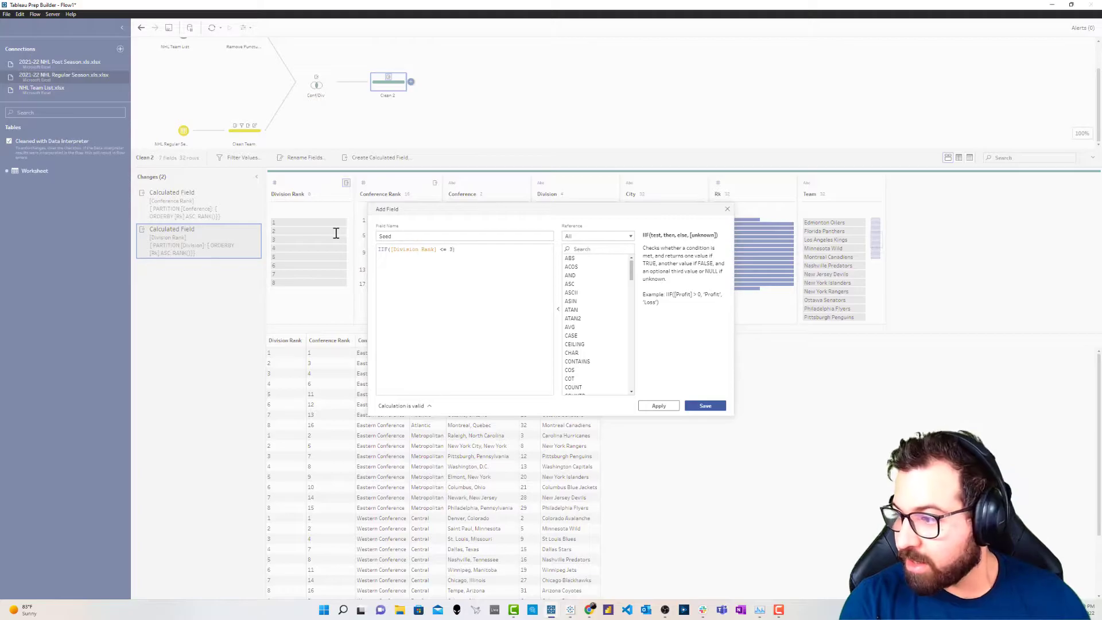
Complete the Seed formula as IIF([Division Rank] <= 3, LEFT([Division],1) + STR([Division Rank]), NULL) and save the field.
type("<= 3, LEFT(")
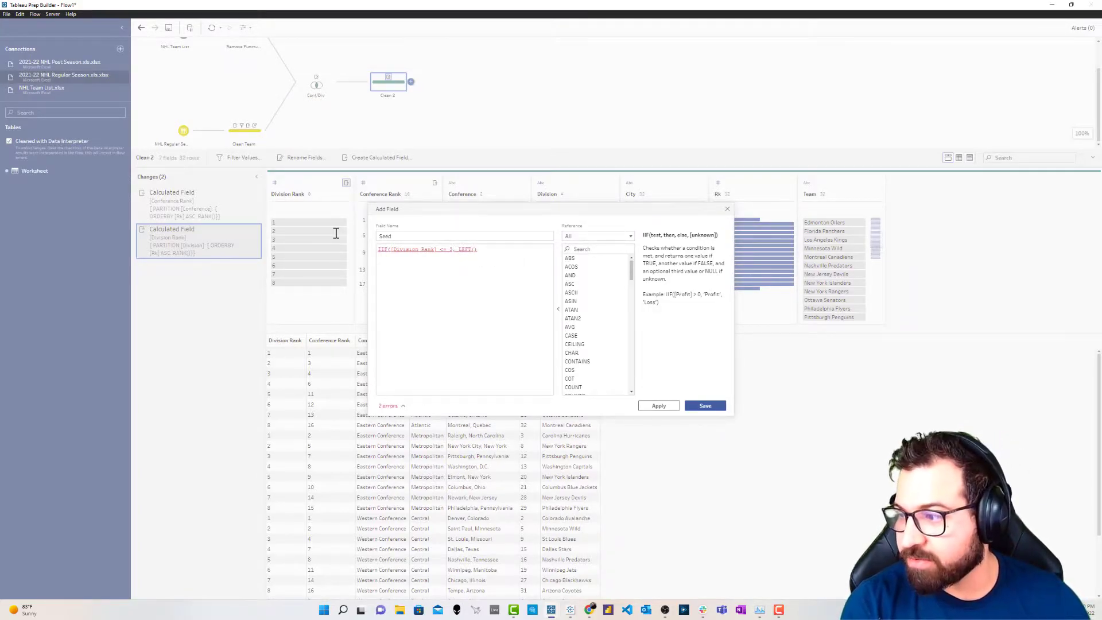
type("[Division],")
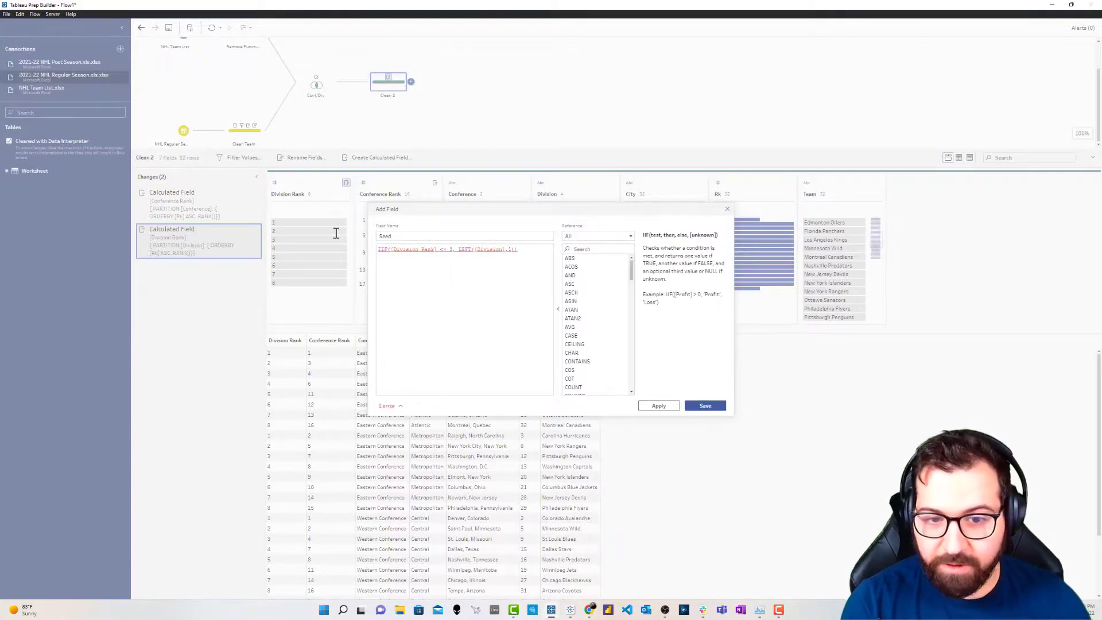
type("1) + STR(")
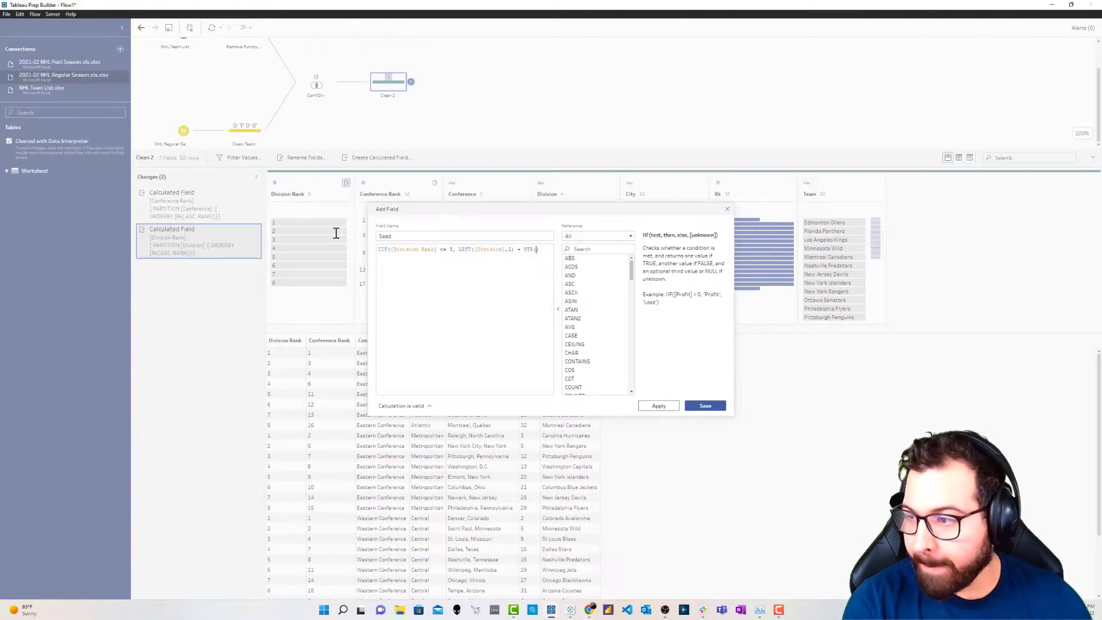
type("[Division Rank]")
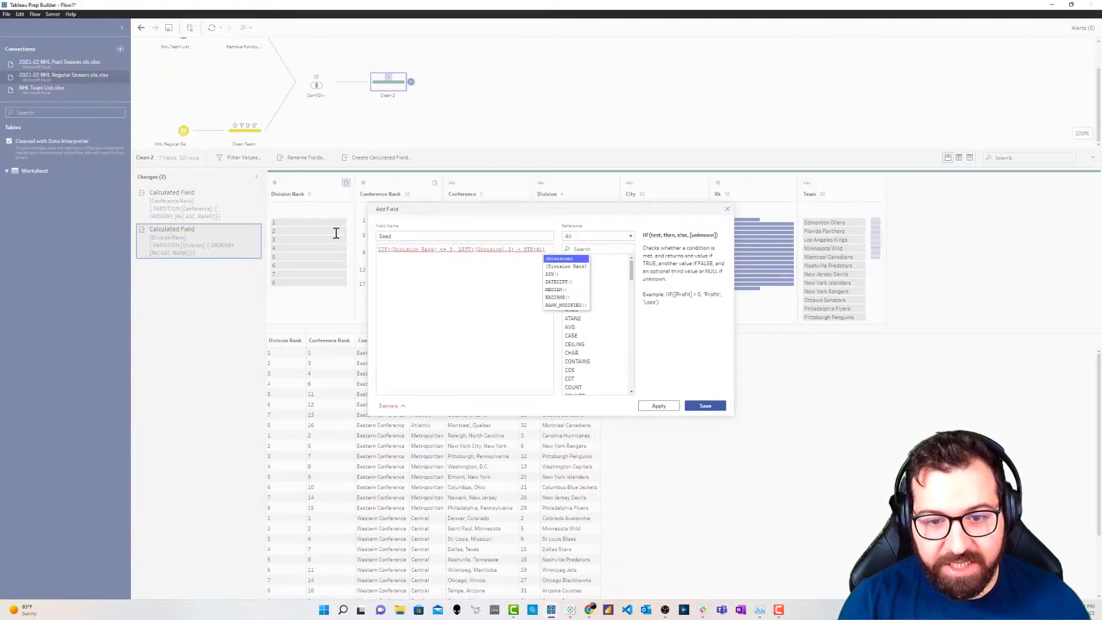
key("Return")
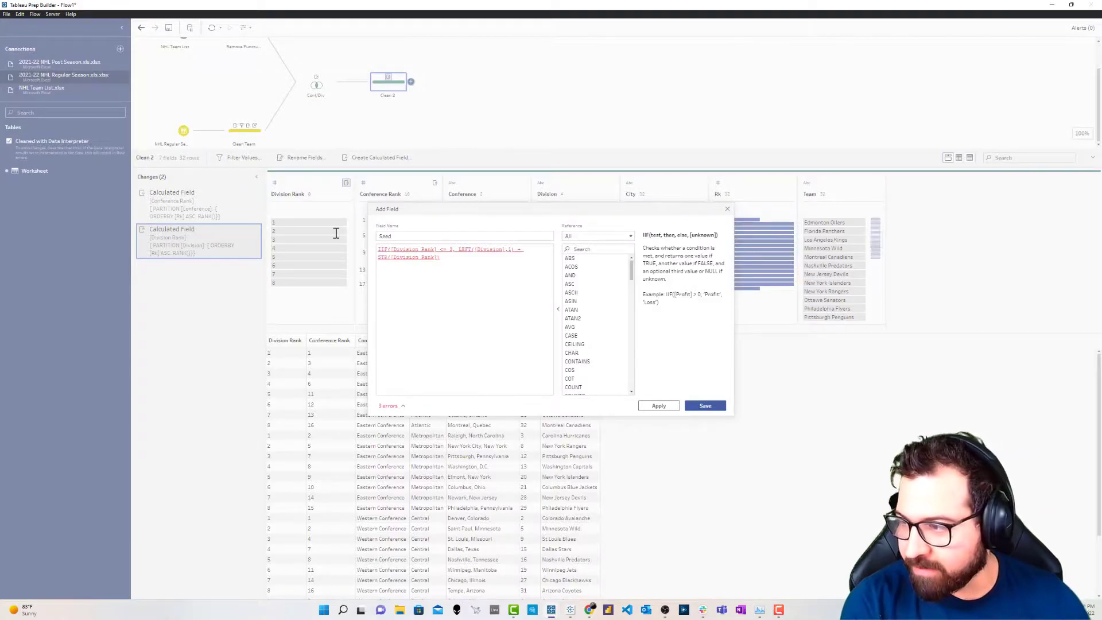
type("), NULL")
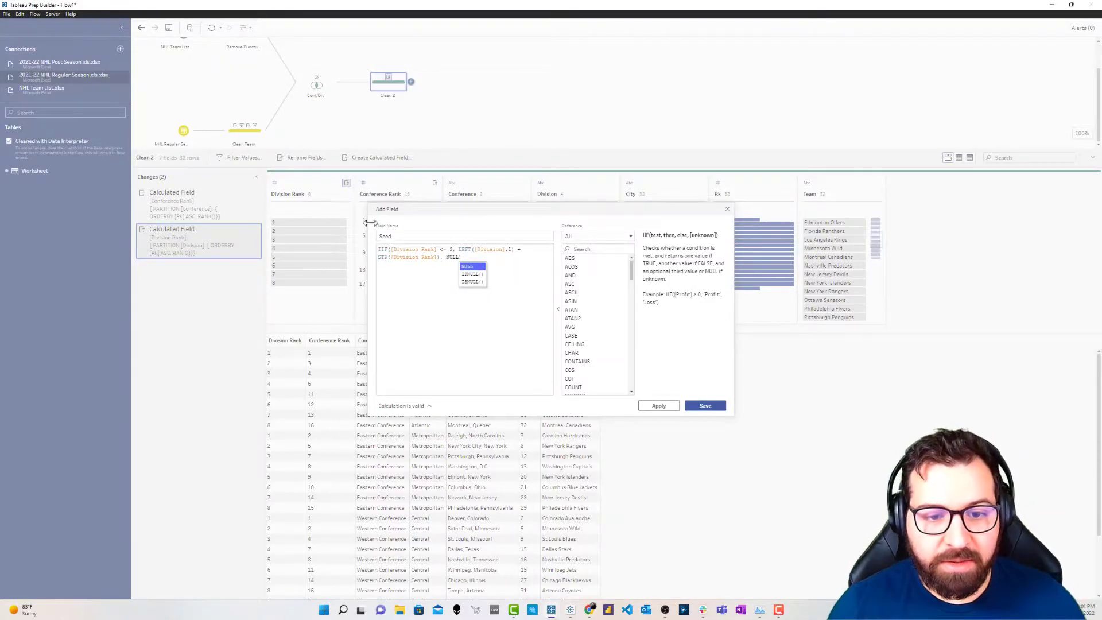
left_click(476, 256)
double_click(452, 249)
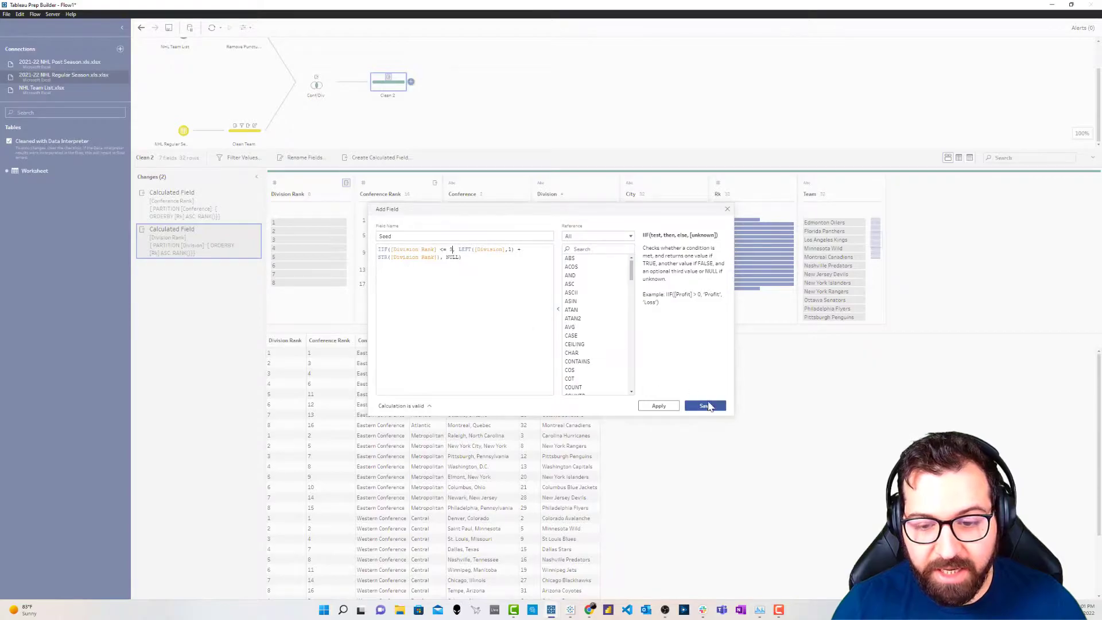
left_click(706, 406)
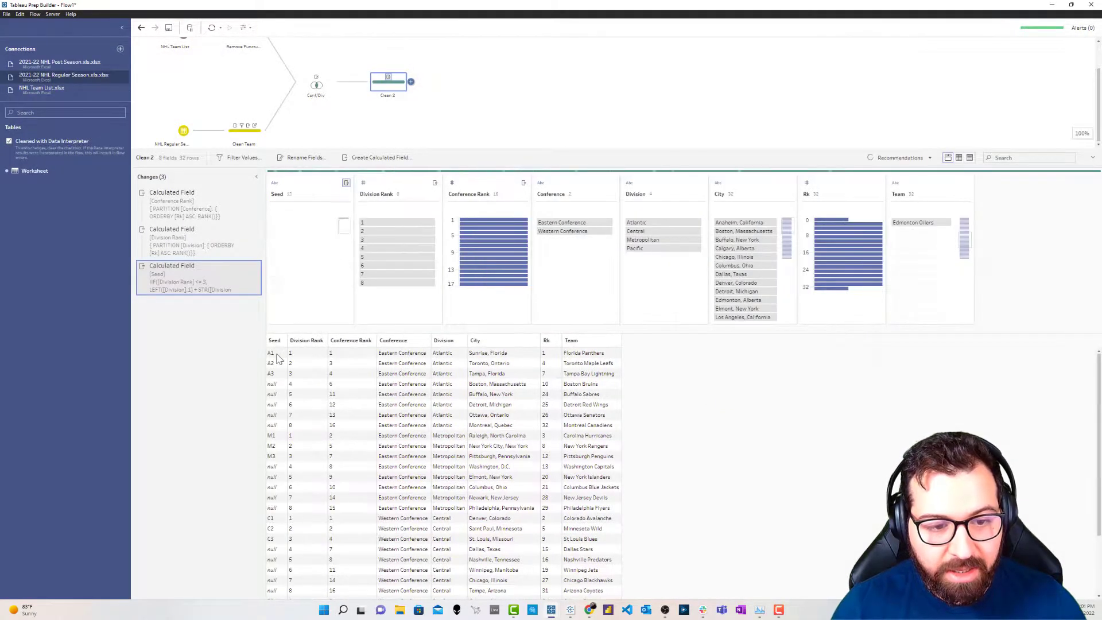
Review the Seed values assigned to the teams of each division in the data rows and the Seed profile.
left_click(275, 355)
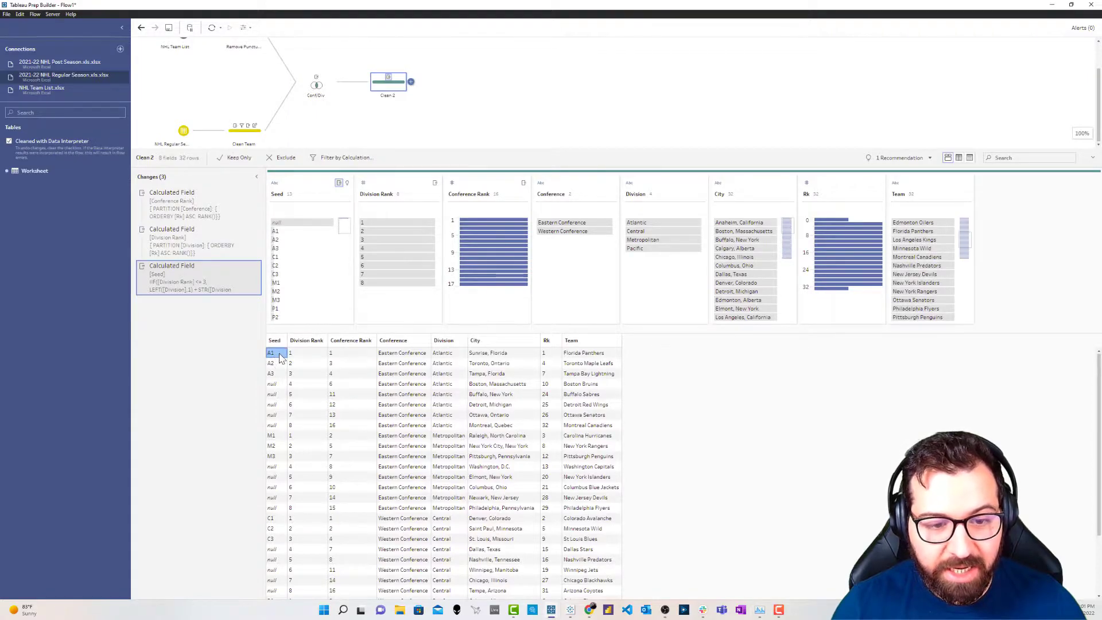
left_click(278, 364)
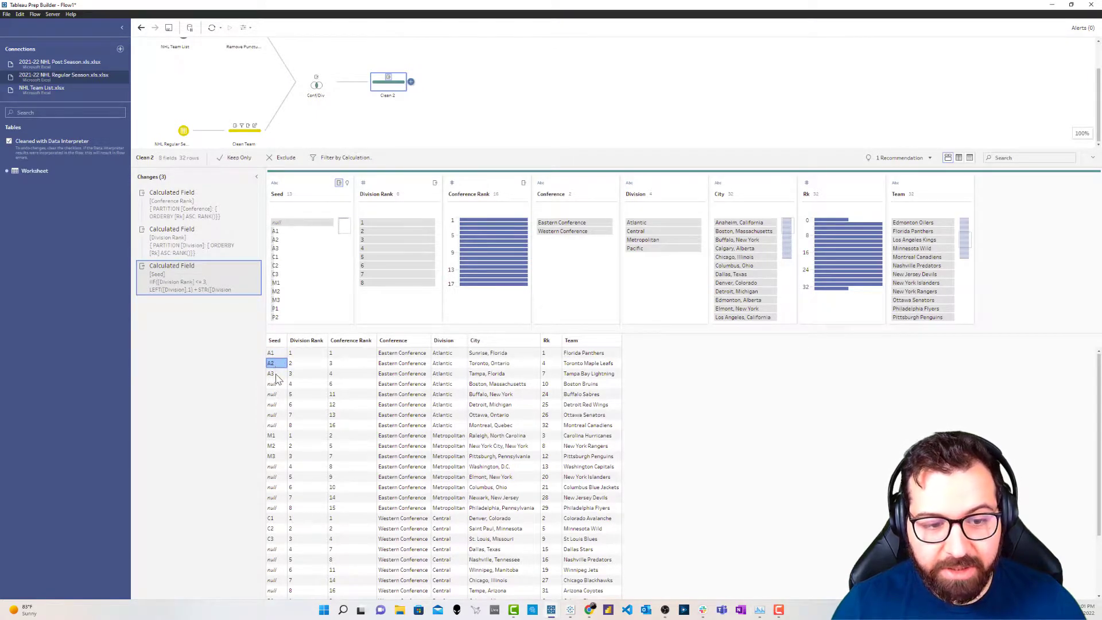
scroll(293, 420, "down", 3)
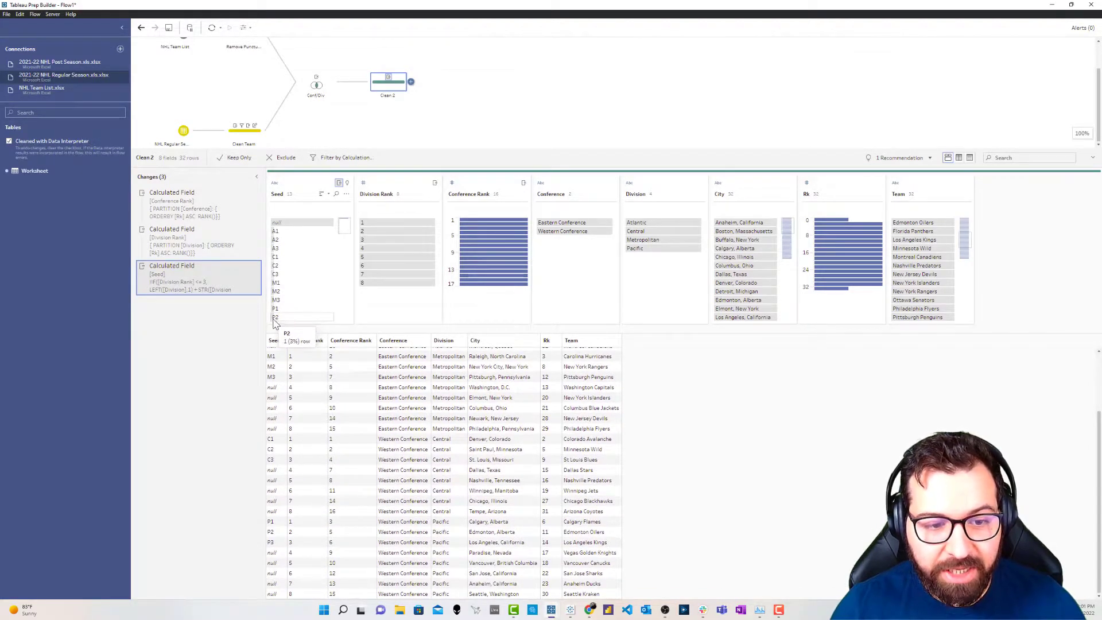
scroll(273, 320, "down", 1)
scroll(273, 476, "up", 2)
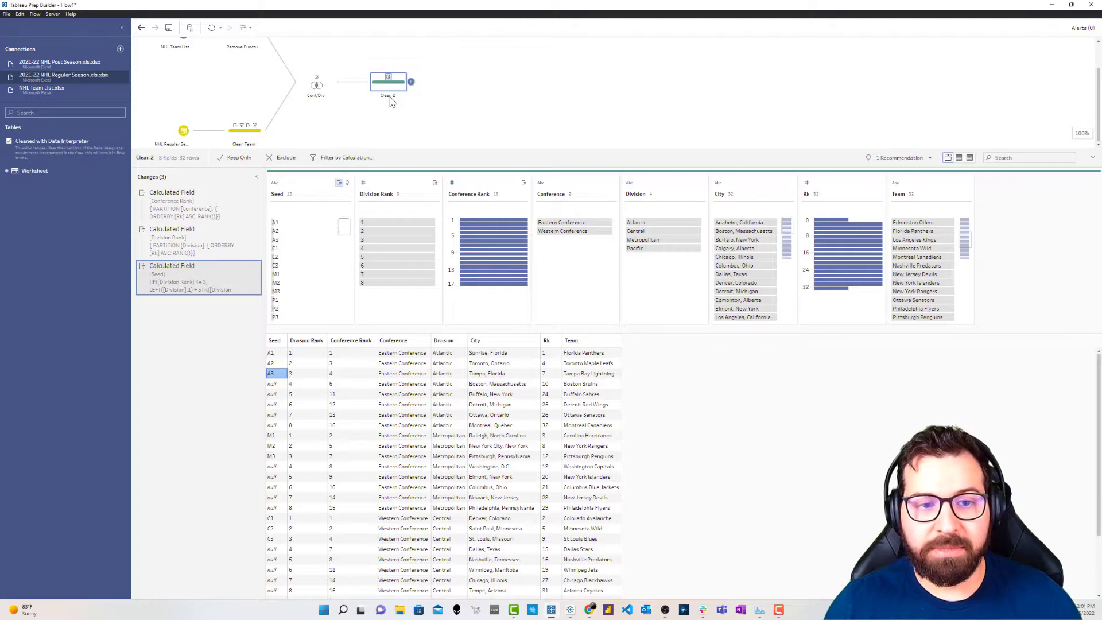
Rename the Clean 2 step that holds the ranking calculations as Rank.
double_click(389, 98)
type("Rank")
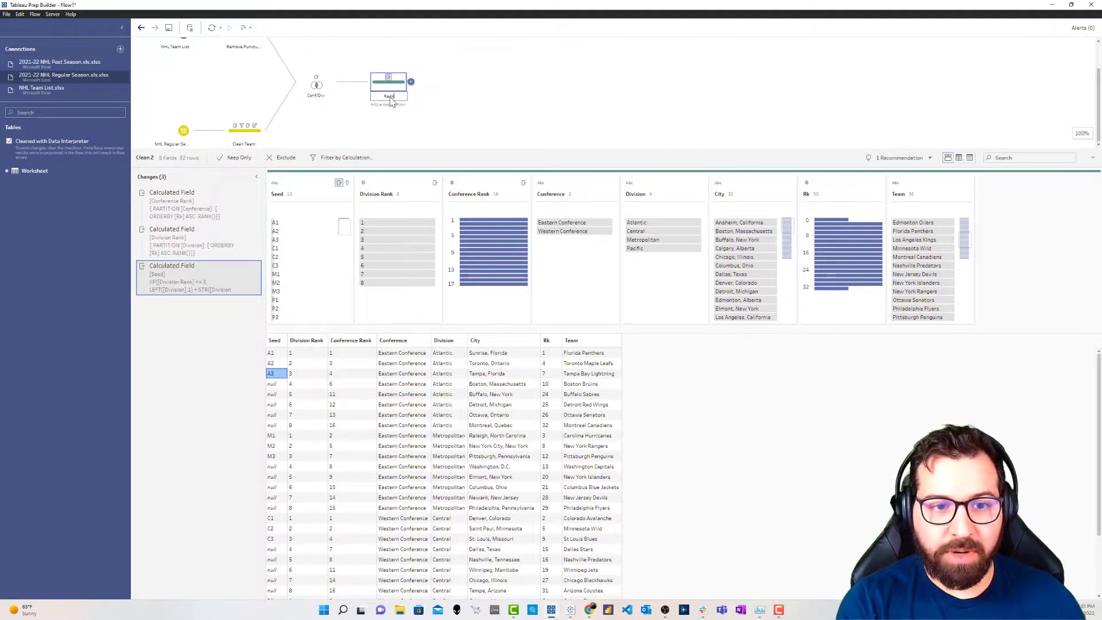
left_click(489, 88)
Add a new clean step after the Rank step and name it WC Rank.
left_click(411, 119)
left_click(431, 140)
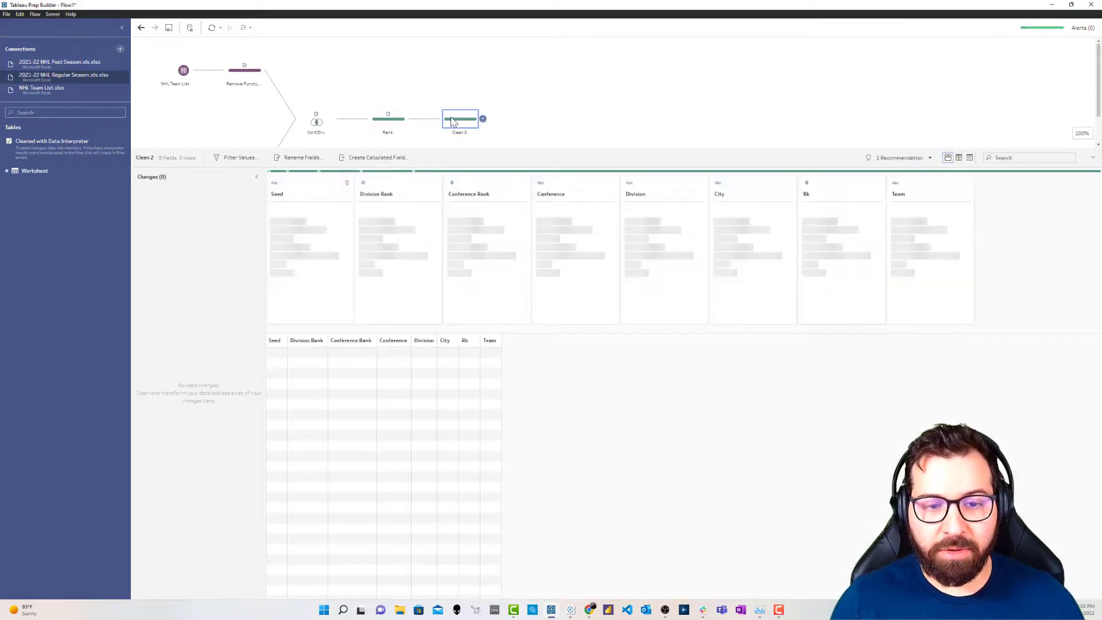
double_click(458, 133)
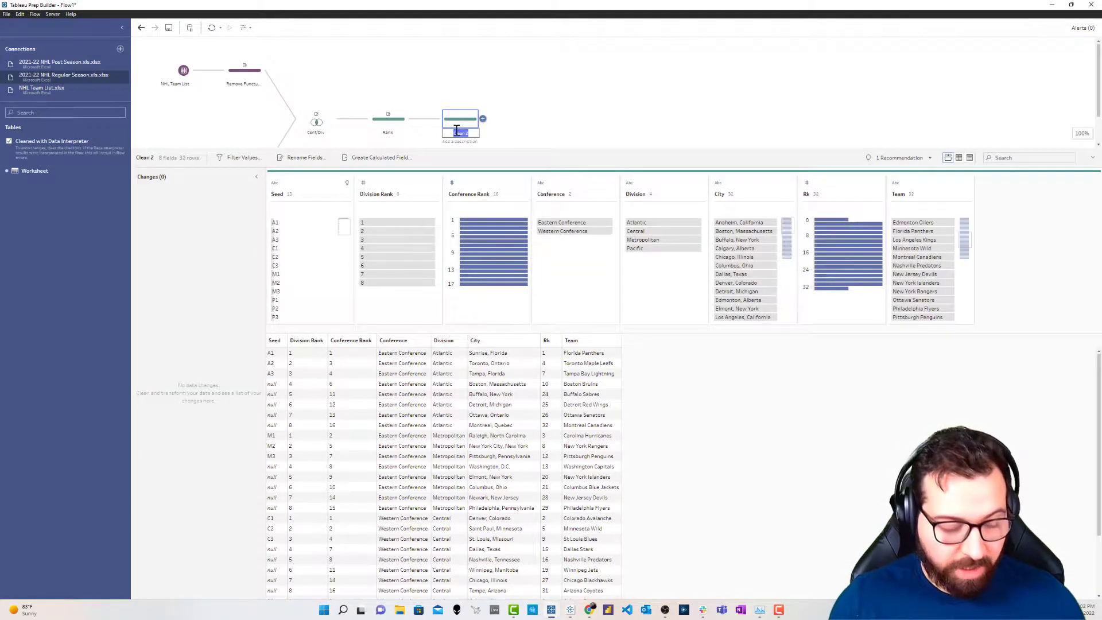
type("WC Ran")
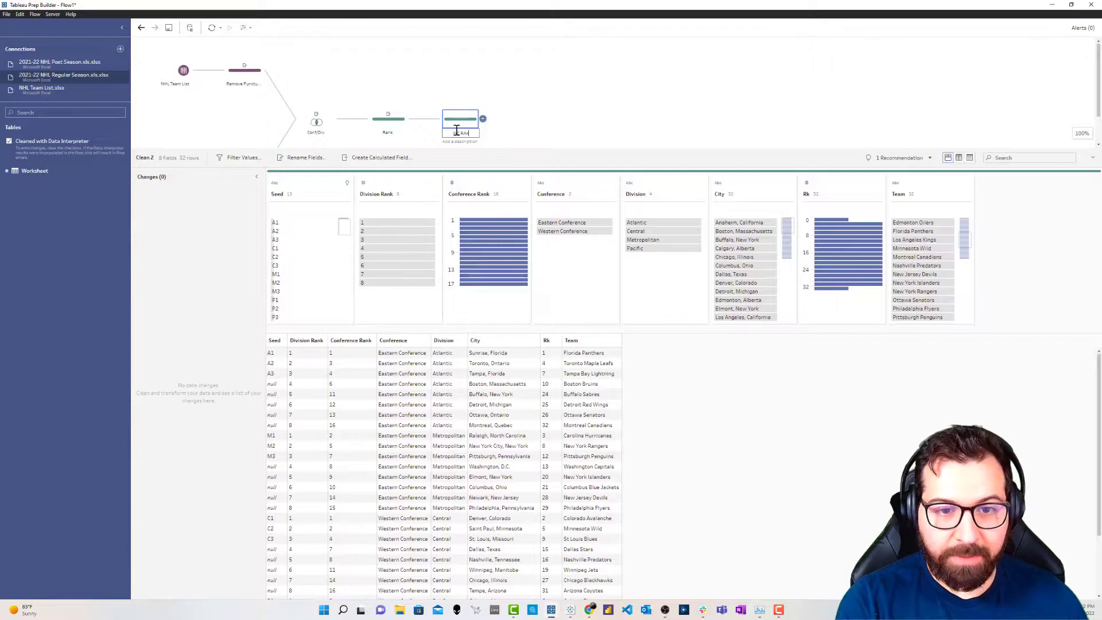
type("k")
key("Return")
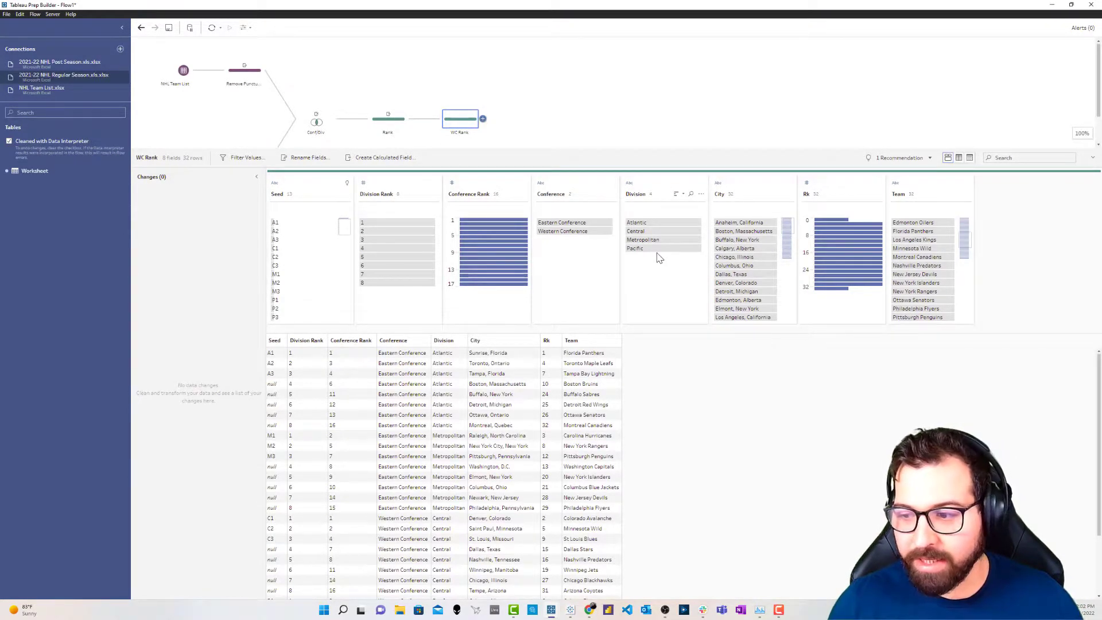
Create a calculated field in the WC Rank step named Wild Card Rank.
left_click(376, 157)
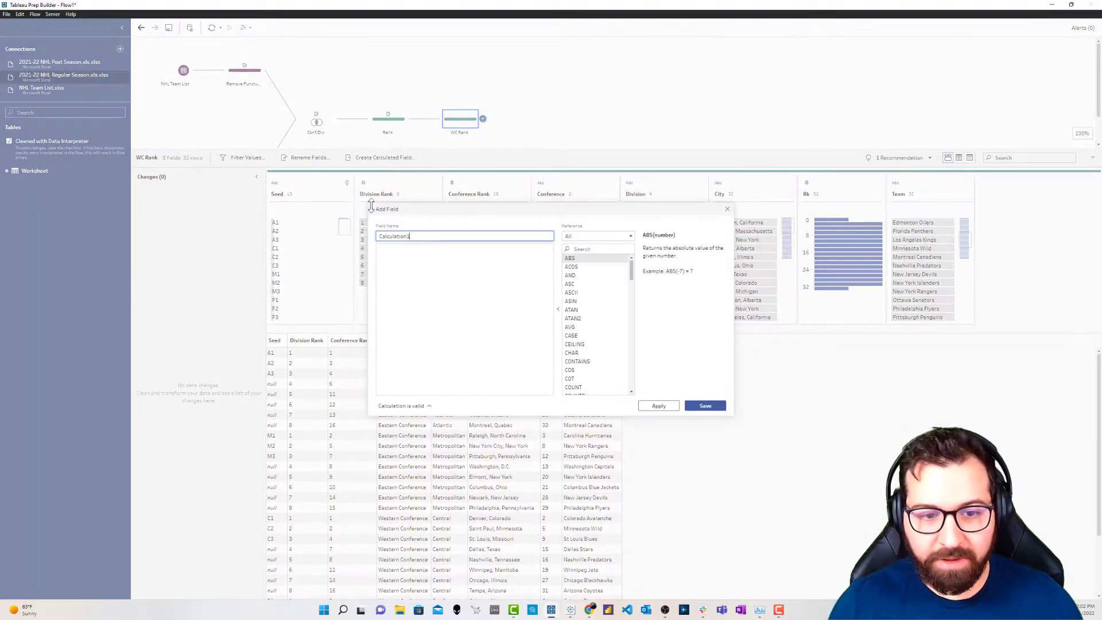
double_click(418, 237)
type("W")
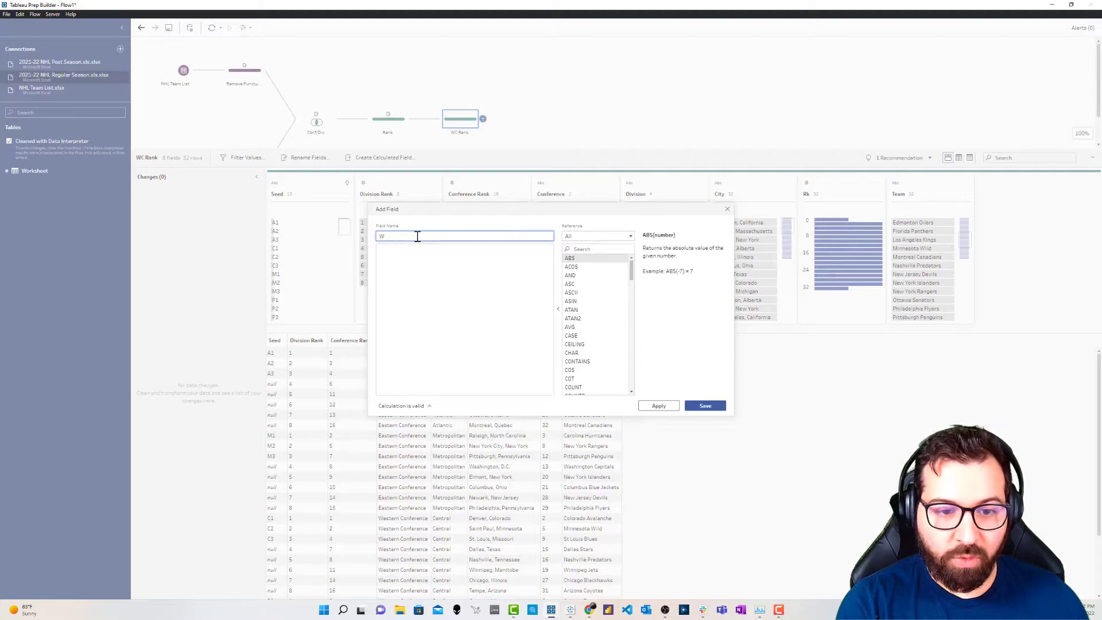
type("ild Card Ran")
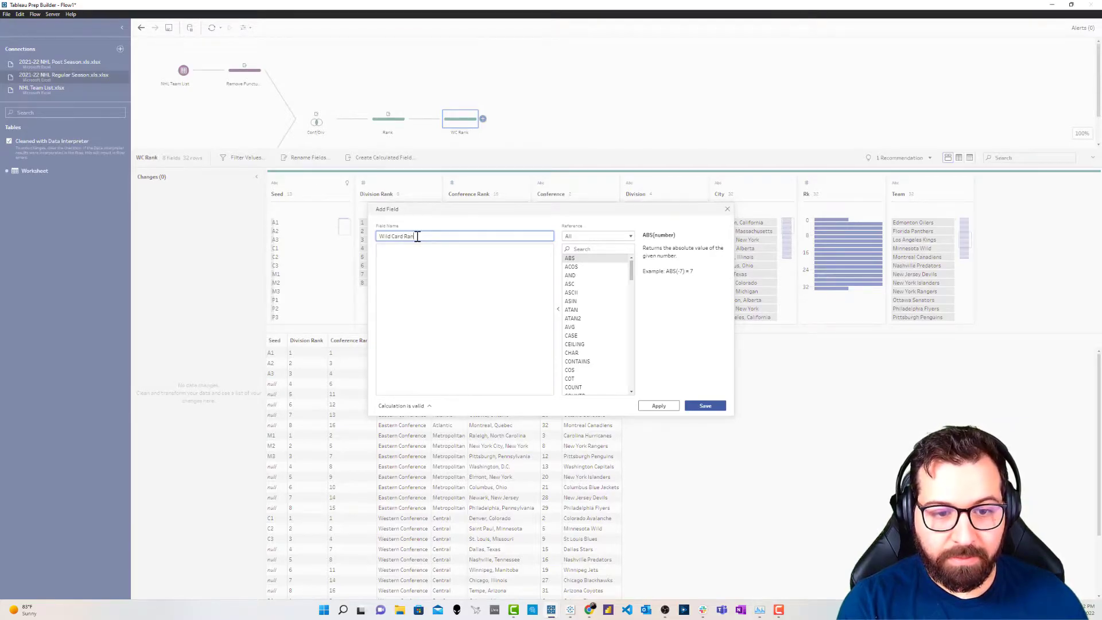
type("k")
key("Tab")
Define Wild Card Rank as IF ISNULL([Seed]) THEN [Rk] END and save the field.
type("I")
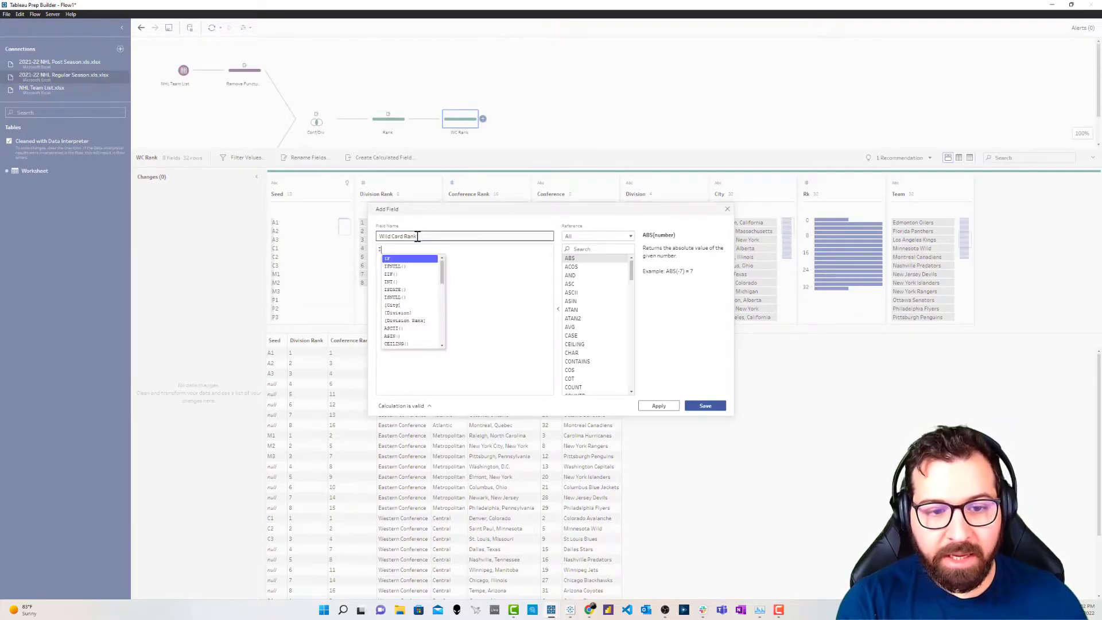
type("F ISNULL([Seed])")
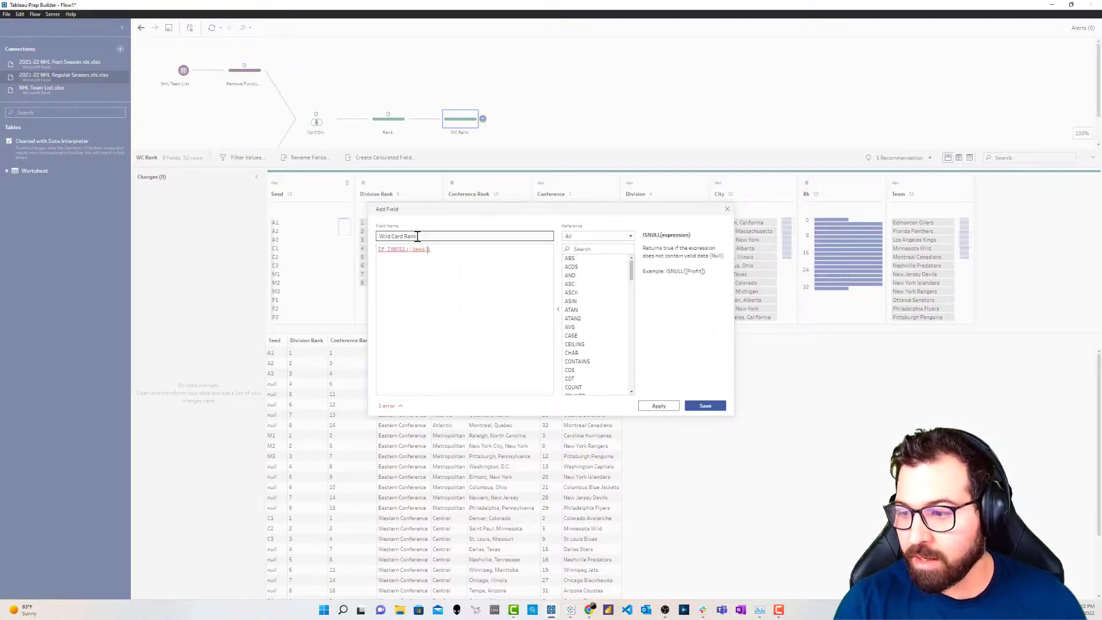
type(" THE")
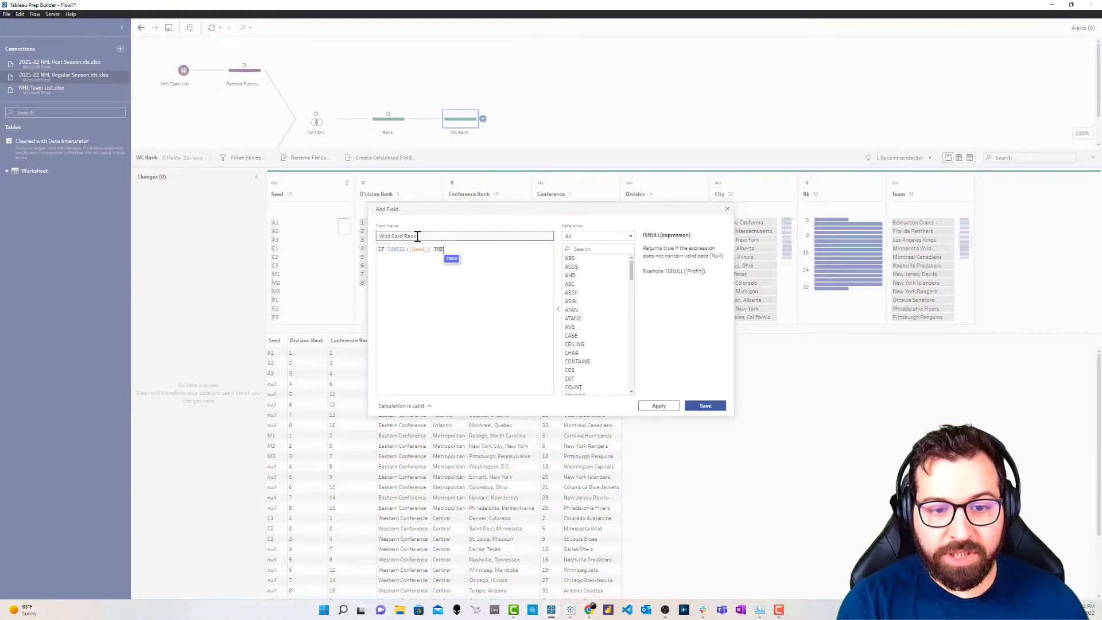
type("N [Rk] END")
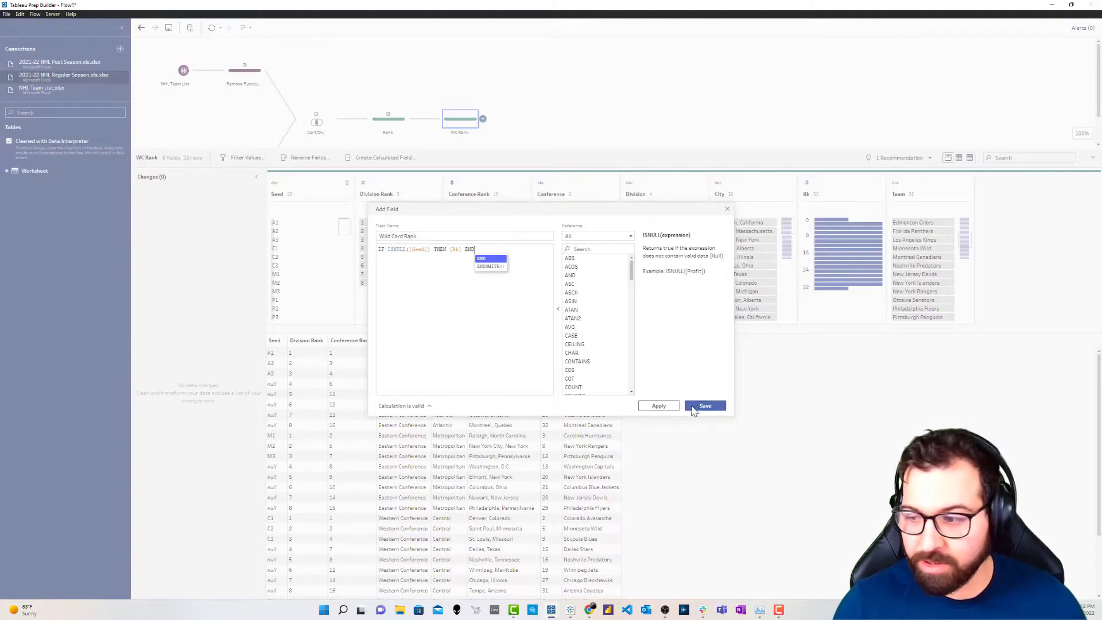
left_click(692, 407)
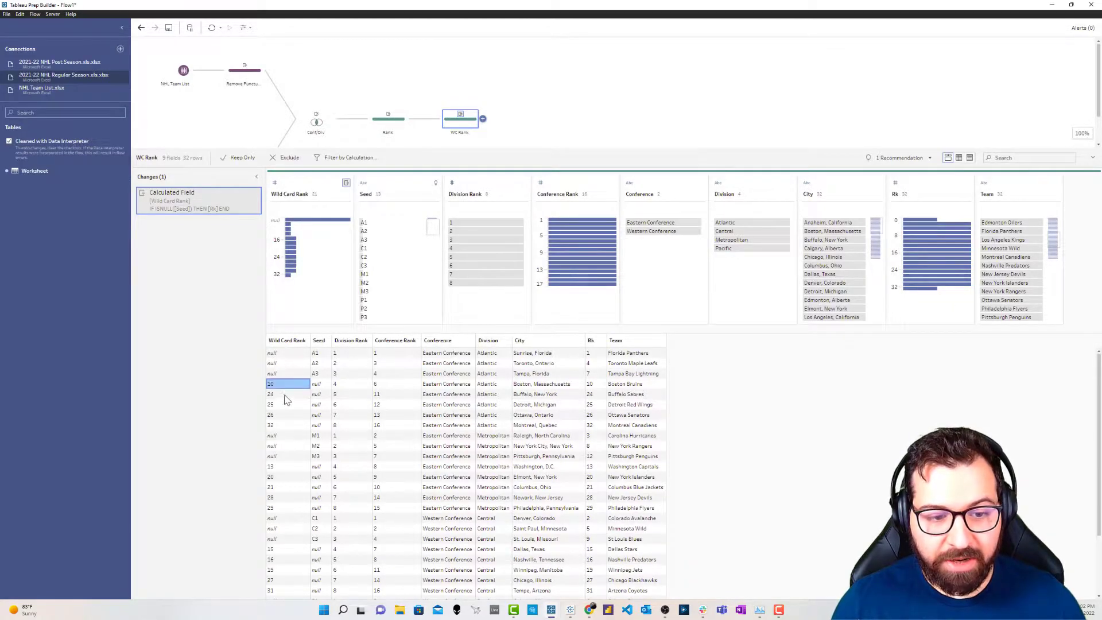
Check the Wild Card Rank values and filter the field to exclude its null rows.
left_click(280, 415)
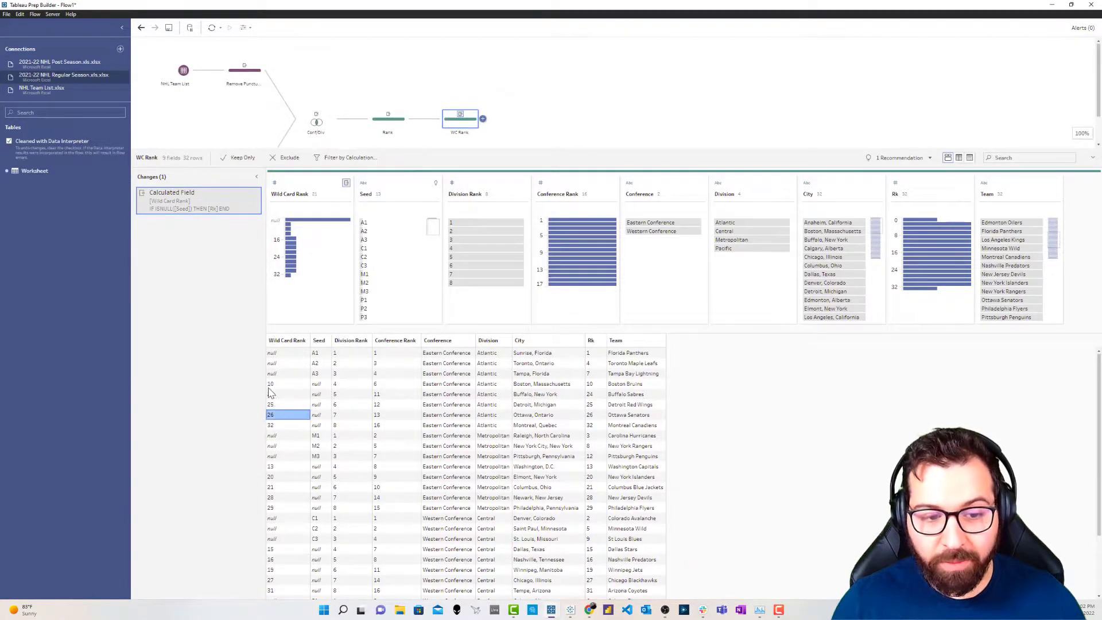
left_click(284, 385)
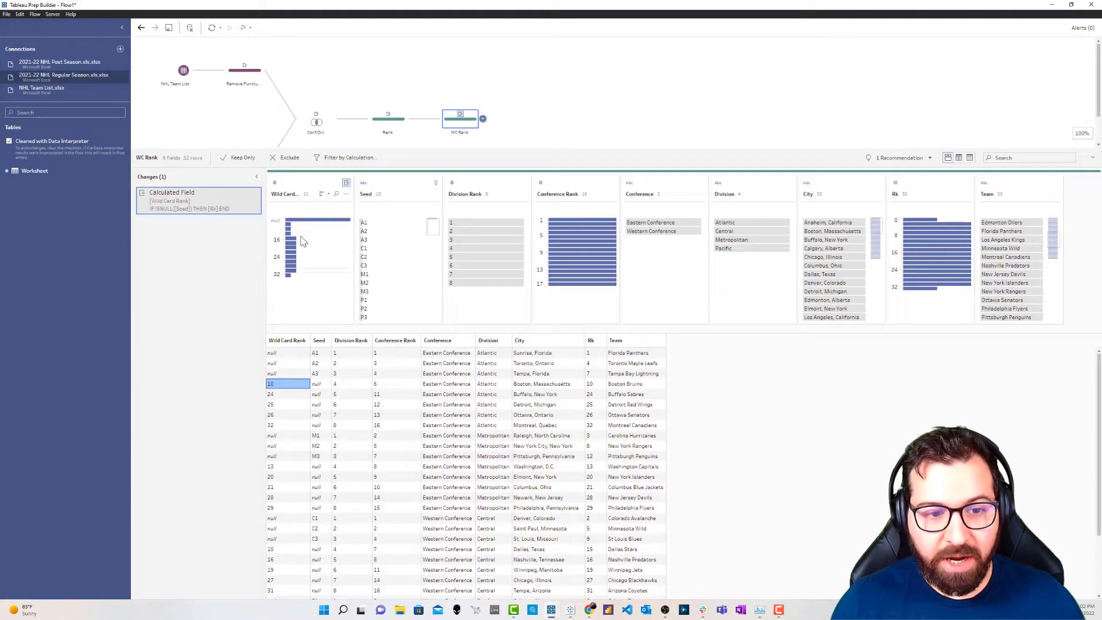
mouse_move(313, 225)
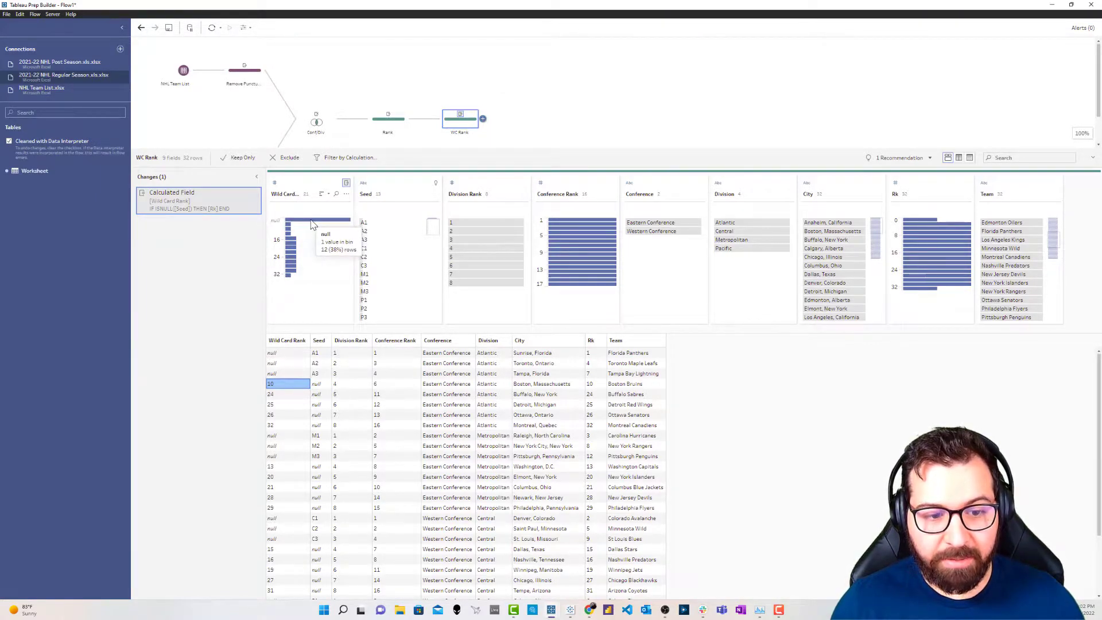
left_click(313, 225)
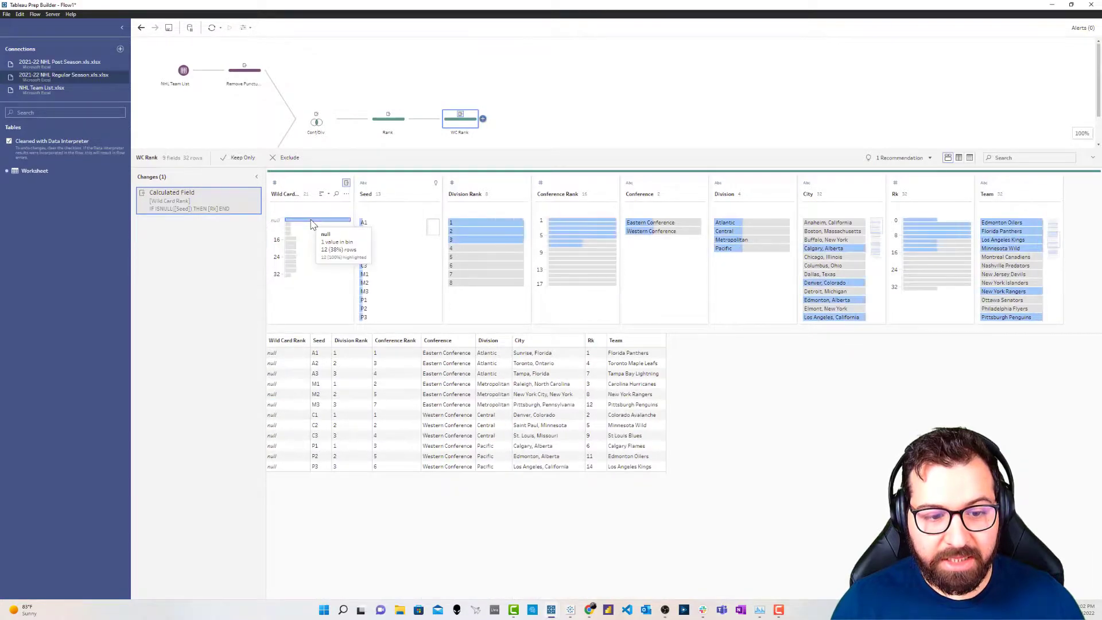
left_click(329, 236)
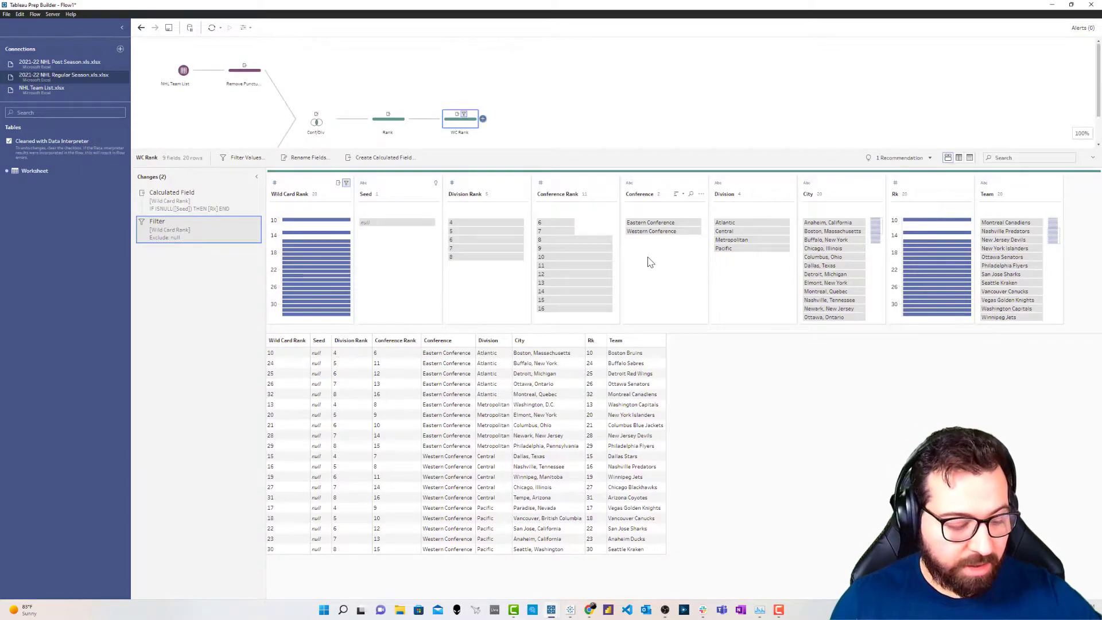
Create another calculated field that reuses the name Wild Card Rank to overwrite the existing field's values.
left_click(409, 157)
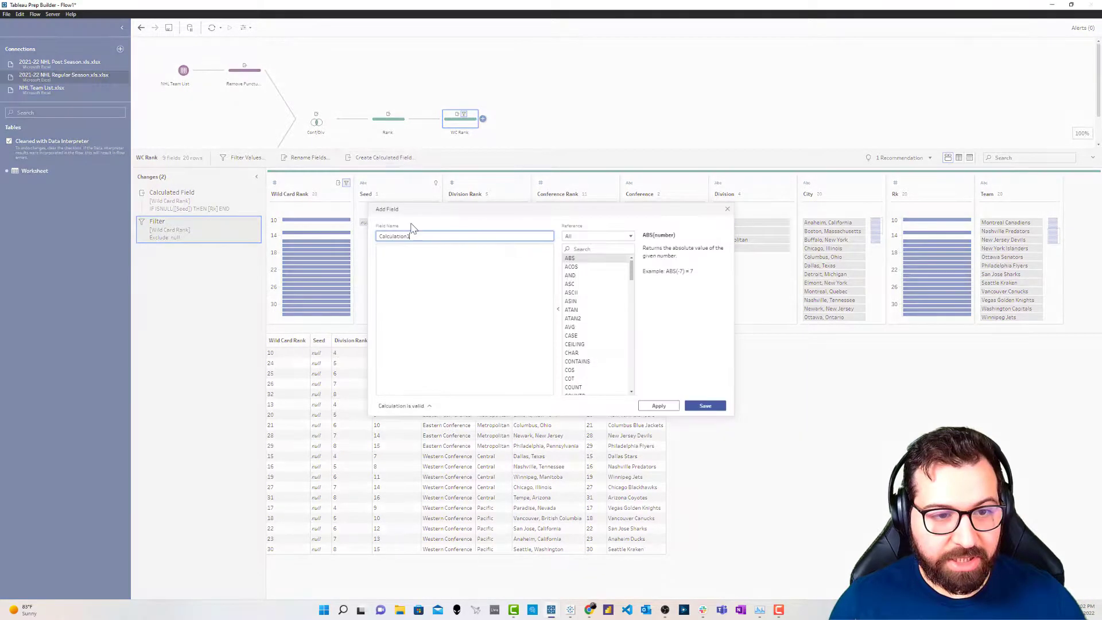
left_click_drag(412, 237, 358, 231)
type("R")
key("BackSpace")
type("Wild Card Rank")
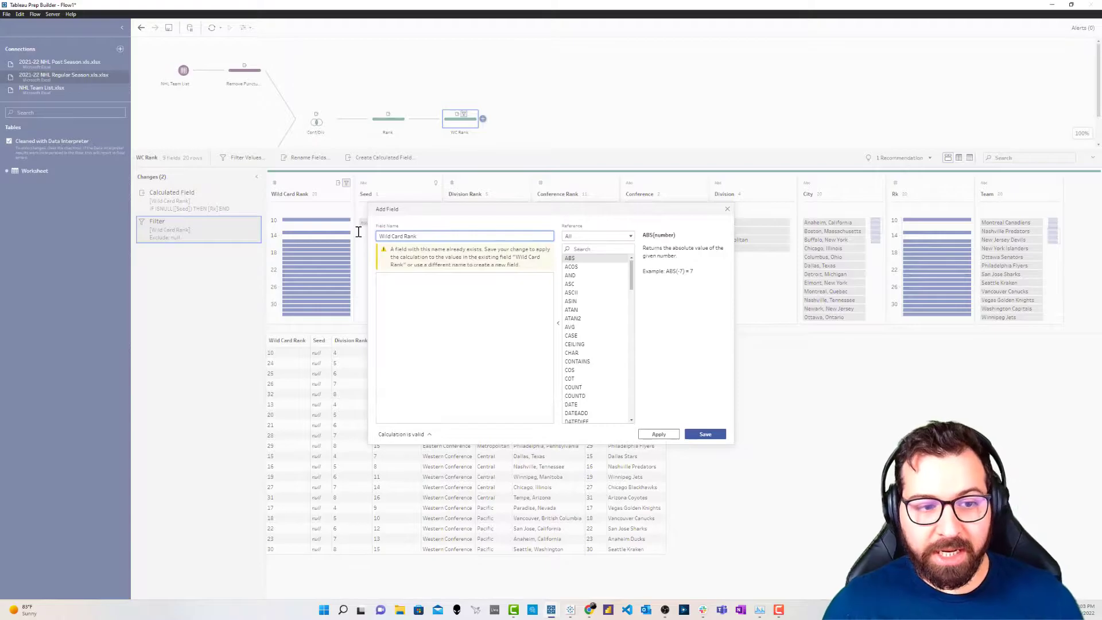
Define Wild Card Rank as { PARTITION [Conference]: { ORDERBY [Wild Card Rank] ASC: RANK()}} and save the calculation.
left_click(435, 282)
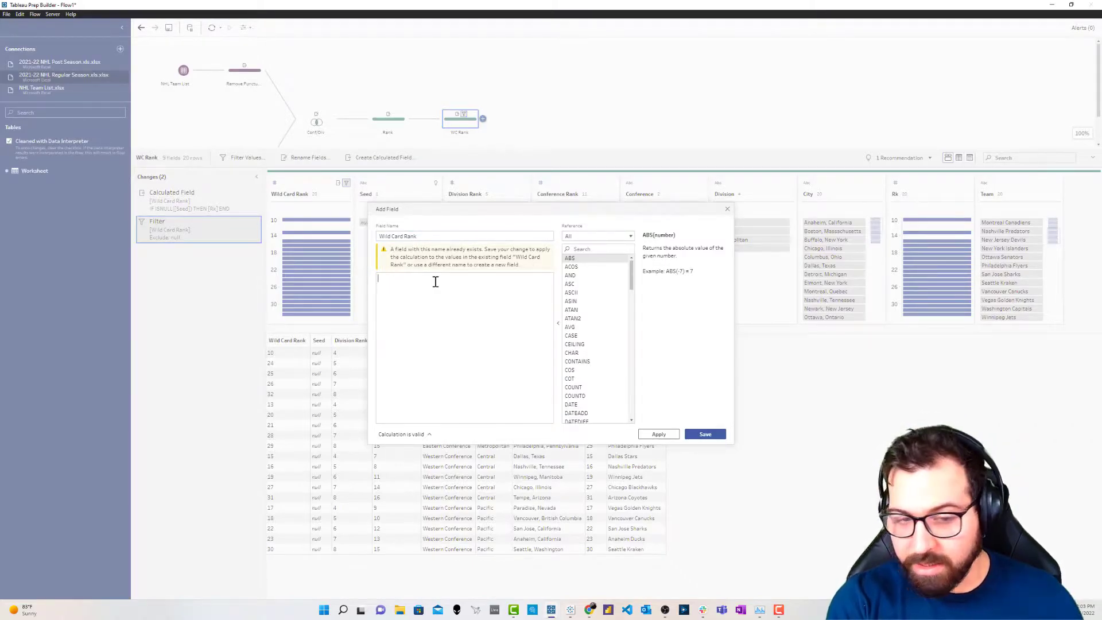
type("{ PARTITION }")
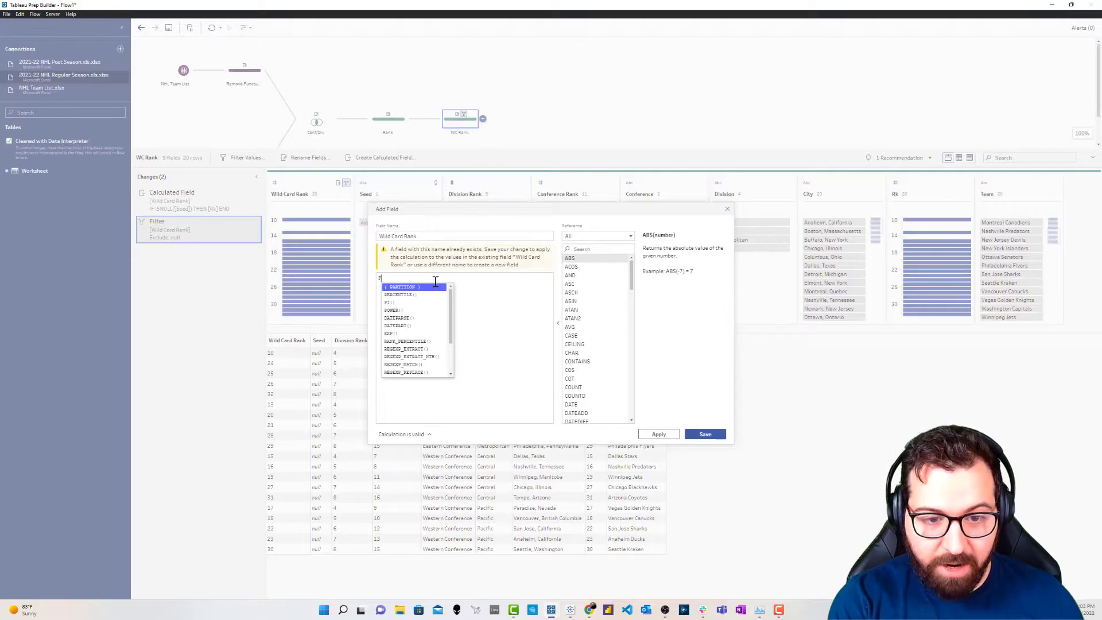
type("[Conference]L")
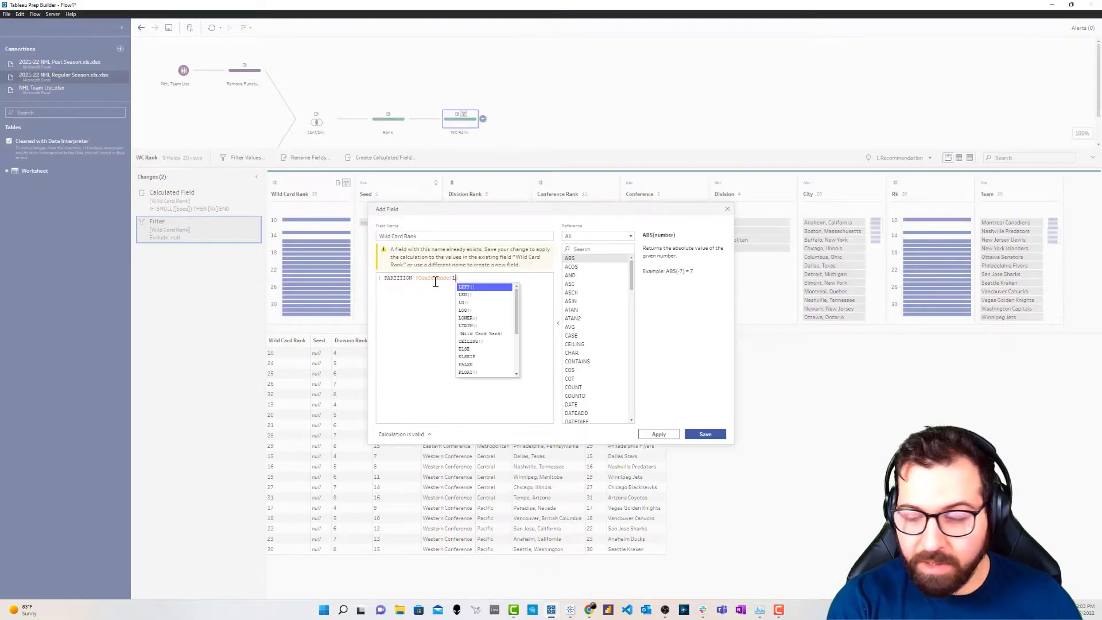
key("BackSpace")
type(": { ORDERBY ")
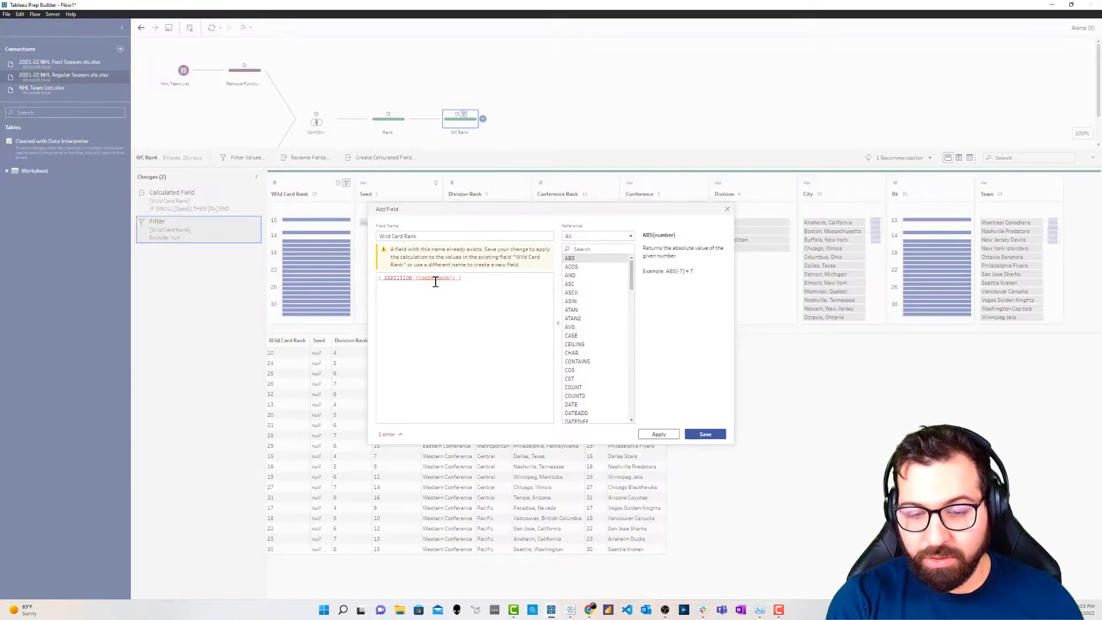
type("[Wild Card Rank]")
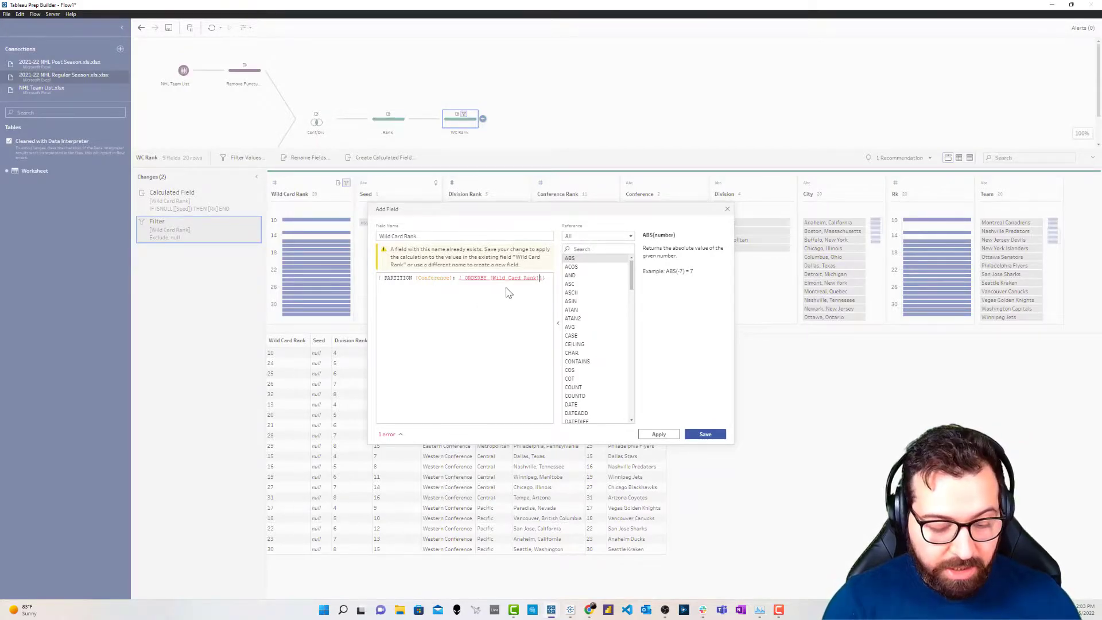
type(" ASC: RANK")
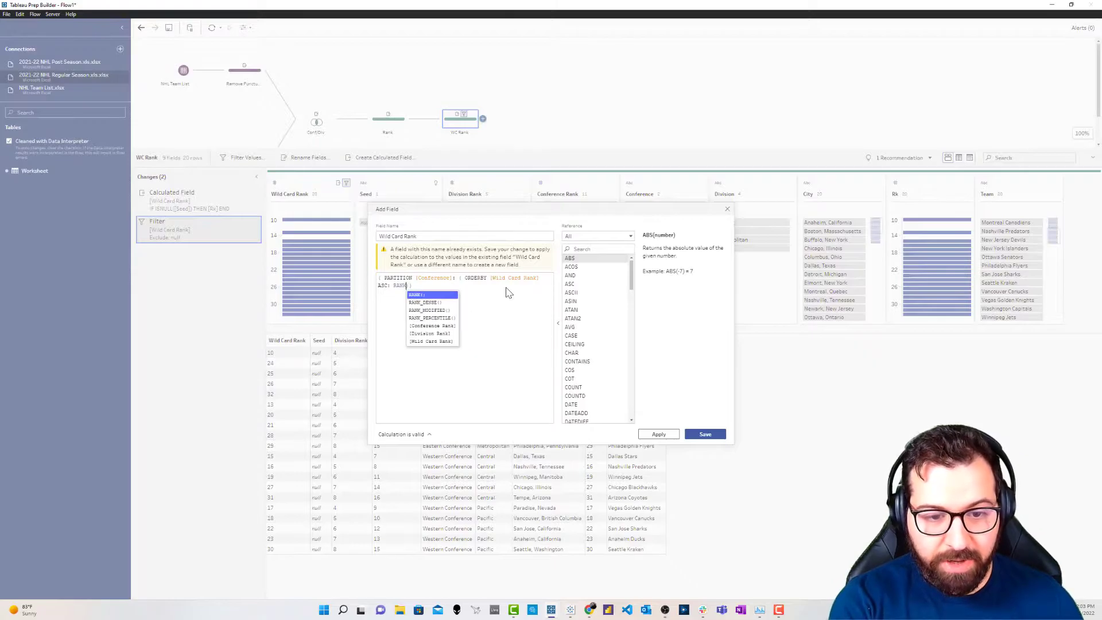
key("Return")
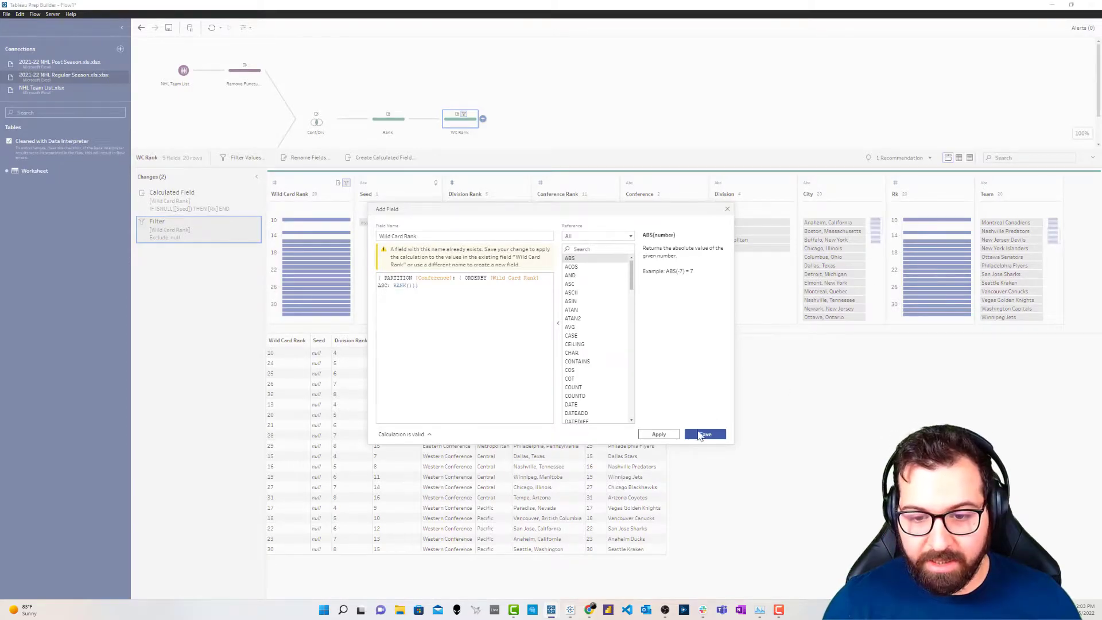
left_click(655, 434)
left_click(698, 437)
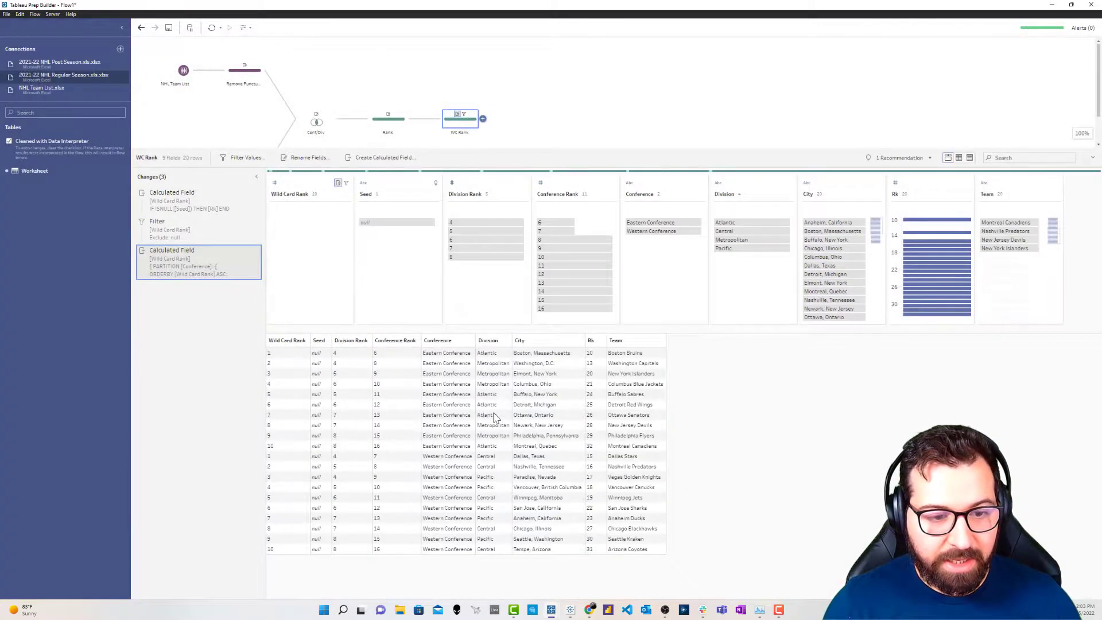
Check the Wild Card Rank values within each conference and filter the field to keep only ranks 1 and 2.
left_click(298, 354)
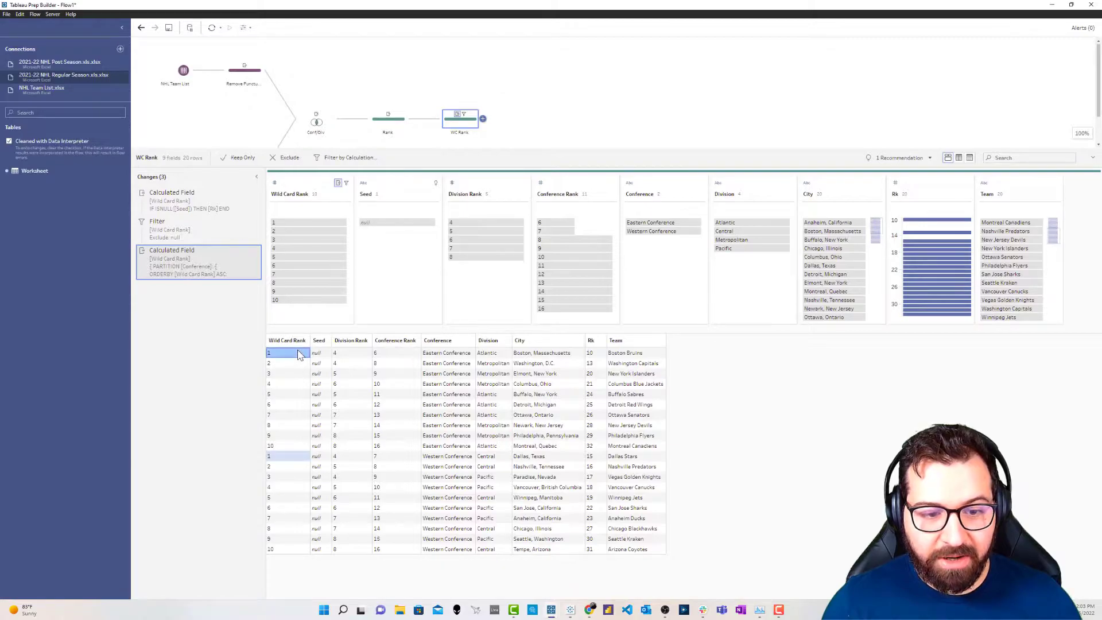
left_click(295, 364)
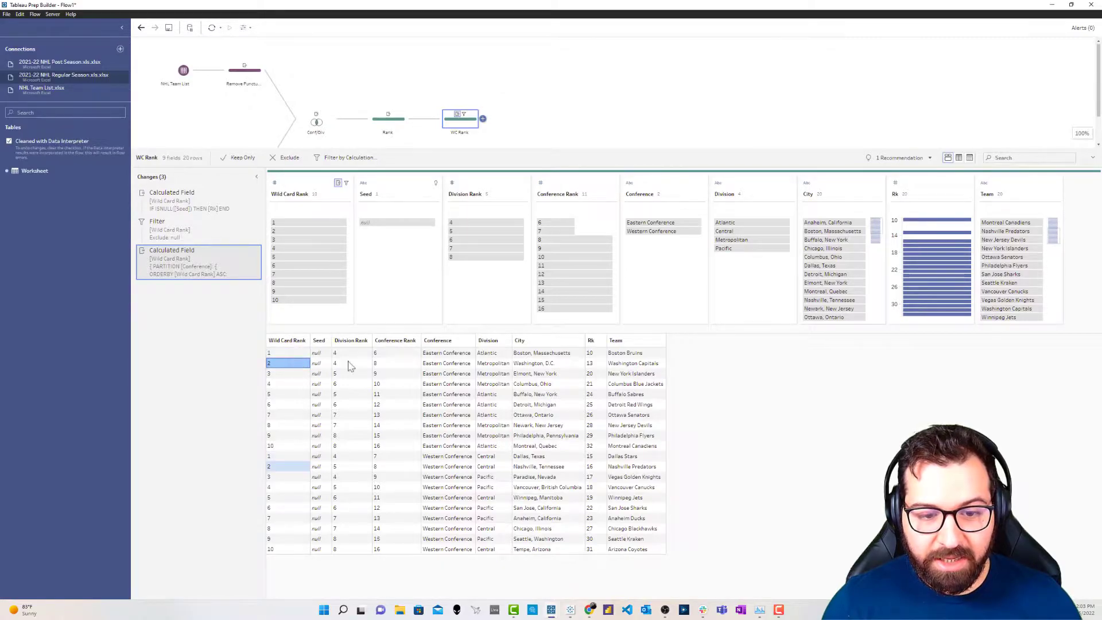
left_click(446, 354)
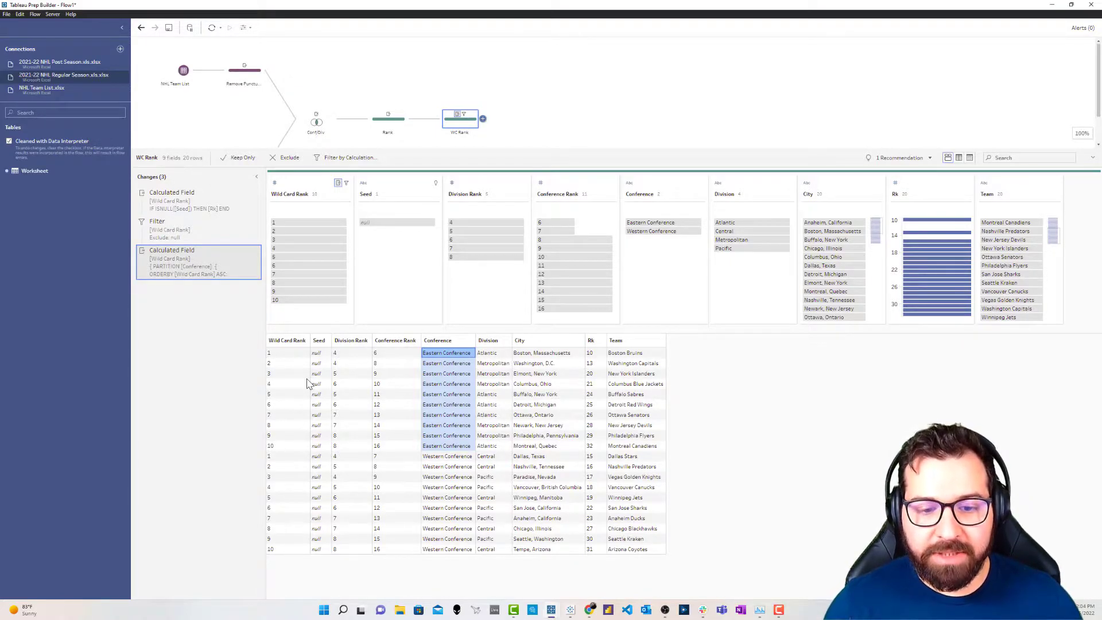
left_click(306, 450)
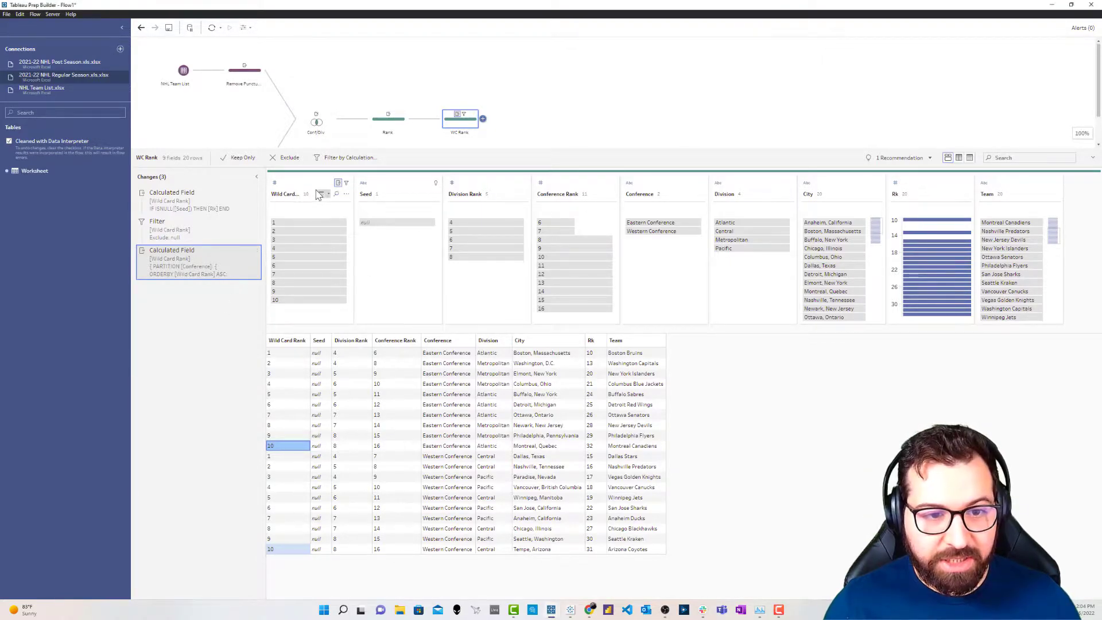
left_click(280, 353)
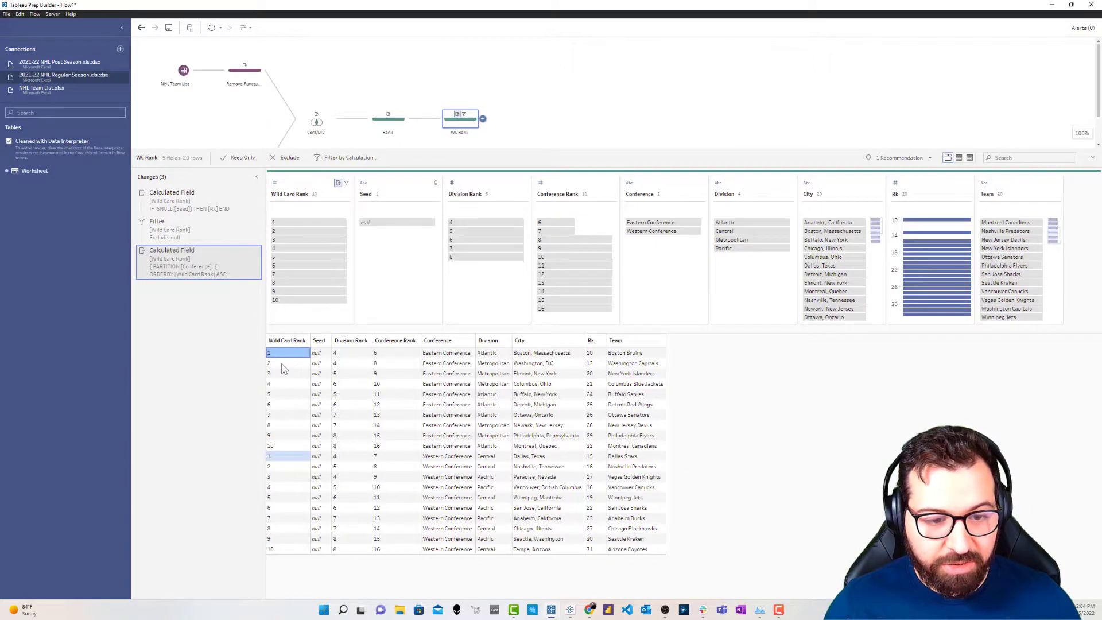
left_click(286, 364, "ctrl")
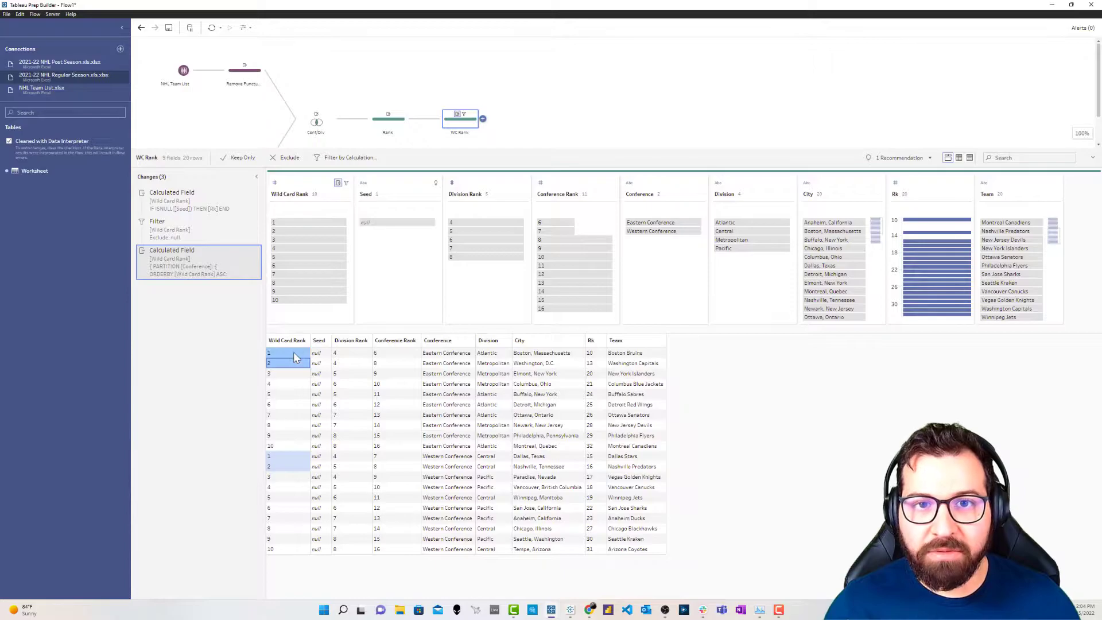
right_click(294, 352)
left_click(313, 367)
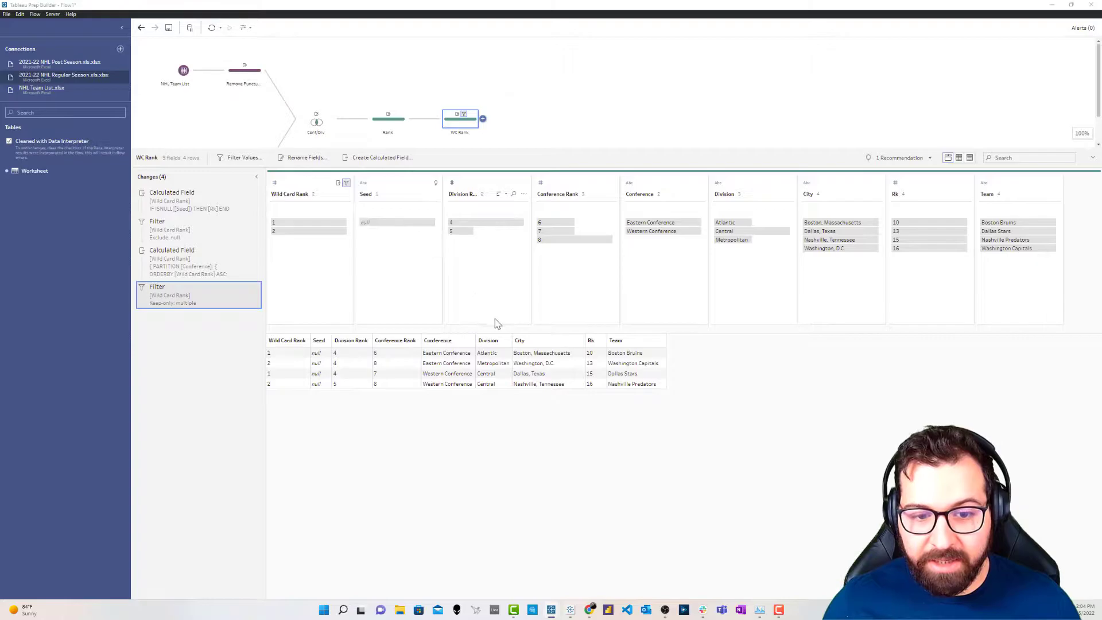
Keep only the Team and Wild Card Rank fields in the WC Rank step, and place Wild Card Rank after Team.
left_click(634, 343)
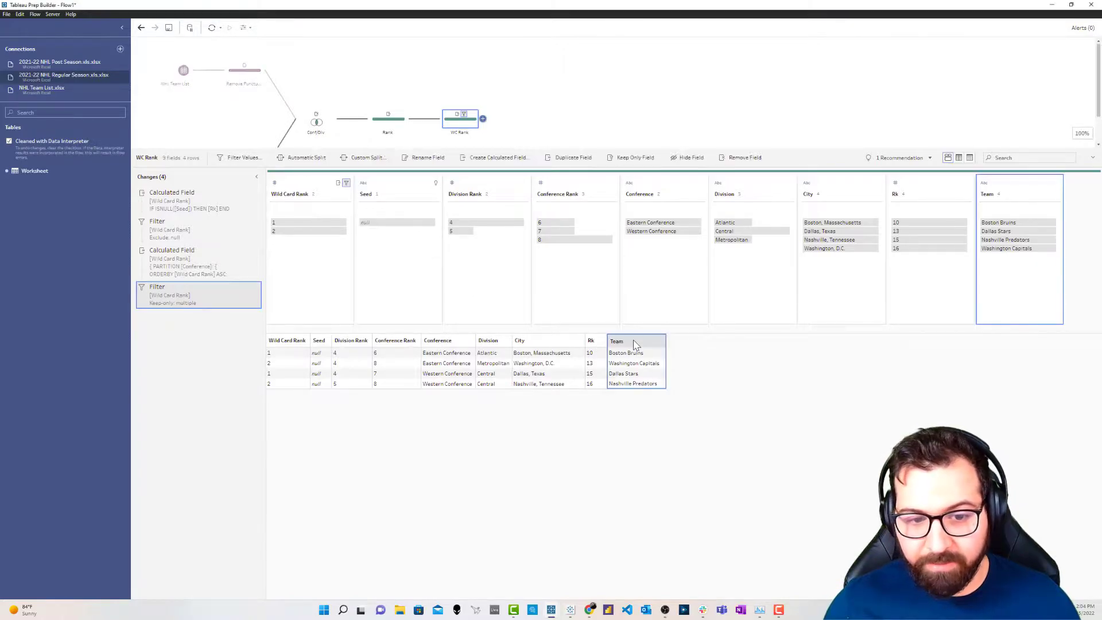
left_click(303, 343, "ctrl")
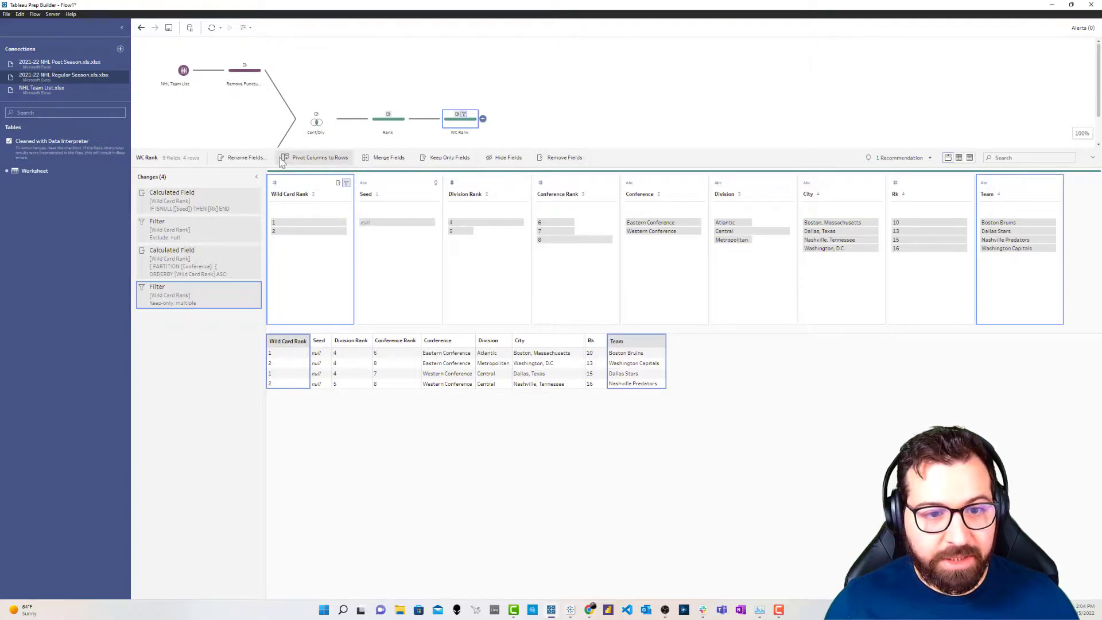
left_click(438, 159)
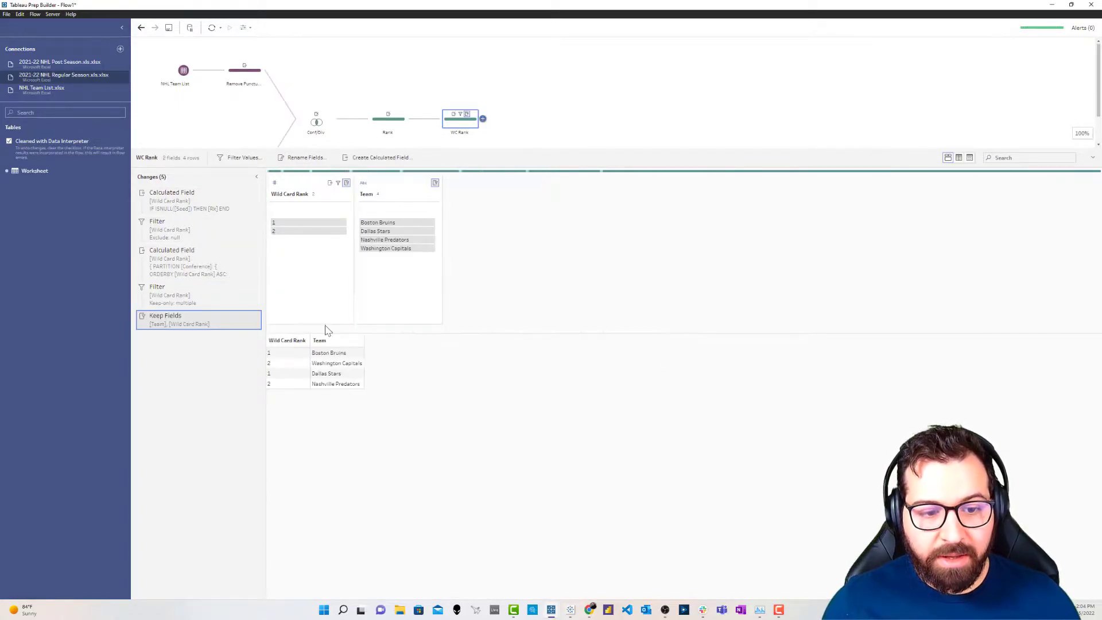
left_click_drag(296, 341, 487, 351)
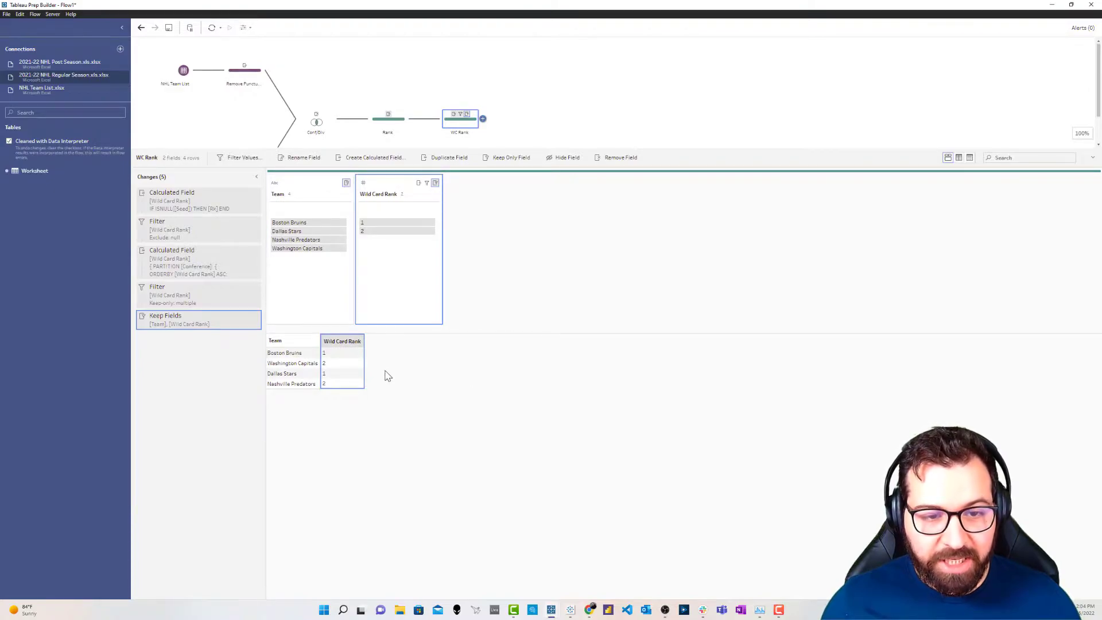
Color the WC Rank step yellow and move it above the main flow line as a branch from Rank.
right_click(476, 125)
mouse_move(485, 155)
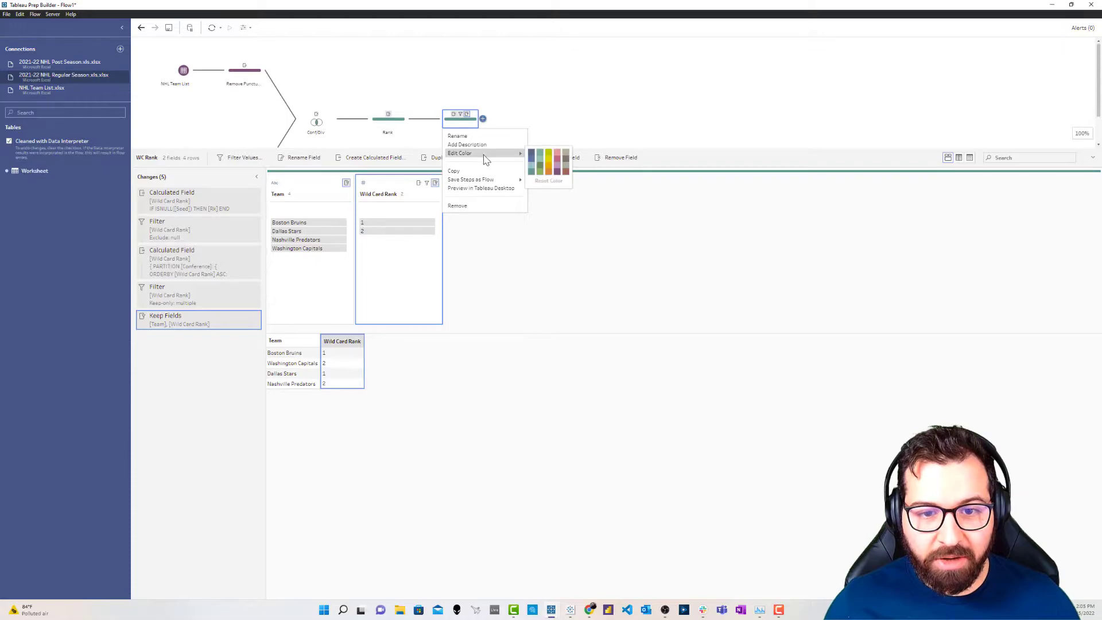
left_click(550, 163)
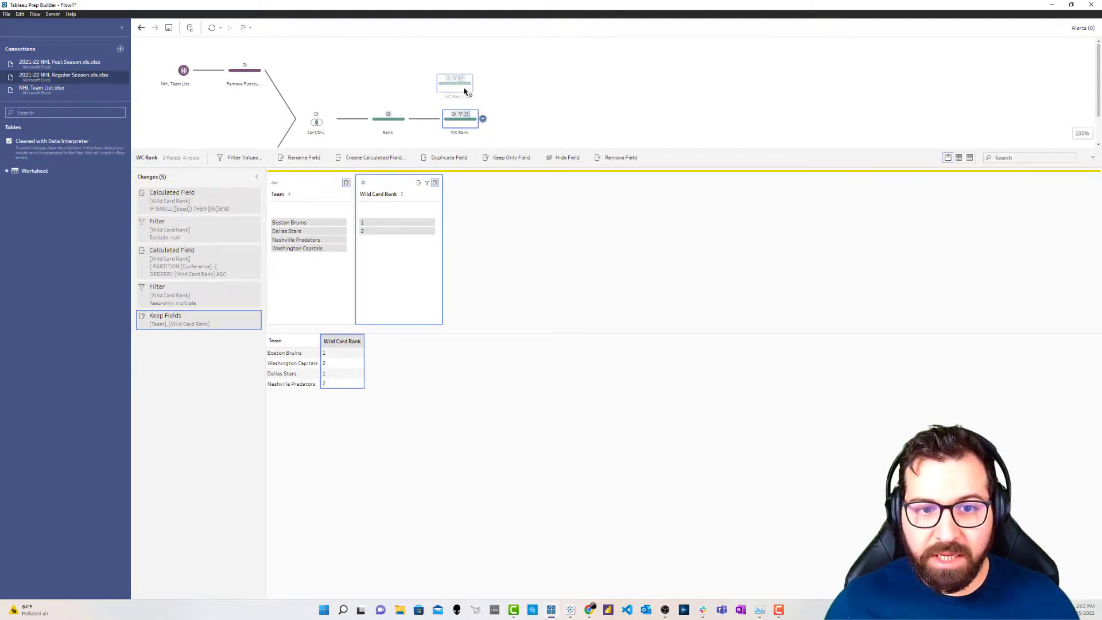
left_click(474, 127)
left_click_drag(474, 128, 477, 75)
right_click(477, 74)
mouse_move(492, 104)
left_click(549, 112)
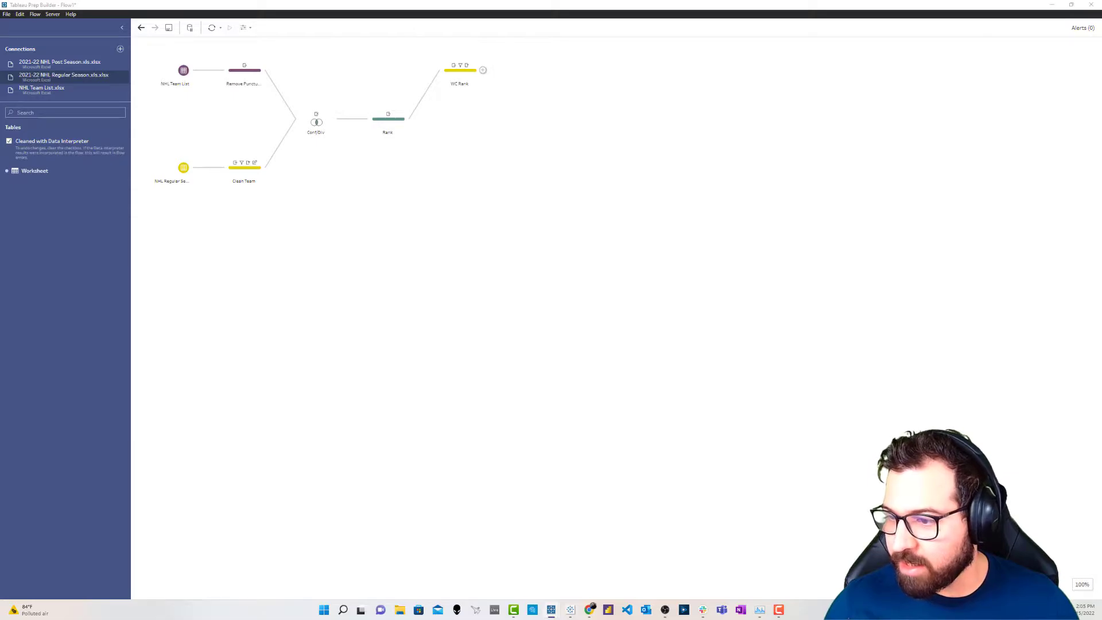
Join WC Rank to the Rank step on Team as a left join that keeps all Rank rows, and remove the duplicate WC Rank team field.
left_click_drag(477, 81, 418, 126)
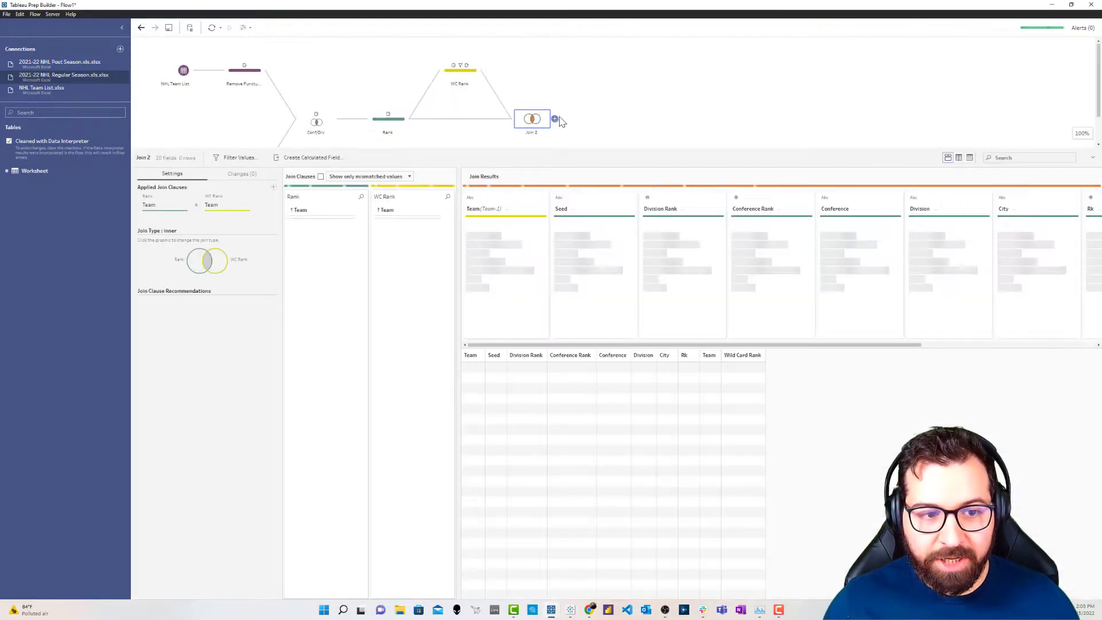
left_click(196, 261)
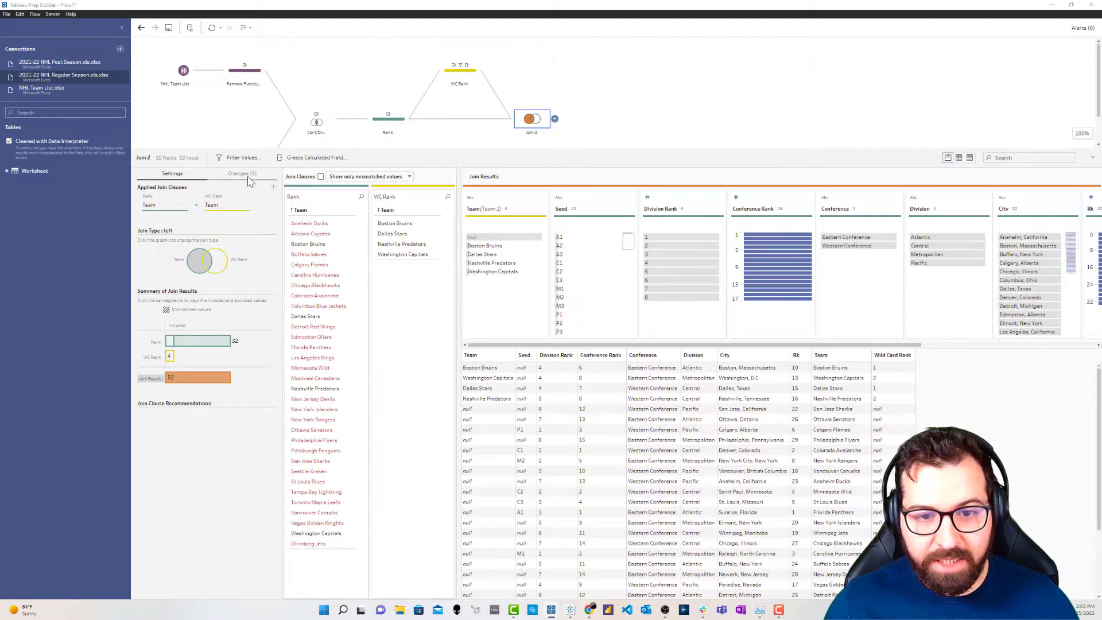
left_click(511, 207)
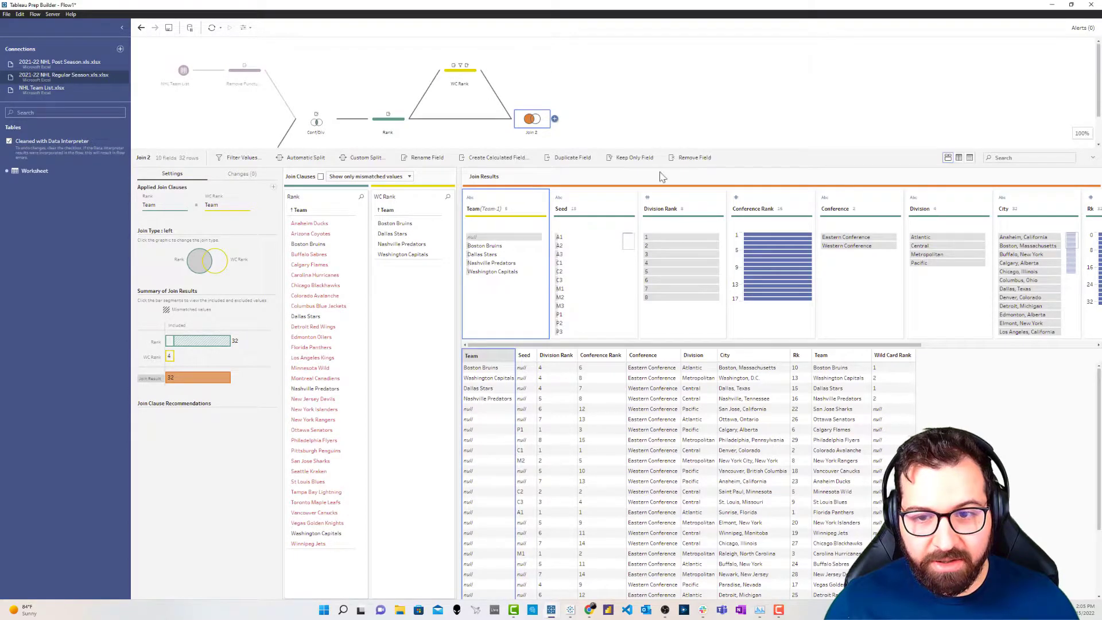
left_click(699, 162)
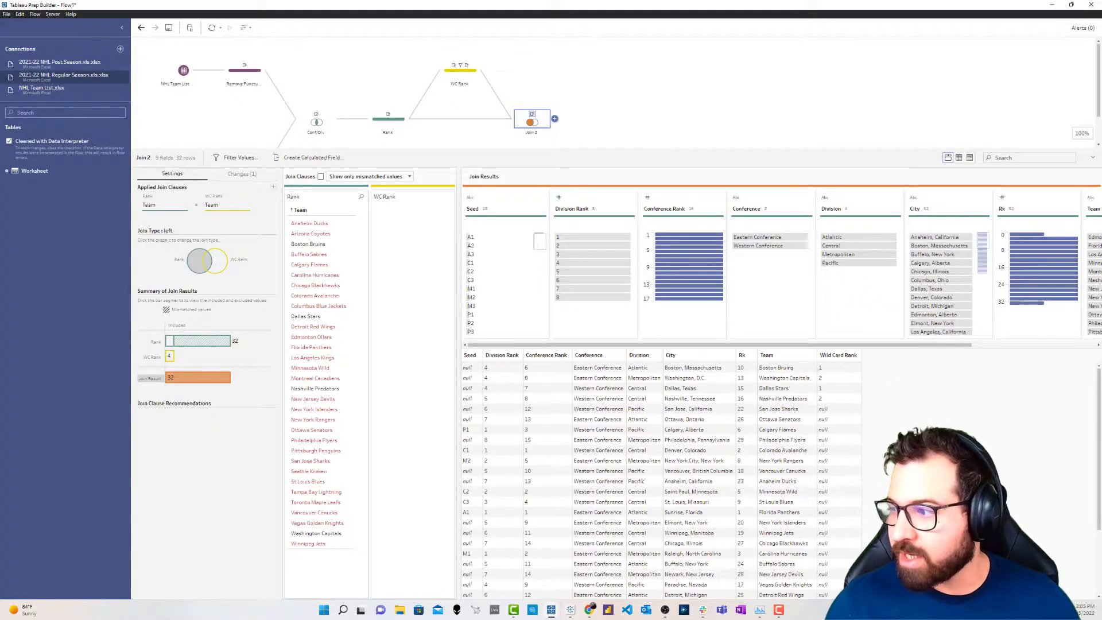
Add a clean step after the new join and rename the join as Join WC Info.
left_click(554, 120)
left_click(574, 140)
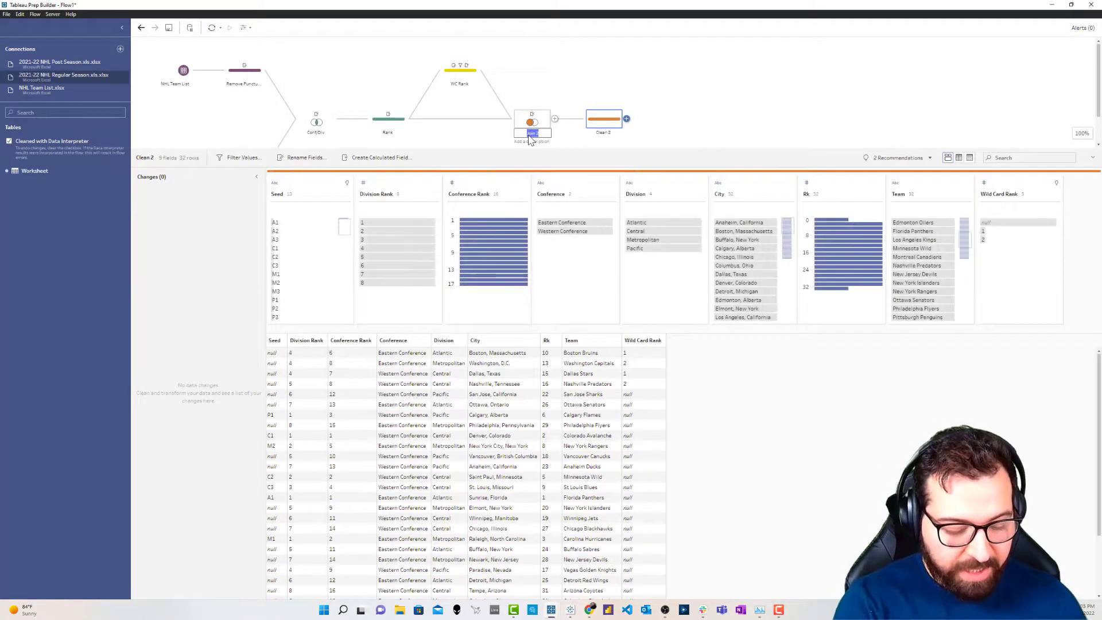
type("WC Info")
key("Return")
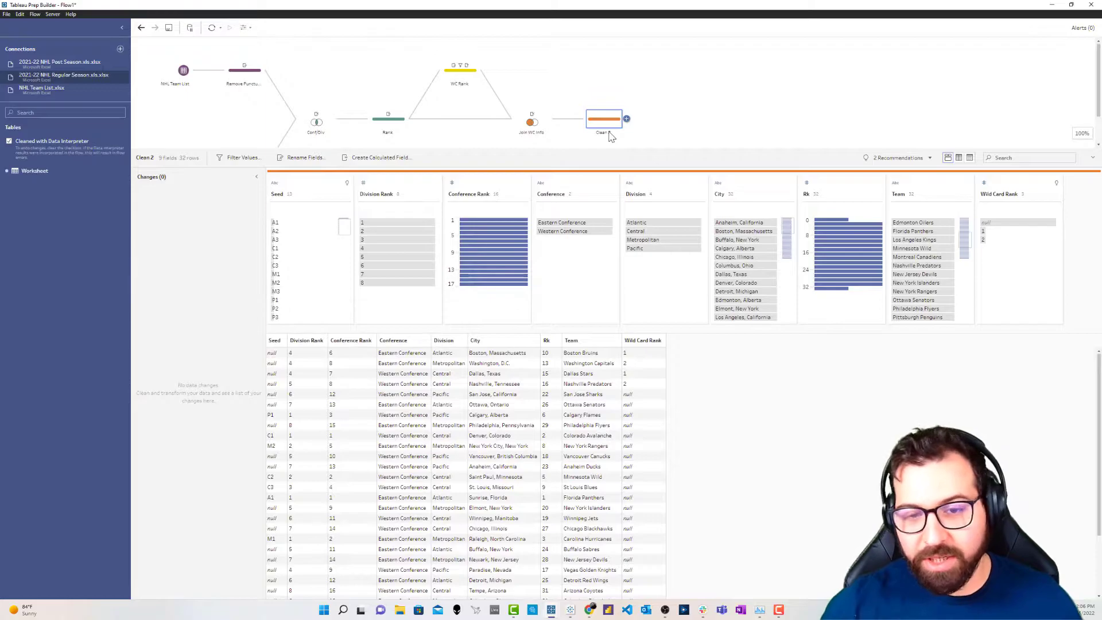
Create a calculated field in the new clean step that reuses the name Seed to overwrite the existing field.
double_click(604, 133)
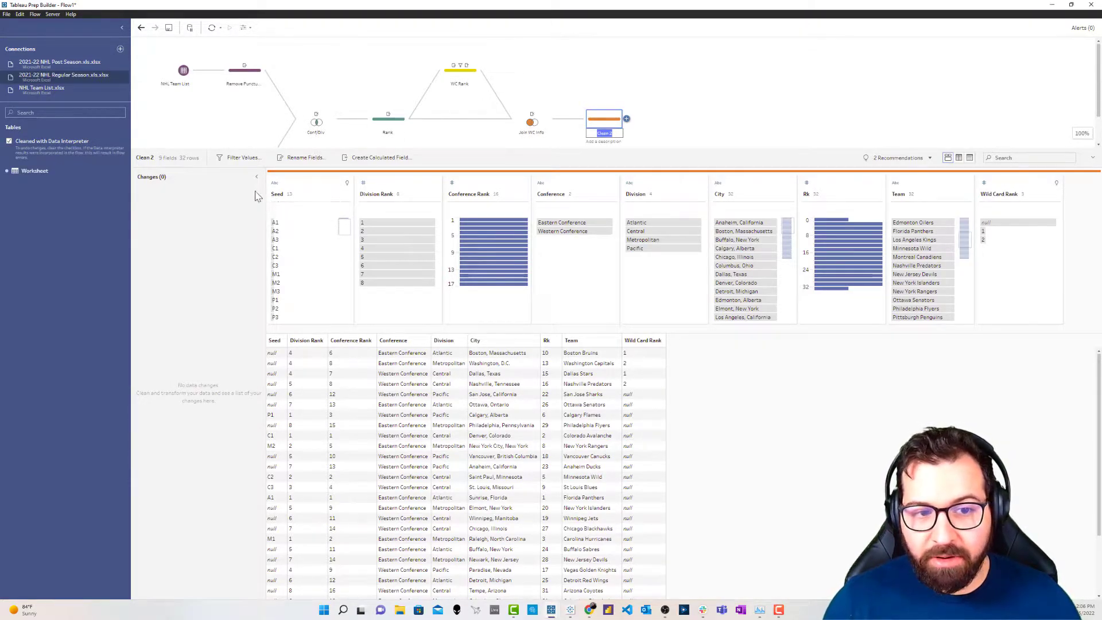
left_click(358, 159)
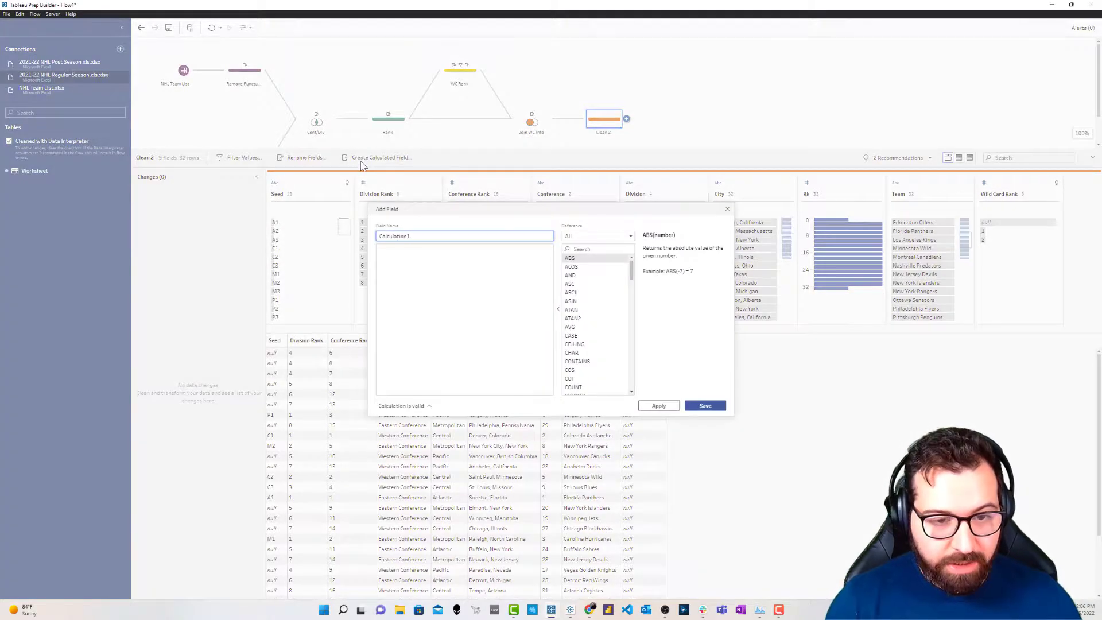
double_click(471, 237)
type("Seed")
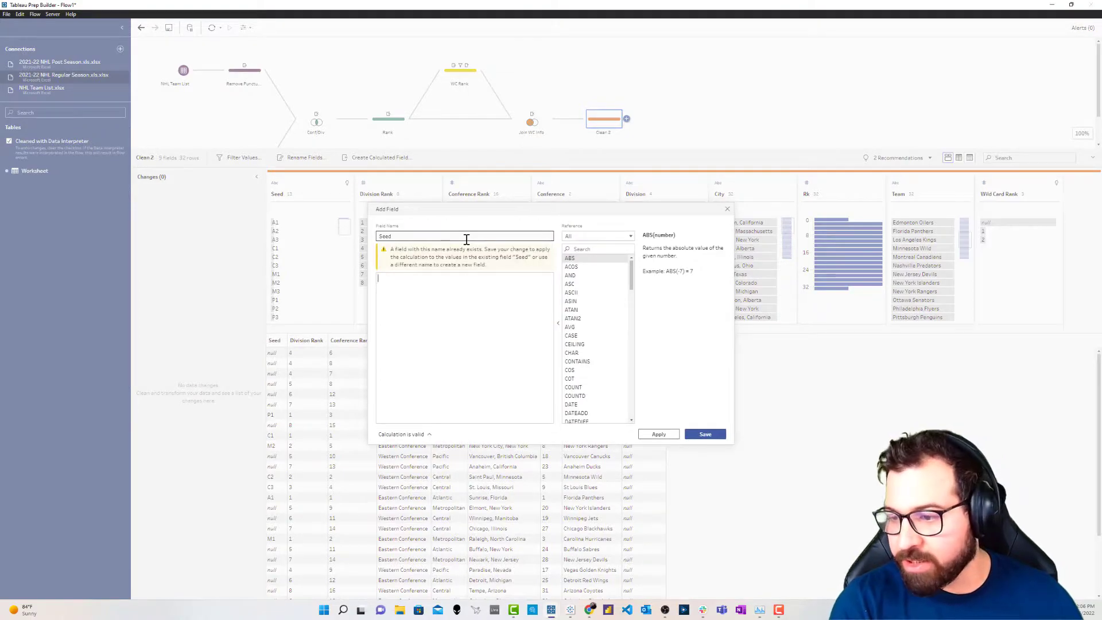
Write the Seed formula as IIF(NOT ISNULL([Wild Card Rank]), 'WC' + STR([Wild Card Rank]), [Seed]).
type("I")
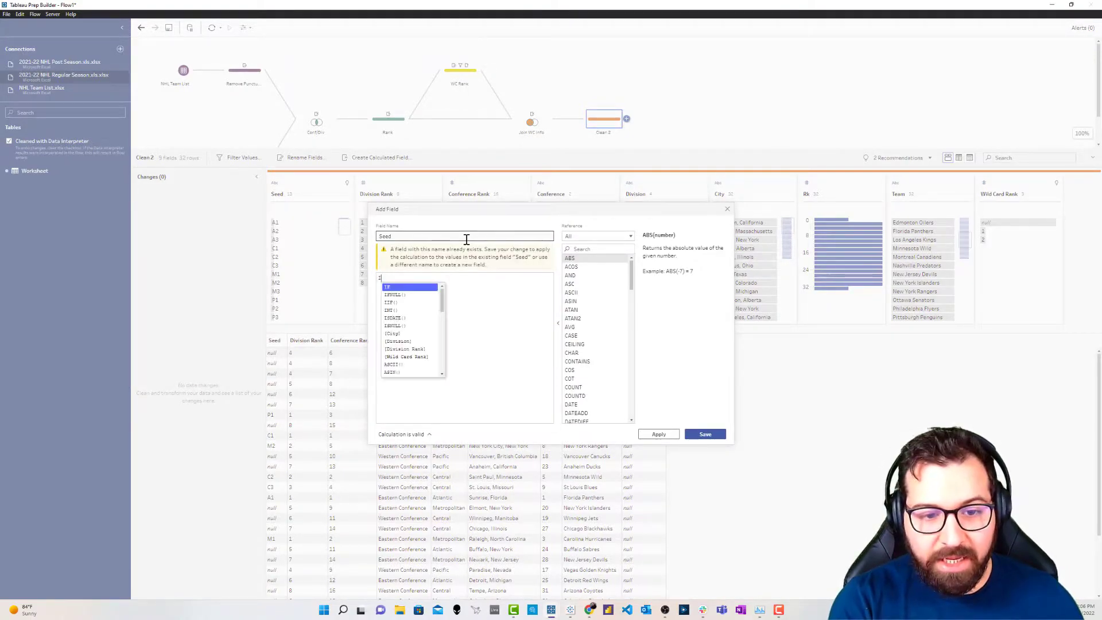
type("IF()NOT ISNULL(")
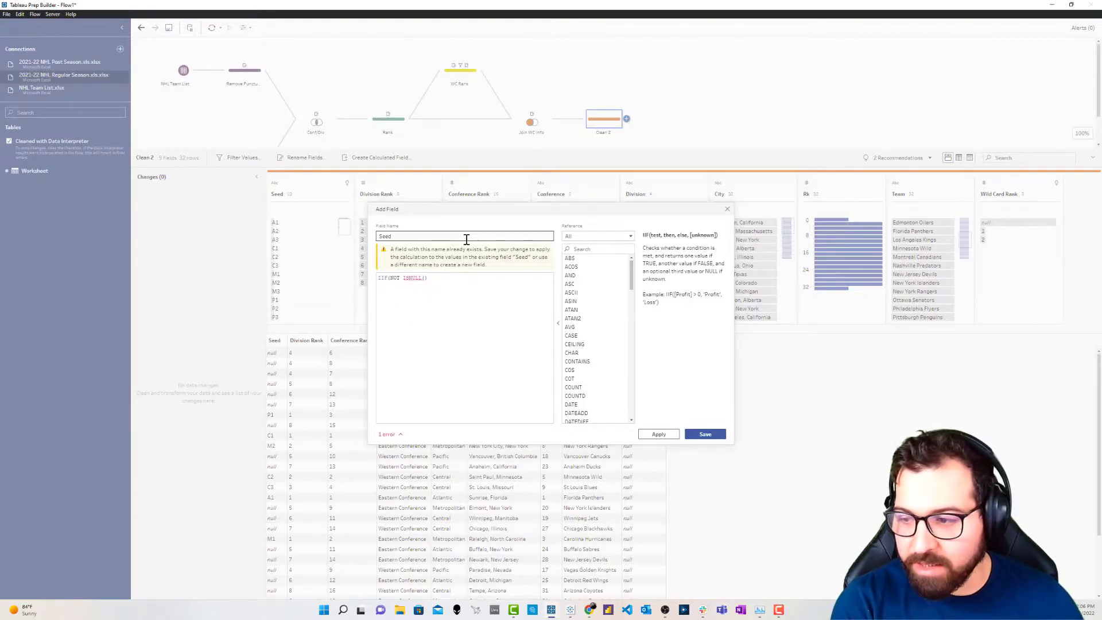
type("[Wild Card Rank]")
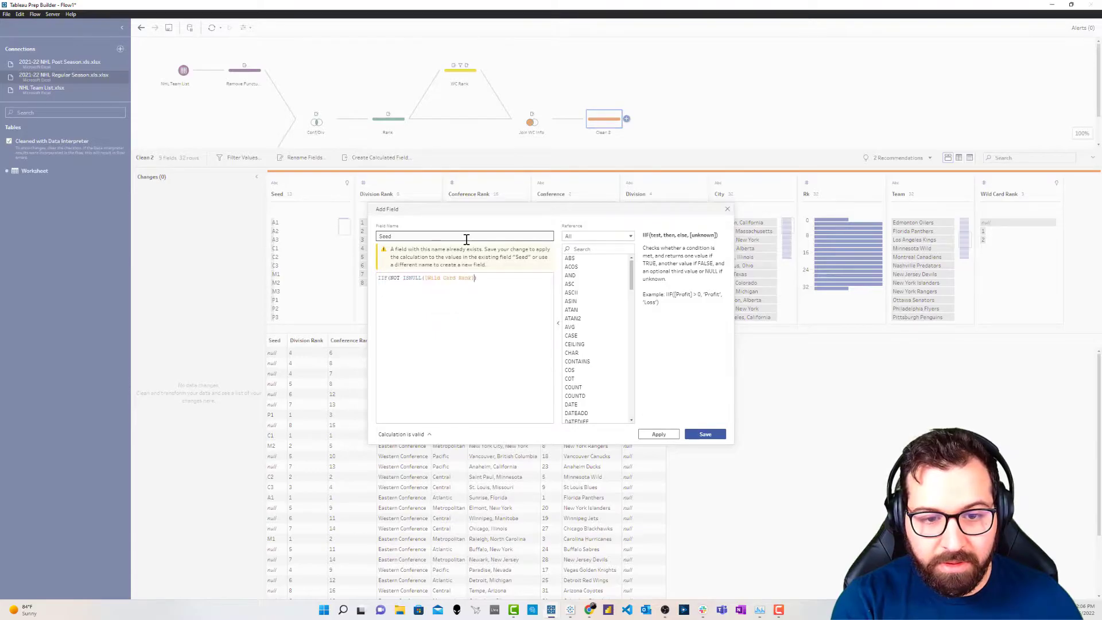
type("), 'WC")
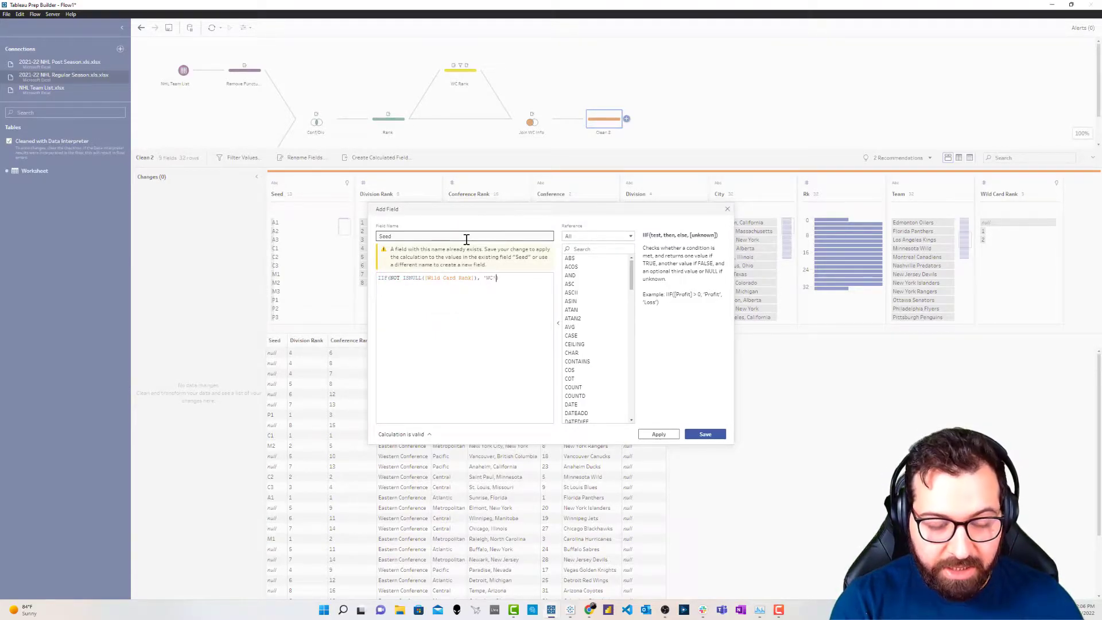
type("' + STR(Wi")
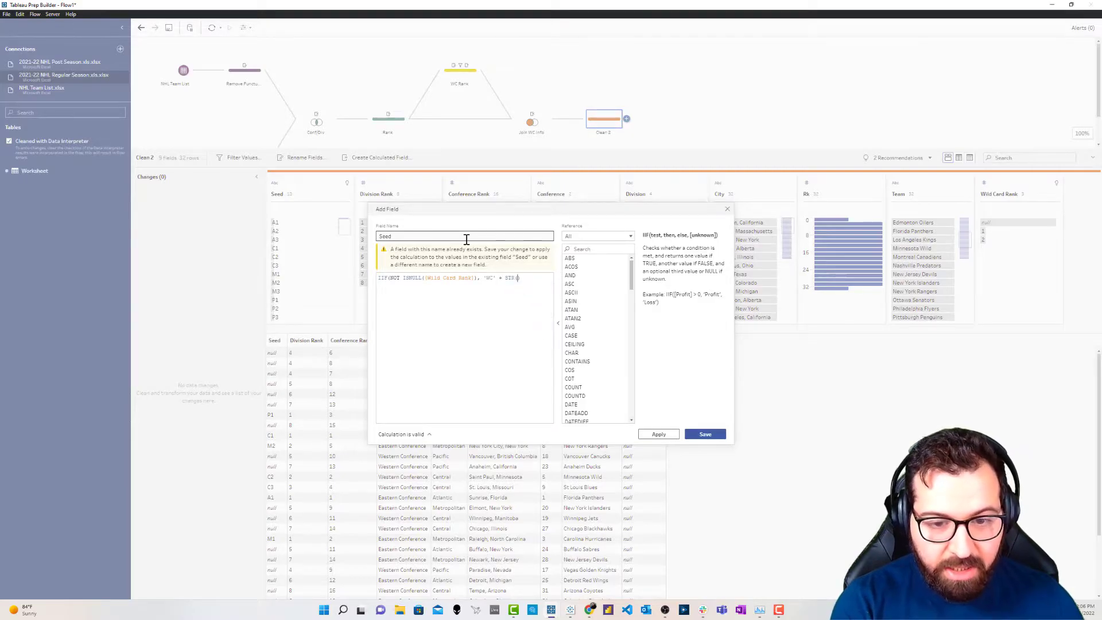
key("Return")
type(", NU")
key("BackSpace")
key("BackSpace")
type("[Seed]")
key("Return")
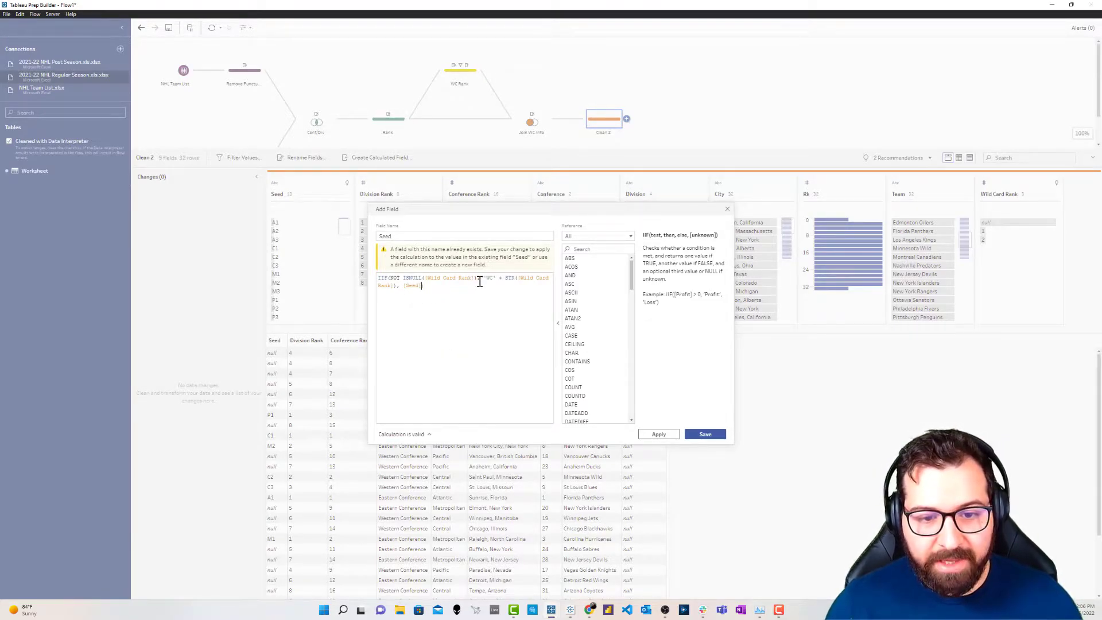
Review the parts of the Seed formula, and apply and save it over the existing Seed field.
left_click_drag(474, 279, 406, 279)
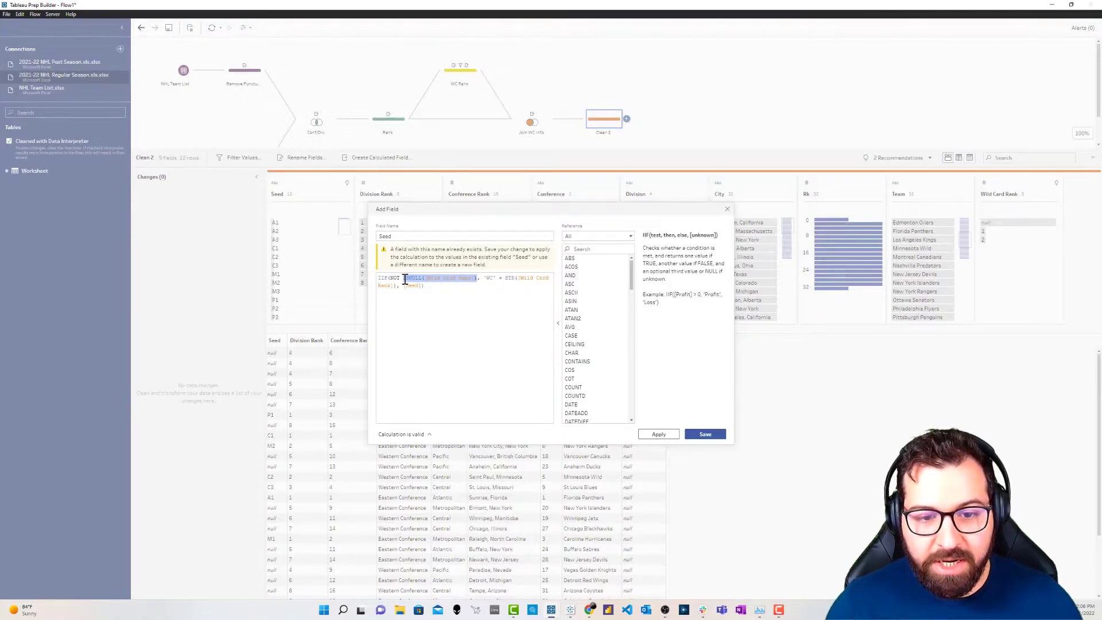
left_click_drag(484, 279, 495, 280)
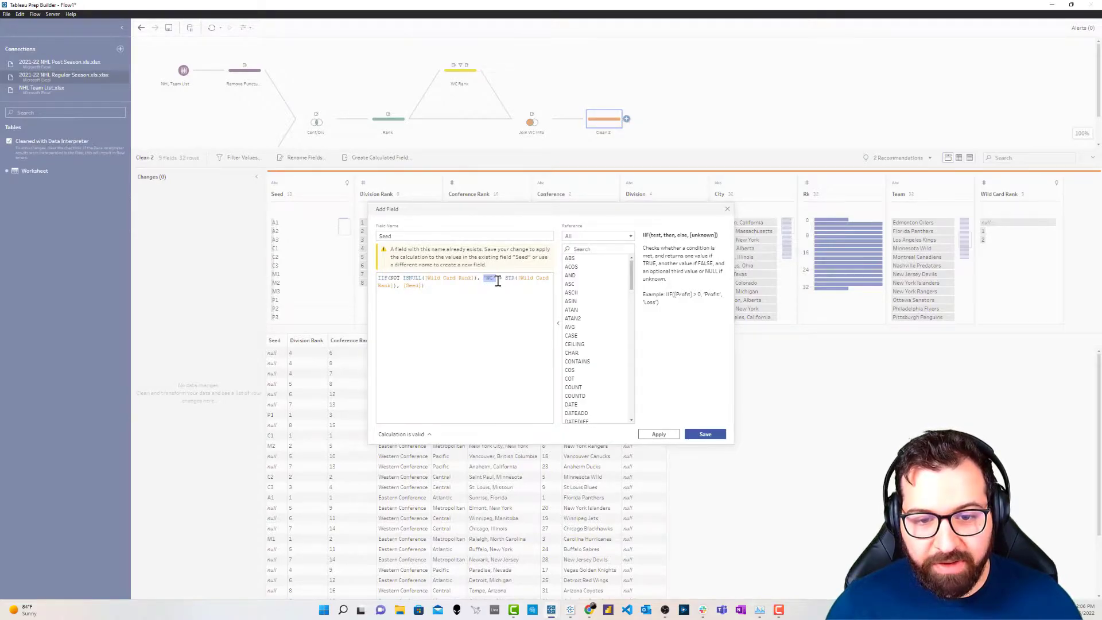
left_click(506, 279)
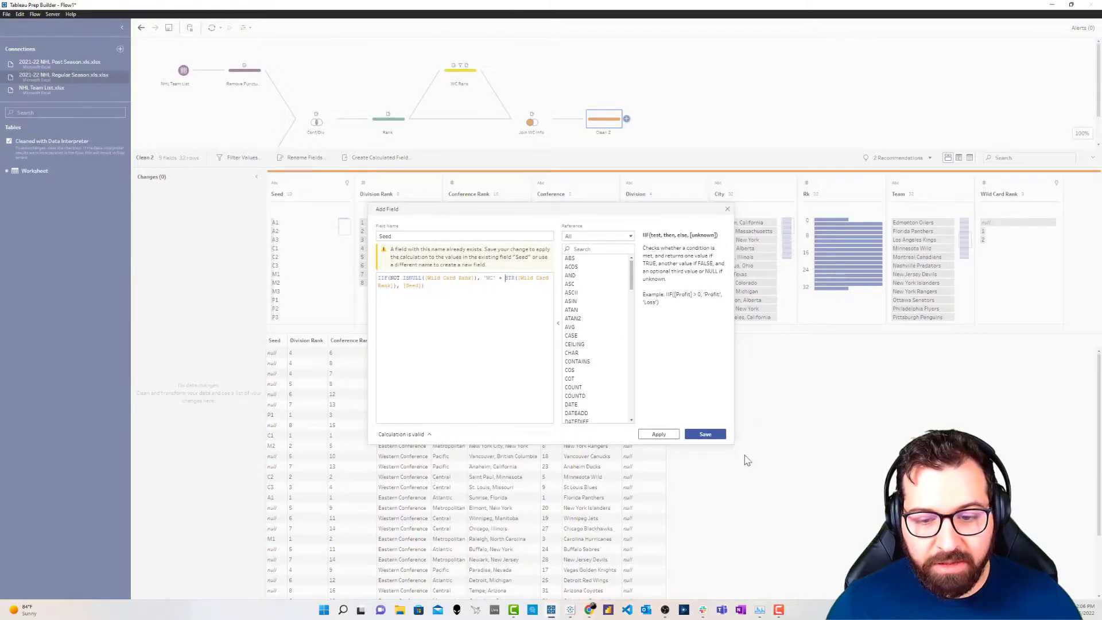
left_click(671, 435)
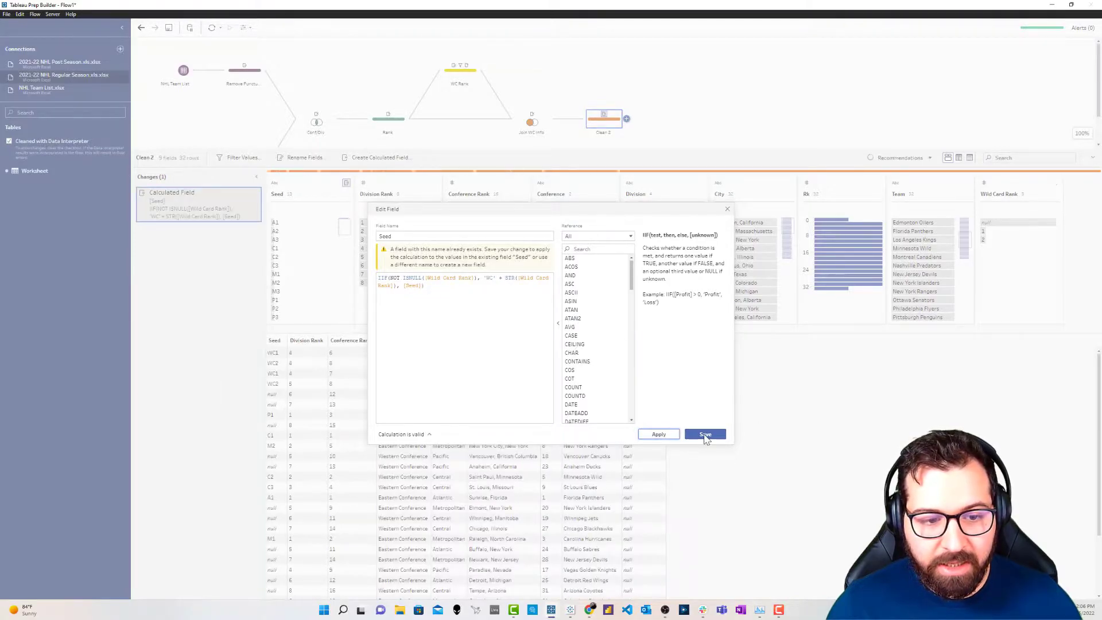
left_click(705, 434)
Check the wild card seeds in the data grid and exclude the null values from the Seed field.
left_click(278, 354)
left_click(280, 363)
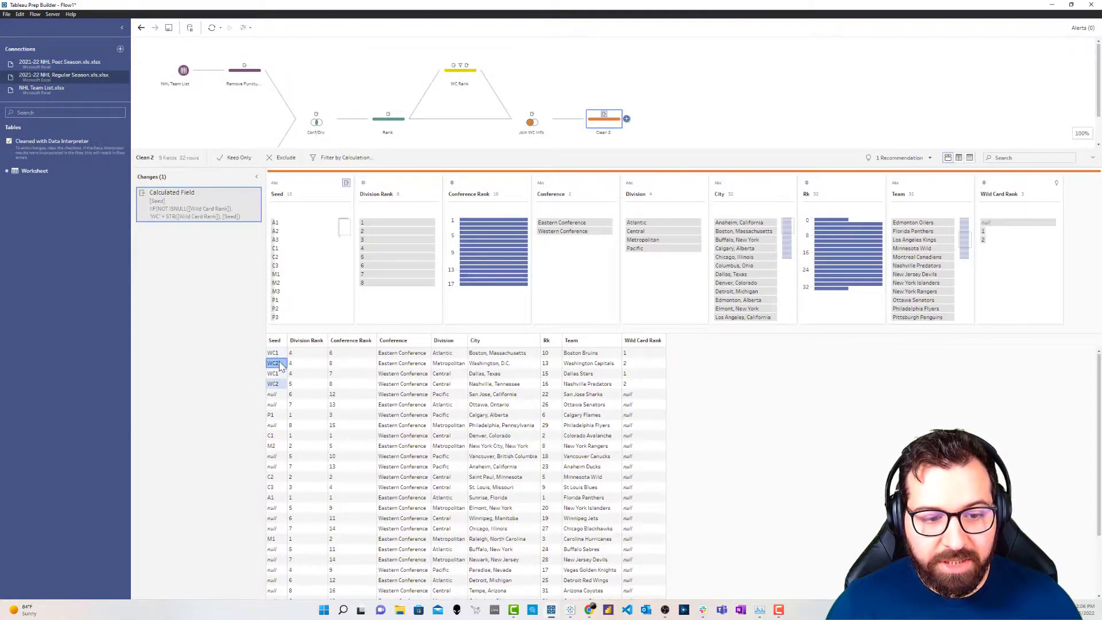
scroll(374, 422, "down", 3)
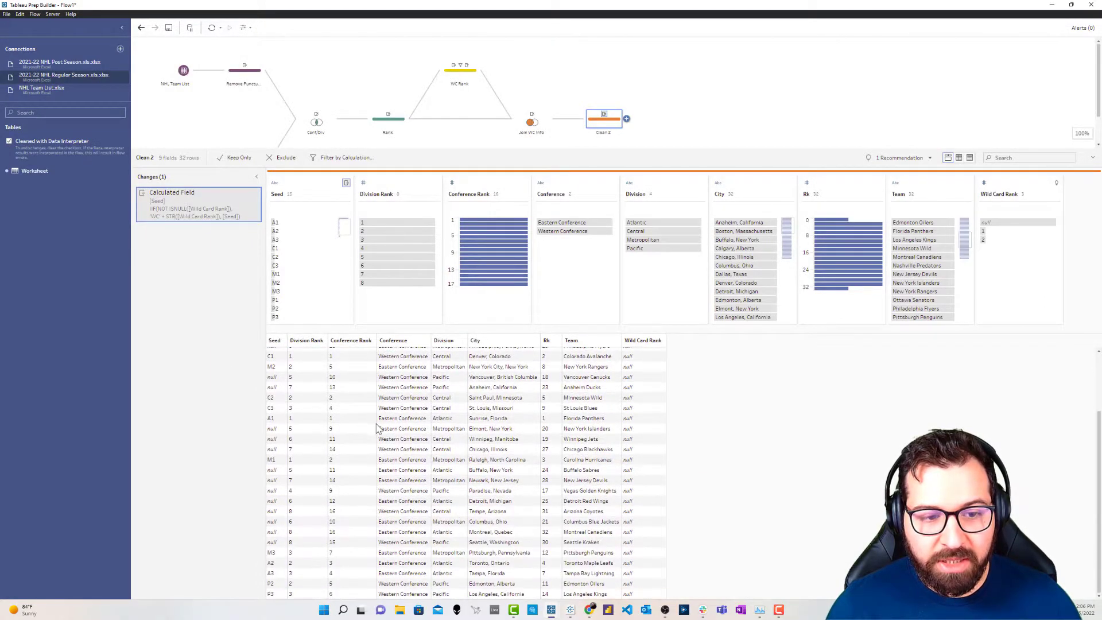
scroll(305, 321, "down", 1)
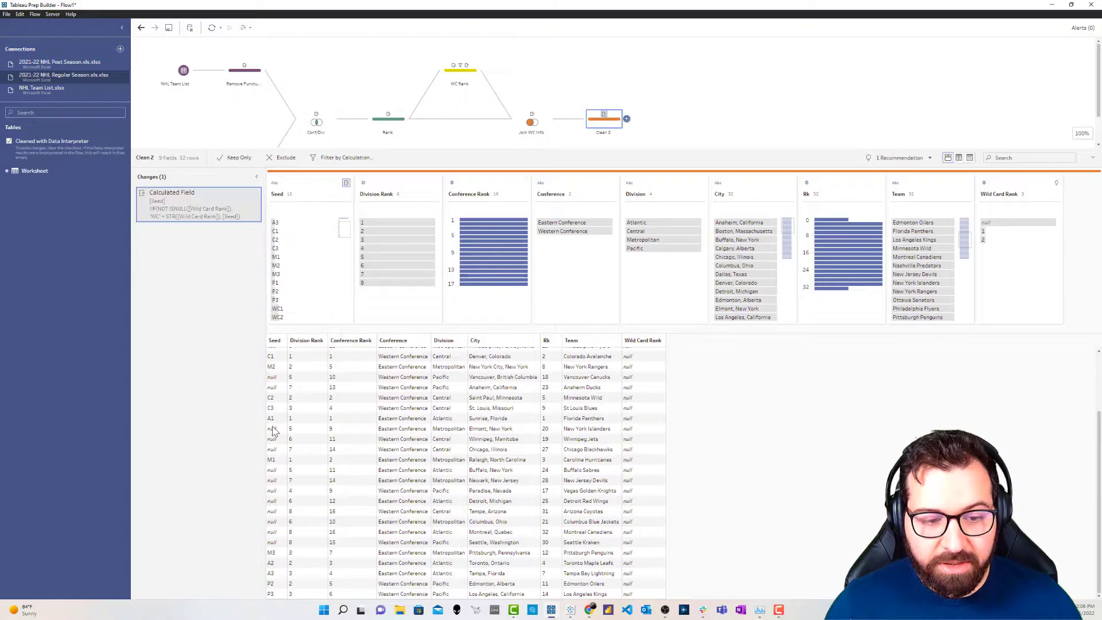
scroll(274, 499, "up", 3)
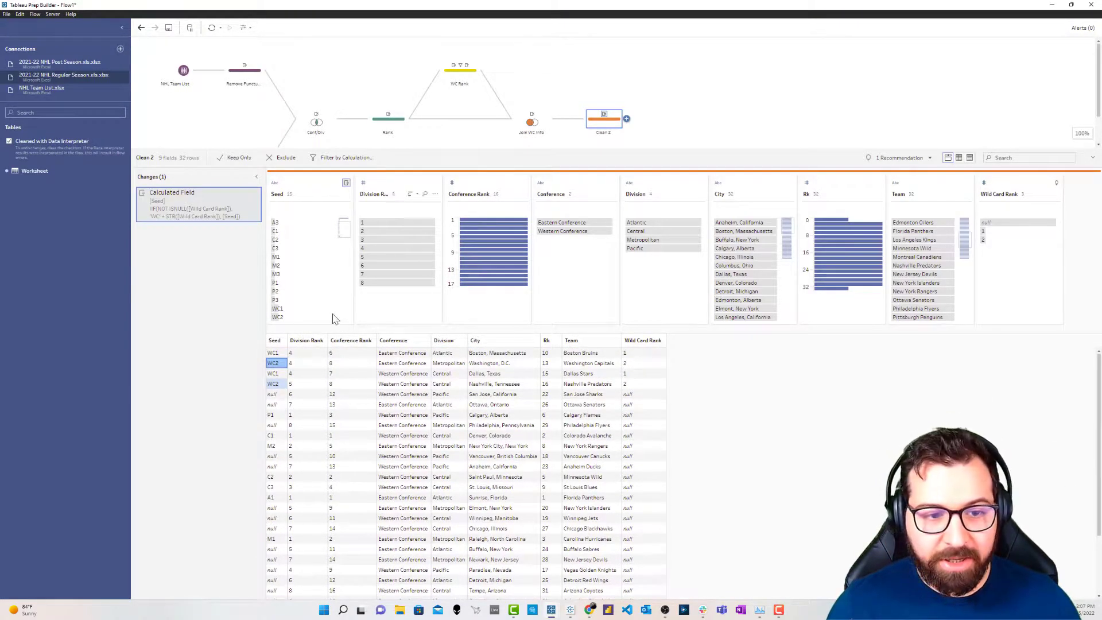
scroll(298, 268, "up", 1)
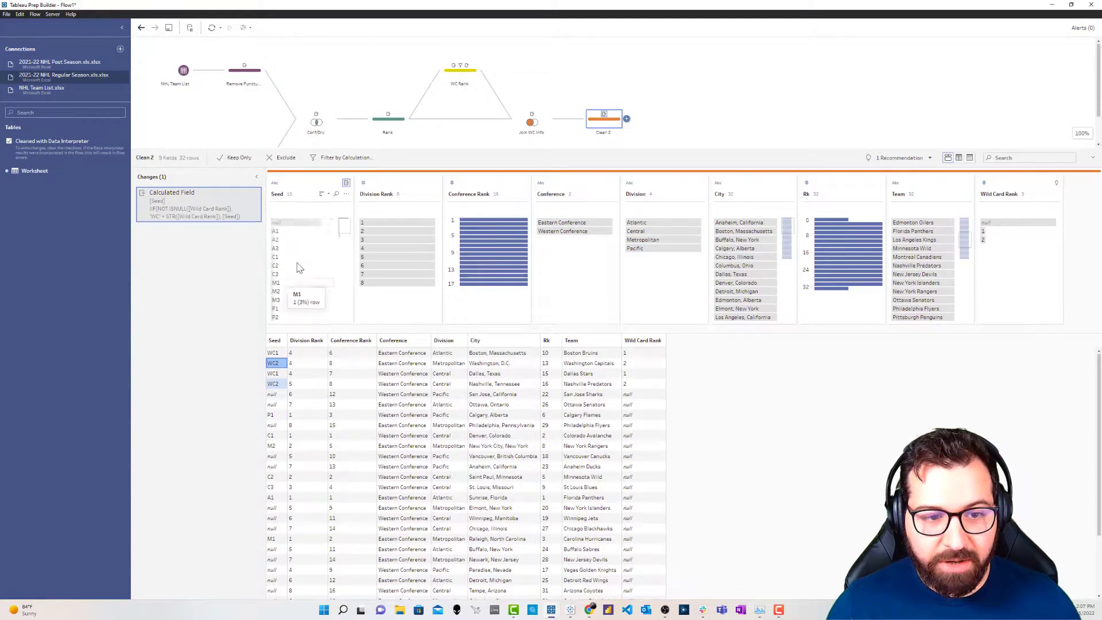
left_click(286, 224)
right_click(285, 225)
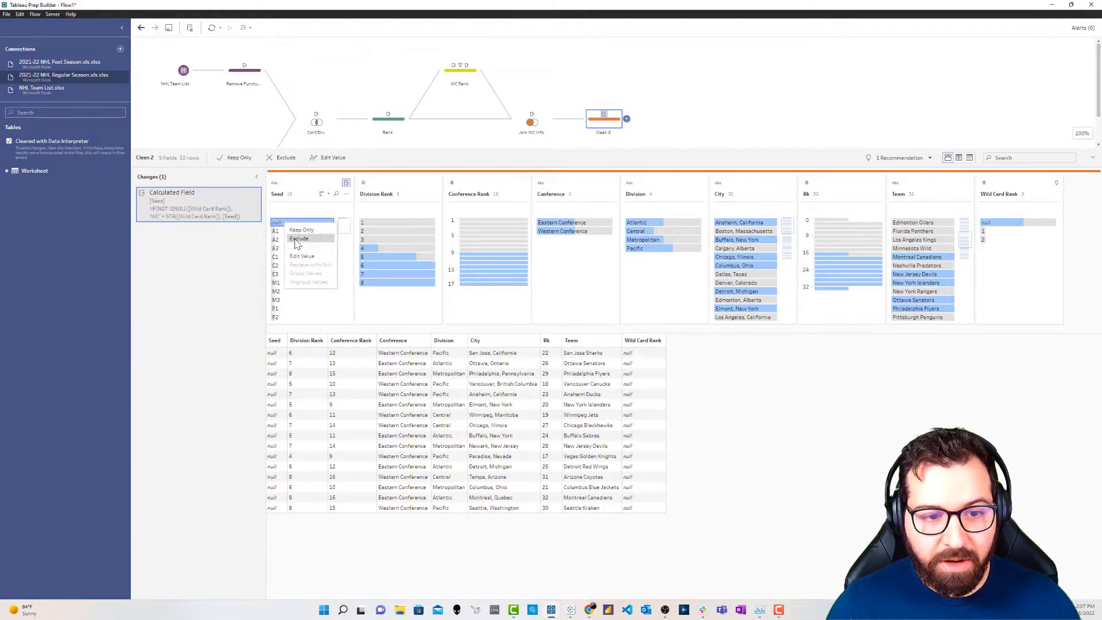
left_click(298, 239)
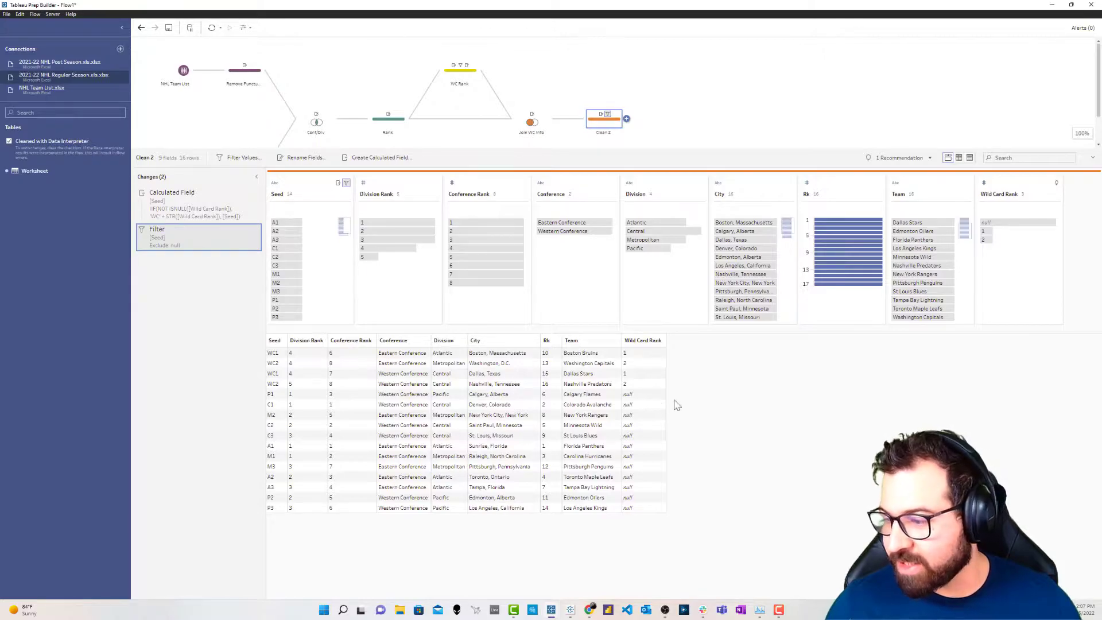
Rename the Clean 2 step after Join WC Info as Seed.
double_click(606, 132)
type("Seed")
key("Return")
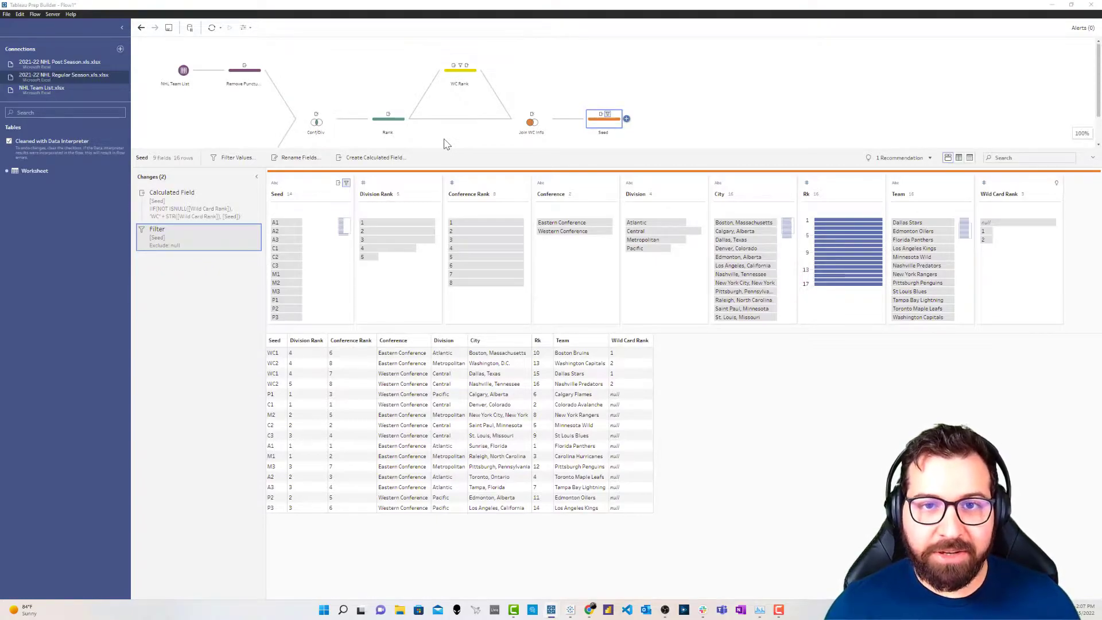
Add a clean step named Western after the Seed step and keep only its Western Conference rows.
left_click(627, 120)
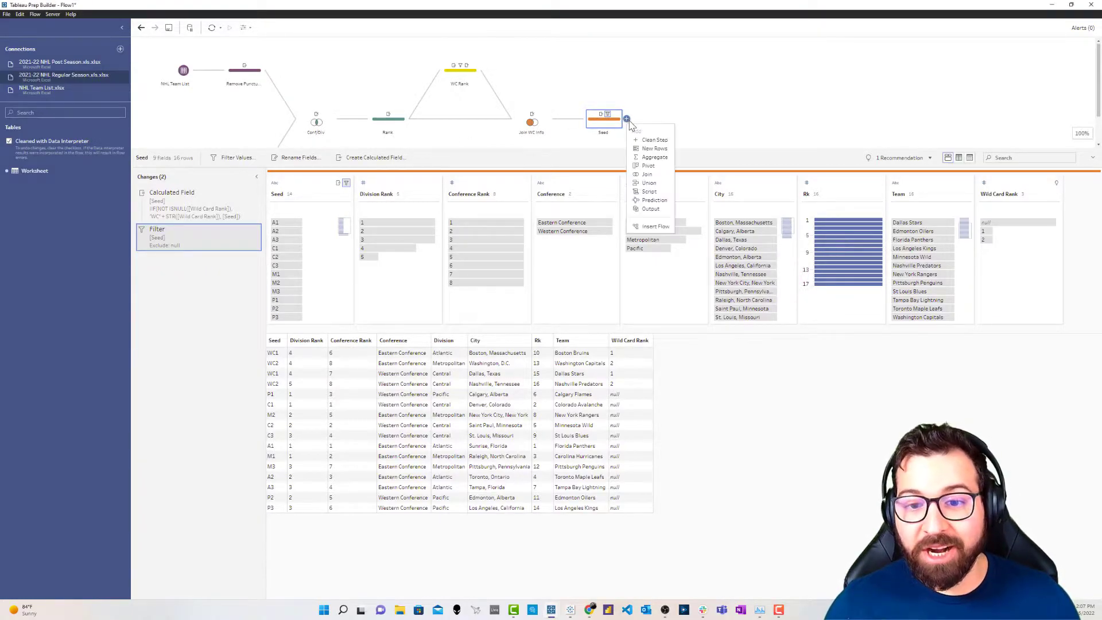
left_click(655, 140)
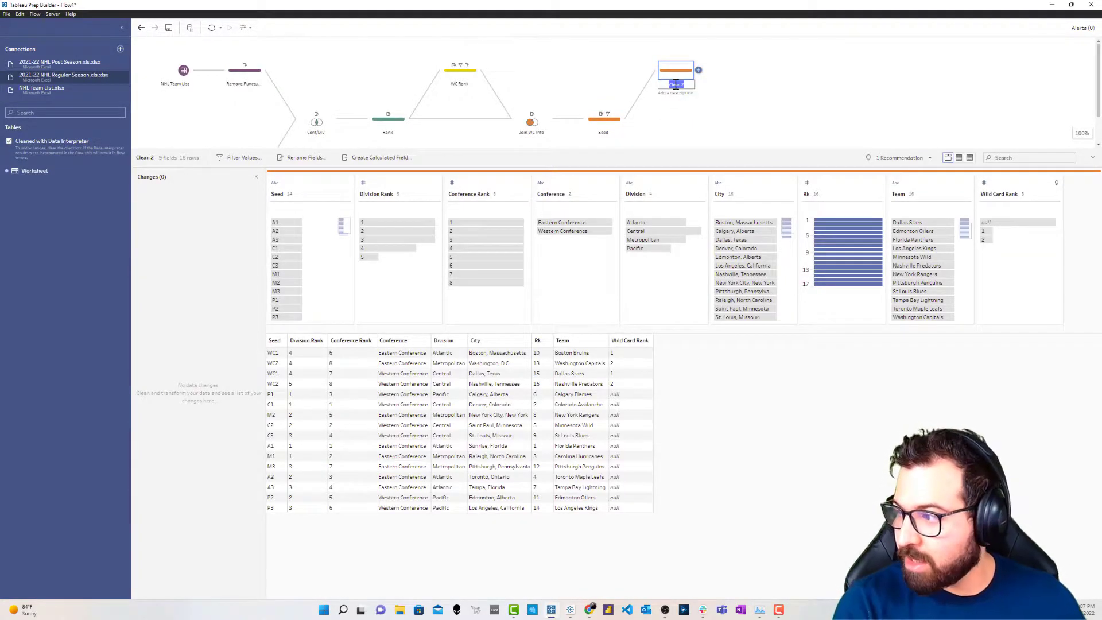
type("WC")
type("stern")
key("Return")
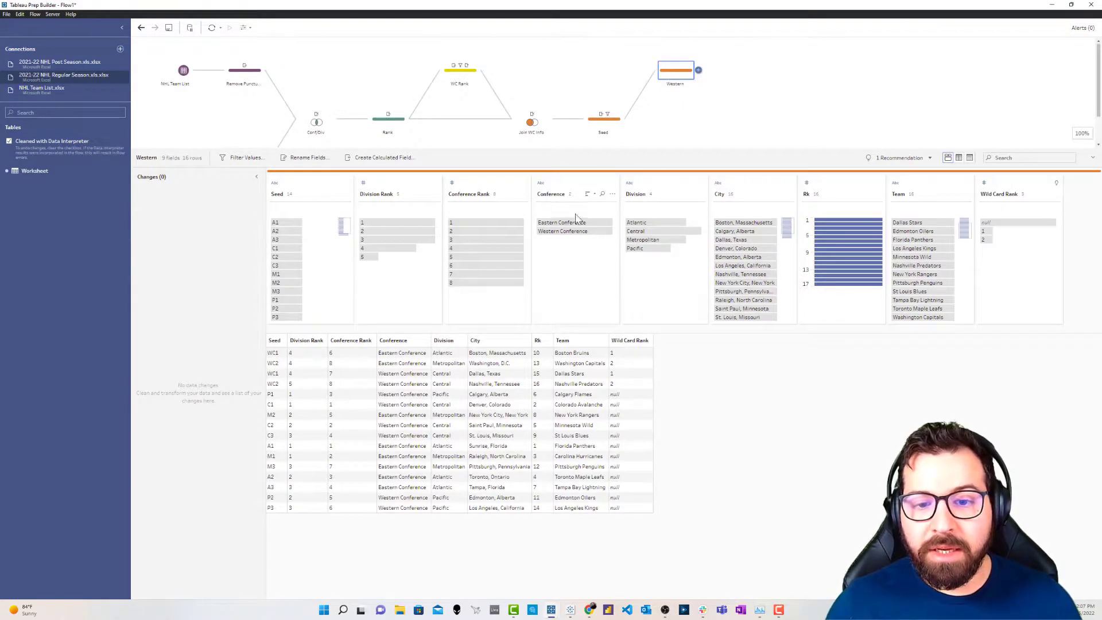
right_click(579, 231)
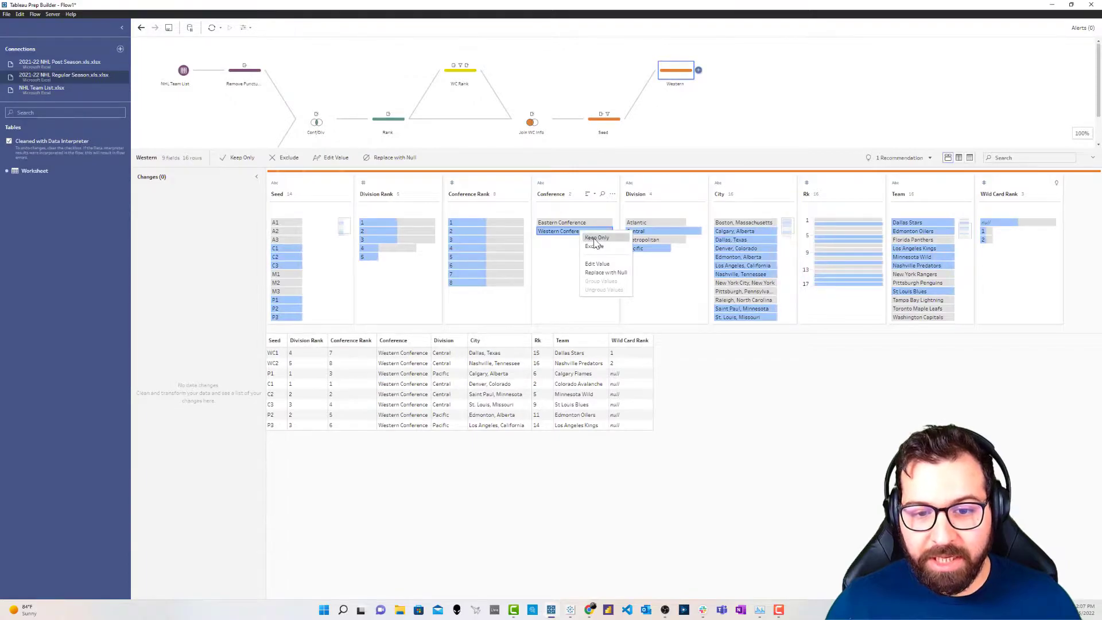
left_click(596, 238)
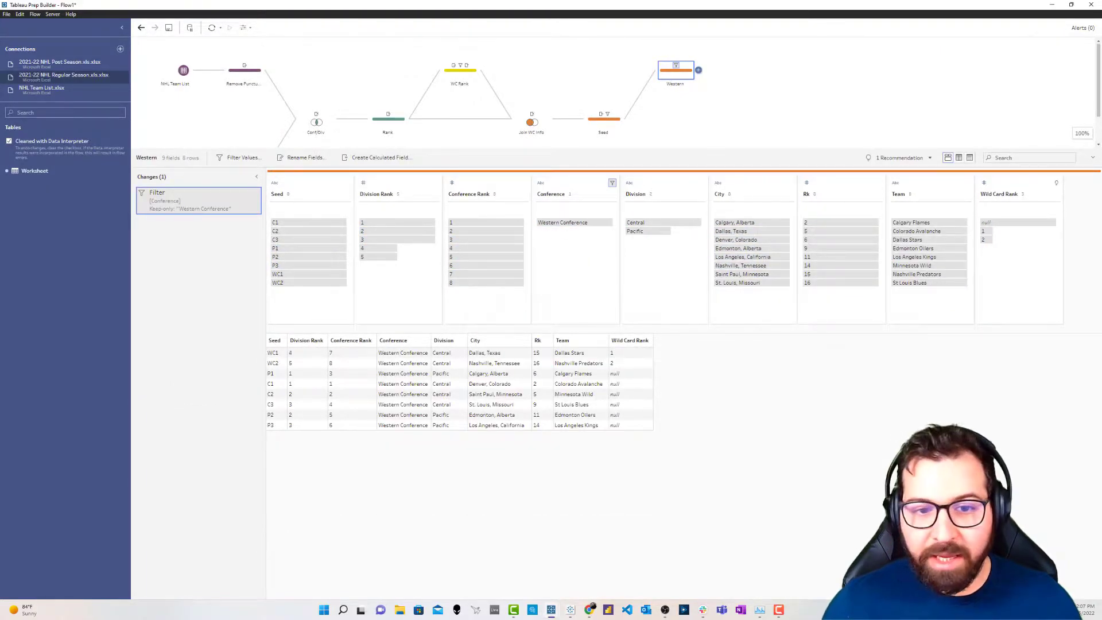
Create a calculated field named Time with the value 0 in the Western step and save it.
left_click(395, 164)
double_click(439, 236)
type("Time")
left_click(395, 272)
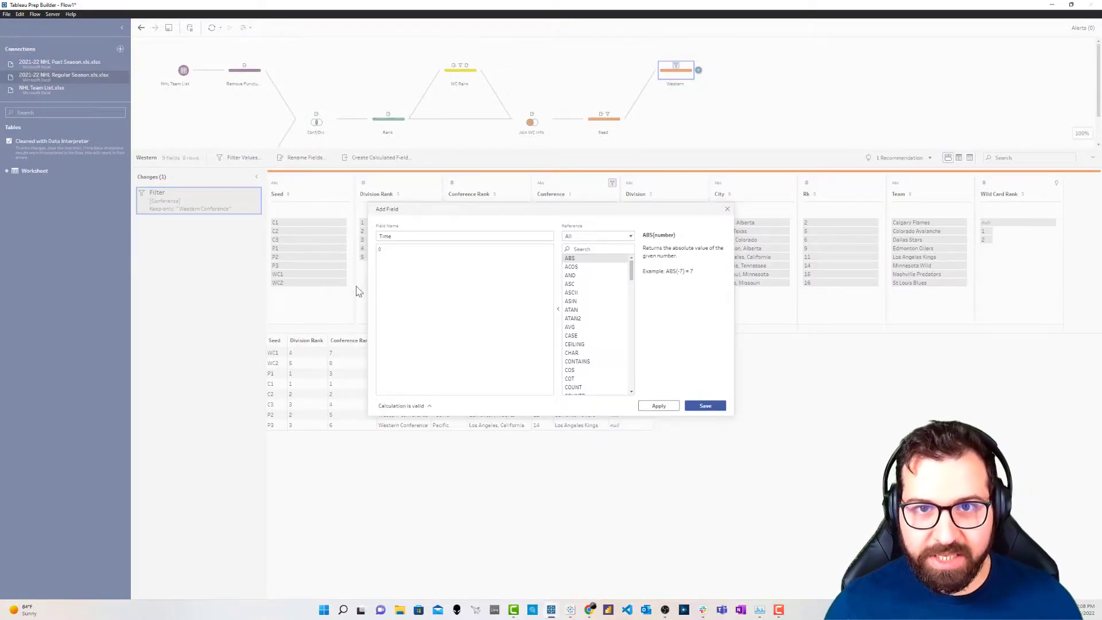
left_click(696, 410)
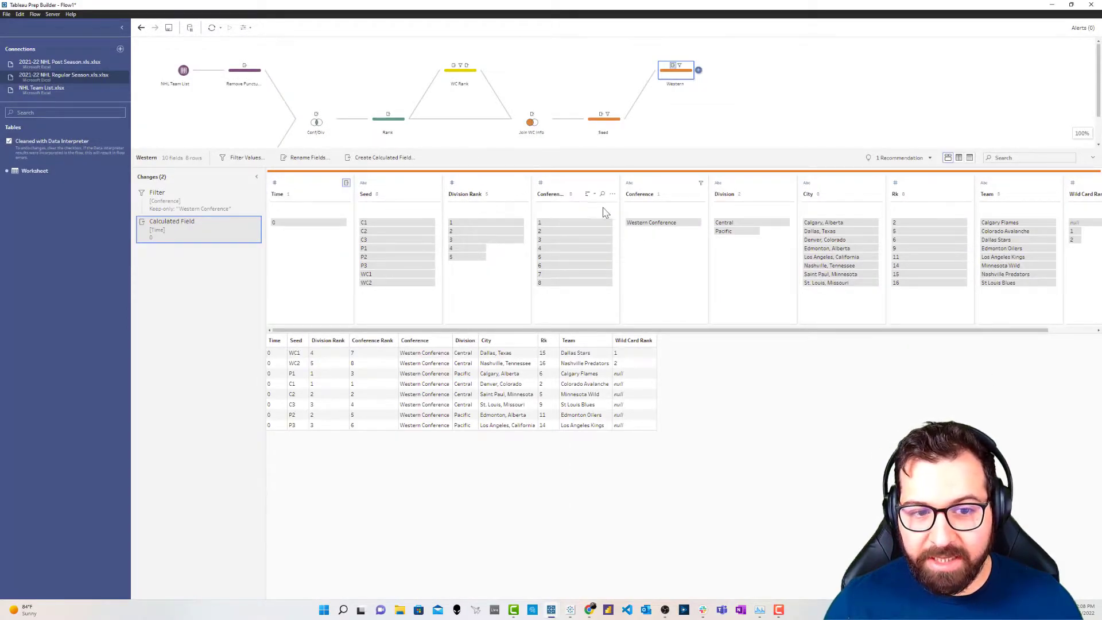
Rename the Team field in the Western step as Dimension.
double_click(989, 194)
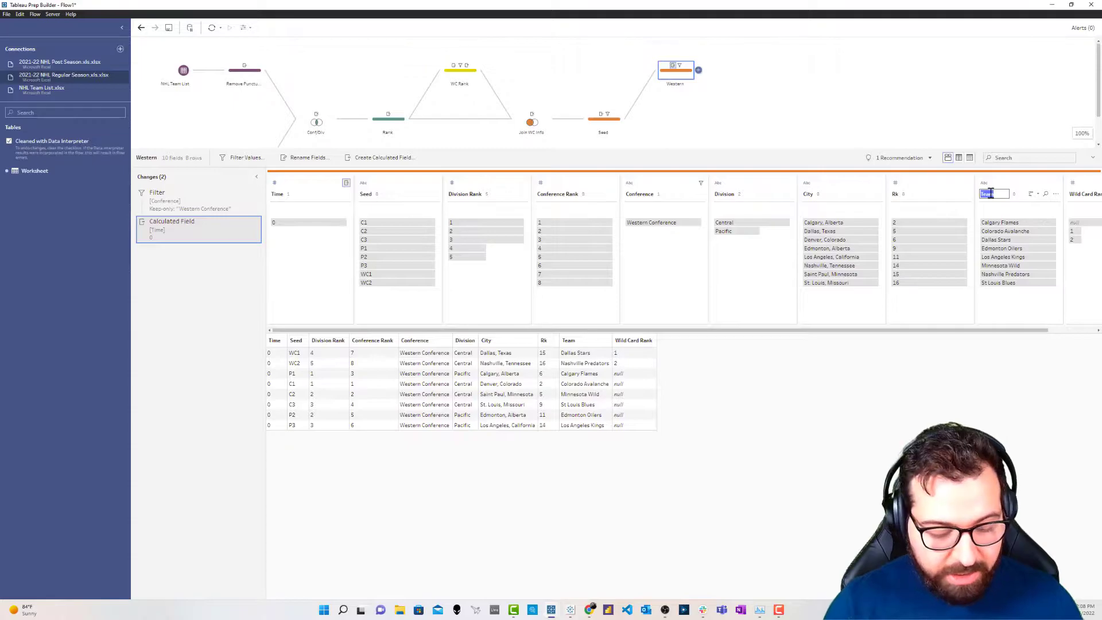
type("Dimension")
key("Return")
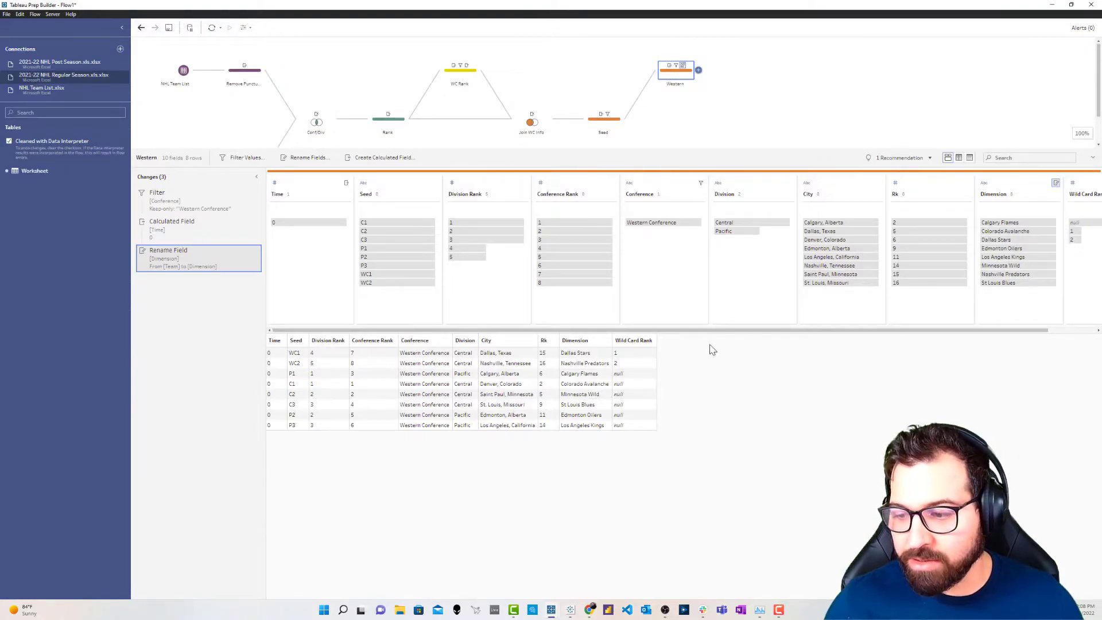
Start a new calculated field named Division Order in the Western step.
left_click(367, 157)
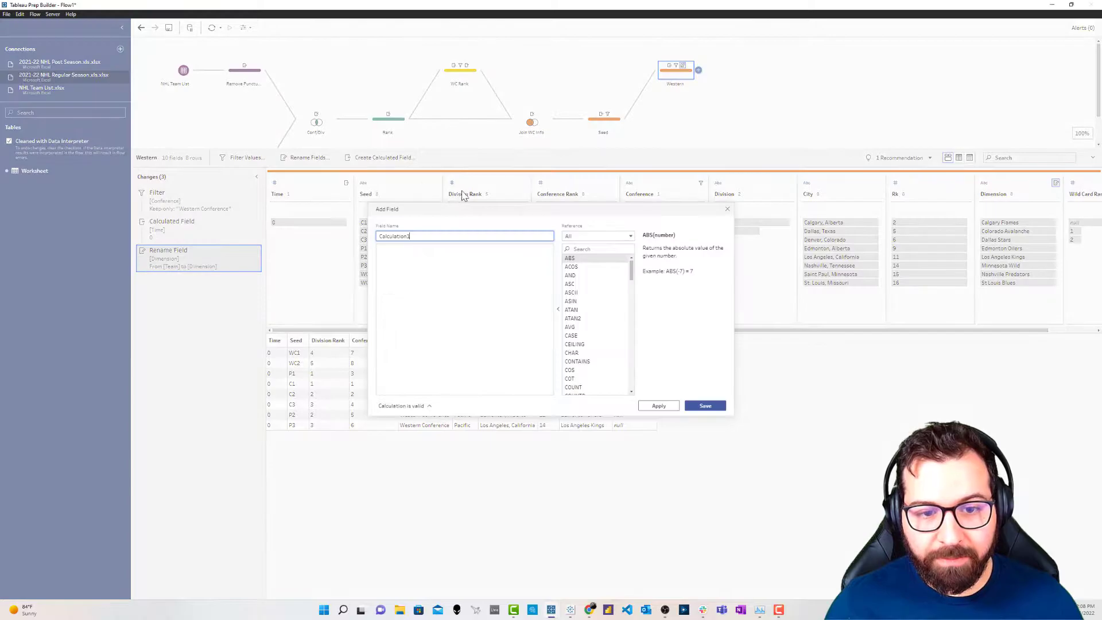
type("Divis")
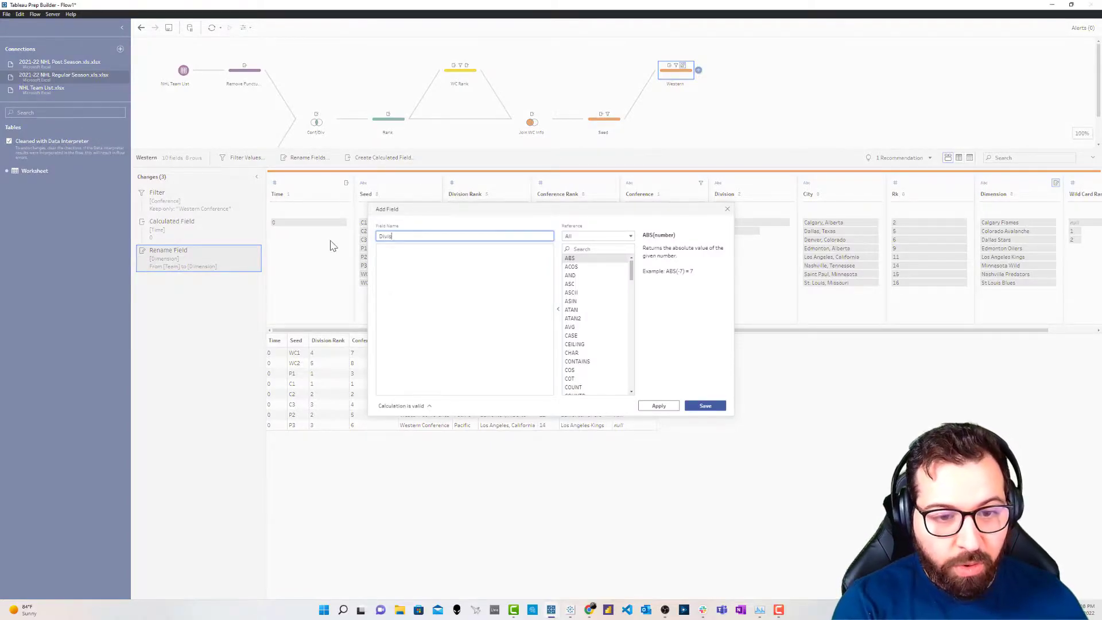
type("ion Order")
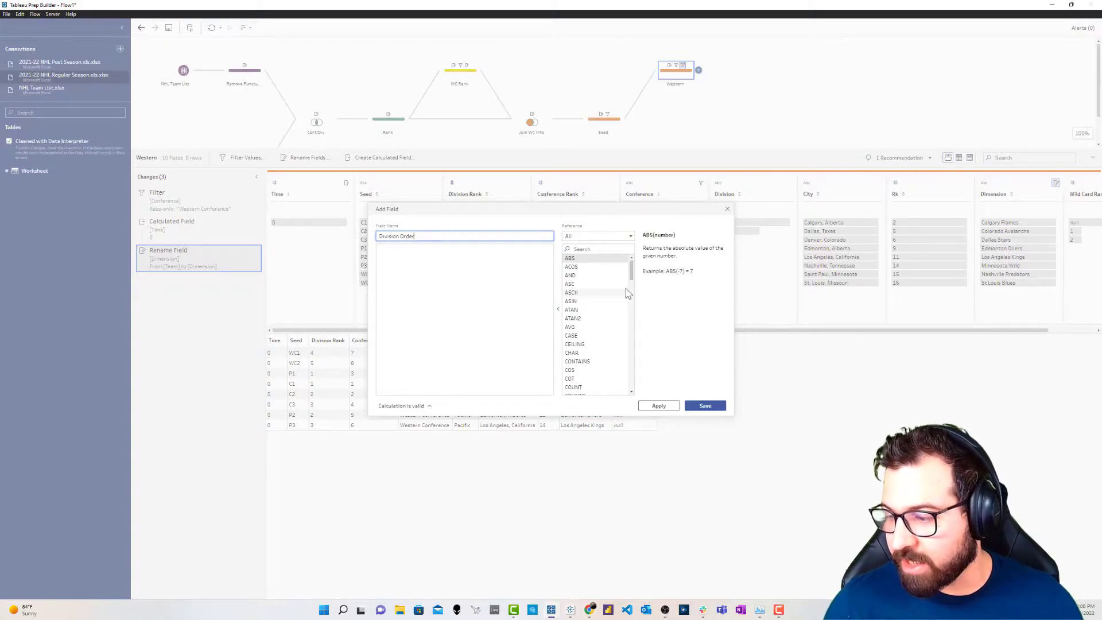
left_click(427, 264)
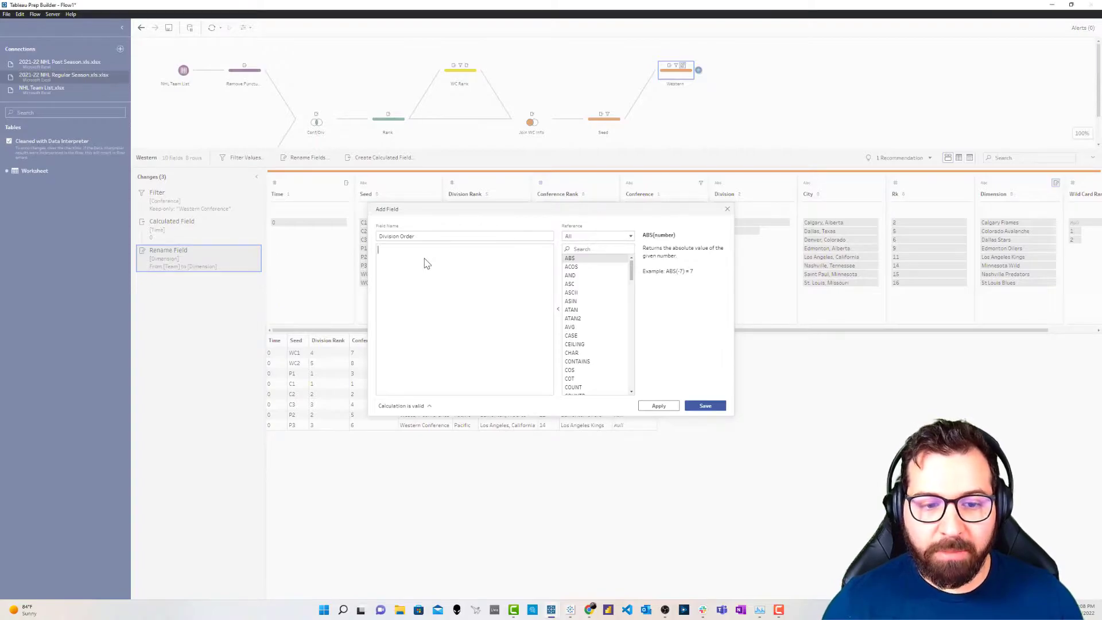
type("ORD")
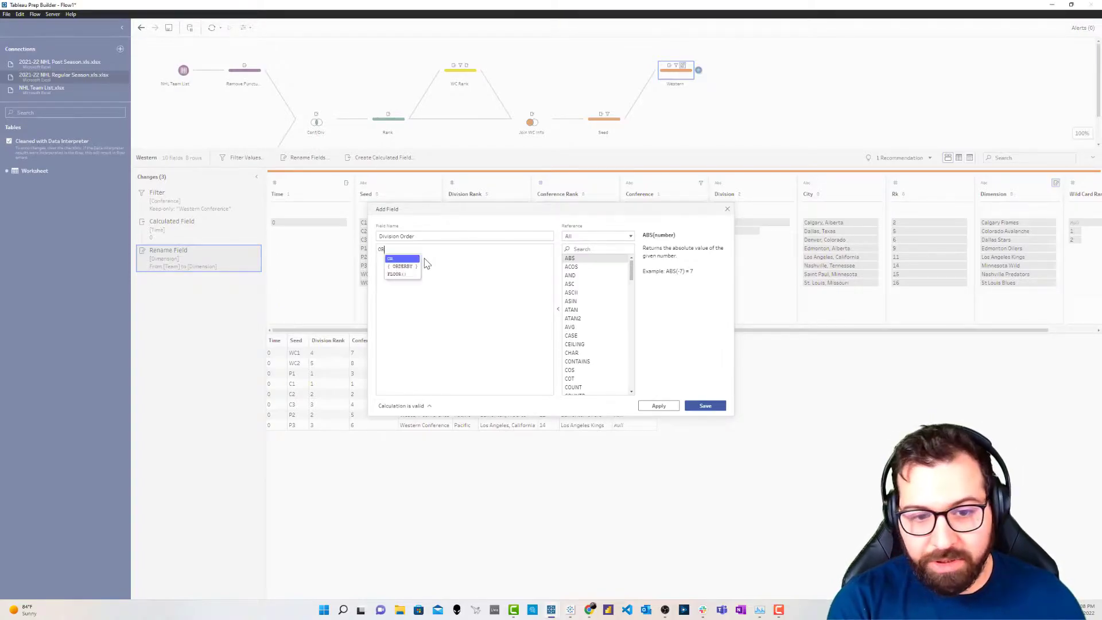
key("BackSpace")
key("BackSpace")
key("BackSpace")
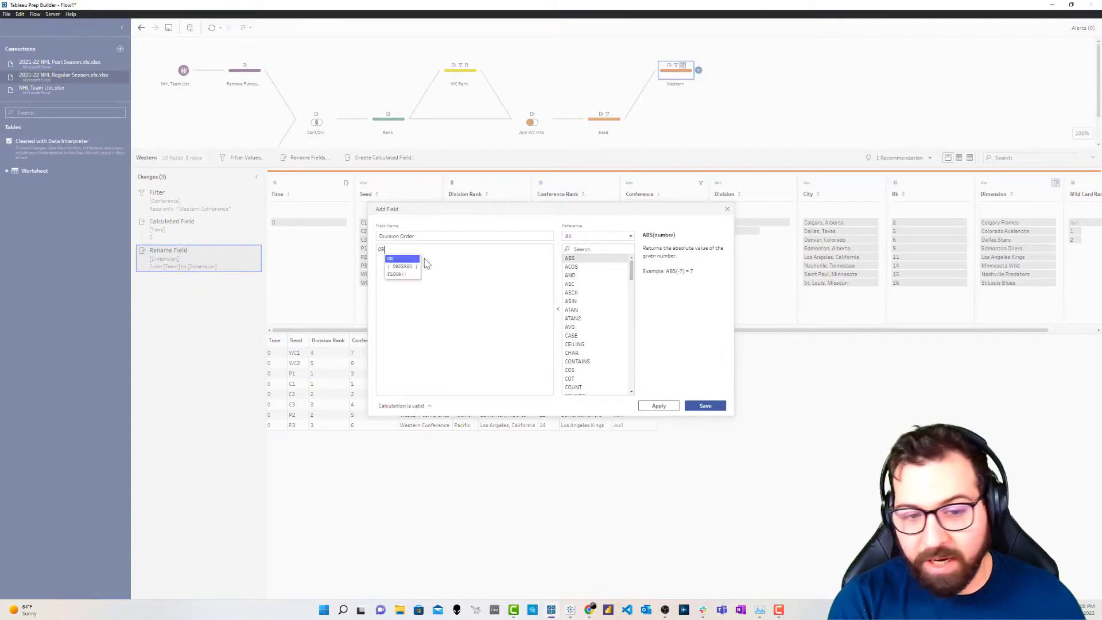
Define the Division Order field as { FIXED [Division]: MIN([Rk]) } and save it.
type("FIX")
key("Return")
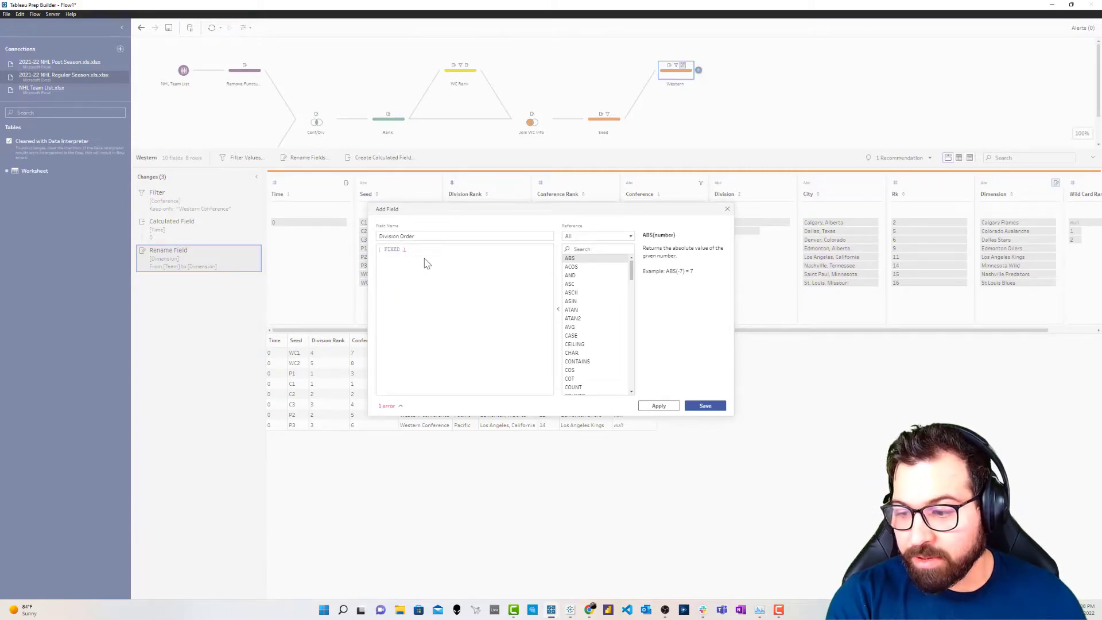
type("Di")
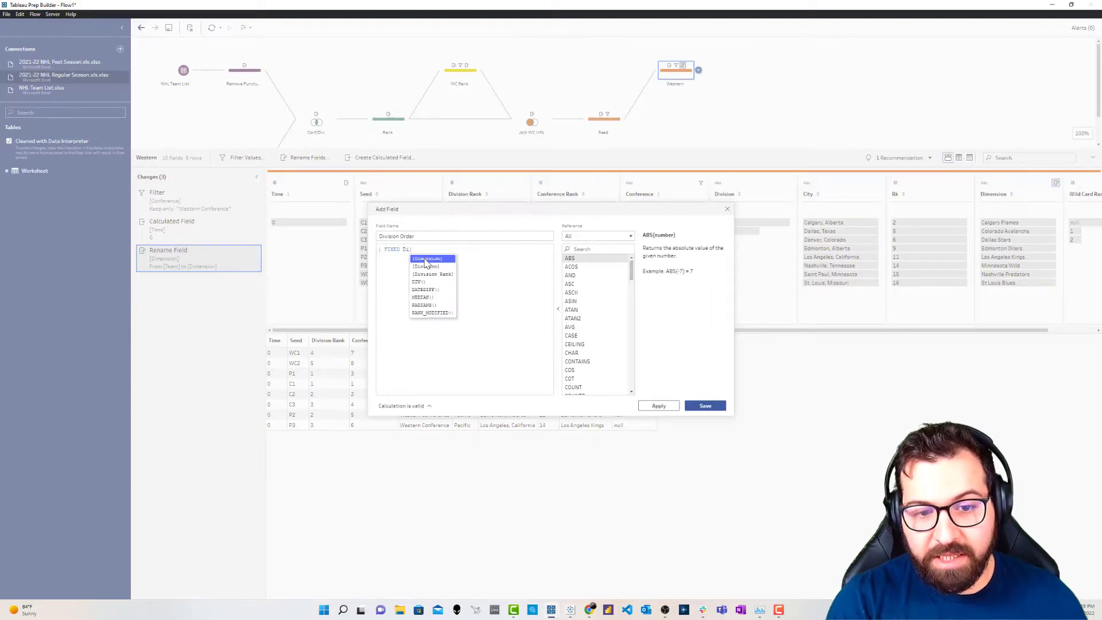
left_click(426, 264)
type(":")
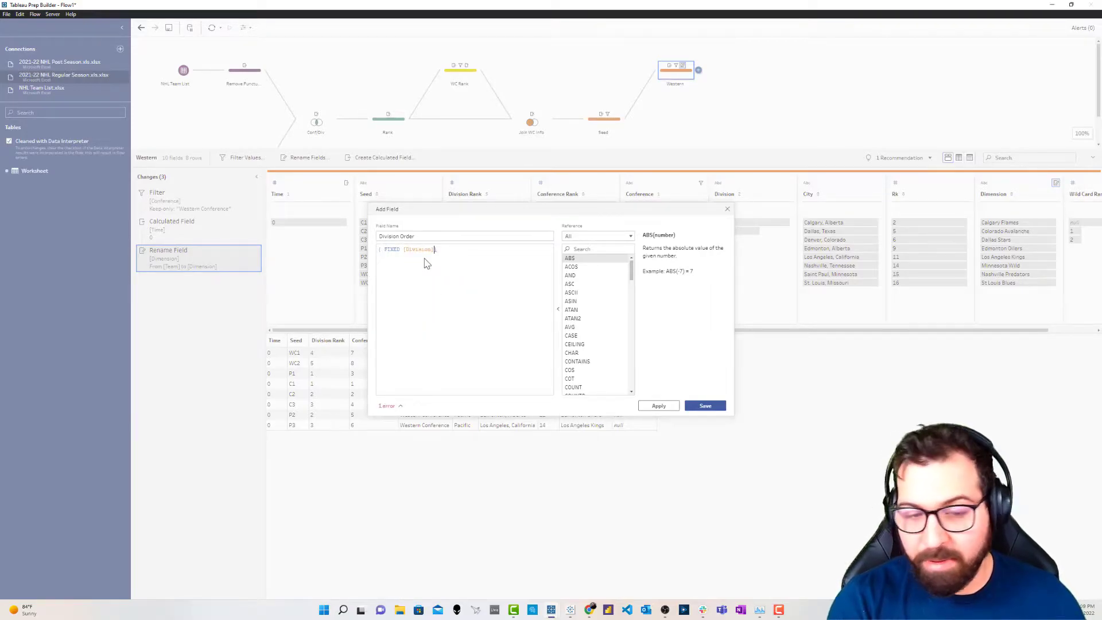
type(" M")
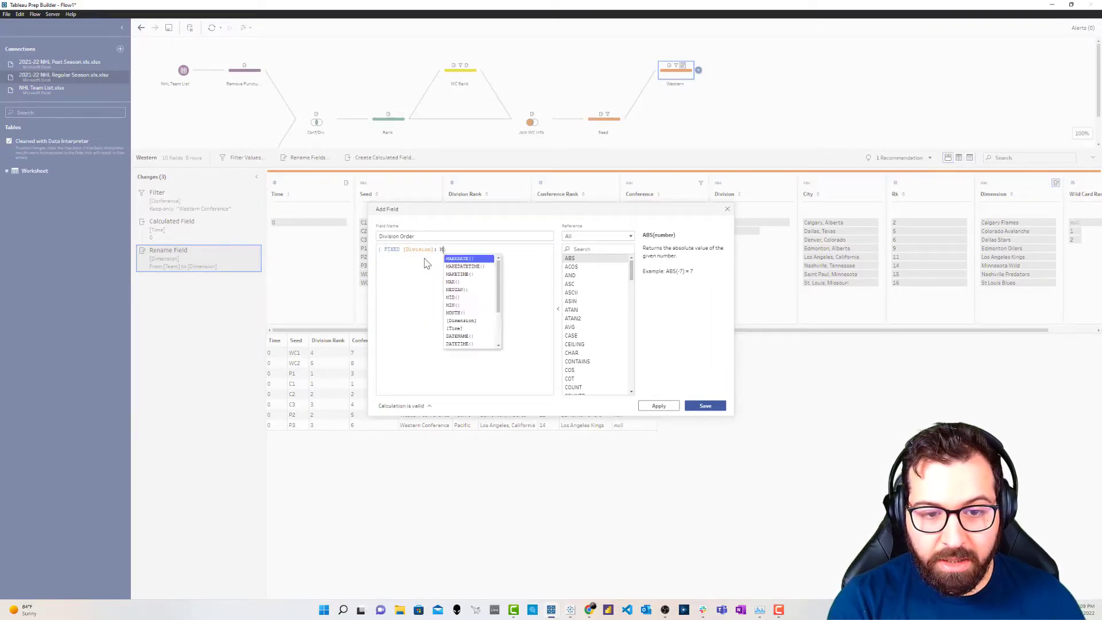
type("IN([Rk])")
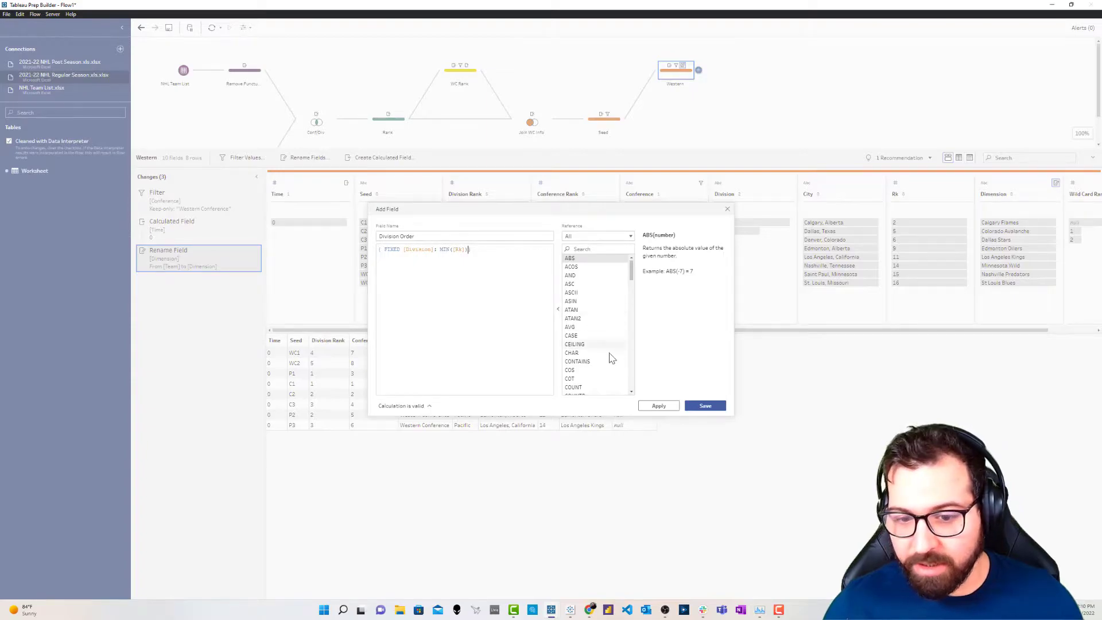
left_click(705, 407)
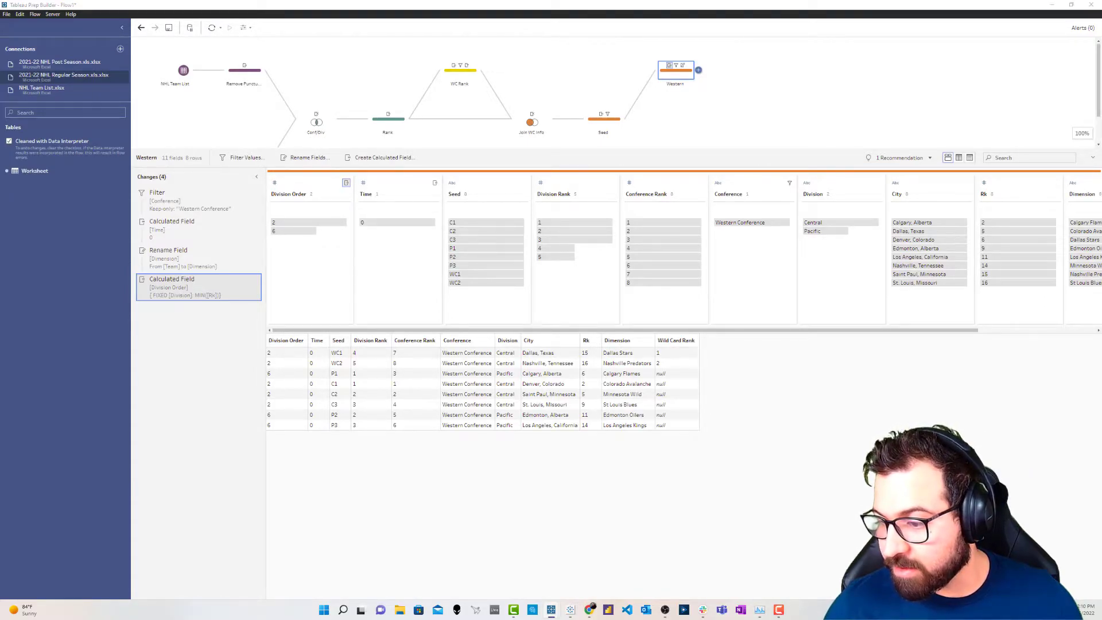
Examine which teams and divisions belong to each Division Order value in the Western step.
mouse_move(285, 227)
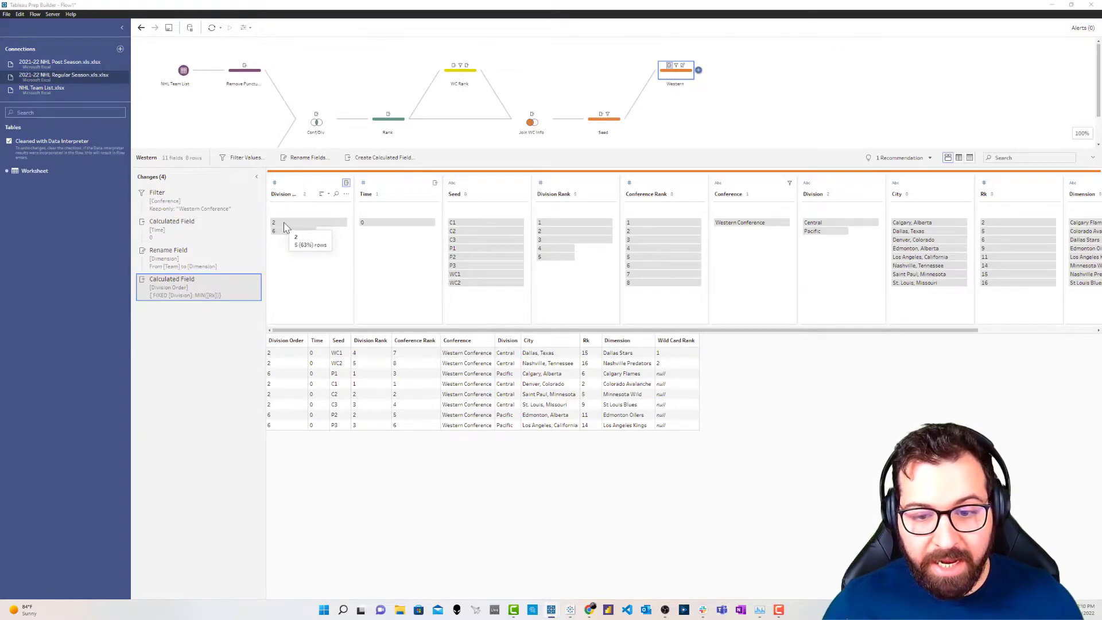
left_click(285, 224)
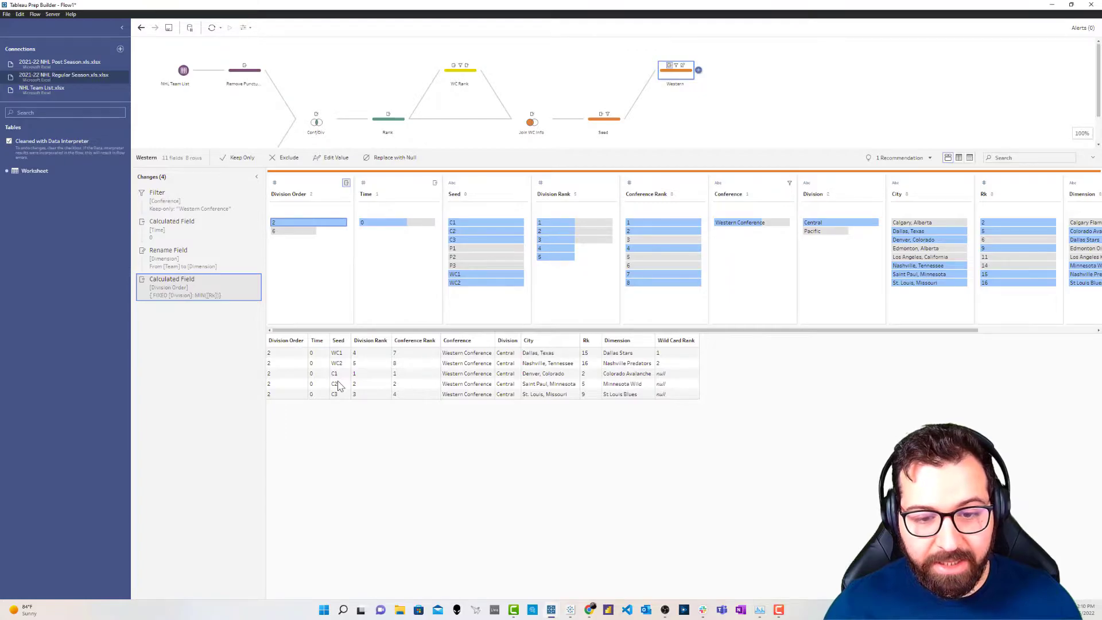
left_click(303, 233)
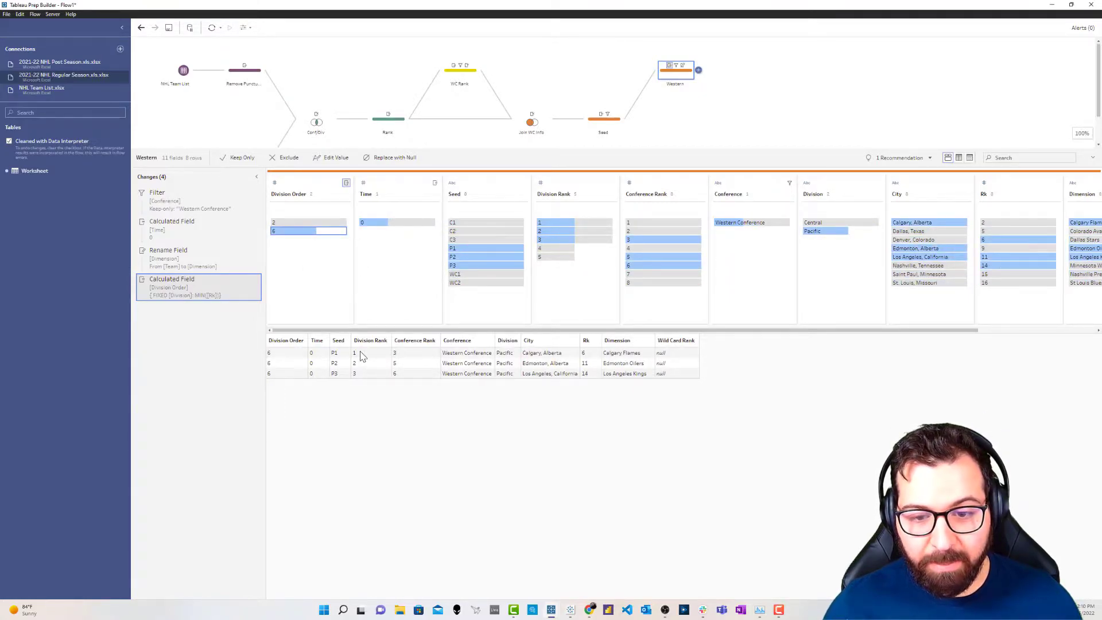
left_click(298, 237)
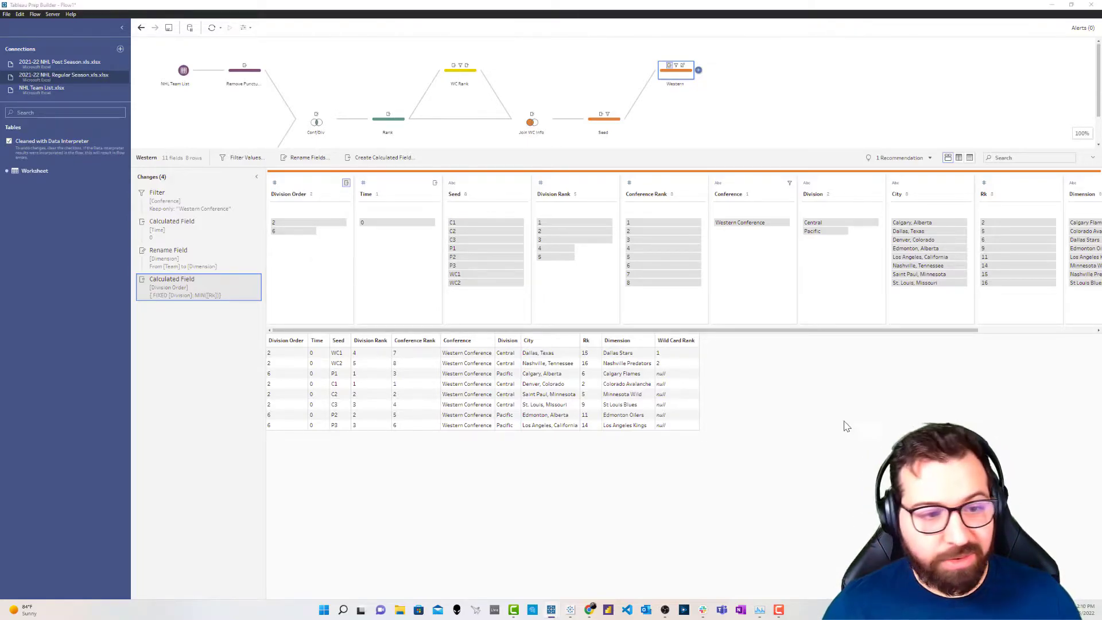
Add a calculation in the Western step that overwrites Division Order with { ORDERBY [Division Order]: RANK_DENSE() } and save it.
left_click(379, 164)
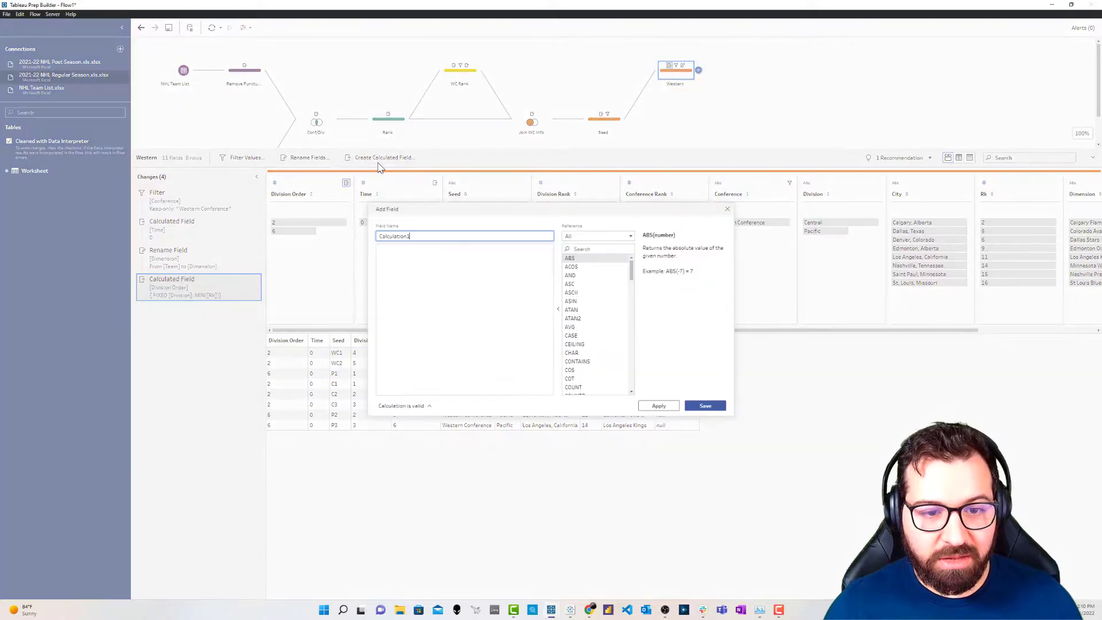
double_click(417, 236)
type("Division Order")
key("Tab")
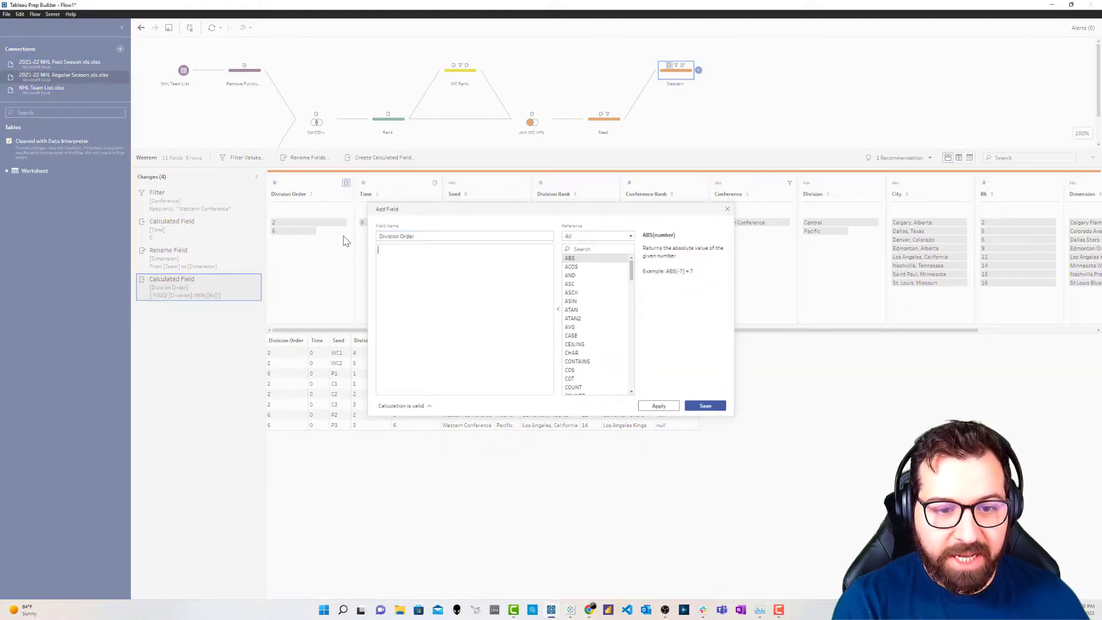
type("{ ORDERBY }")
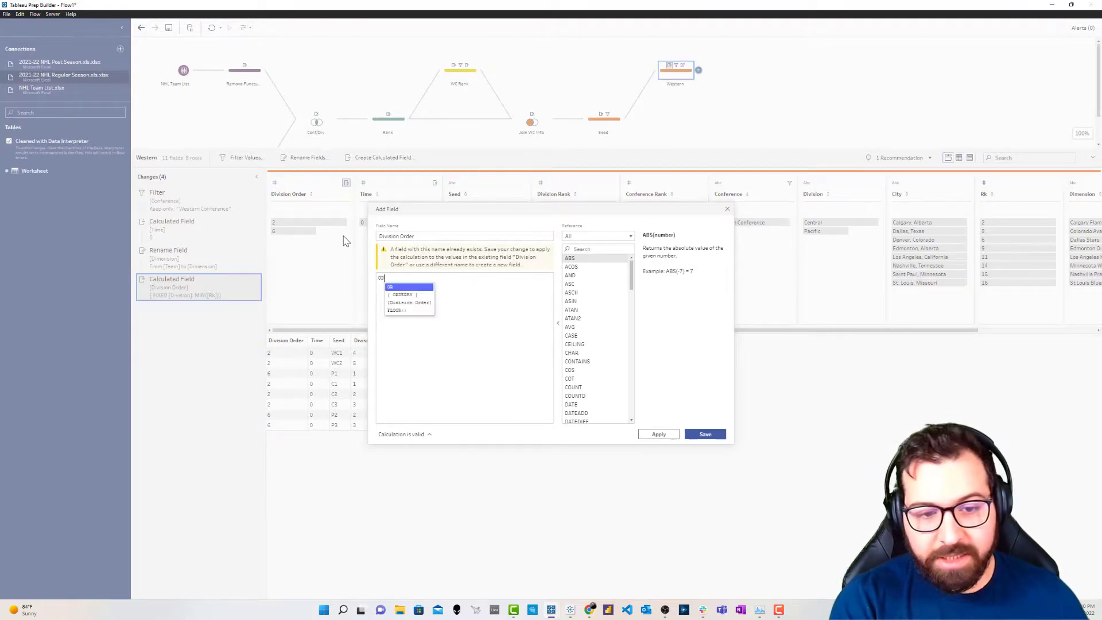
type("di")
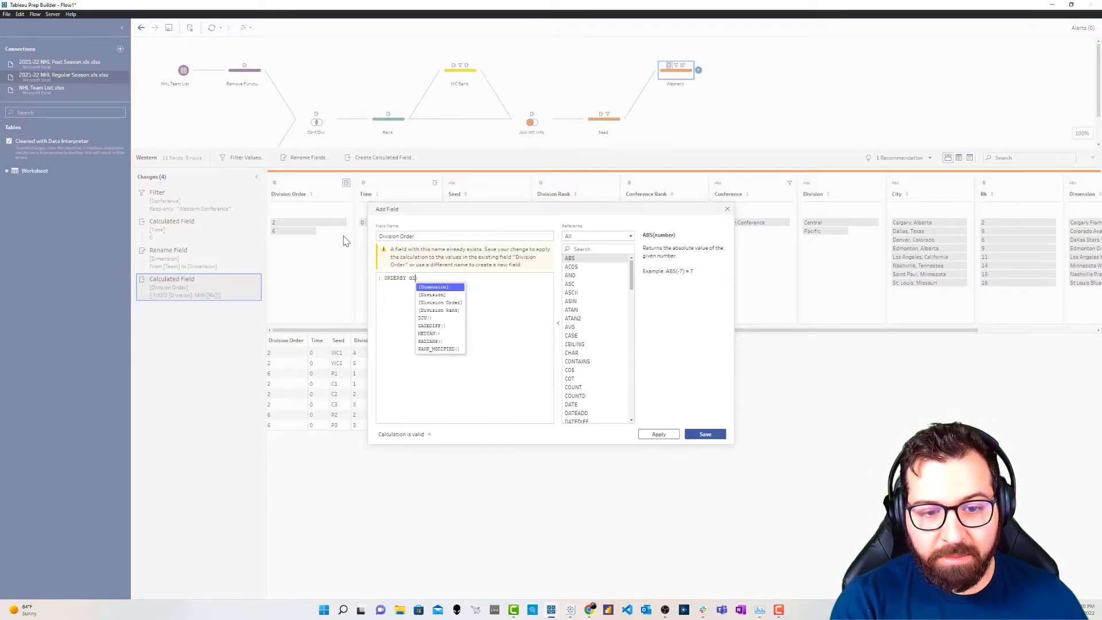
key("Down")
key("Down")
key("Return")
type(": ")
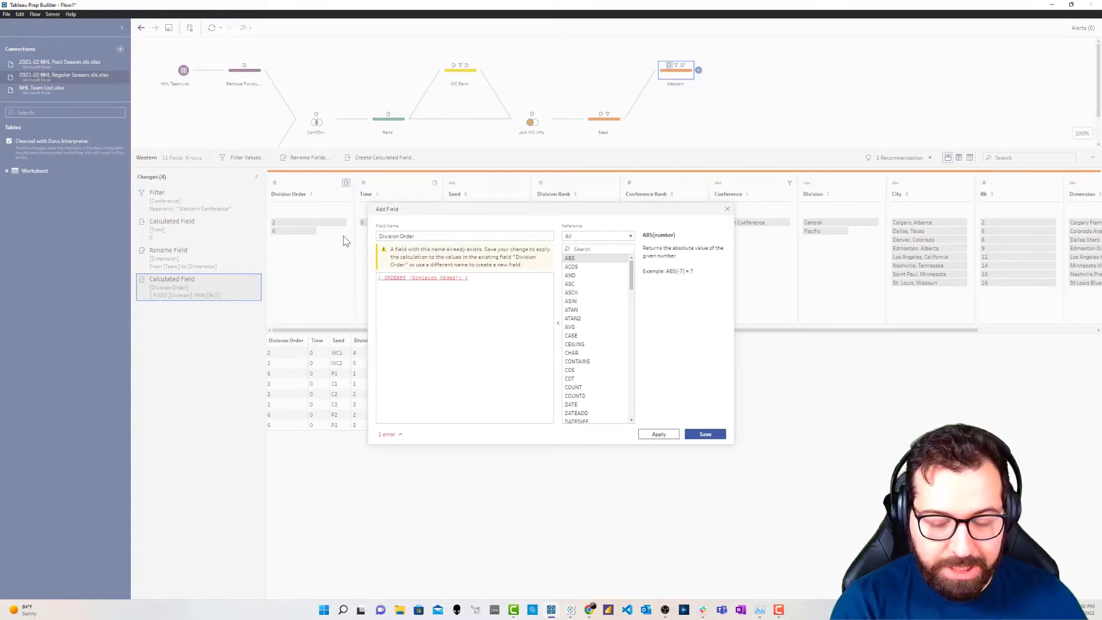
type("RANK")
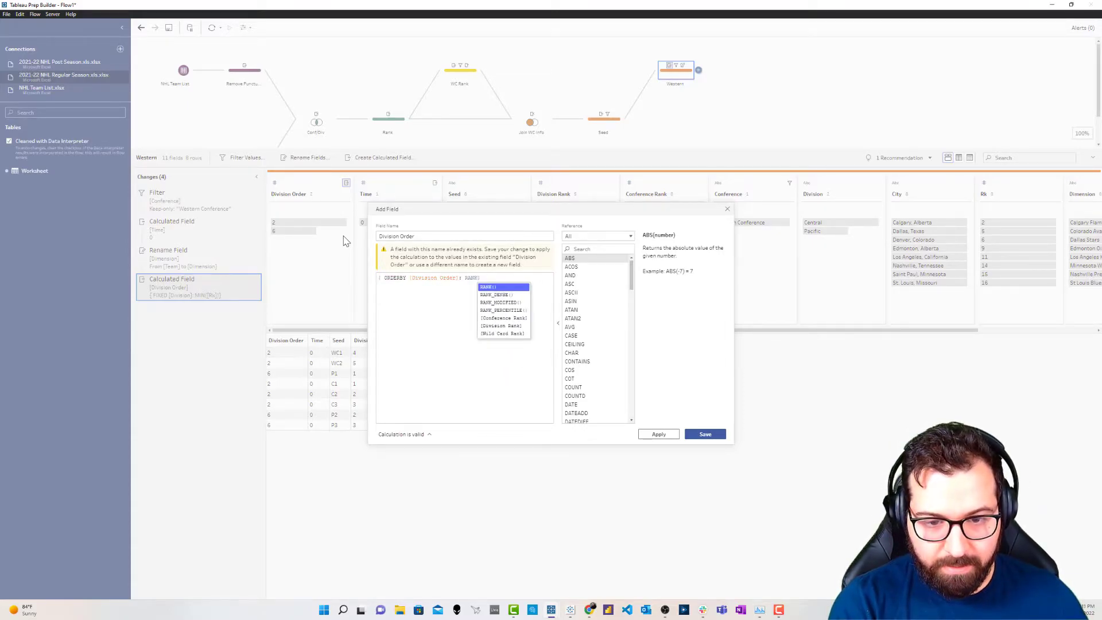
key("Down")
key("Return")
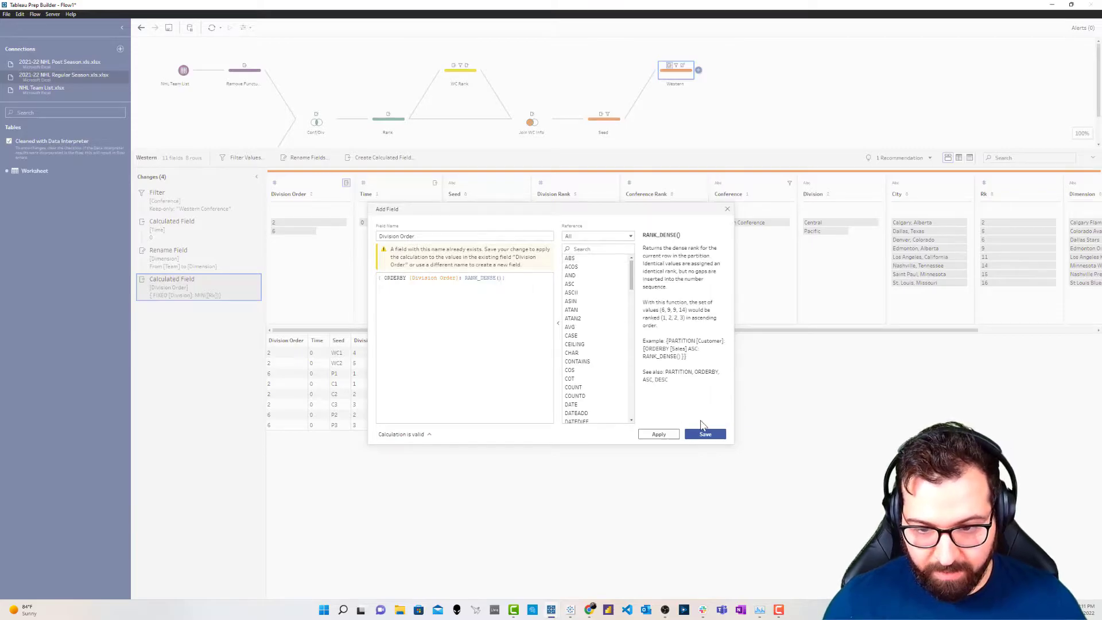
left_click(705, 434)
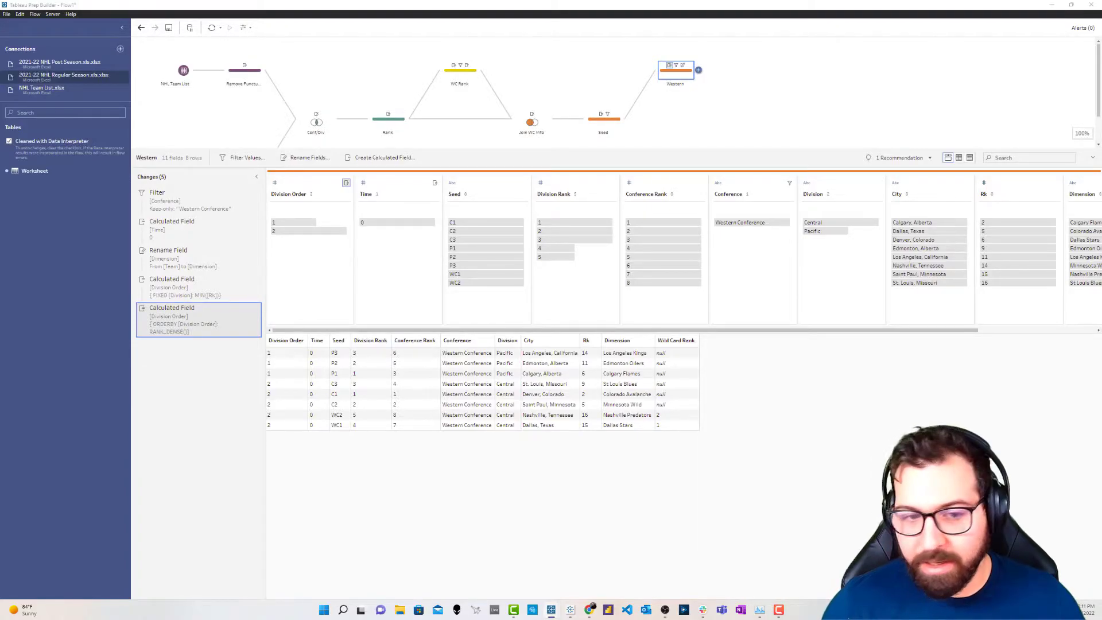
Create and save a calculated field named Rank, pasting the IF formula that assigns even values 0 to 14 by Division Order, Division Rank and Wild Card Rank.
left_click(382, 158)
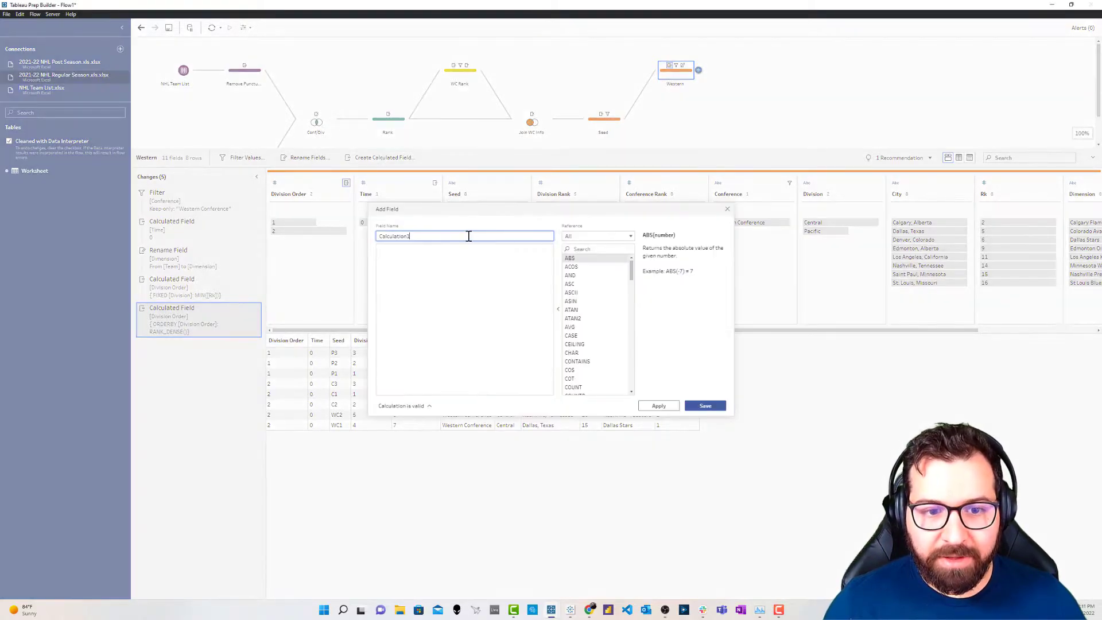
key("ctrl+a")
type("Rank")
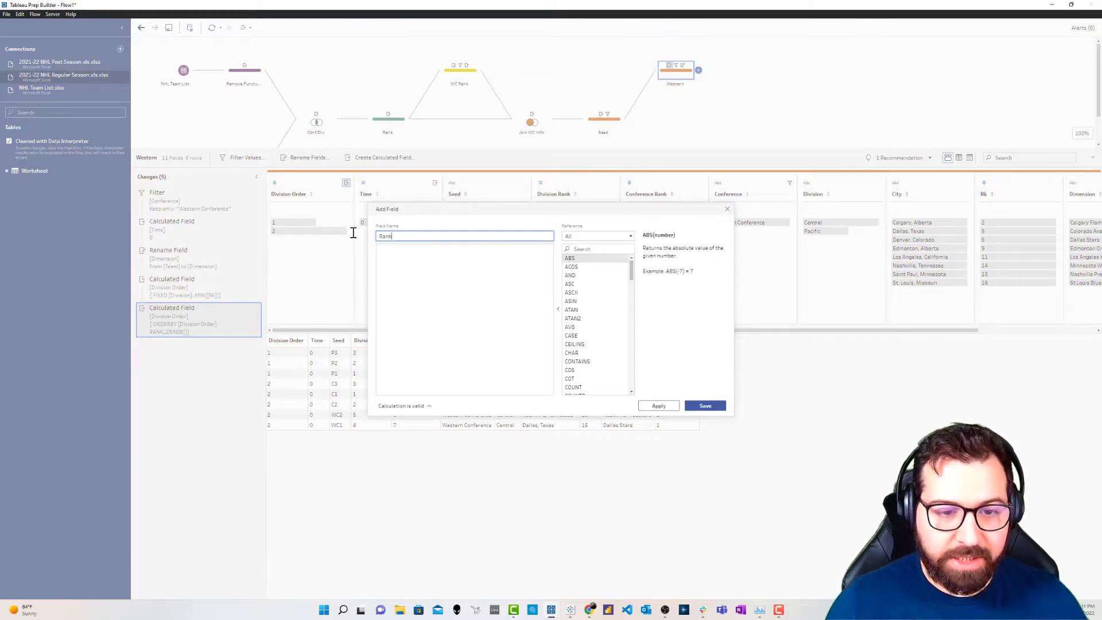
left_click(392, 249)
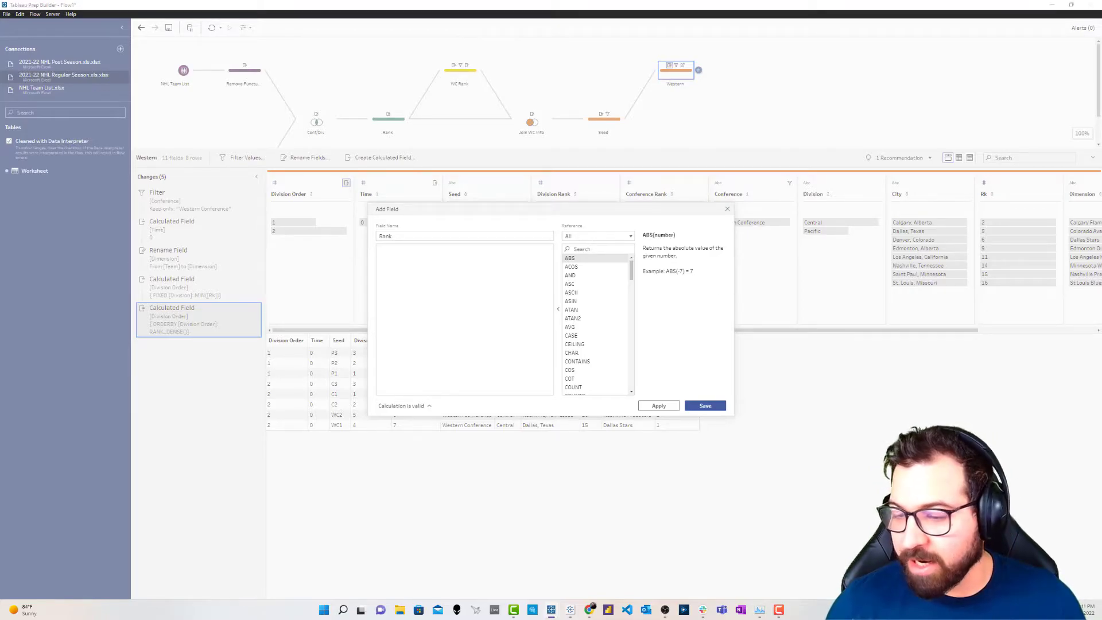
left_click(422, 278)
key("ctrl+v")
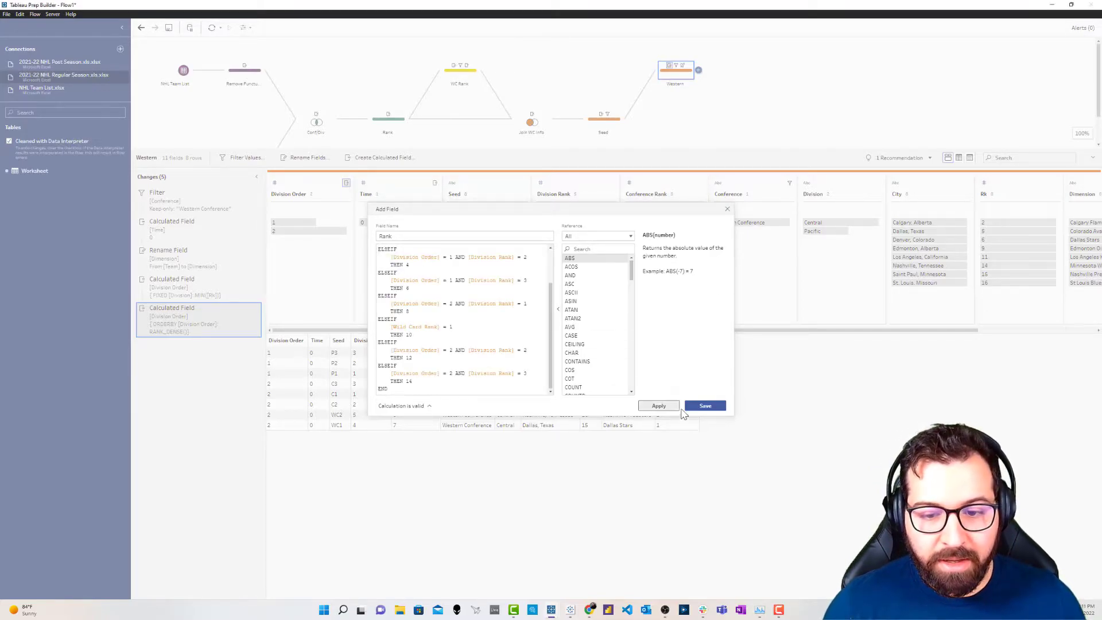
left_click_drag(734, 416, 833, 521)
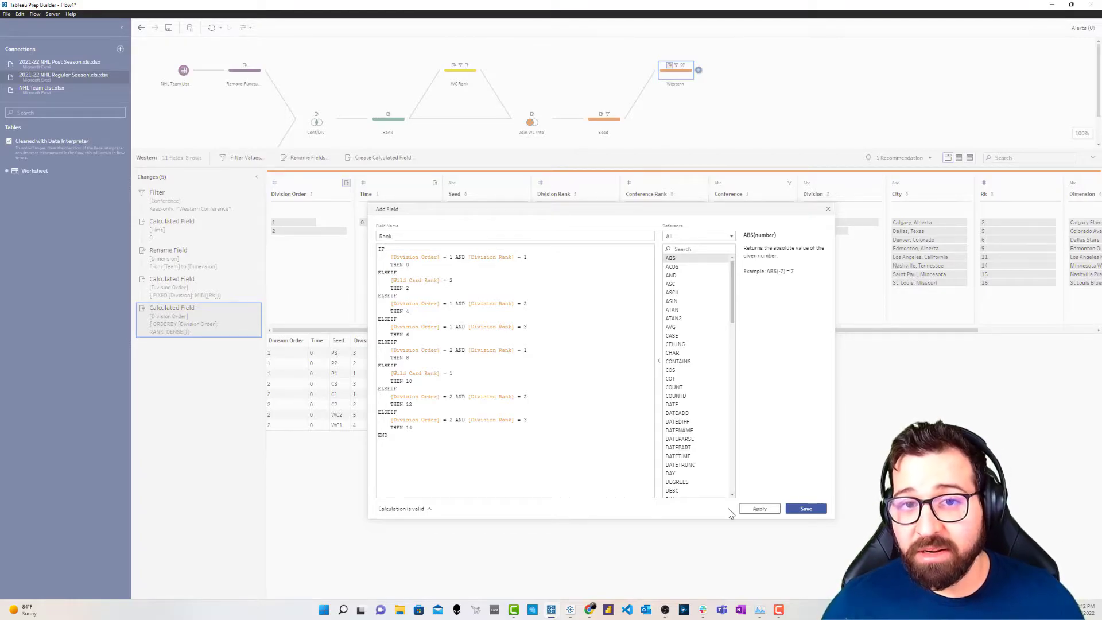
left_click(807, 509)
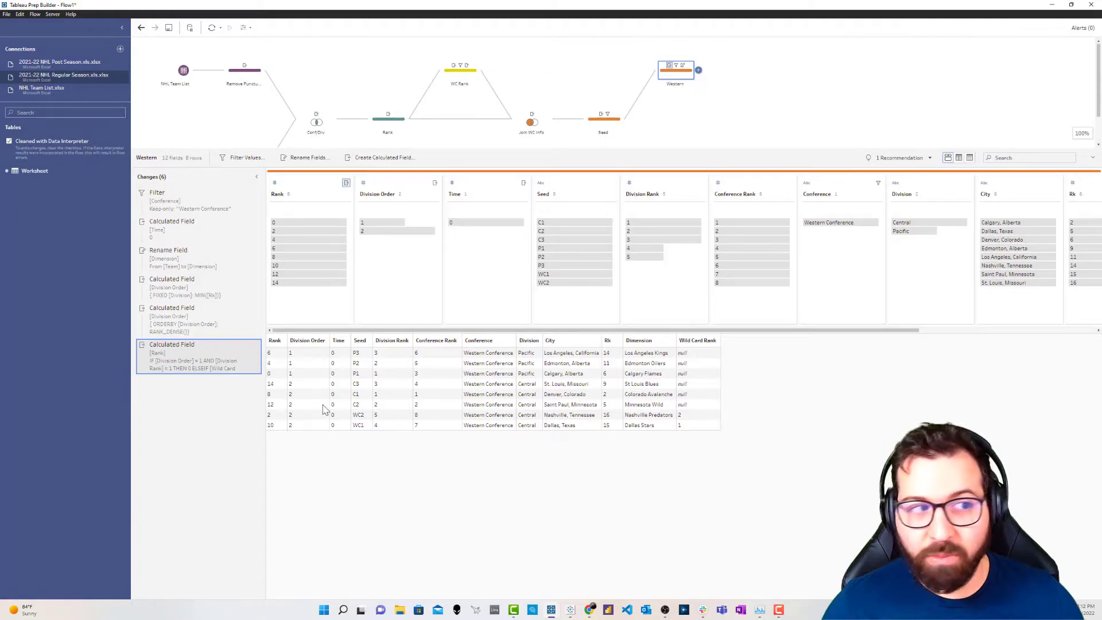
Compare the Rank values with the bracket positions in the NHL Playoff Bracket Template workbook in Tableau.
left_click_drag(0, 0, 889, 60)
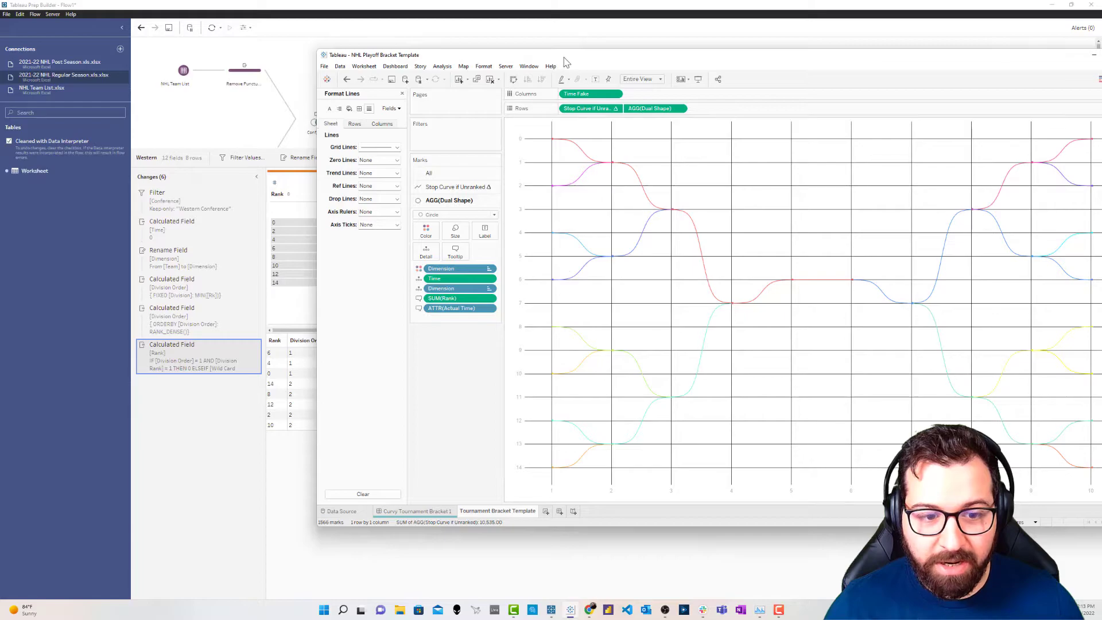
left_click_drag(566, 58, 731, 62)
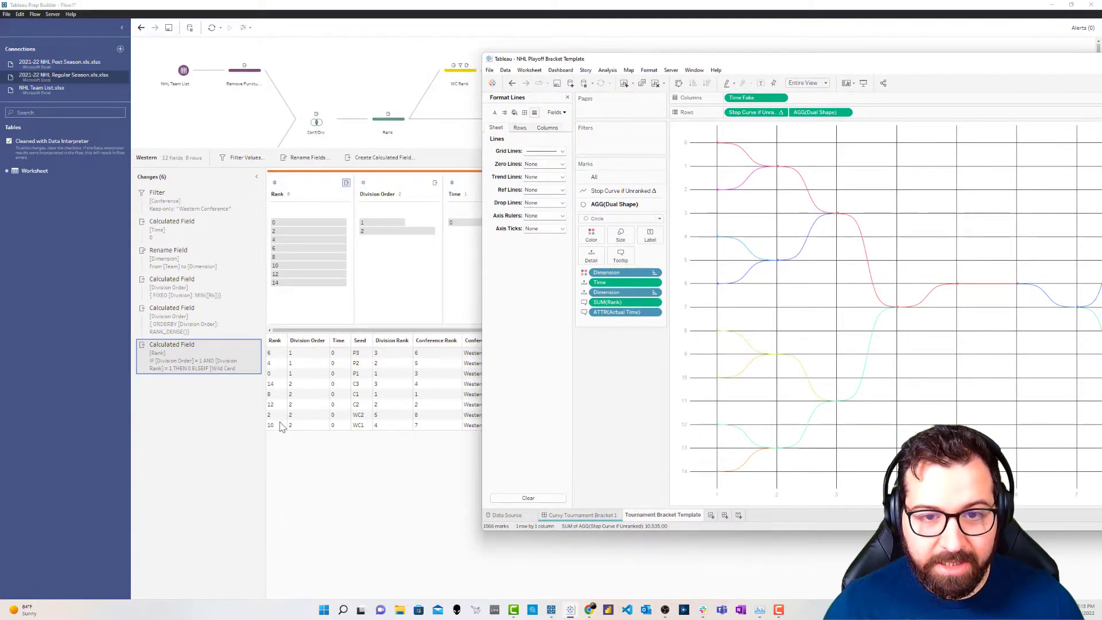
left_click_drag(613, 60, 0, 115)
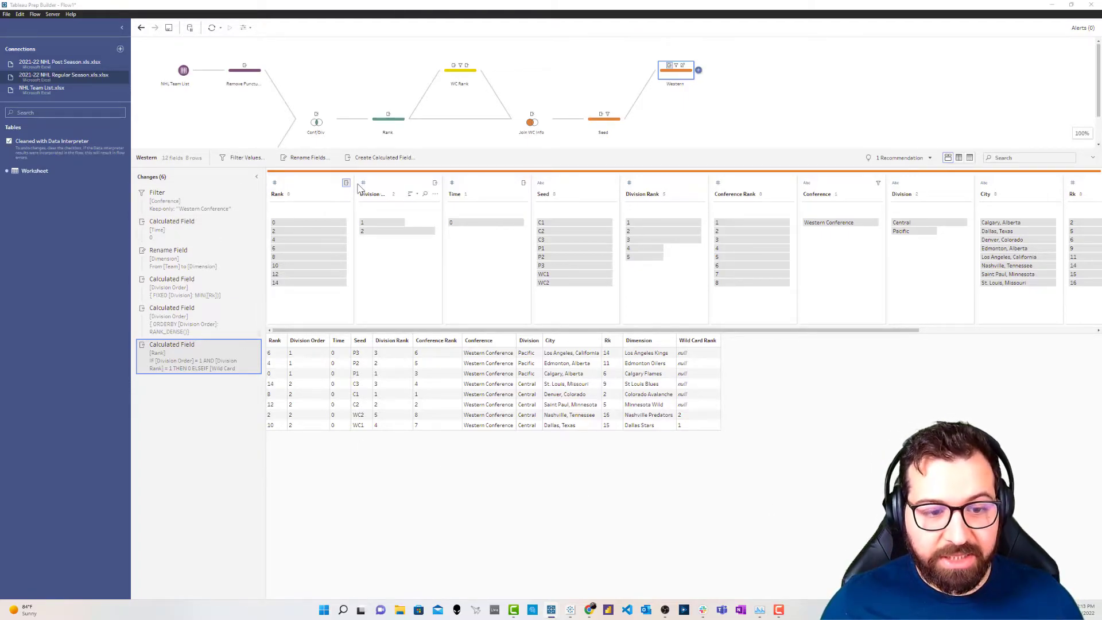
Create and save a calculated field named Sort in the Western step with the formula { ORDERBY [Rank] ASC: RANK() }.
left_click(380, 158)
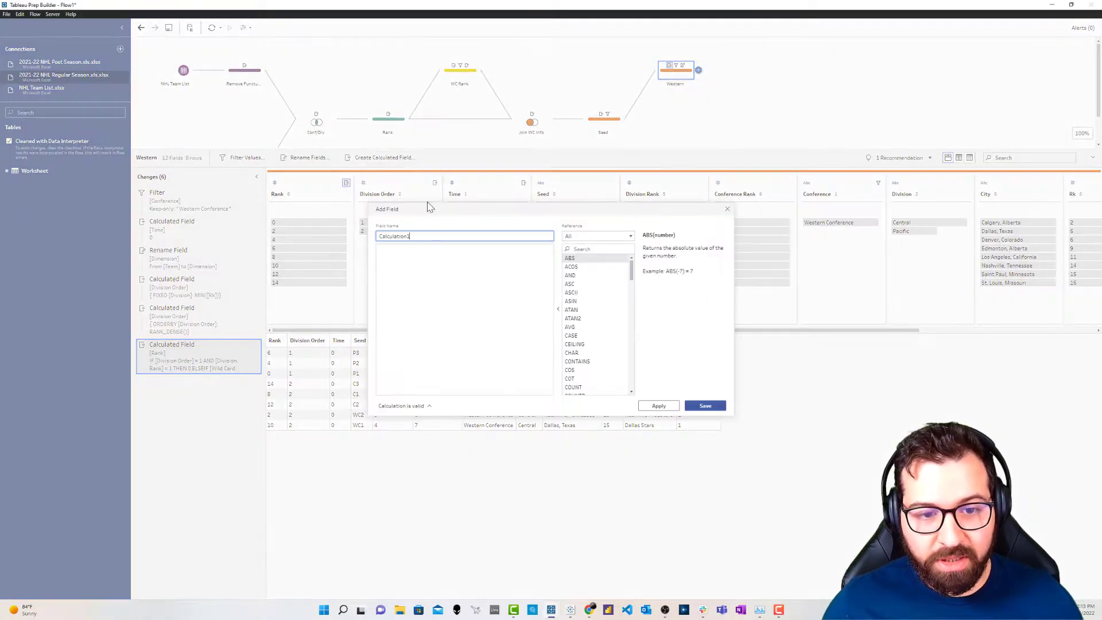
type("Sc")
key("Tab")
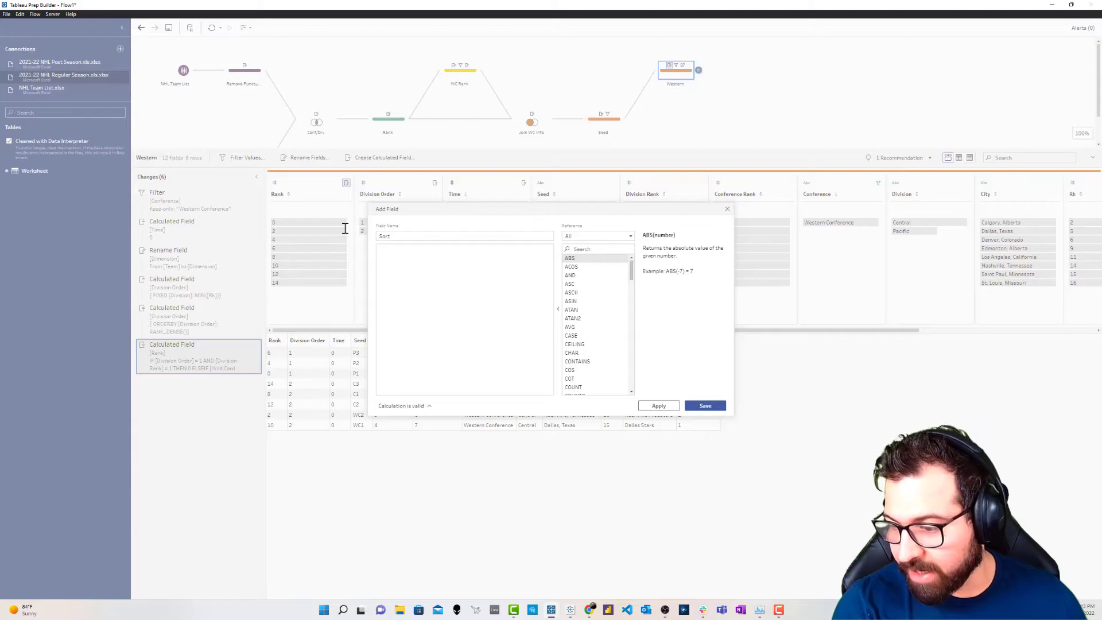
type("ORDE")
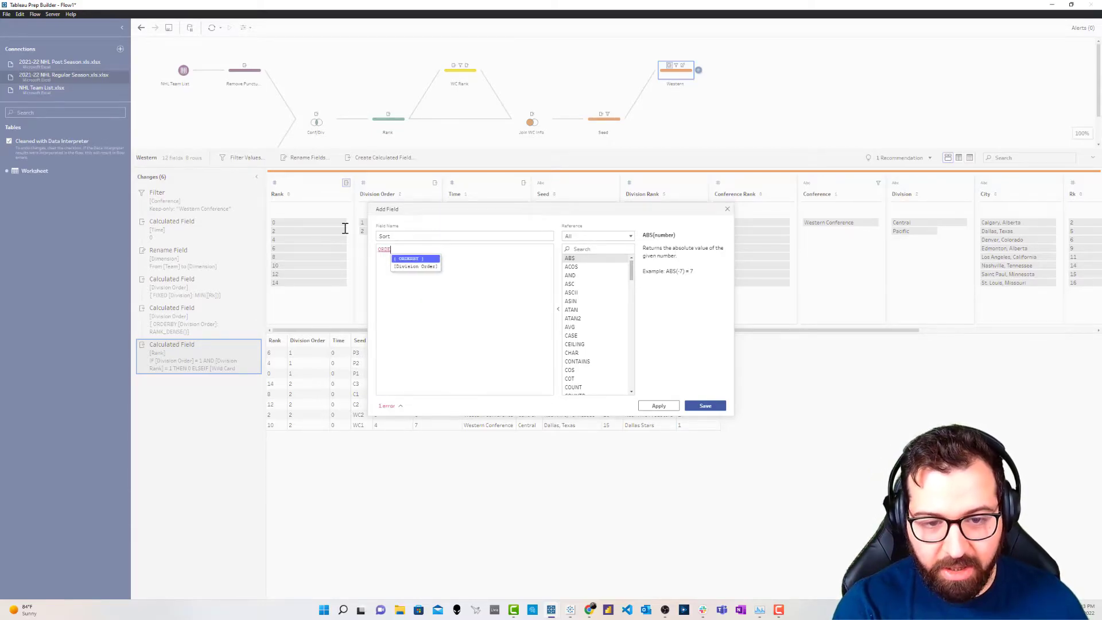
key("Return")
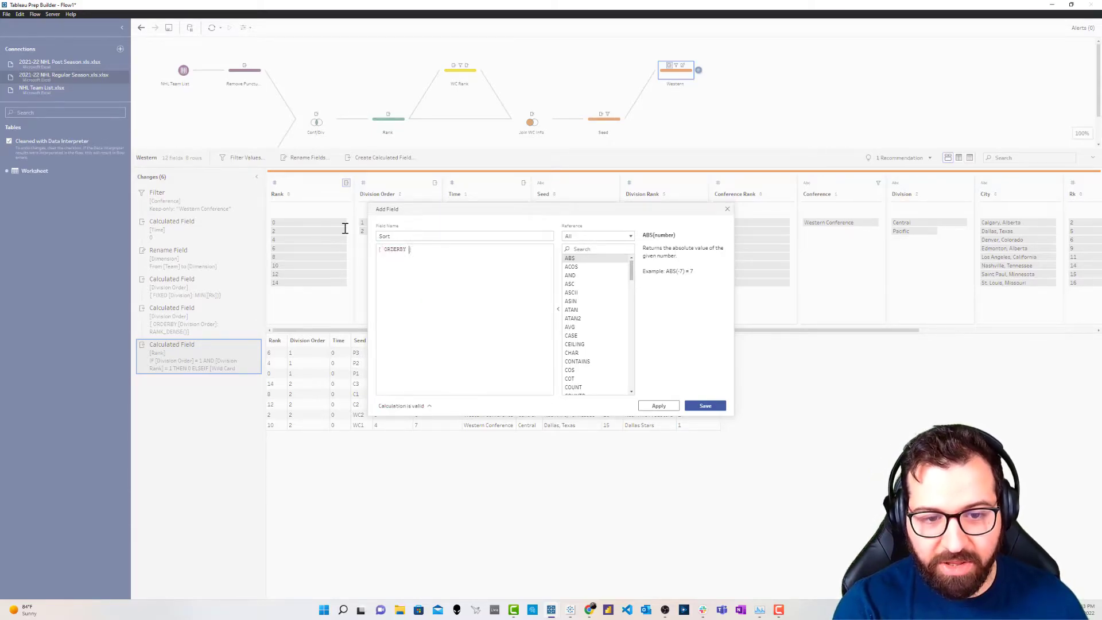
type("[Rank]")
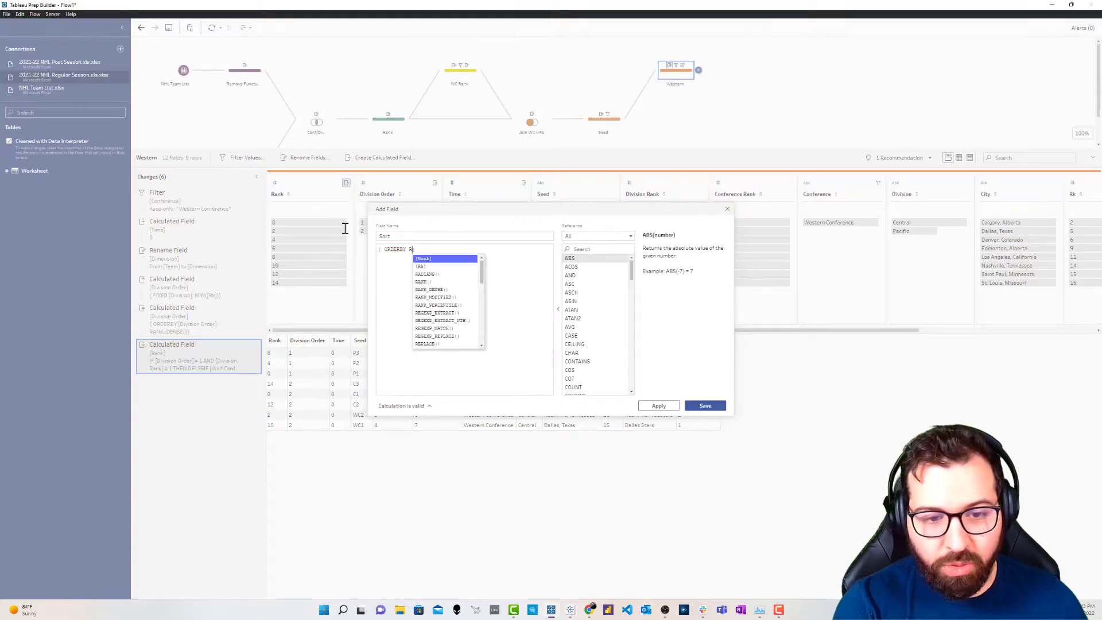
key("Return")
type("L")
key("BackSpace")
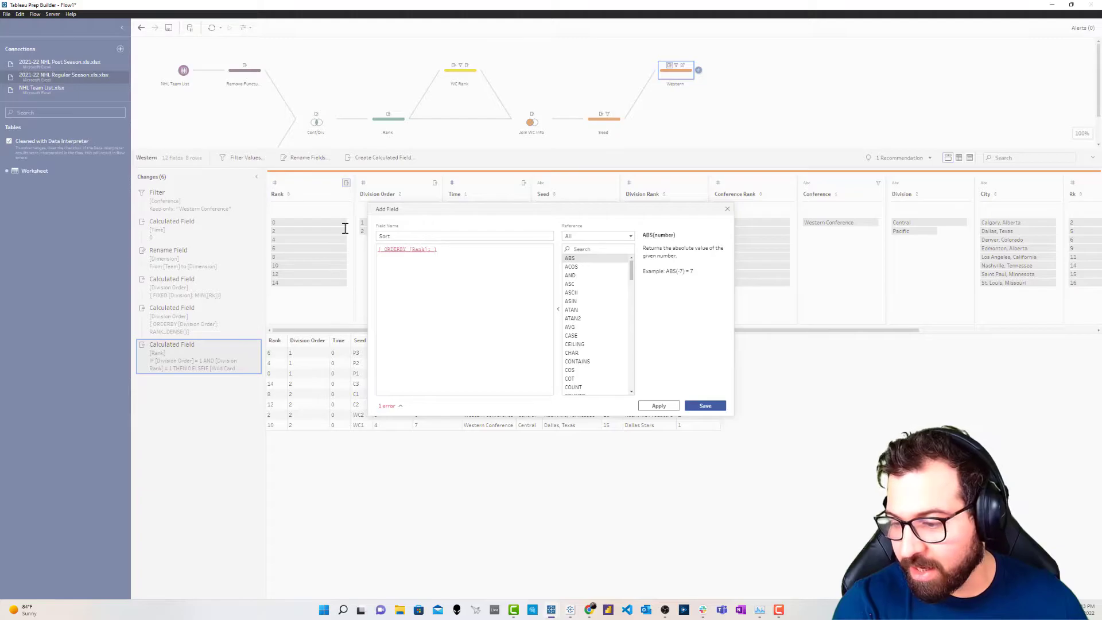
type("L")
key("BackSpace")
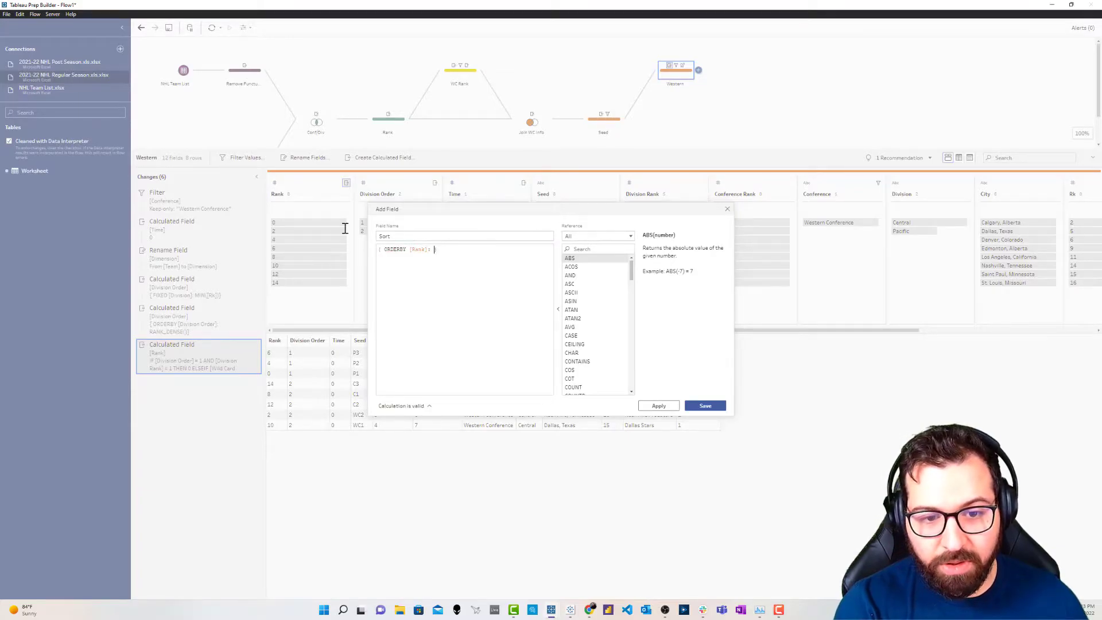
type("ASC: RAN")
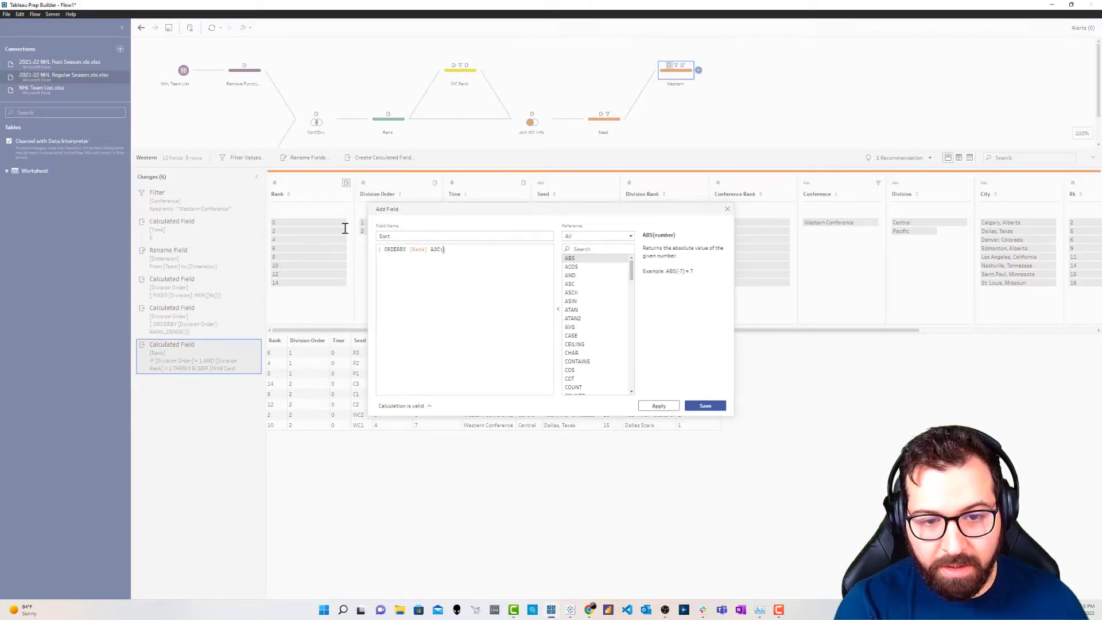
type("K()")
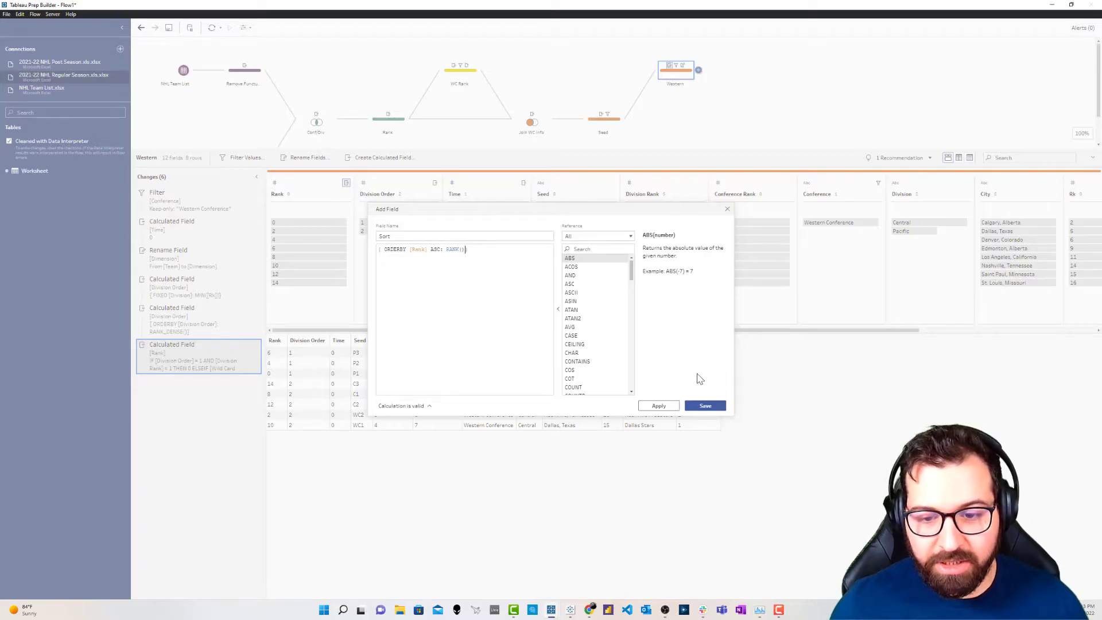
left_click(705, 406)
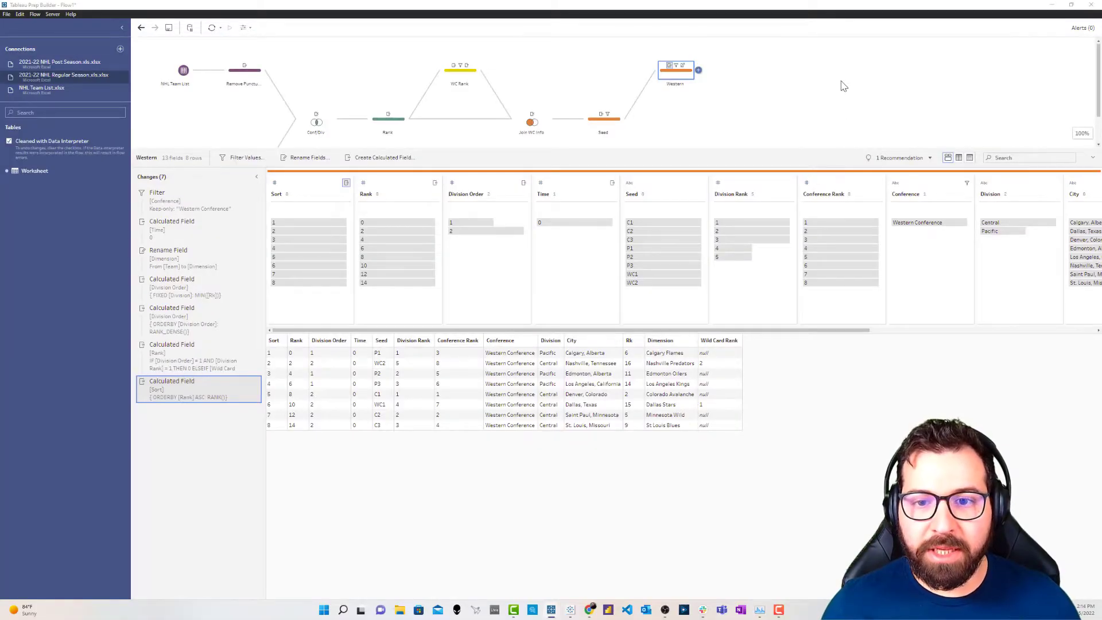
right_click(682, 76)
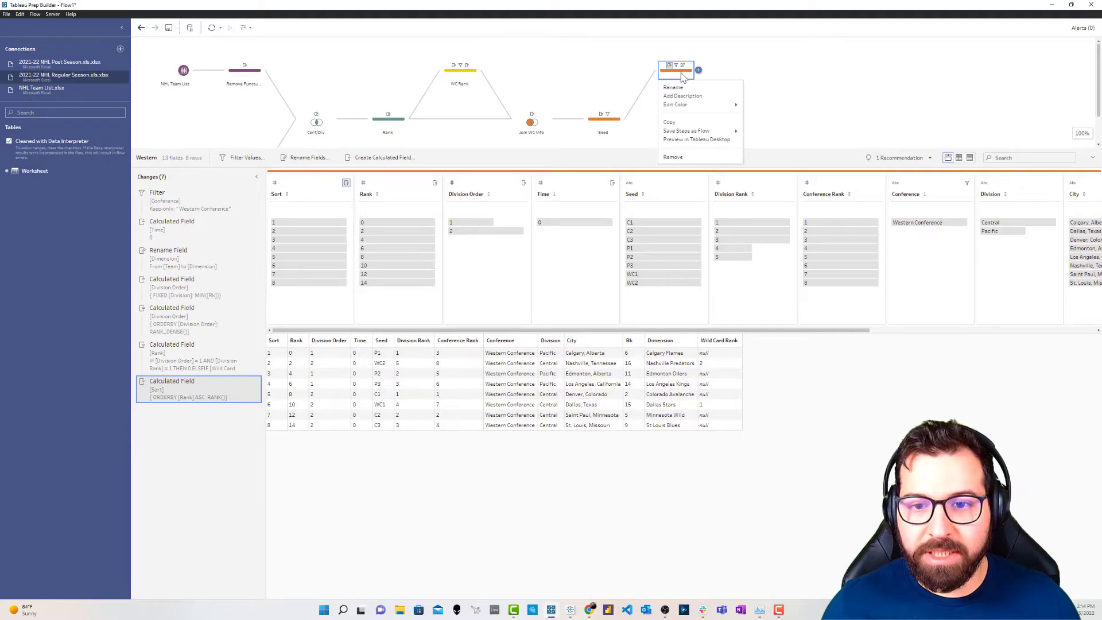
left_click(682, 121)
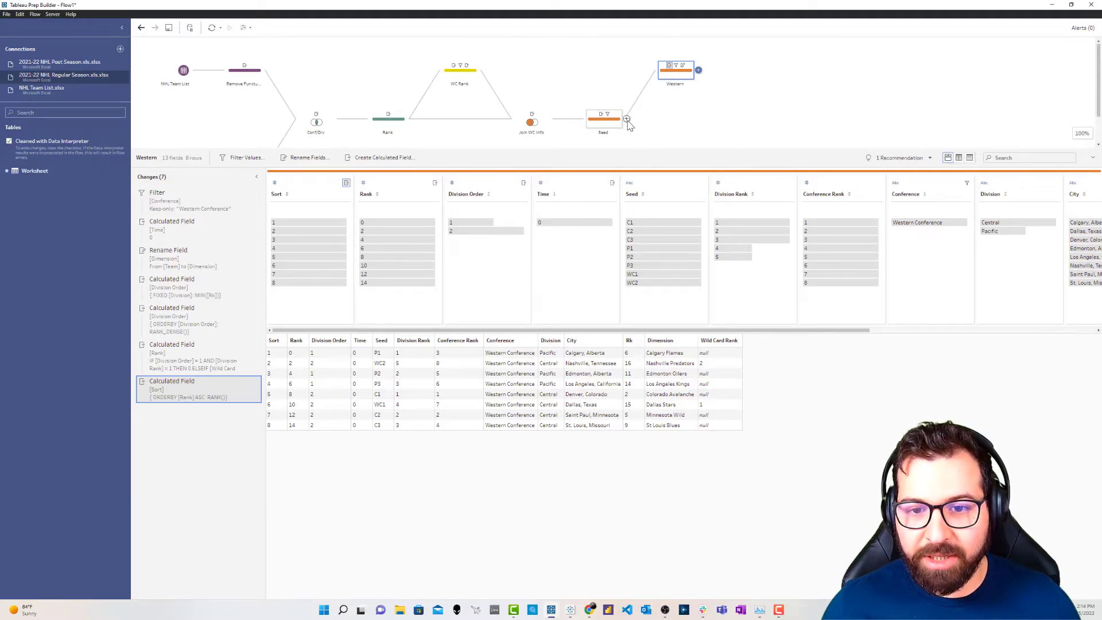
left_click(627, 119)
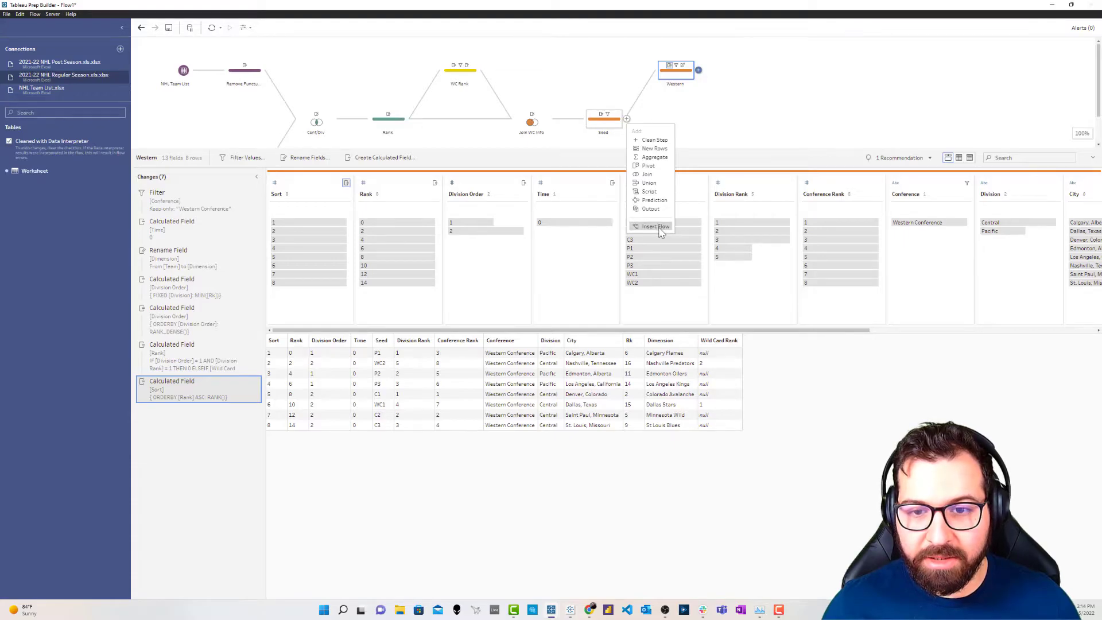
left_click(656, 227)
left_click(715, 412)
Duplicate the Western step in the flow and attach the copy to the Seed step as a second branch.
right_click(682, 79)
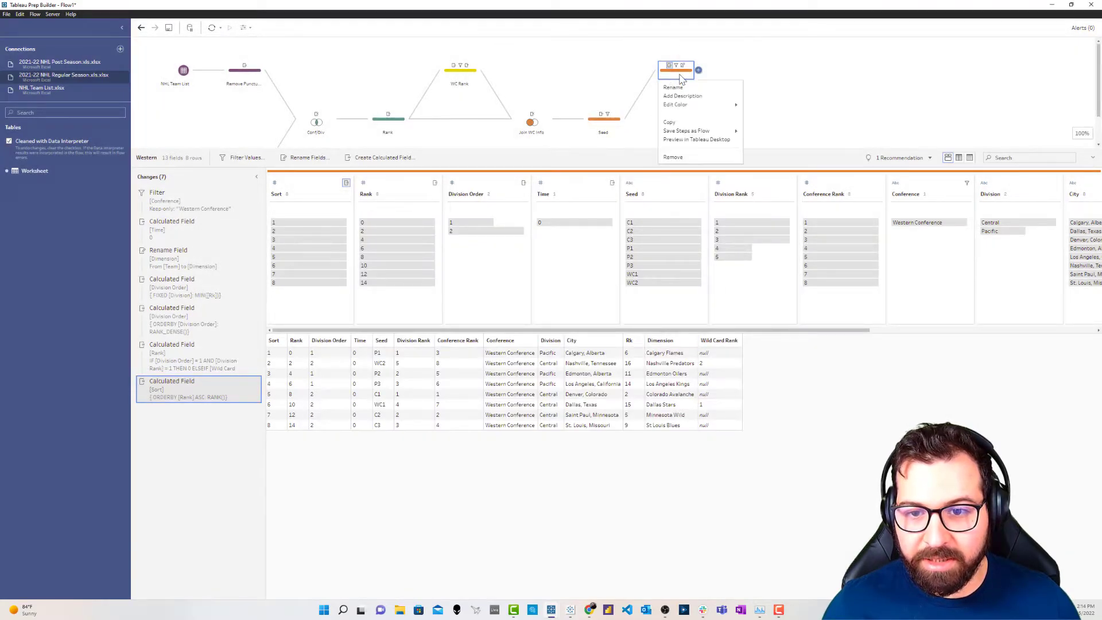
left_click(675, 122)
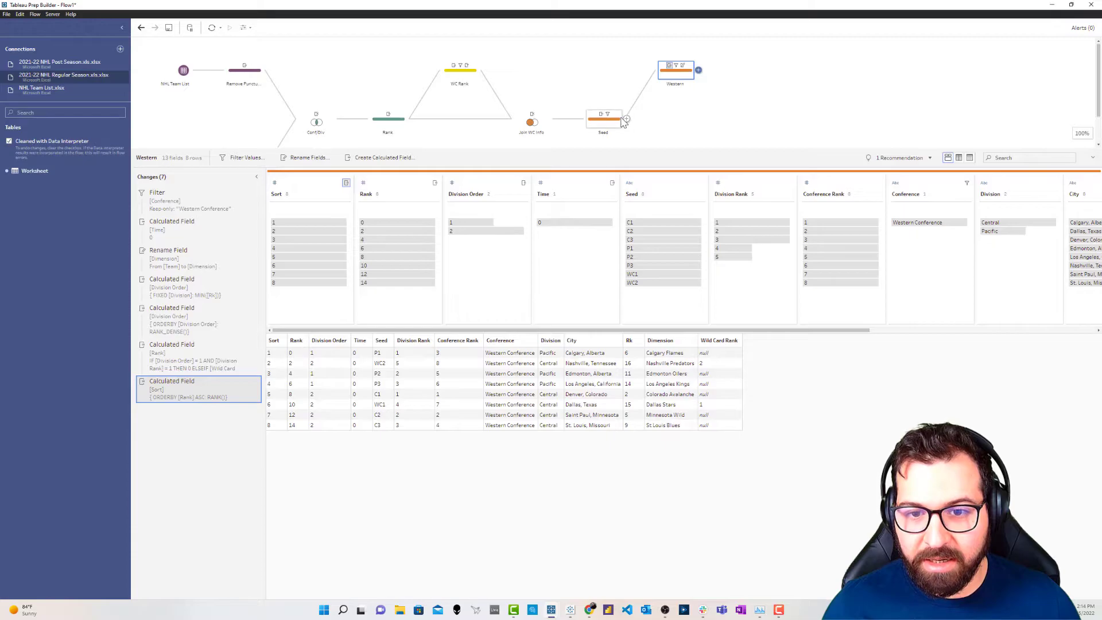
left_click(626, 120)
left_click(627, 119)
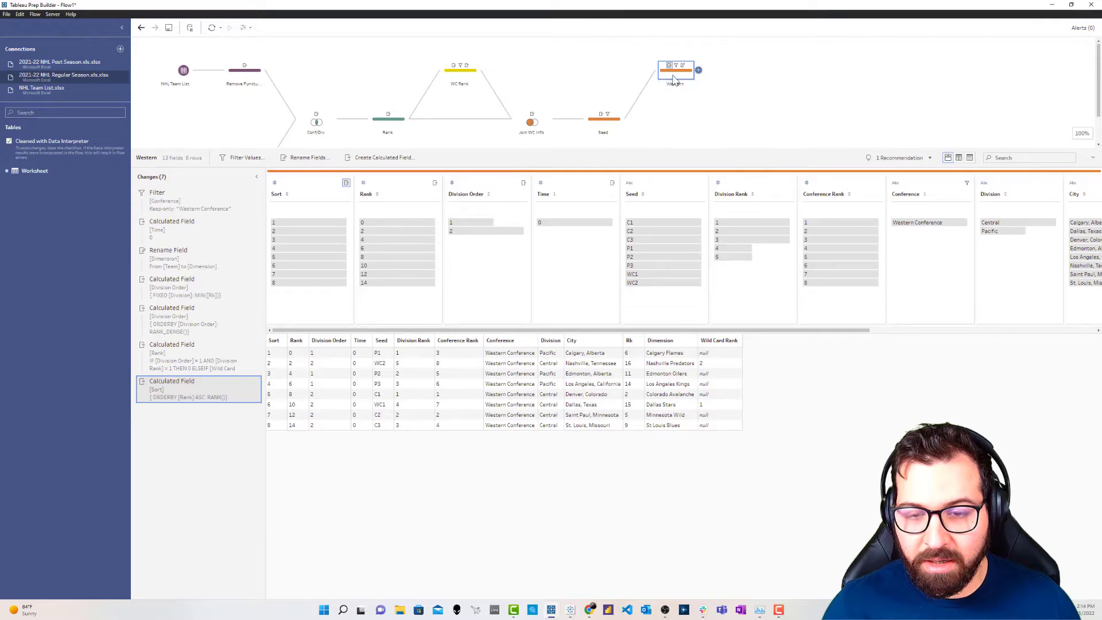
left_click(627, 119)
left_click(641, 119)
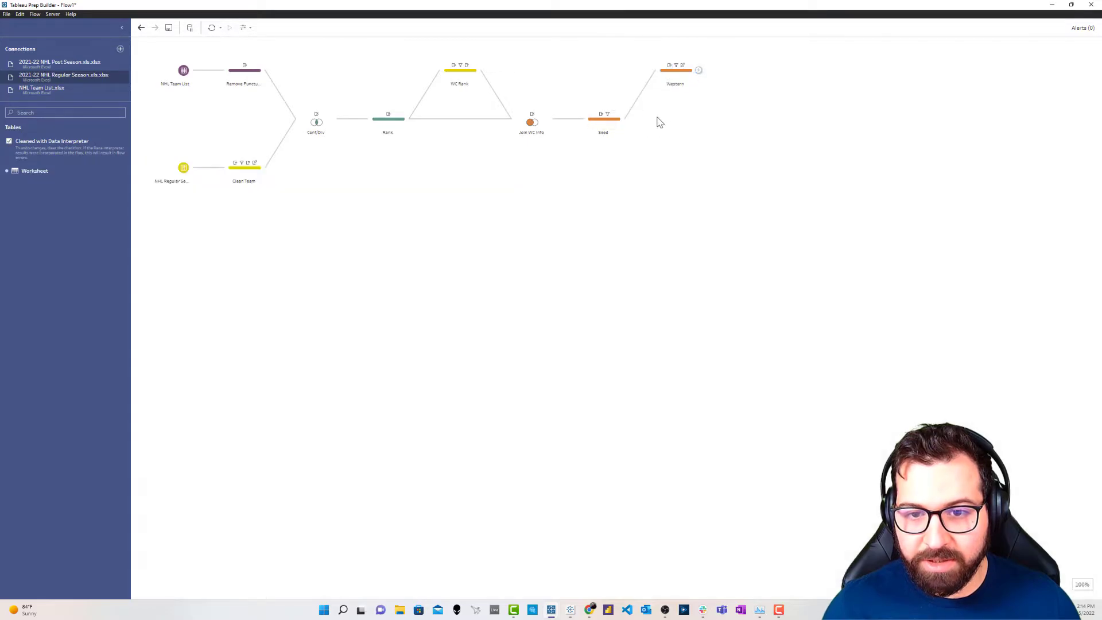
left_click(627, 119)
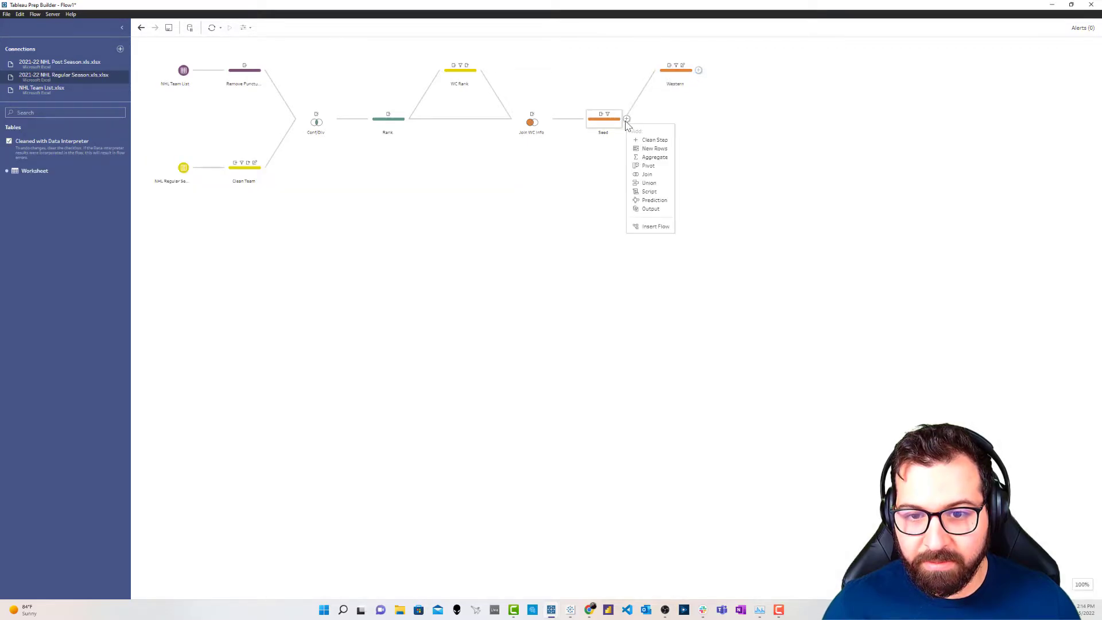
left_click(676, 82)
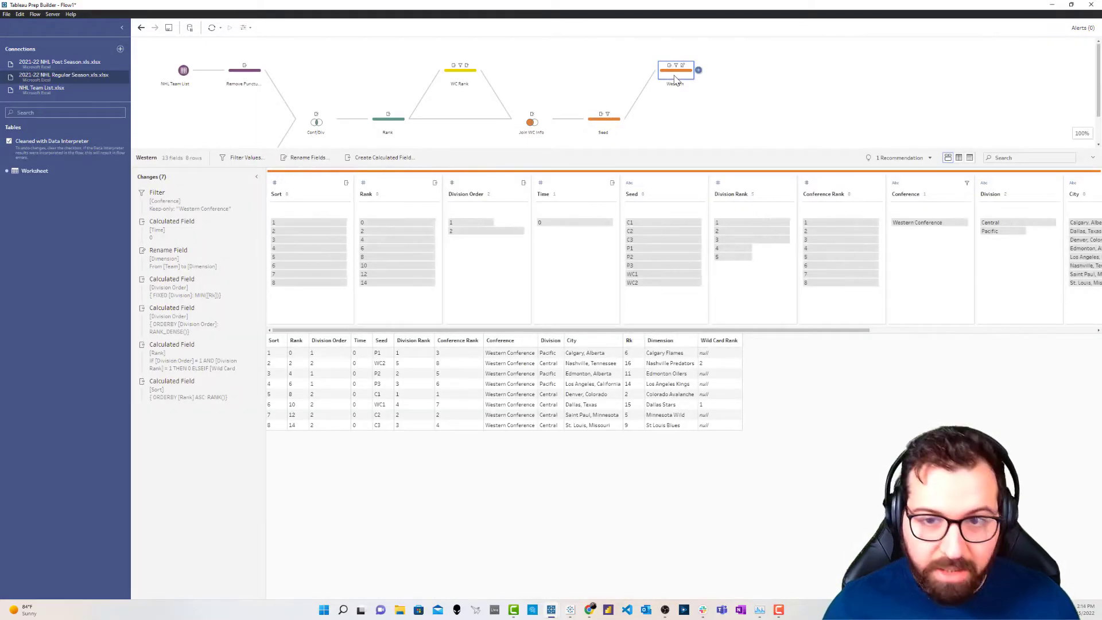
left_click(719, 98)
key("ctrl+v")
left_click_drag(167, 221, 671, 170)
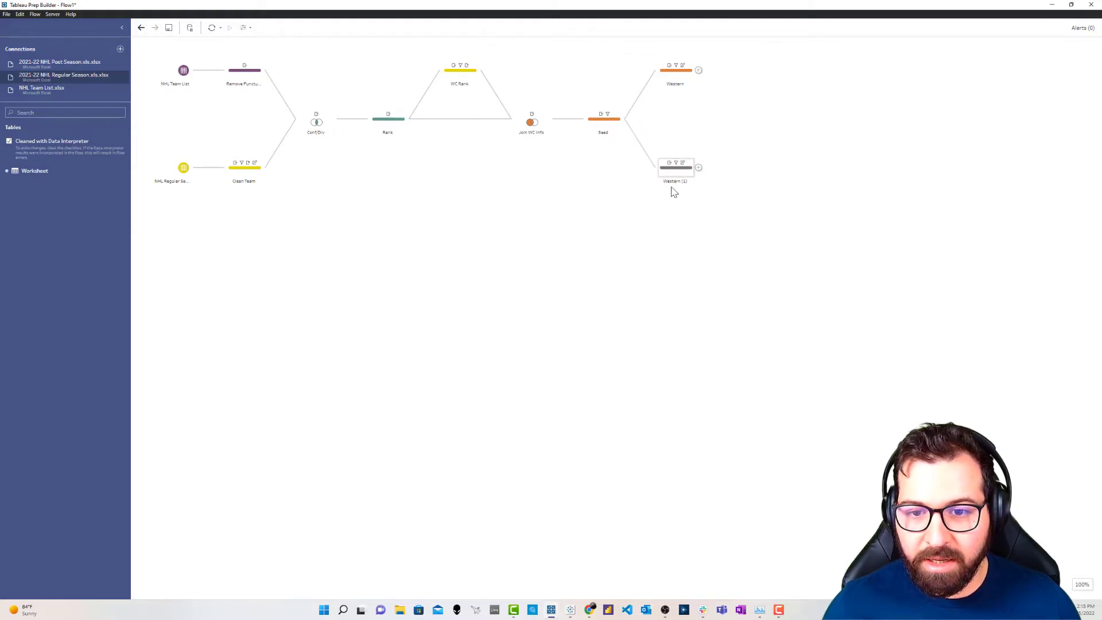
Rename the copied Western step to Eastern.
double_click(674, 181)
type("Eastern")
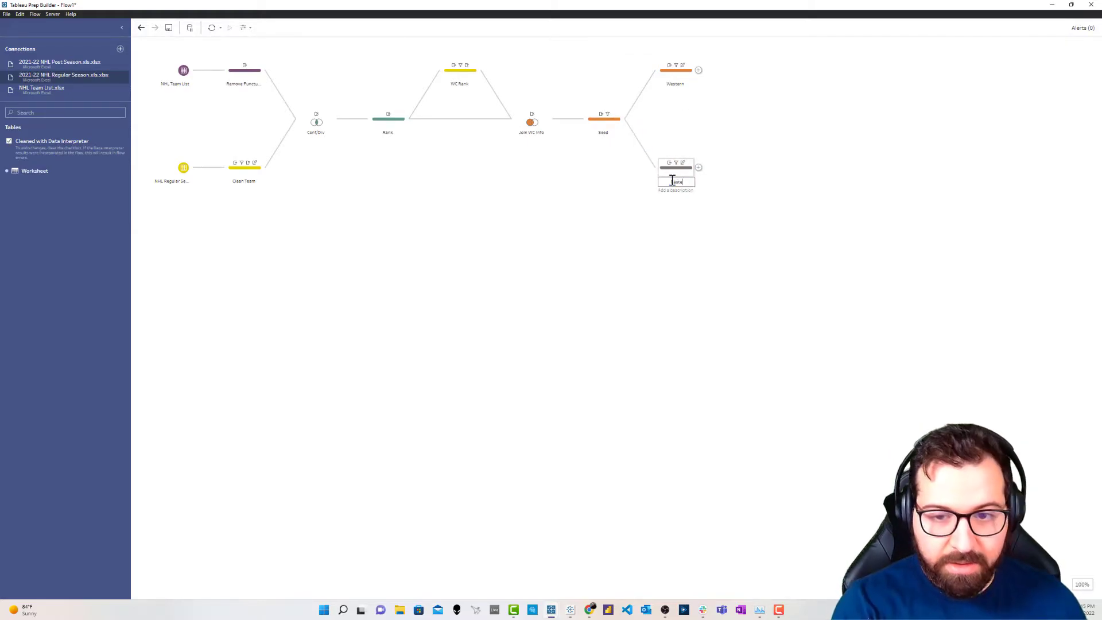
key("Return")
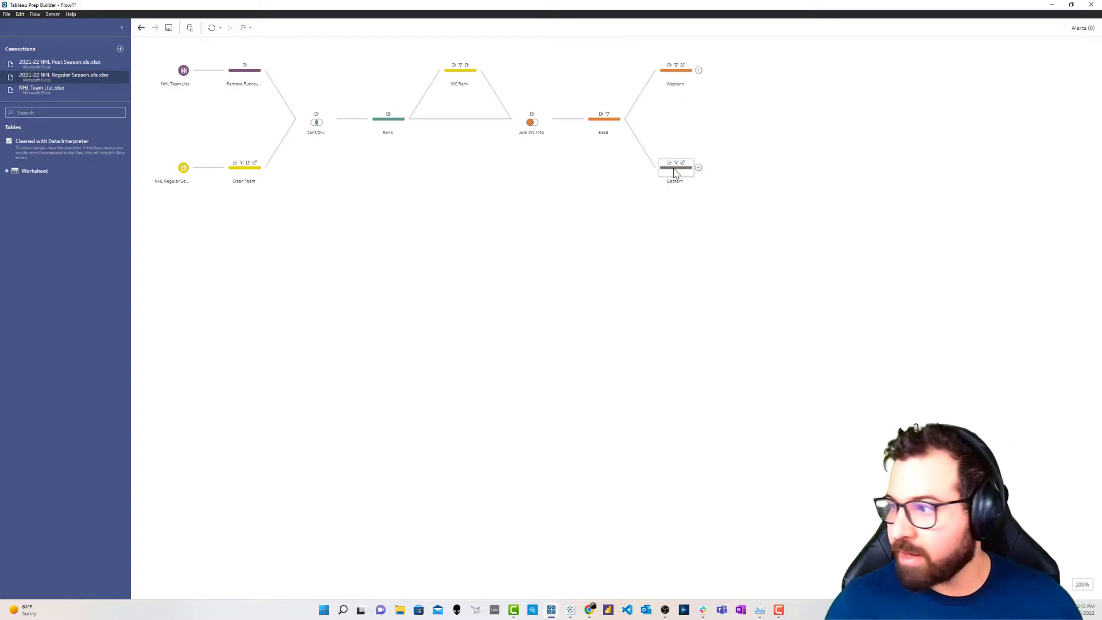
Change the Conference filter in the Eastern step to keep only "Eastern Conference" and save it.
left_click(676, 172)
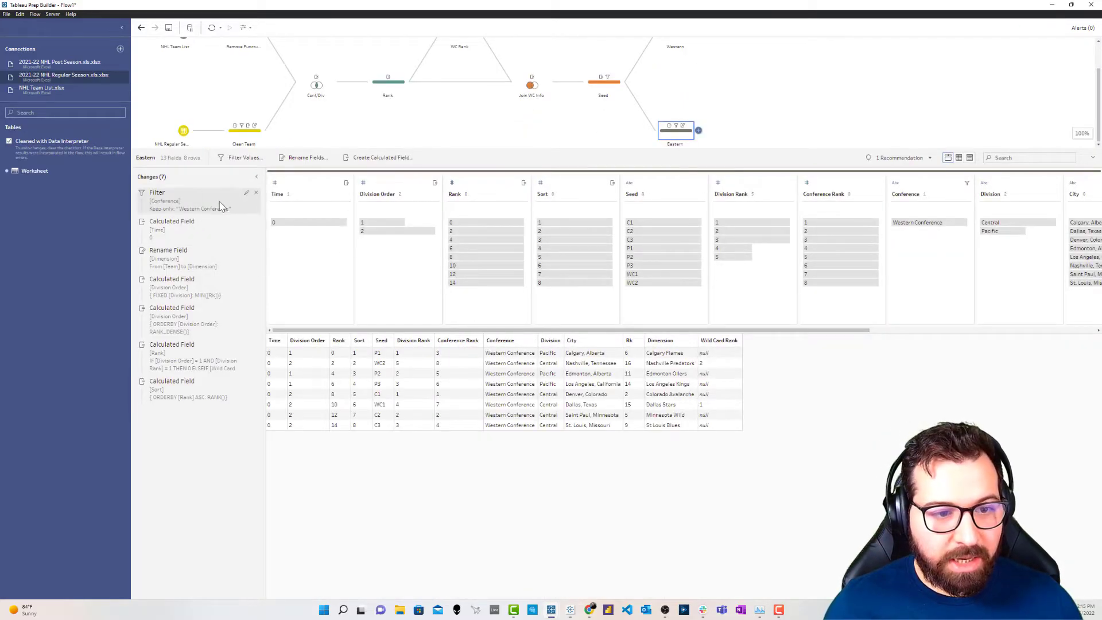
left_click(246, 193)
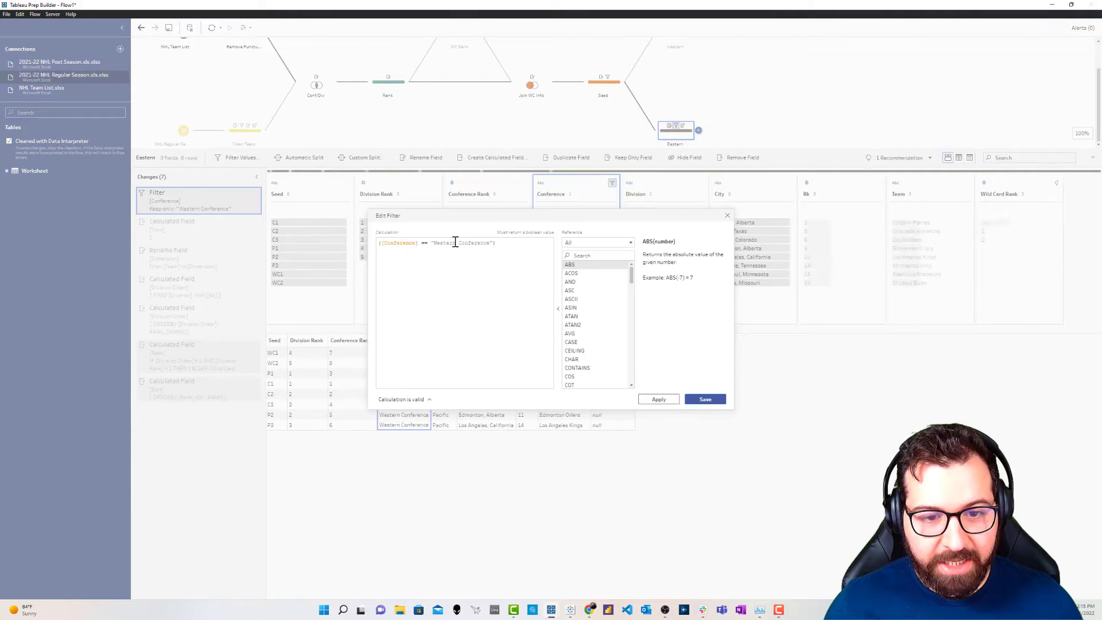
left_click_drag(455, 242, 438, 241)
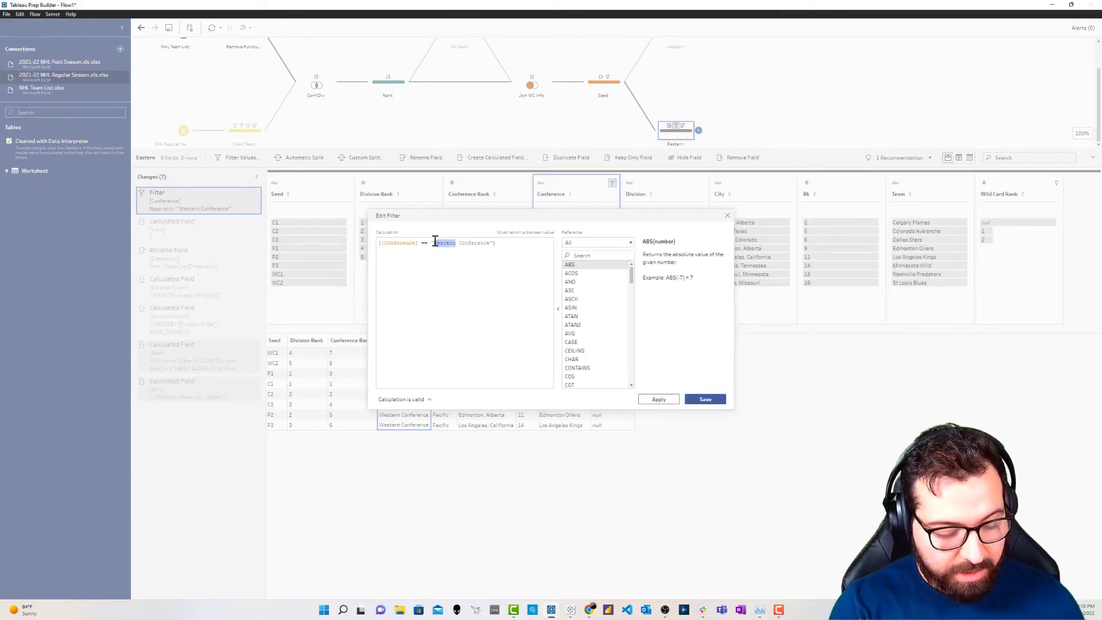
type("Eastern")
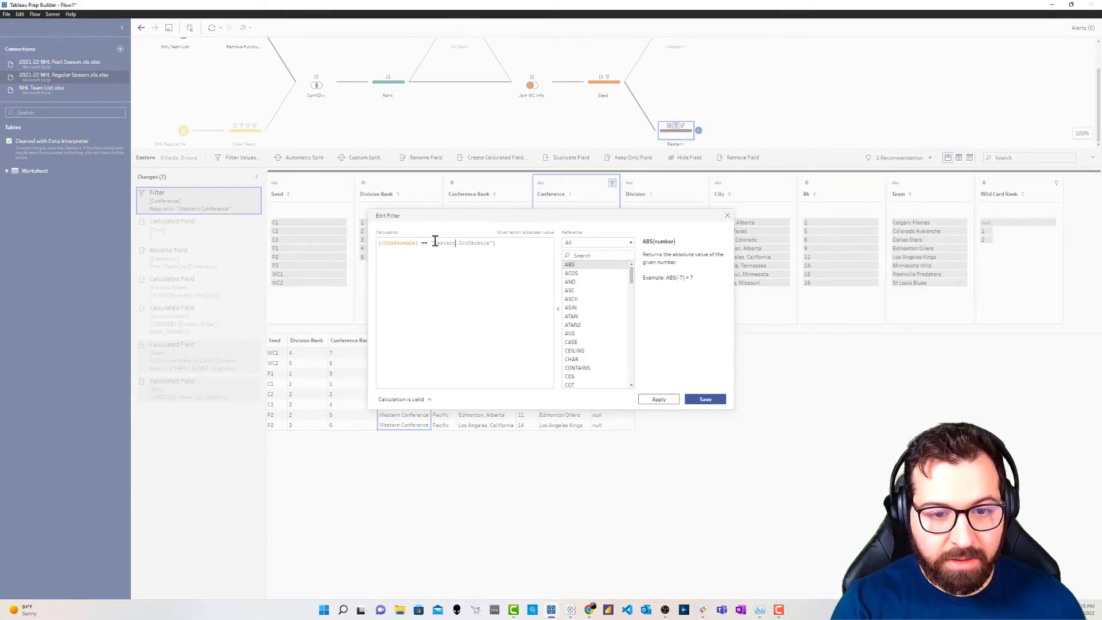
left_click(706, 399)
Set the Time calculated field in the Eastern step to 9 and save it.
left_click(198, 240)
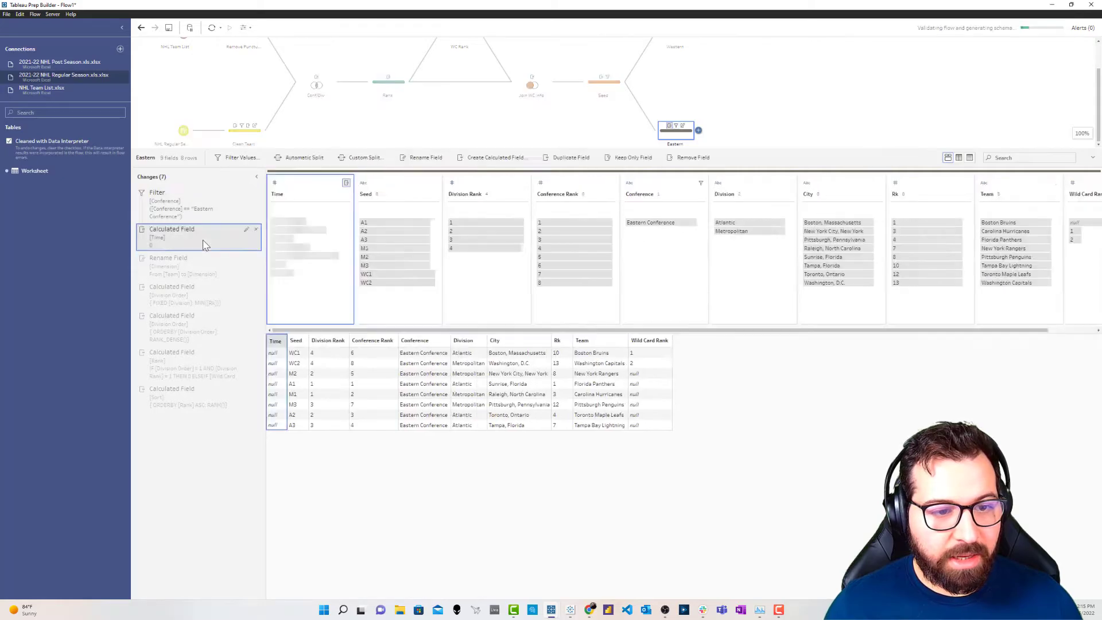
left_click(247, 230)
left_click_drag(399, 248, 362, 248)
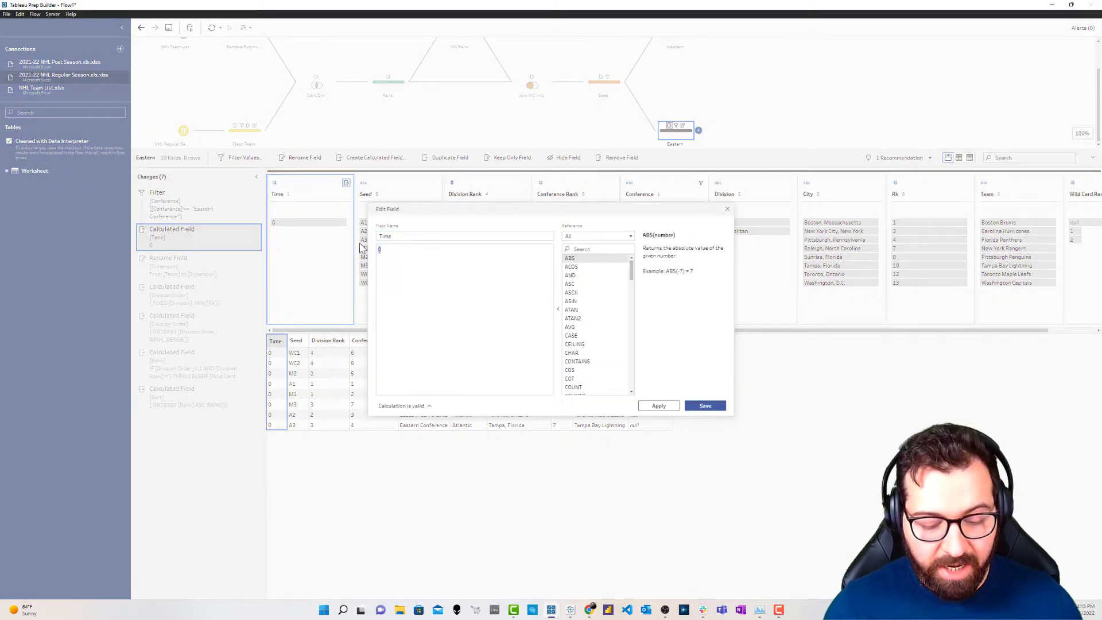
type("9")
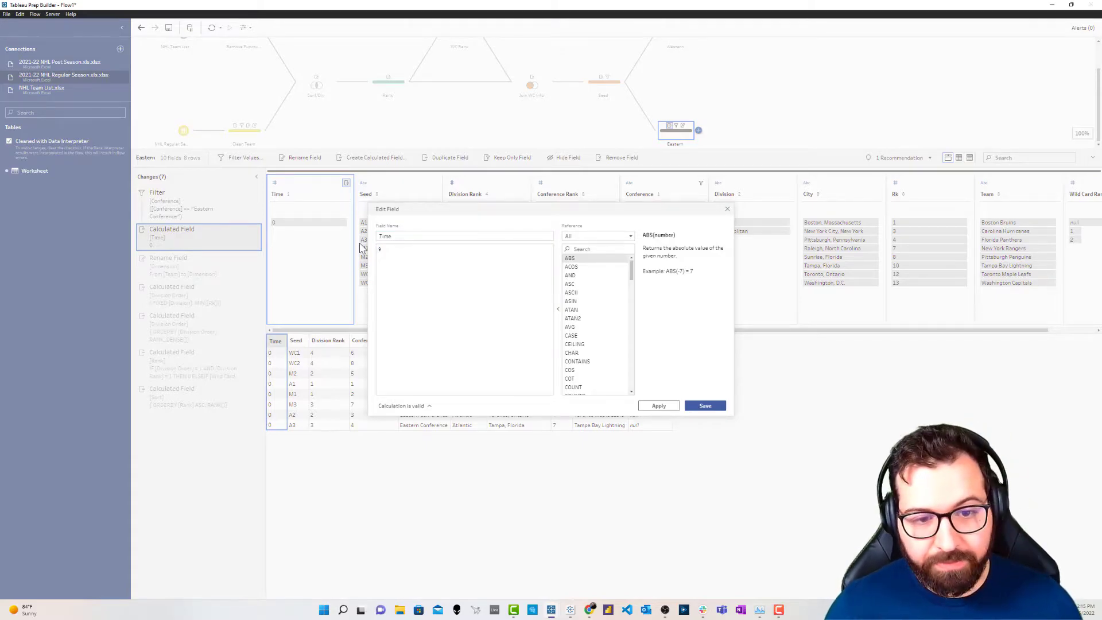
left_click(706, 404)
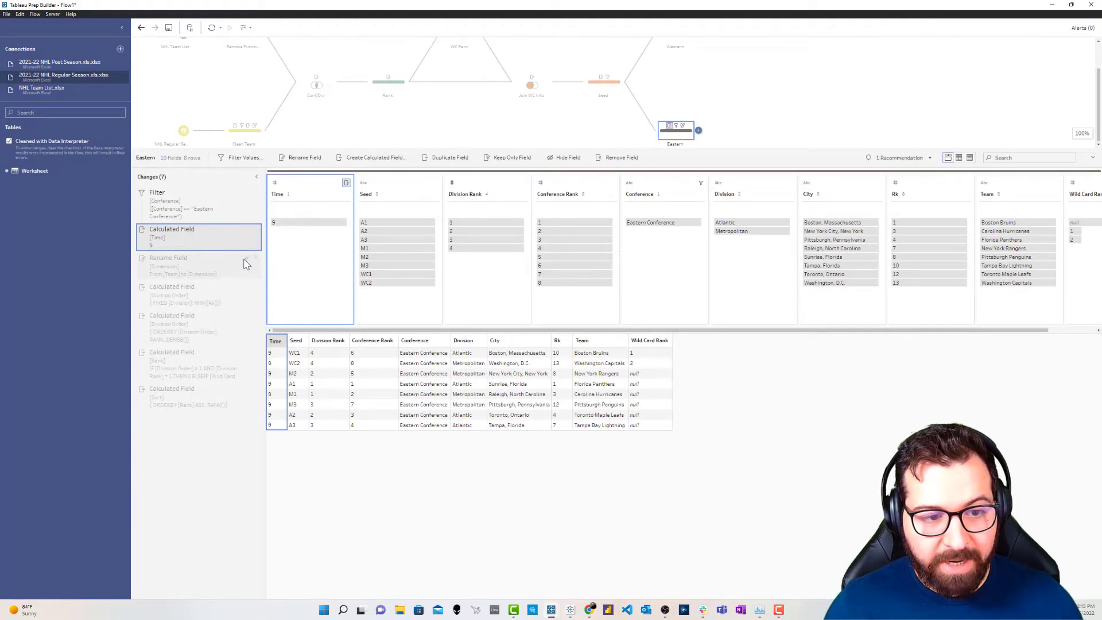
Review the calculated fields in the Eastern step's change history, including the Division Order calculations and the full Rank formula.
left_click(230, 299)
left_click(217, 330)
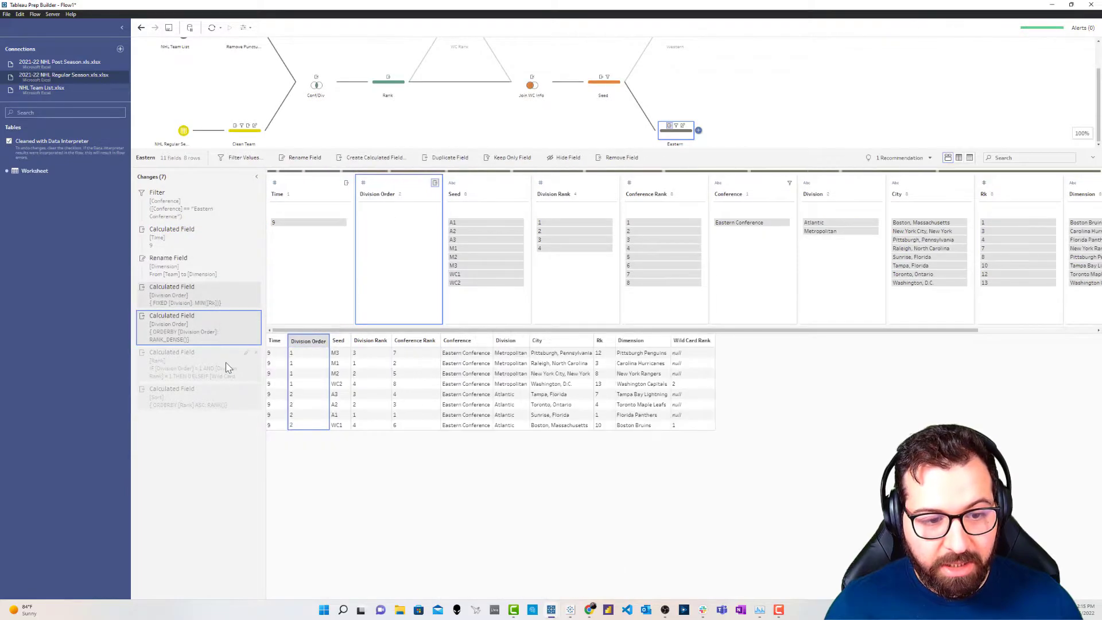
left_click(234, 371)
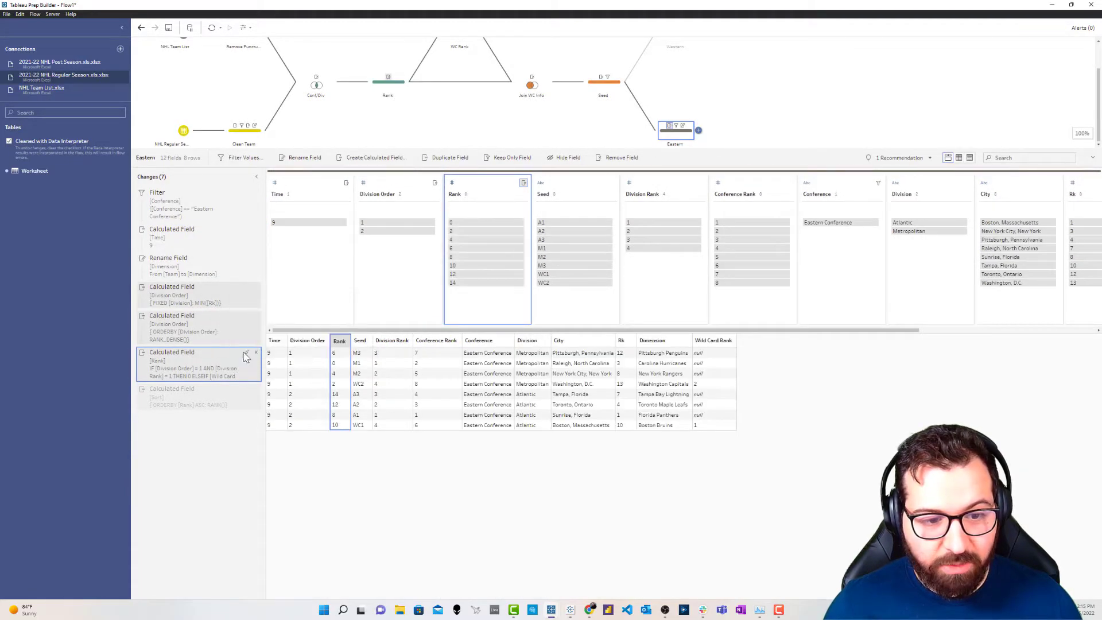
left_click(247, 354)
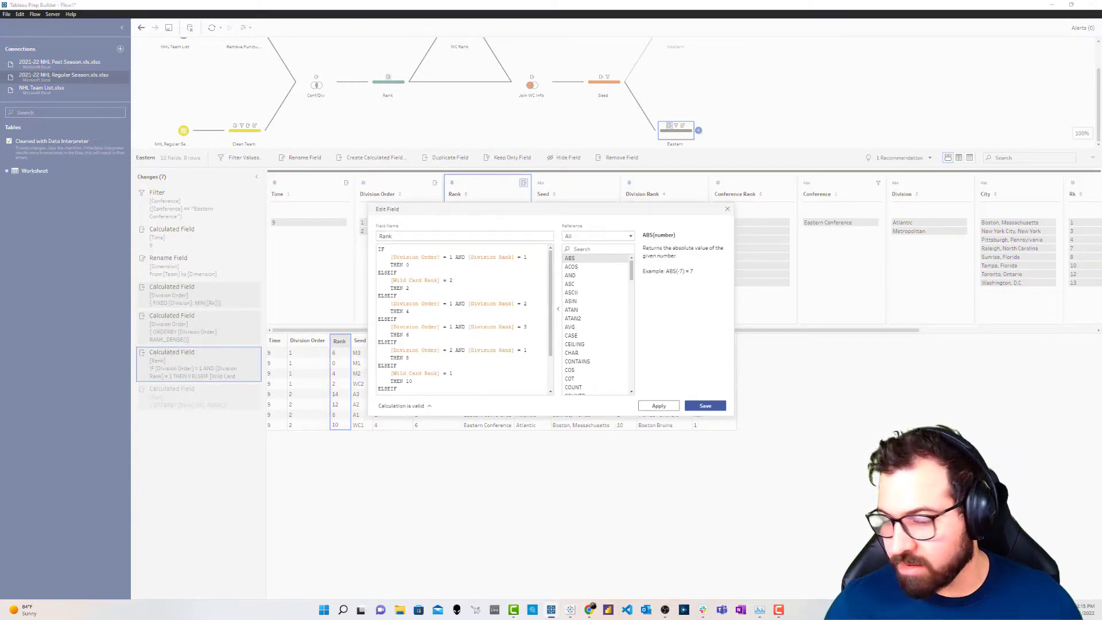
scroll(509, 359, "down", 2)
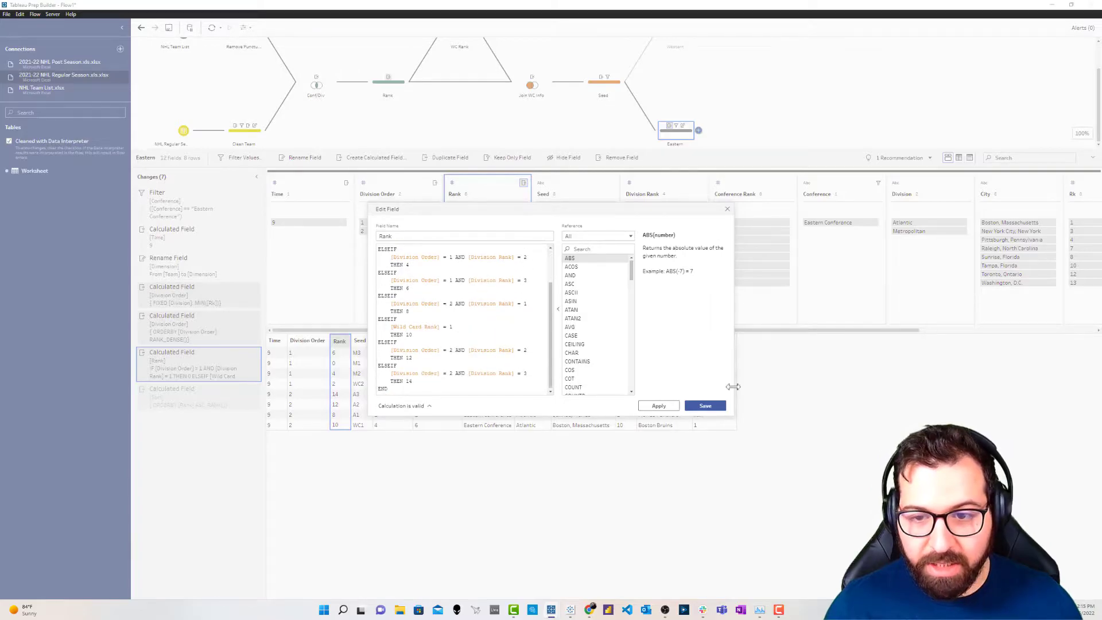
left_click(727, 209)
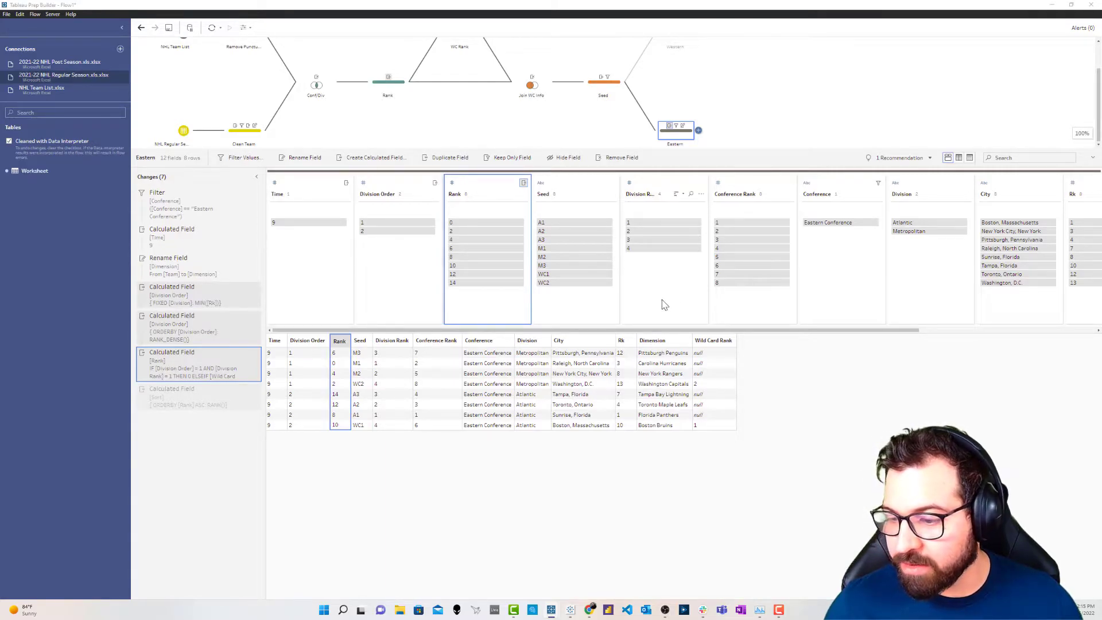
In the Western step, remove Conference Rank, Division Rank, Division Order, Rk and Wild Card Rank, and move Dimension directly after Seed.
scroll(678, 107, "up", 1)
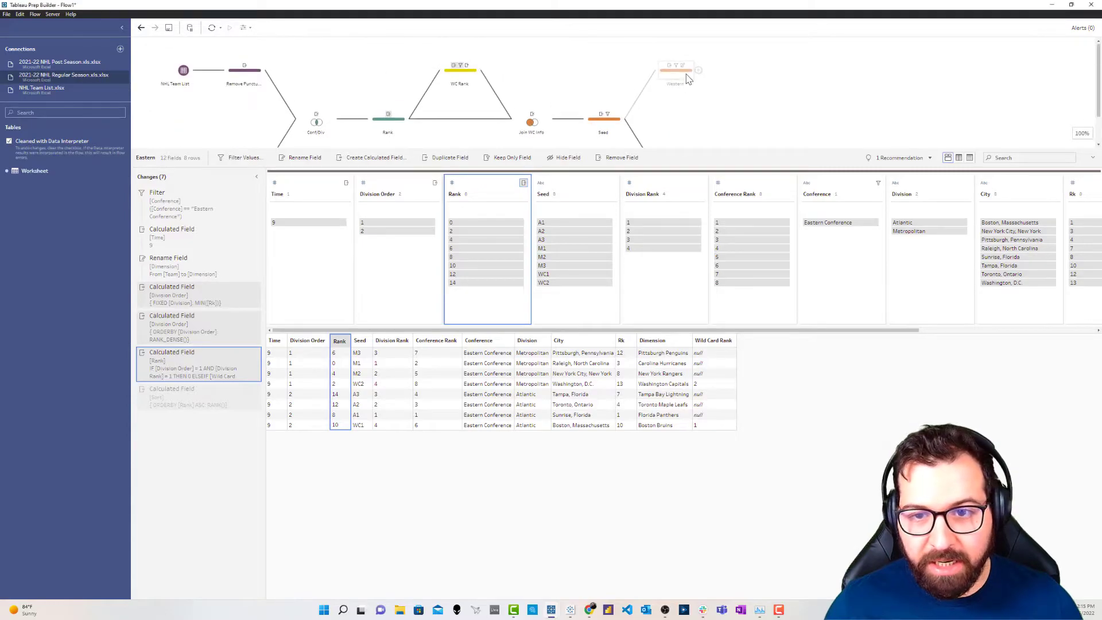
left_click(684, 73)
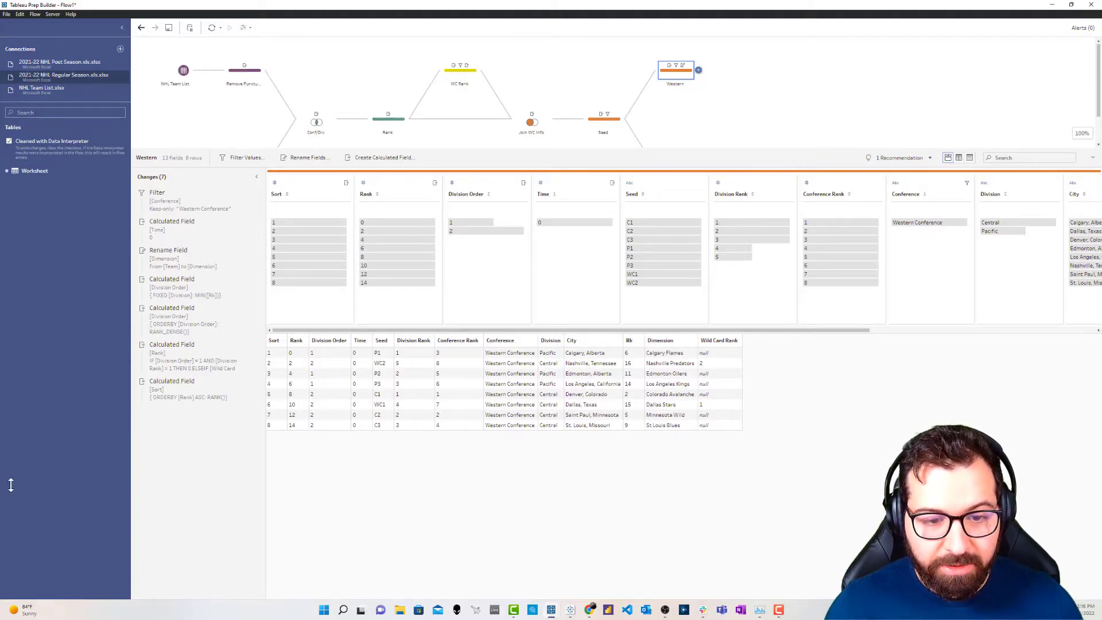
left_click(459, 345)
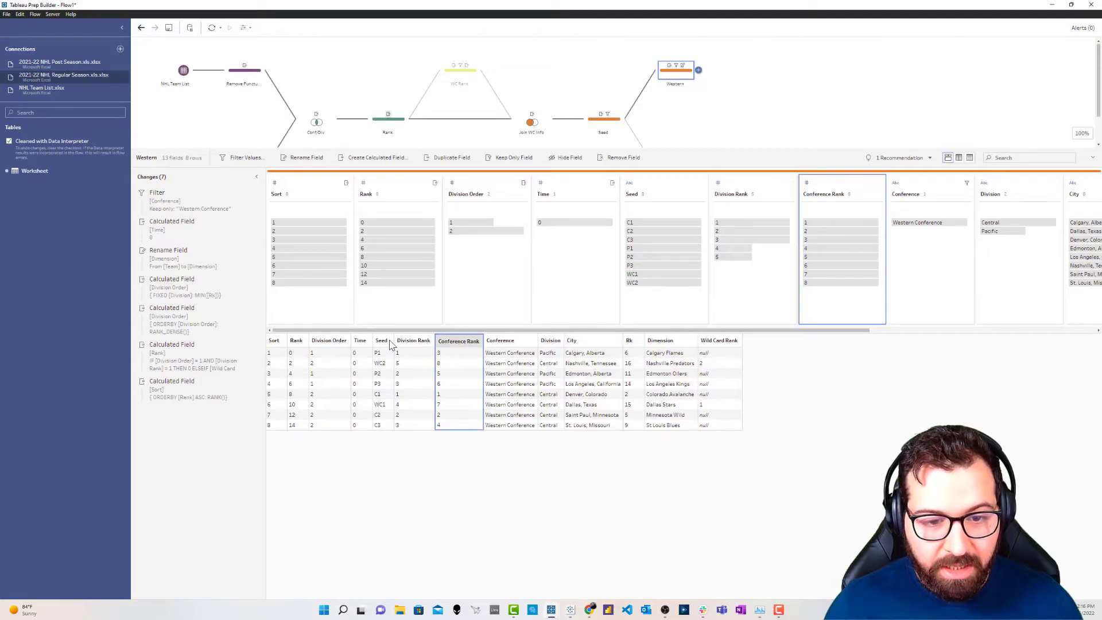
left_click(408, 344, "ctrl")
left_click(325, 348, "ctrl")
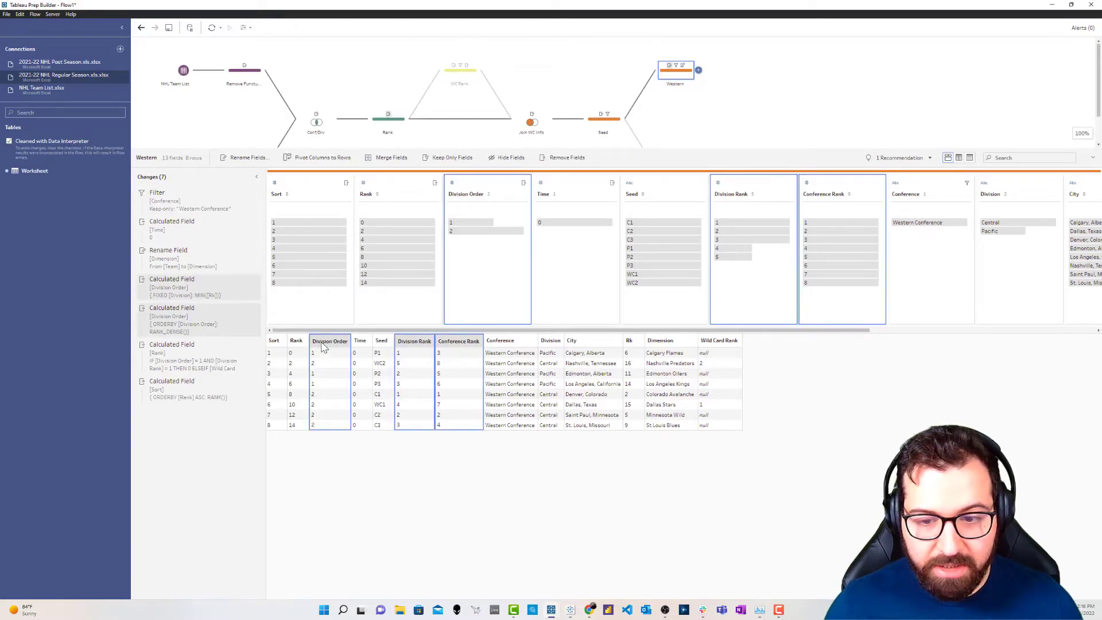
left_click(631, 342, "ctrl")
left_click(719, 343, "ctrl")
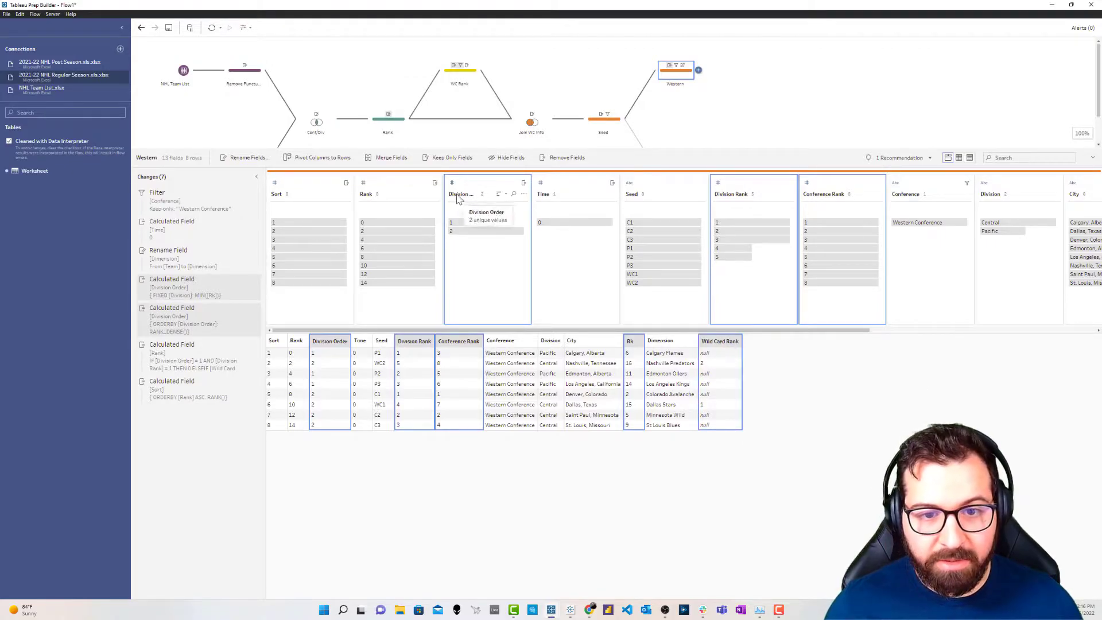
left_click(554, 158)
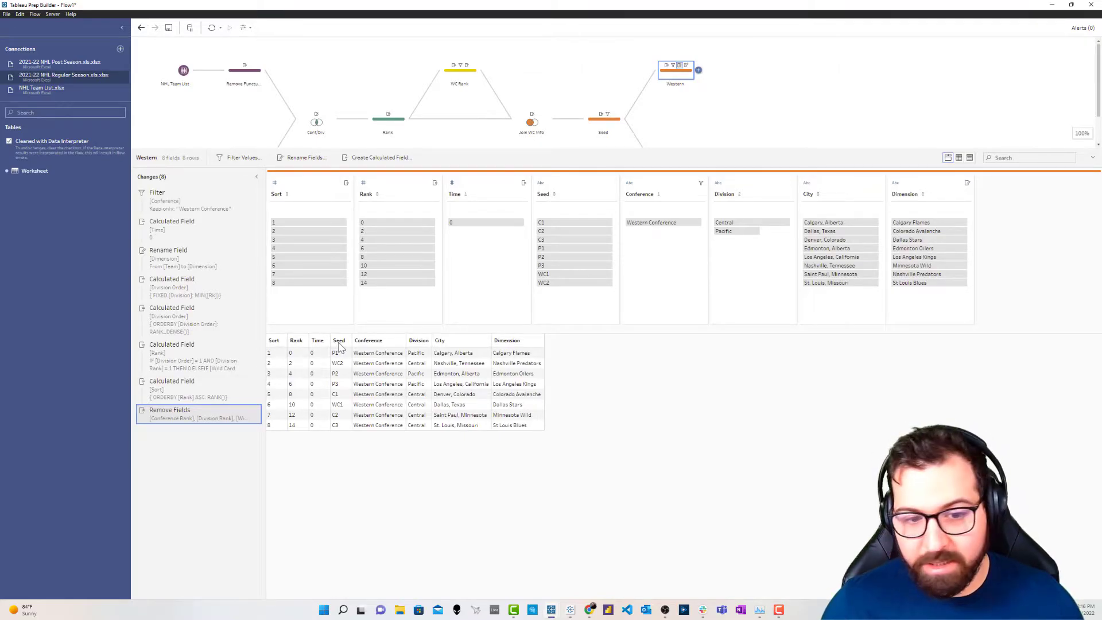
left_click_drag(519, 342, 361, 342)
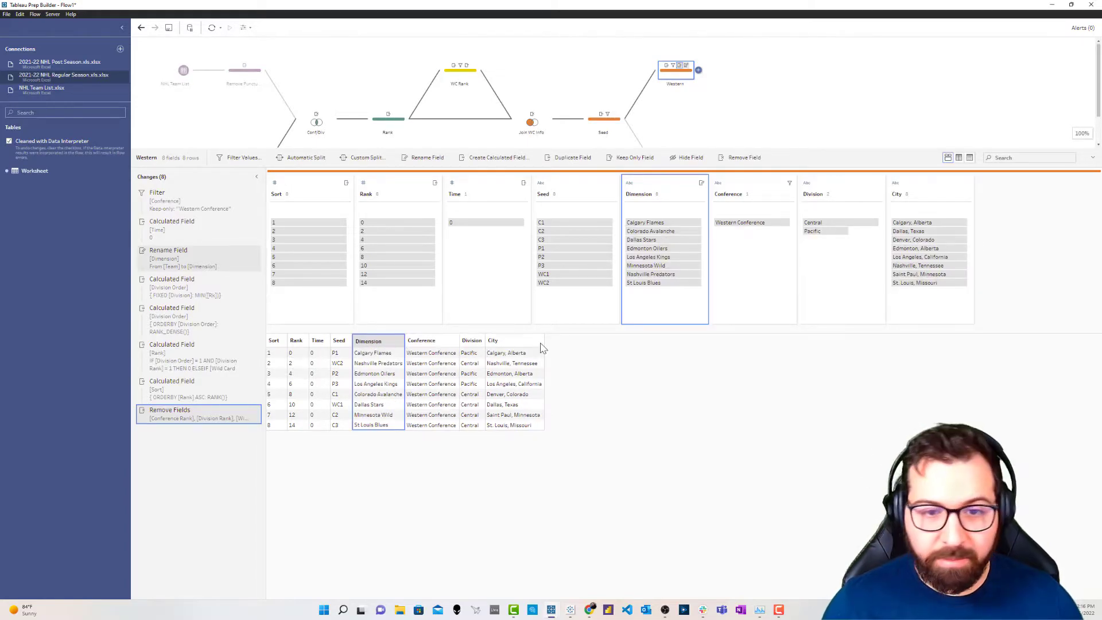
In the Eastern step, remove the Division Rank, Conference Rank, Division Order, Rk and Wild Card Rank fields.
left_click(660, 116)
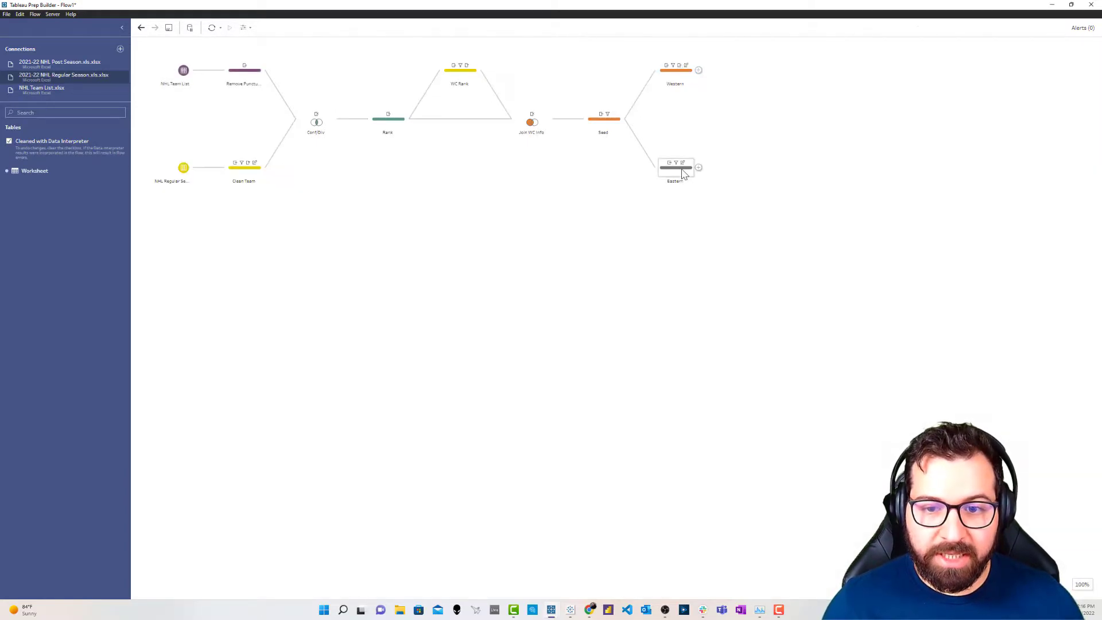
left_click(677, 167)
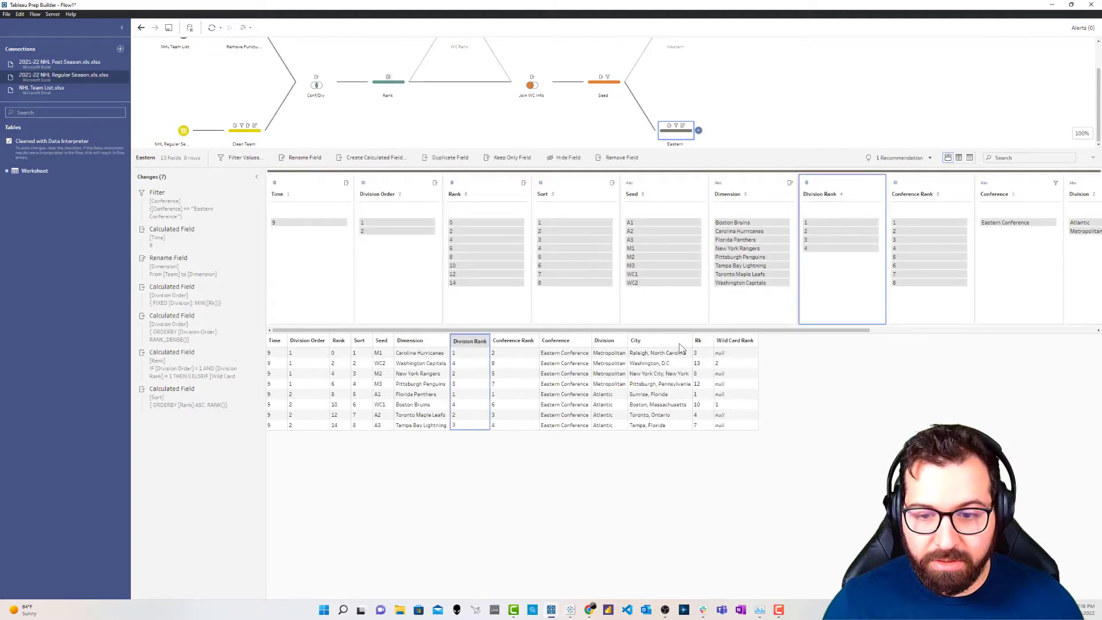
left_click(730, 342, "ctrl")
left_click(698, 341, "ctrl")
left_click(512, 341, "ctrl")
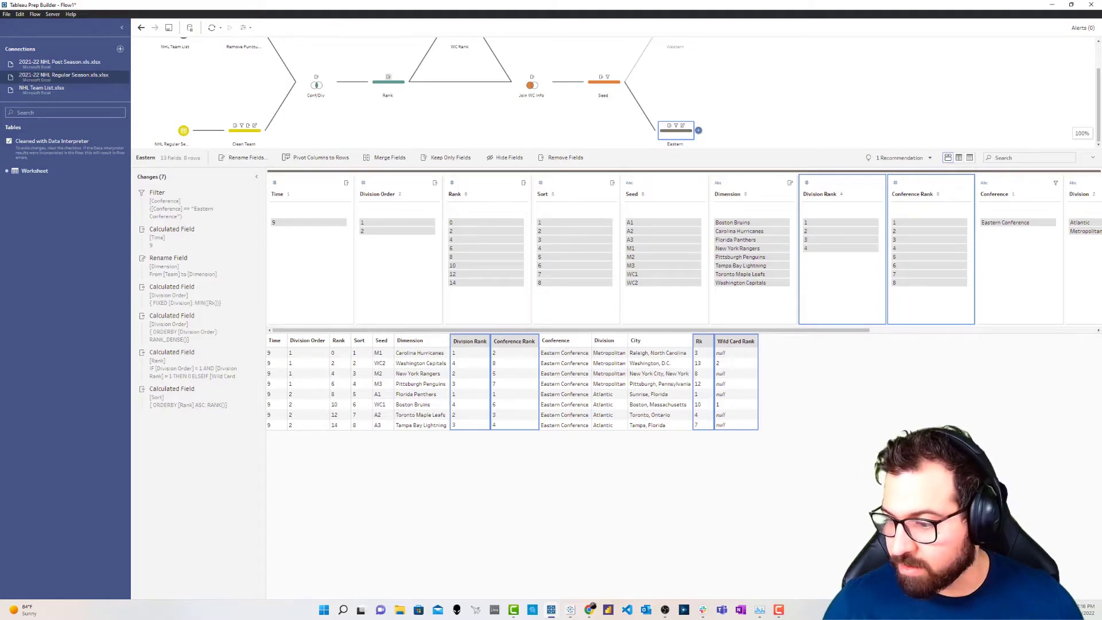
left_click(317, 345, "ctrl")
left_click(561, 159)
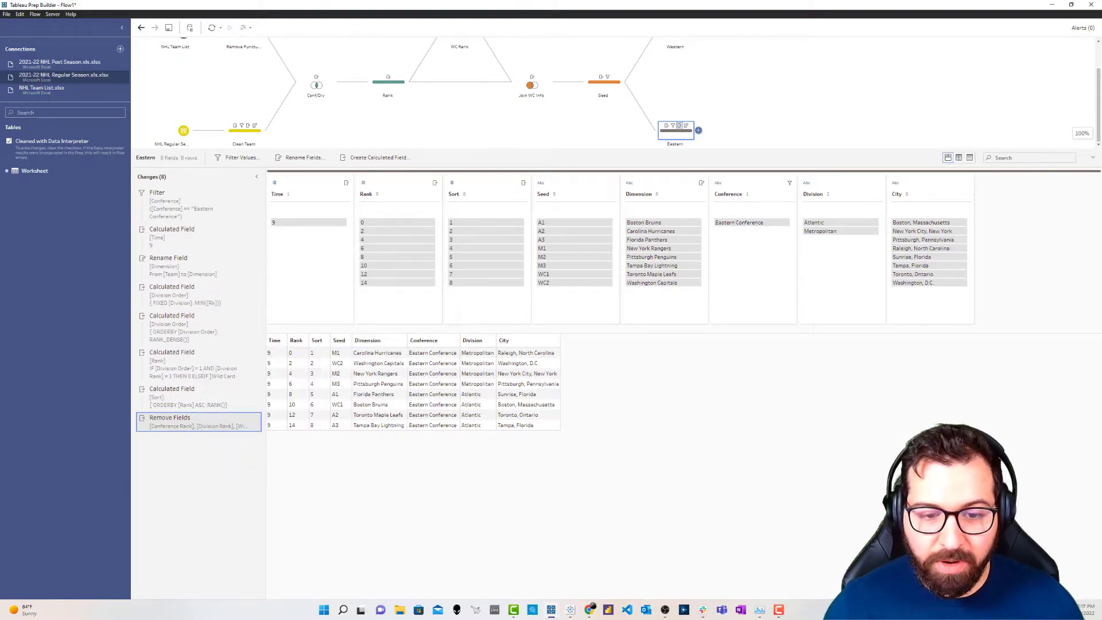
Union the Western and Eastern steps in the flow.
left_click(749, 120)
left_click_drag(676, 70, 684, 185)
left_click_drag(761, 83, 749, 127)
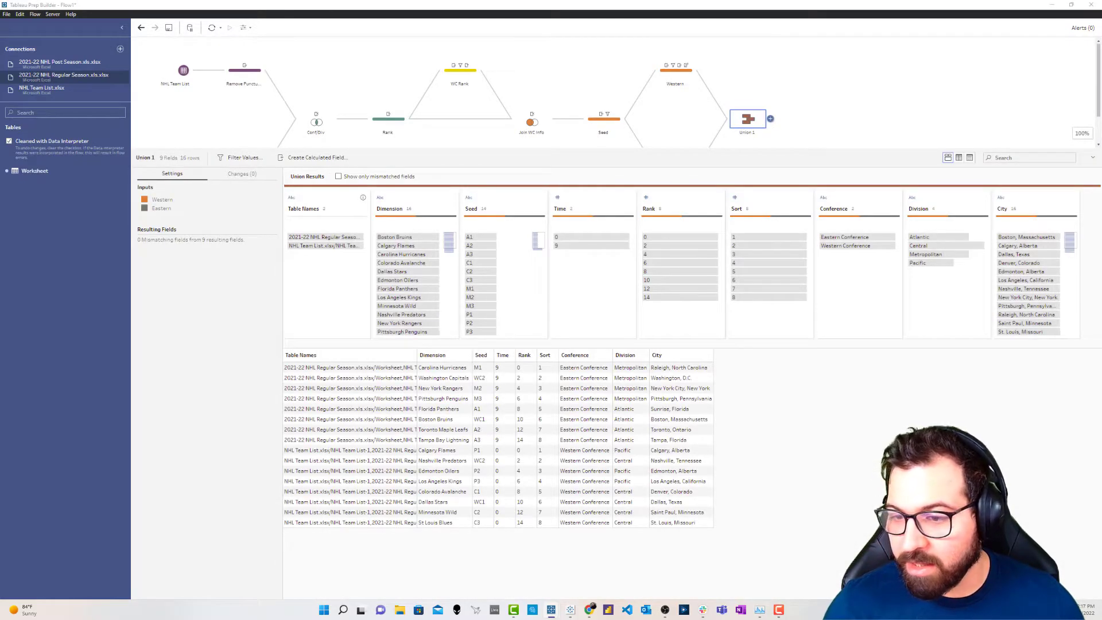
Remove the Table Names and Sort fields from the union and rename the union step Union Confs.
left_click(244, 174)
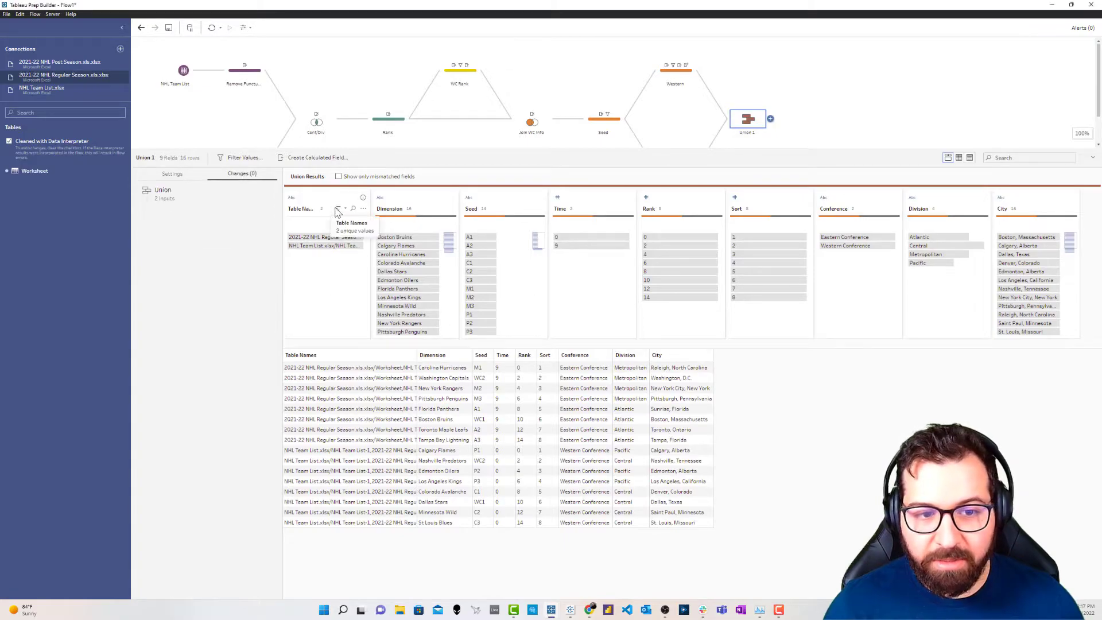
left_click(338, 205)
left_click(637, 158)
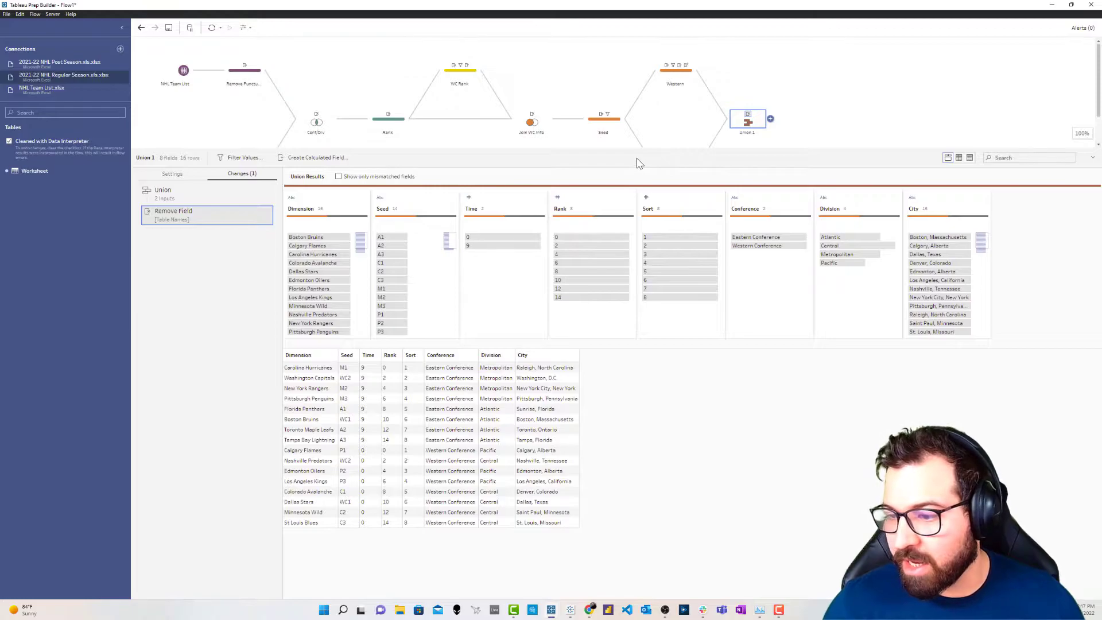
left_click(663, 198)
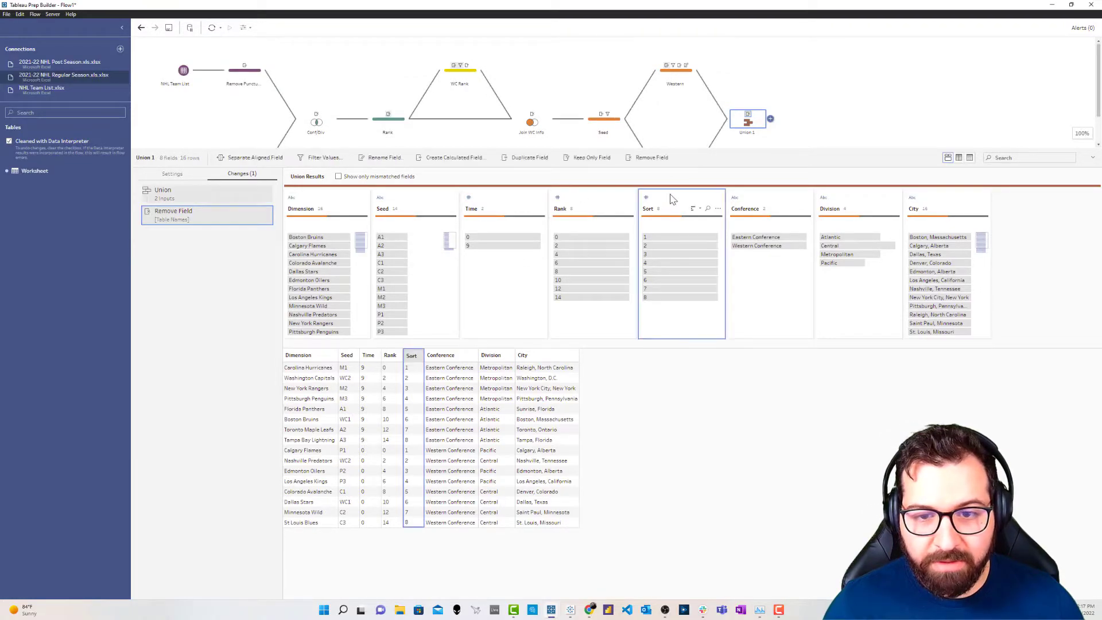
left_click(649, 161)
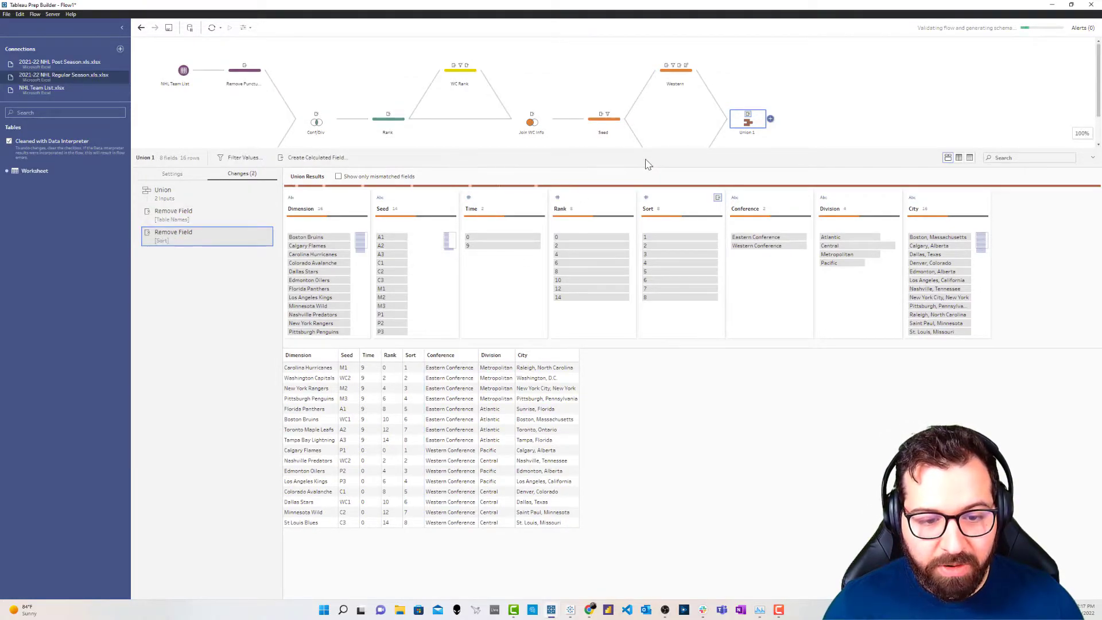
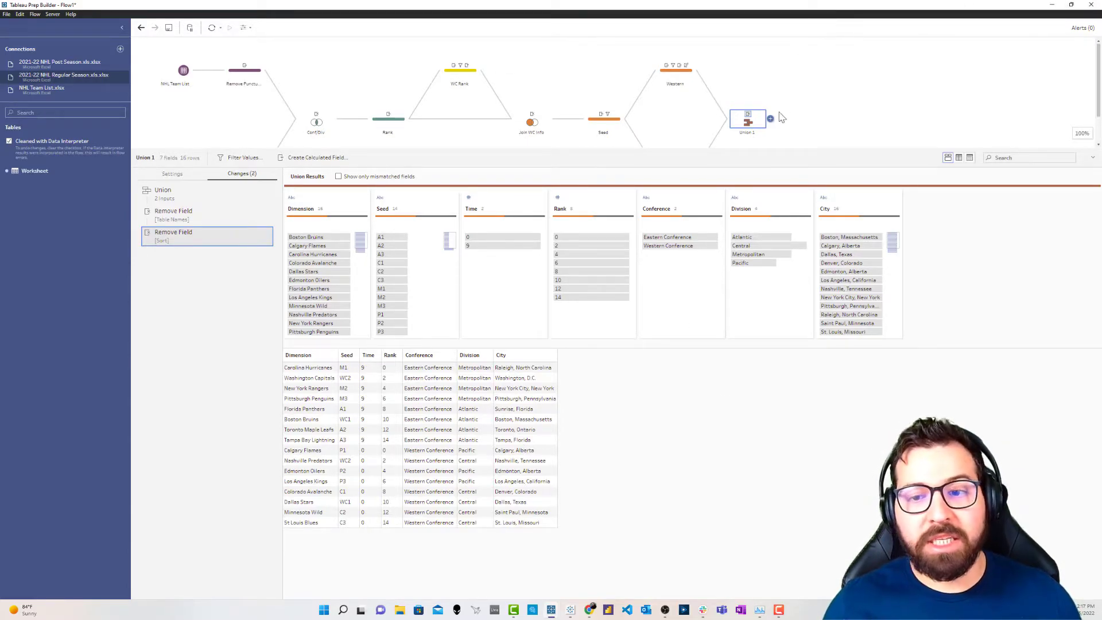
double_click(754, 138)
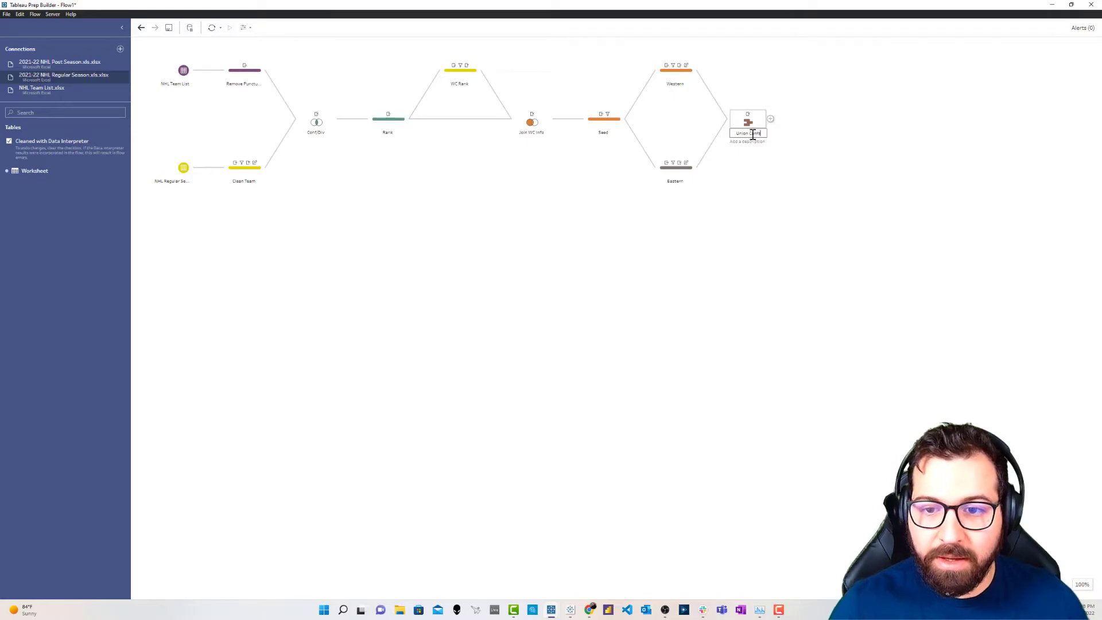
left_click(839, 116)
Add the Worksheet table of the 2021-22 NHL Post Season connection to the flow and attach a clean step to it.
left_click(43, 68)
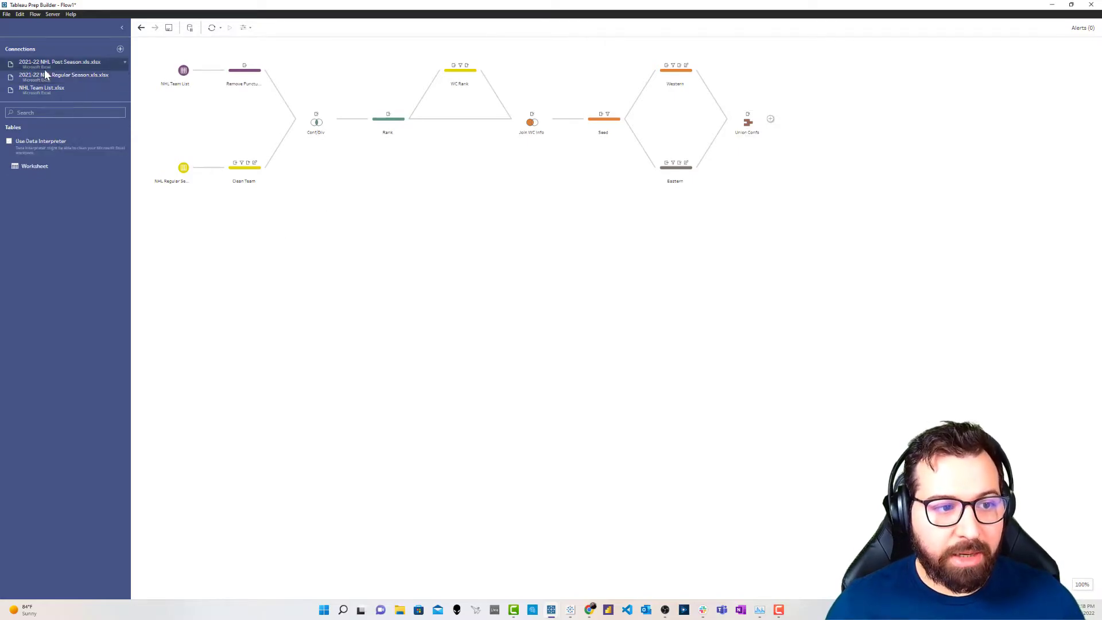
left_click_drag(30, 168, 546, 264)
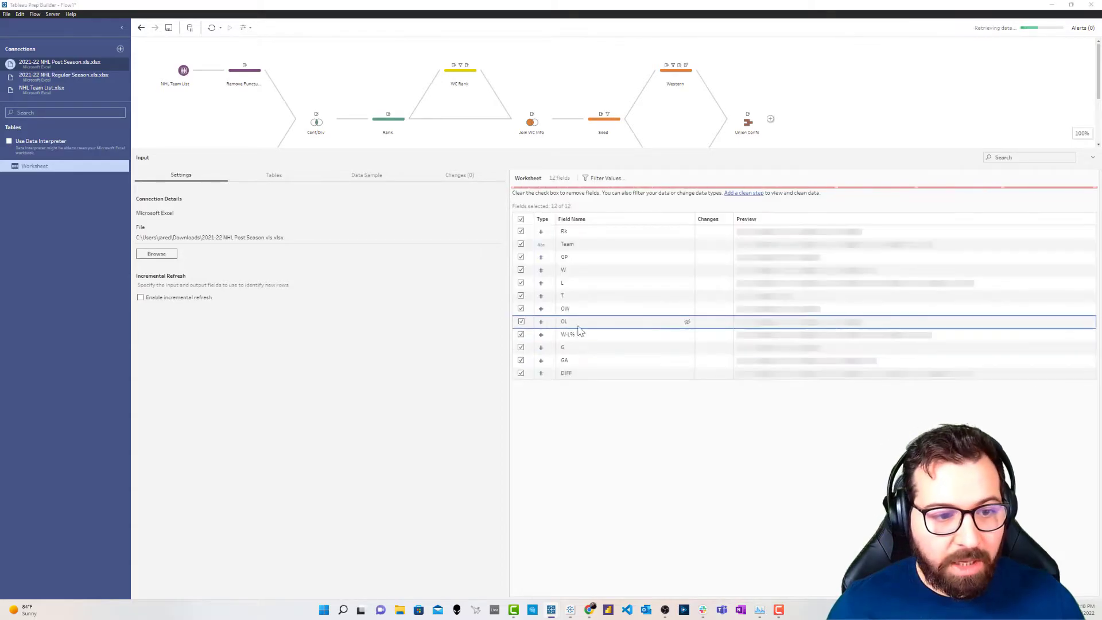
left_click(617, 79)
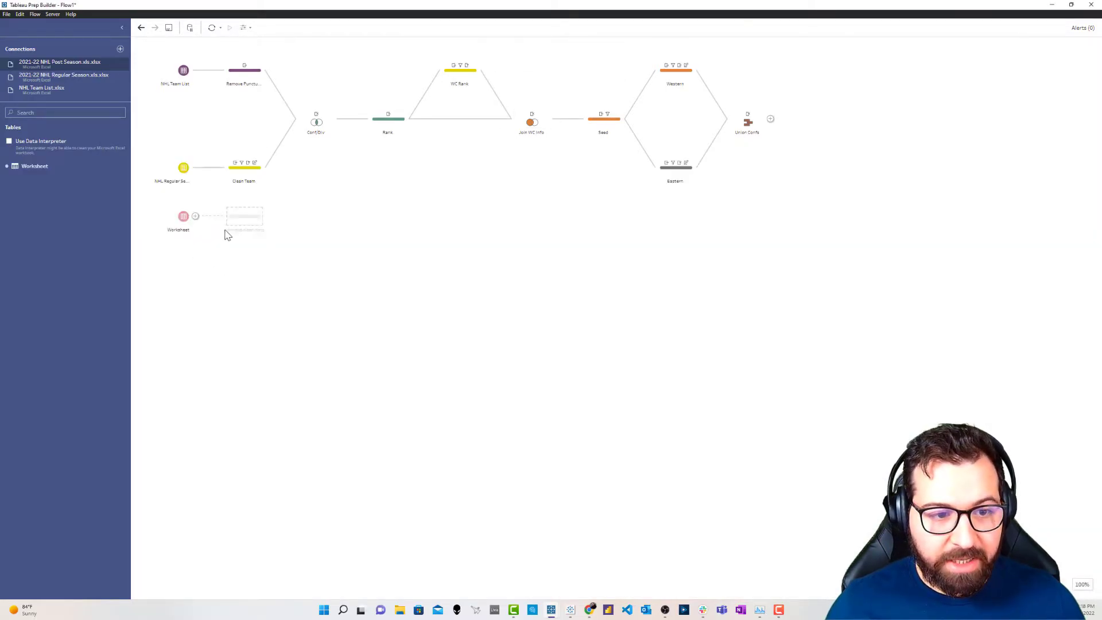
left_click(244, 219)
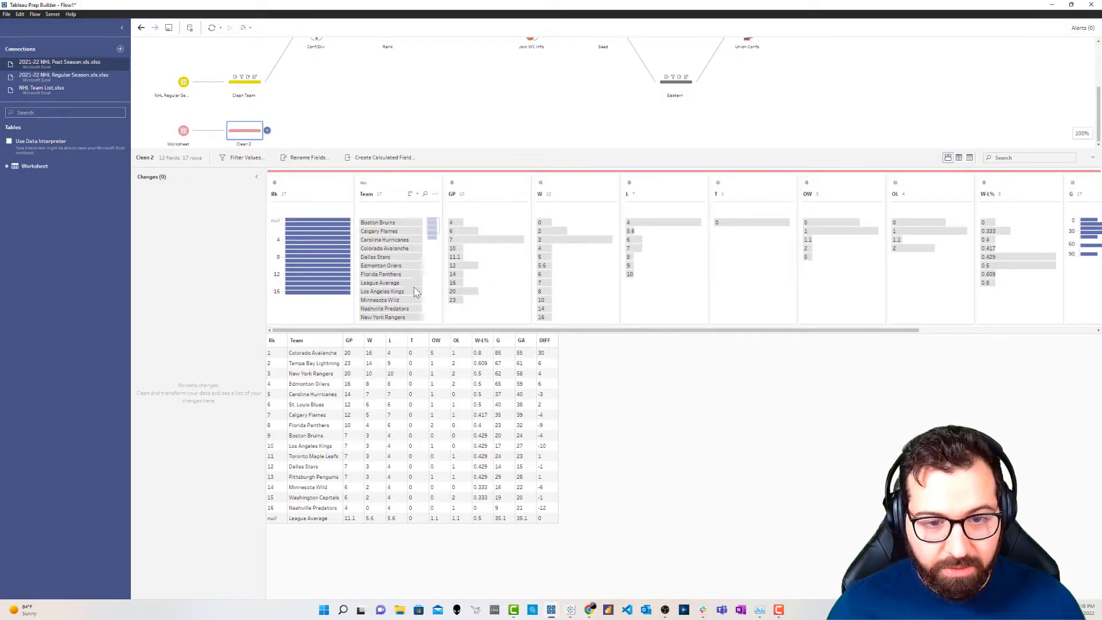
Exclude the League Average value from the Team field in the post-season clean step.
scroll(402, 264, "down", 2)
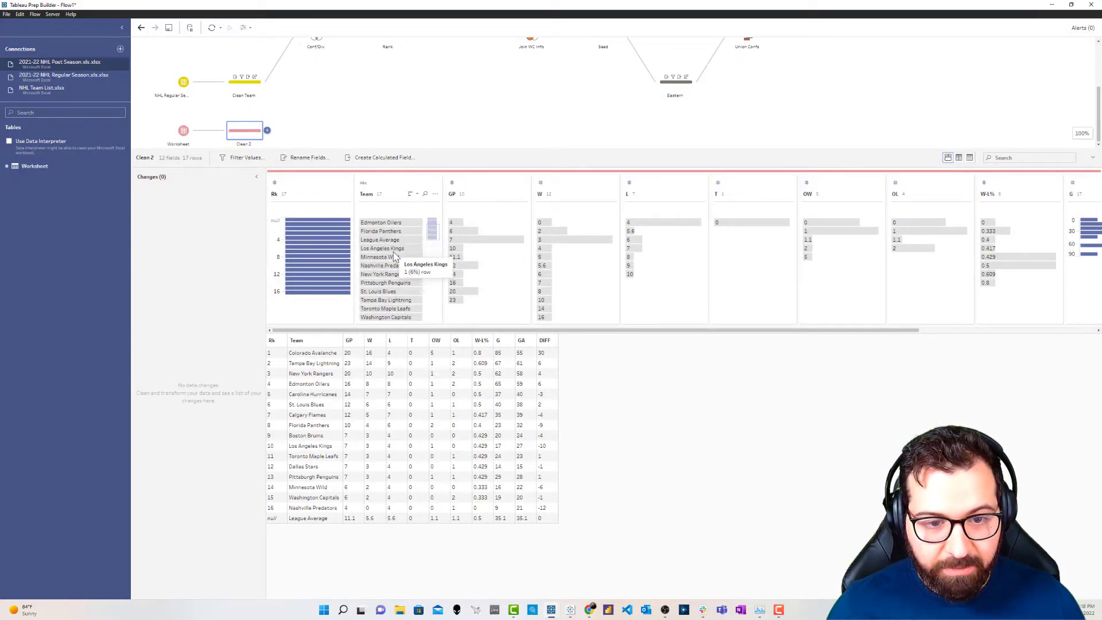
left_click(309, 519)
right_click(314, 524)
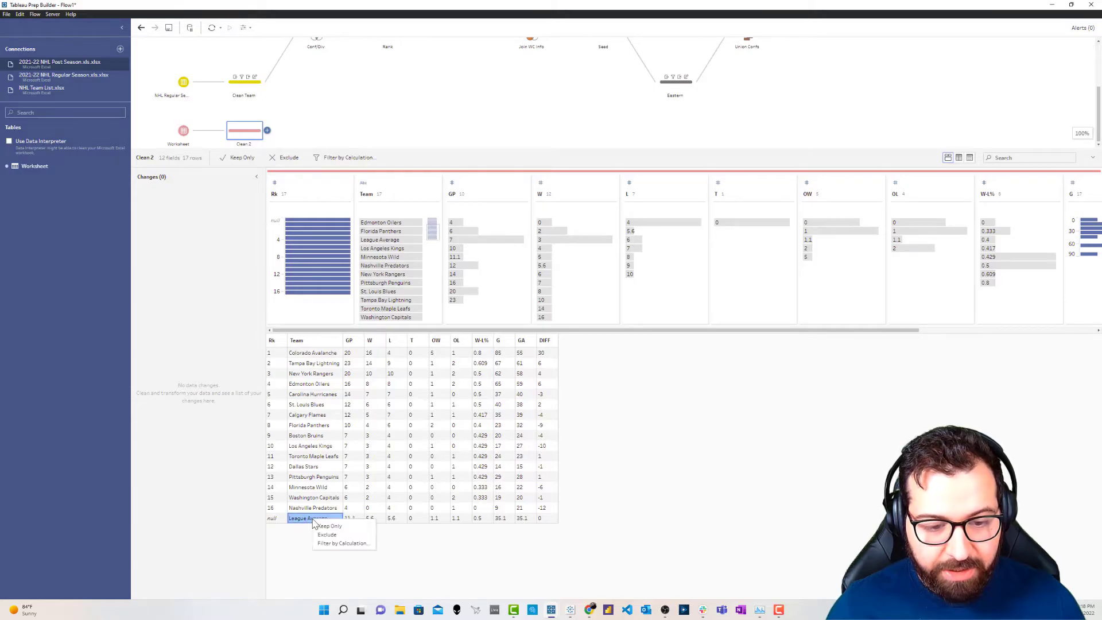
left_click(331, 541)
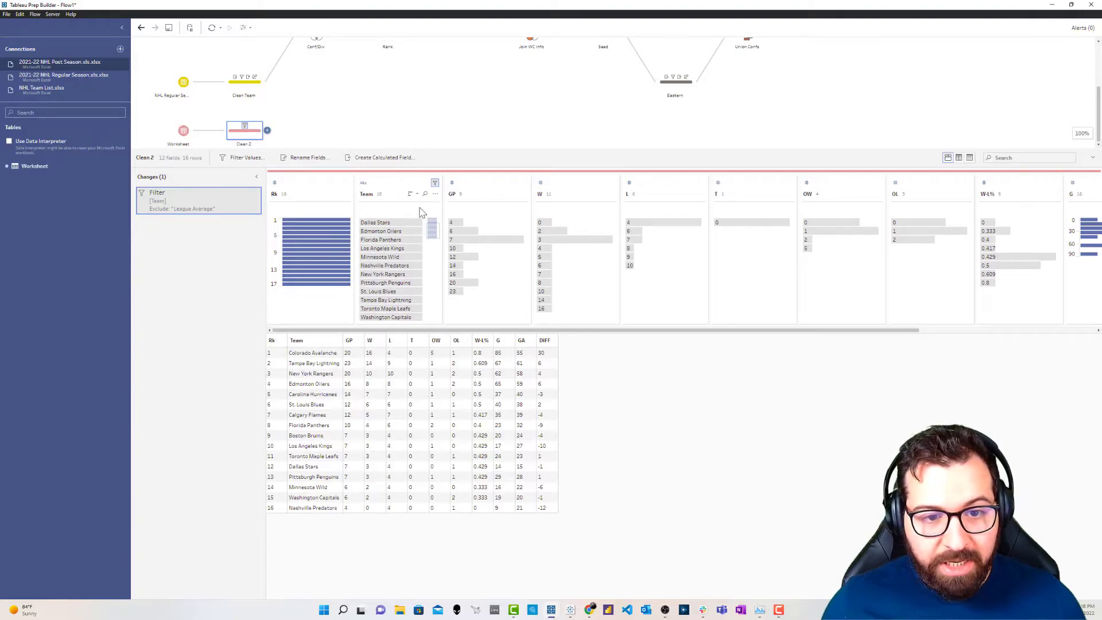
Remove punctuation from the Team field's values in the post-season clean step.
left_click(435, 194)
mouse_move(454, 311)
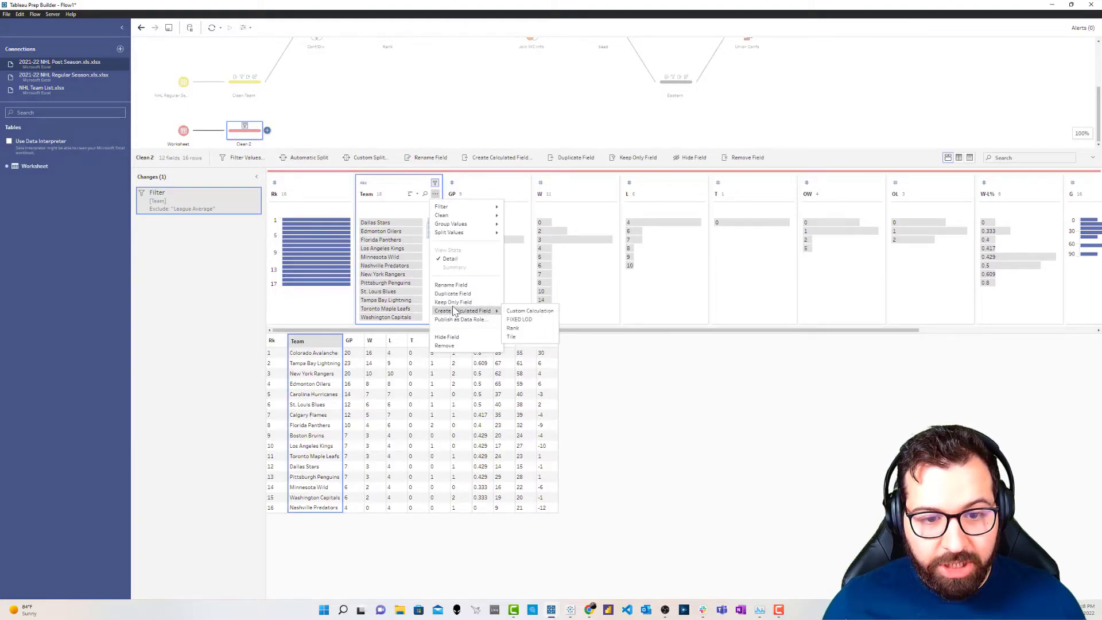
mouse_move(453, 216)
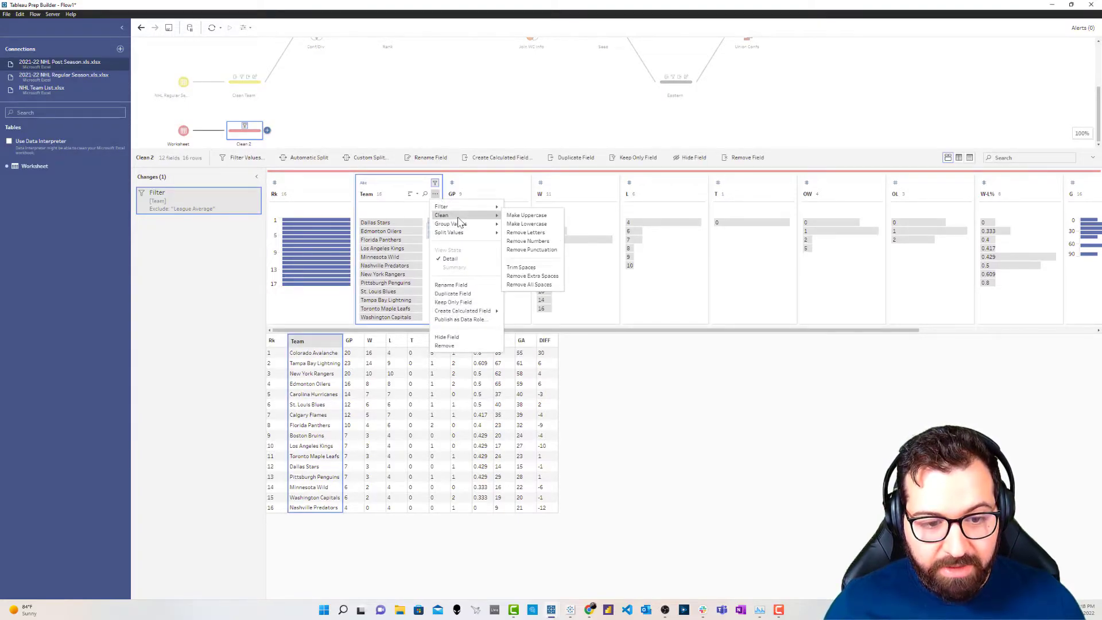
left_click(540, 251)
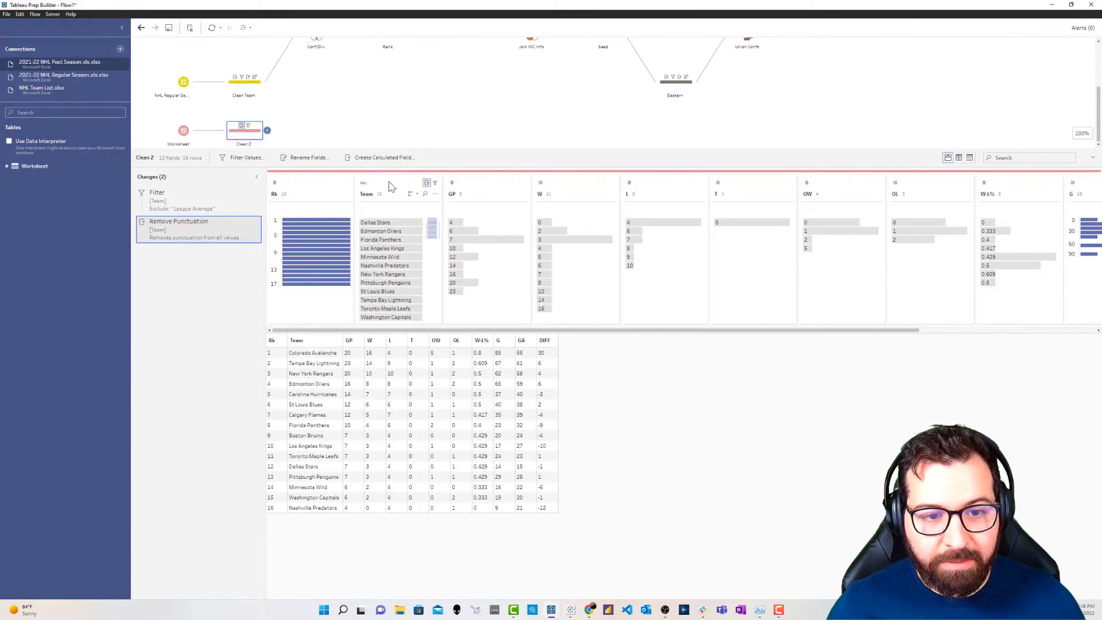
Remove the Team and W fields from the post-season clean step.
left_click(571, 183, "ctrl")
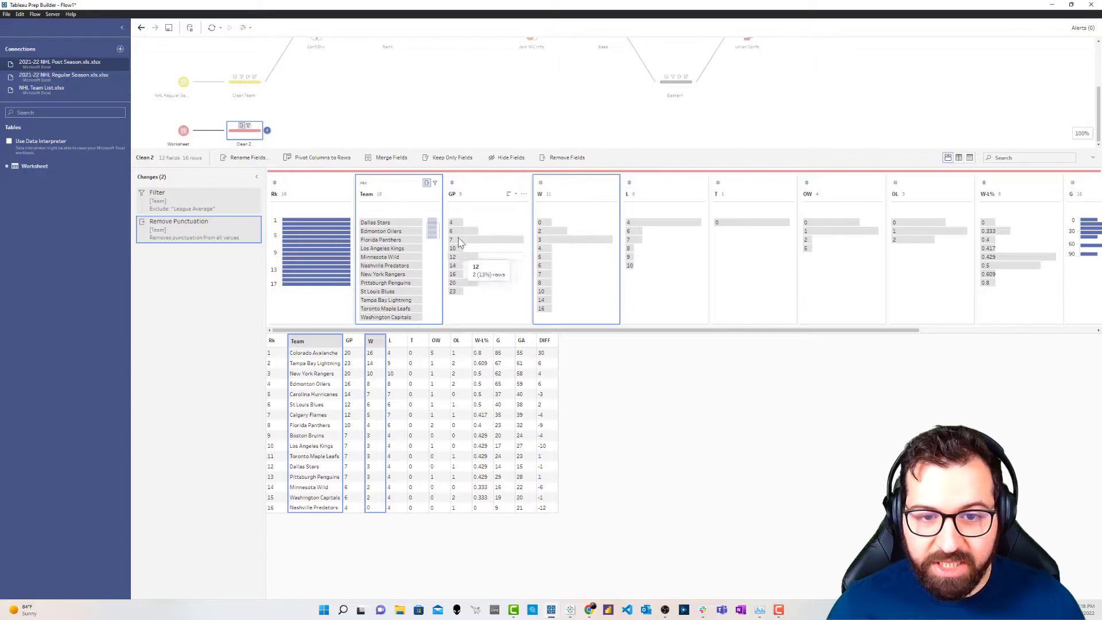
left_click(564, 157)
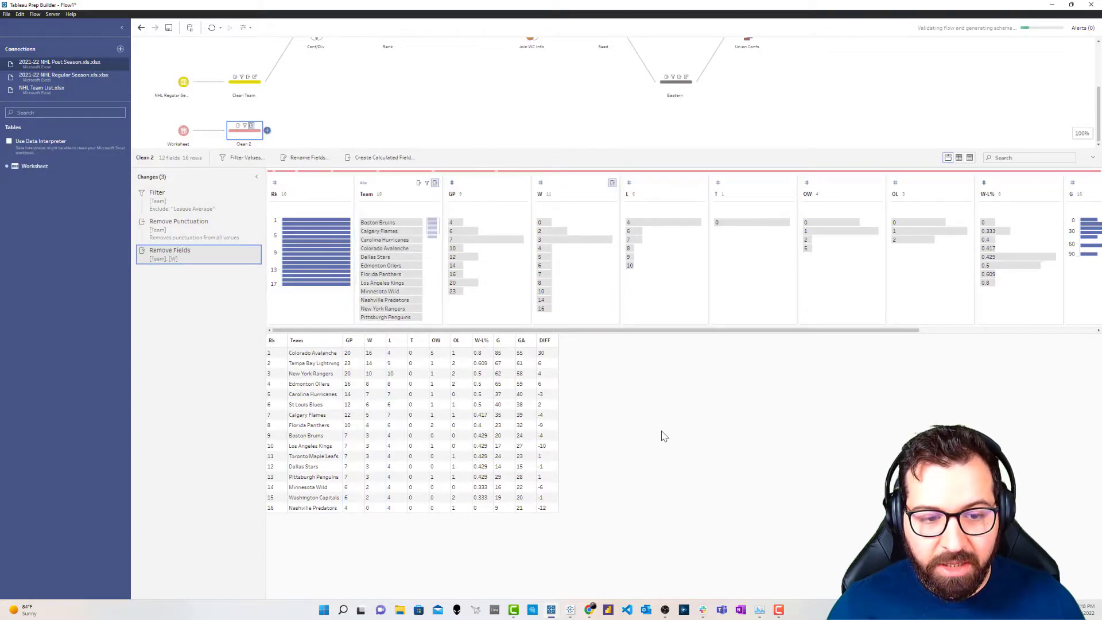
Undo the removal of the Team and W fields and keep only those two fields in the post-season clean step.
key("ctrl+z")
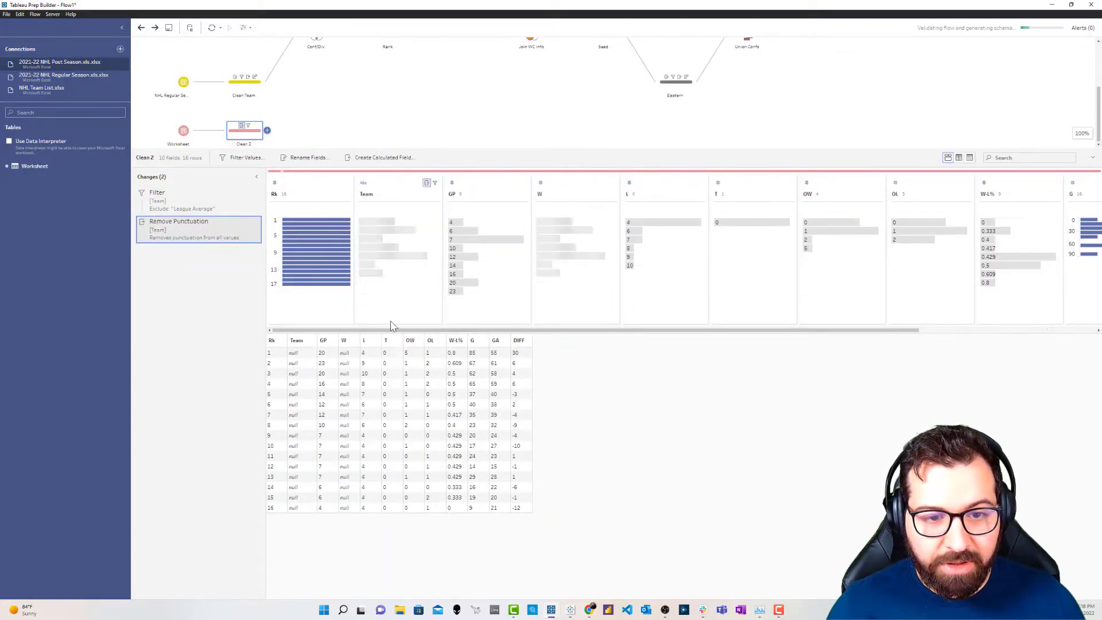
left_click(405, 184)
left_click(571, 190, "ctrl")
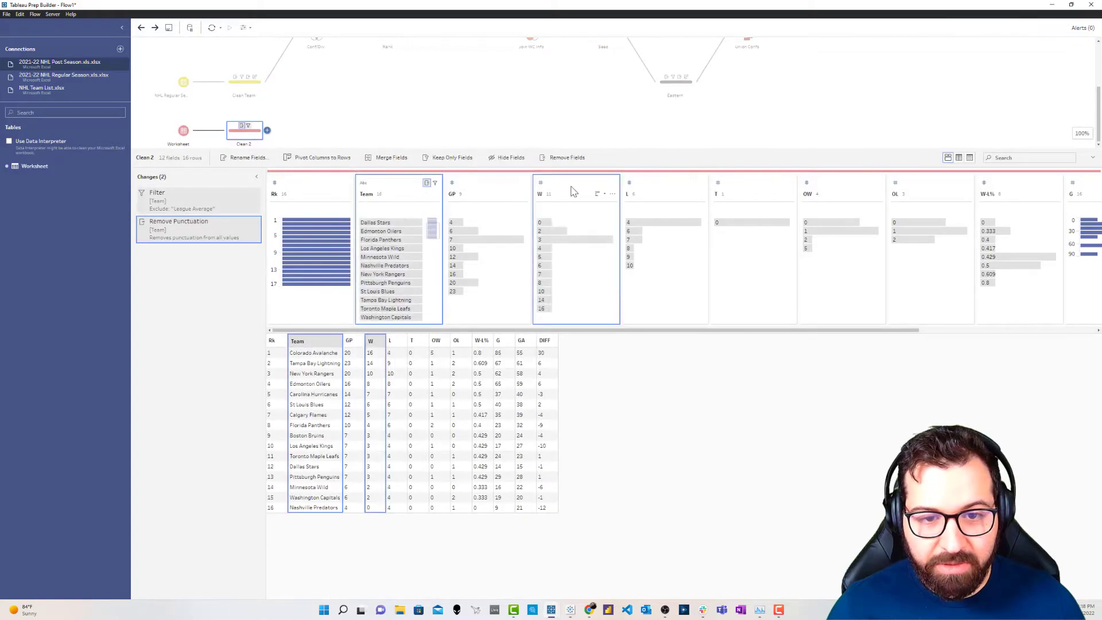
left_click(452, 158)
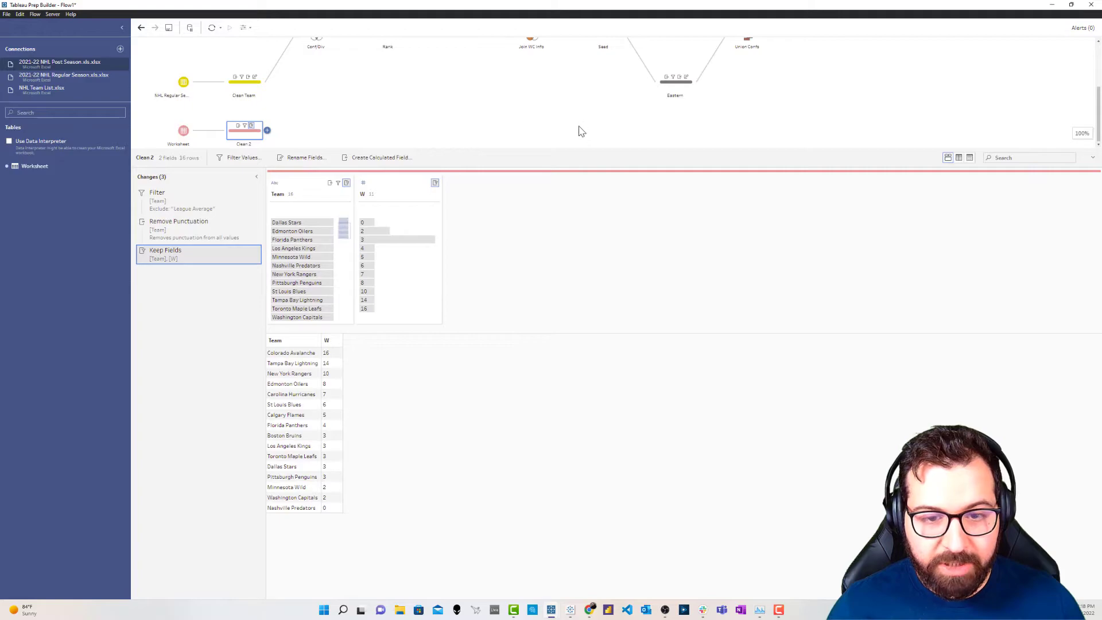
Move the post-season Worksheet branch below the Eastern step and rename its clean step as Clean Team.
scroll(580, 130, "up", 4)
left_click(838, 111)
left_click(178, 218)
left_click_drag(178, 220, 753, 221)
double_click(808, 229)
type("Clean Tea")
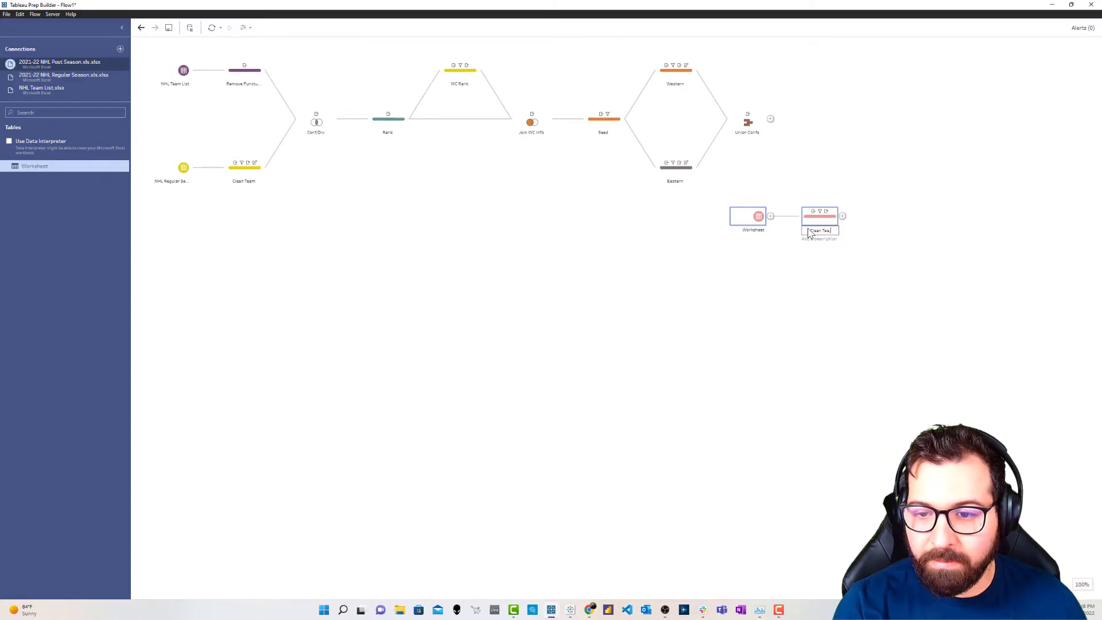
type("m")
key("Return")
Join the post-season Clean Team step to Union Confs on Dimension = Team and remove the duplicate Team field from the join result.
left_click_drag(751, 221, 680, 219)
left_click_drag(747, 216, 781, 123)
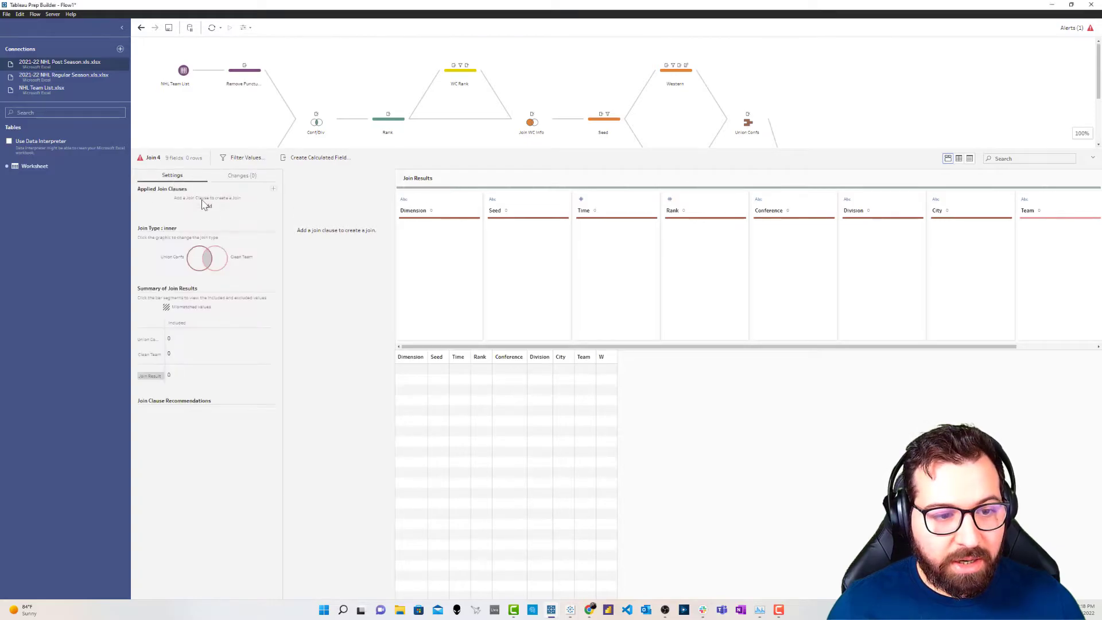
left_click(273, 188)
left_click(161, 248)
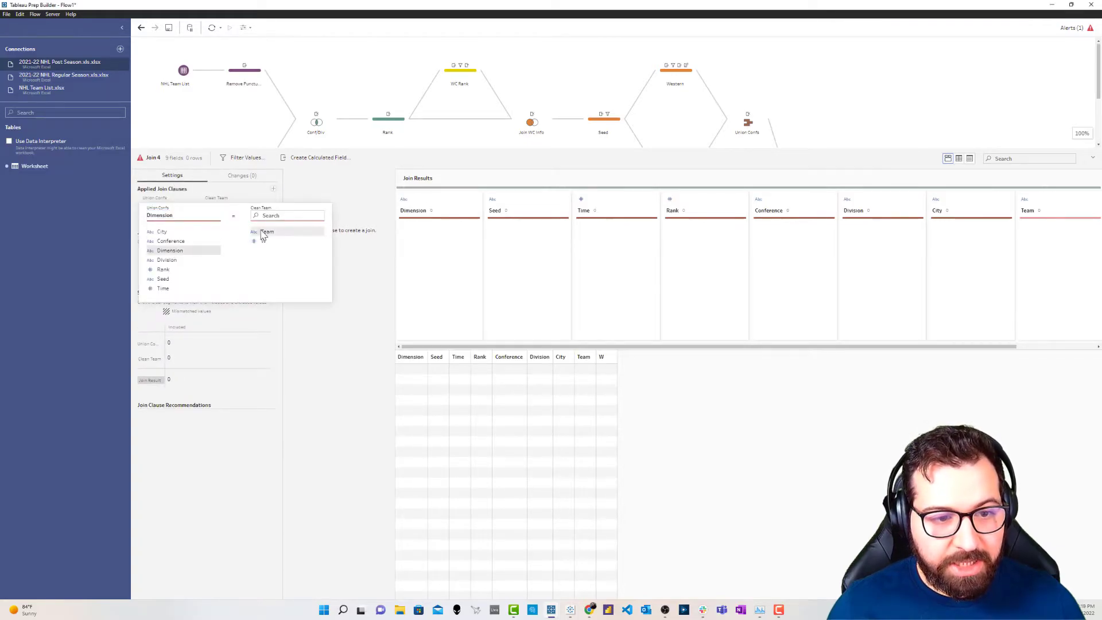
left_click(261, 236)
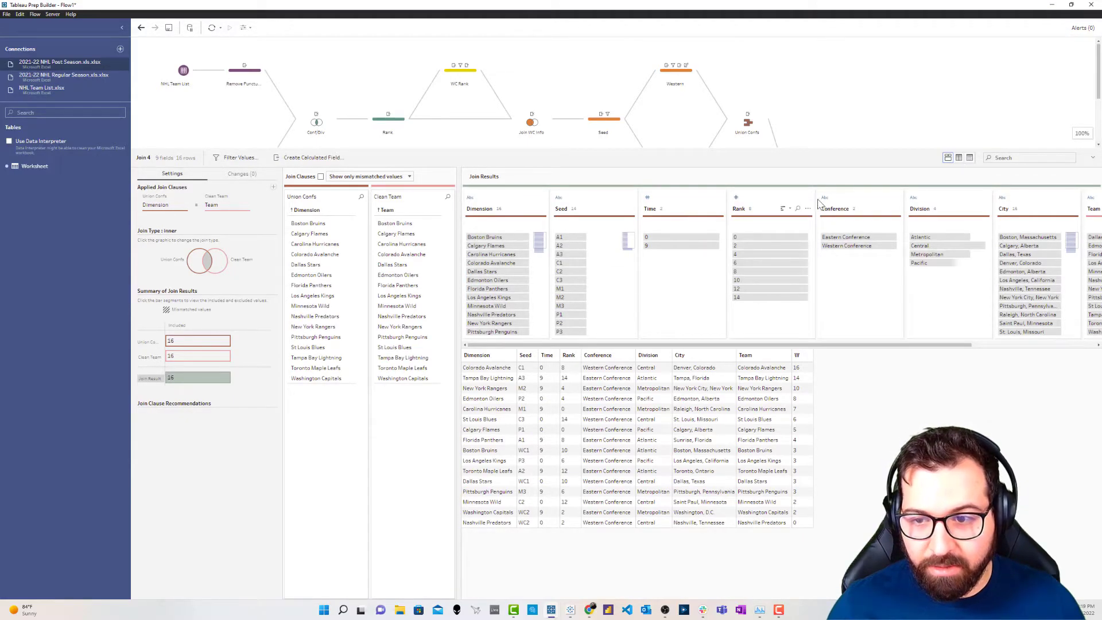
left_click(769, 359)
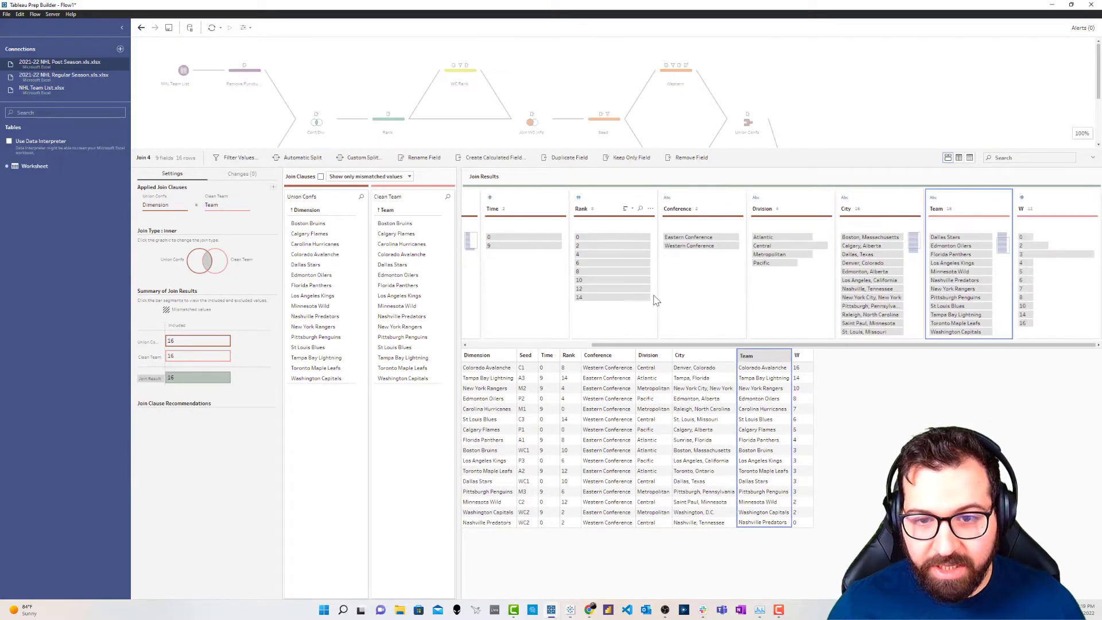
left_click(687, 157)
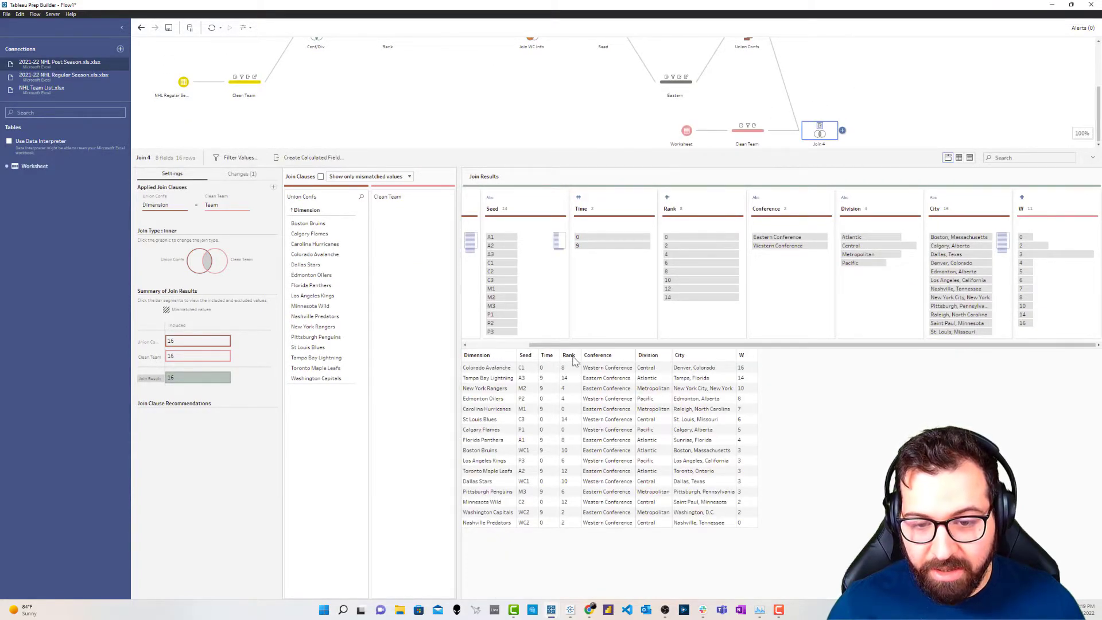
Move the new join step into line with Union Confs and rename it as Join Post Season.
left_click(832, 110)
left_click_drag(829, 214, 829, 134)
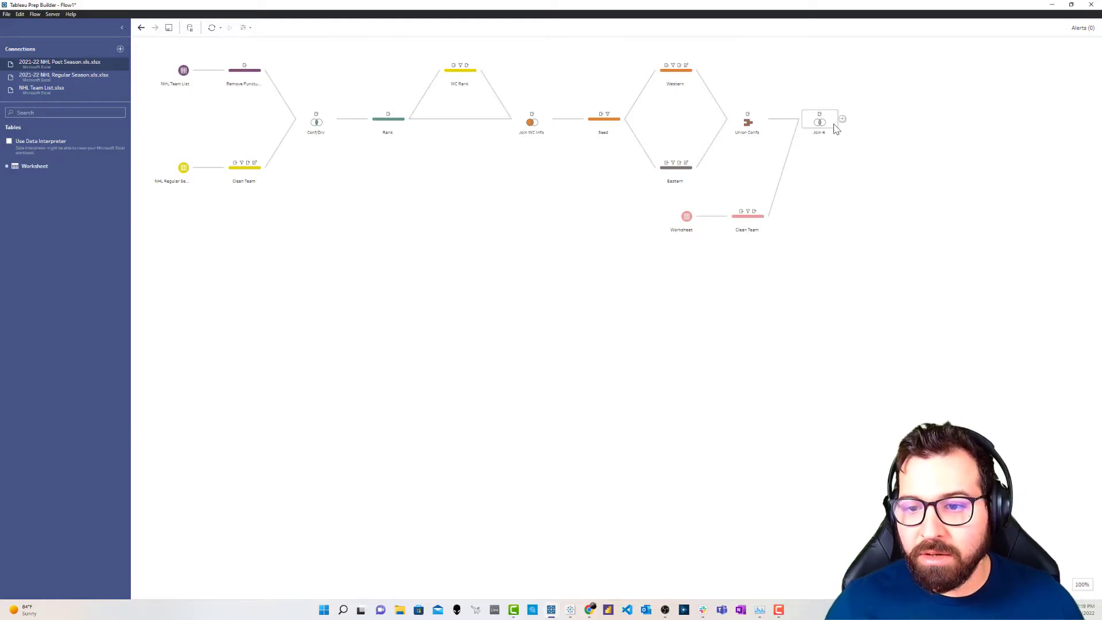
double_click(822, 132)
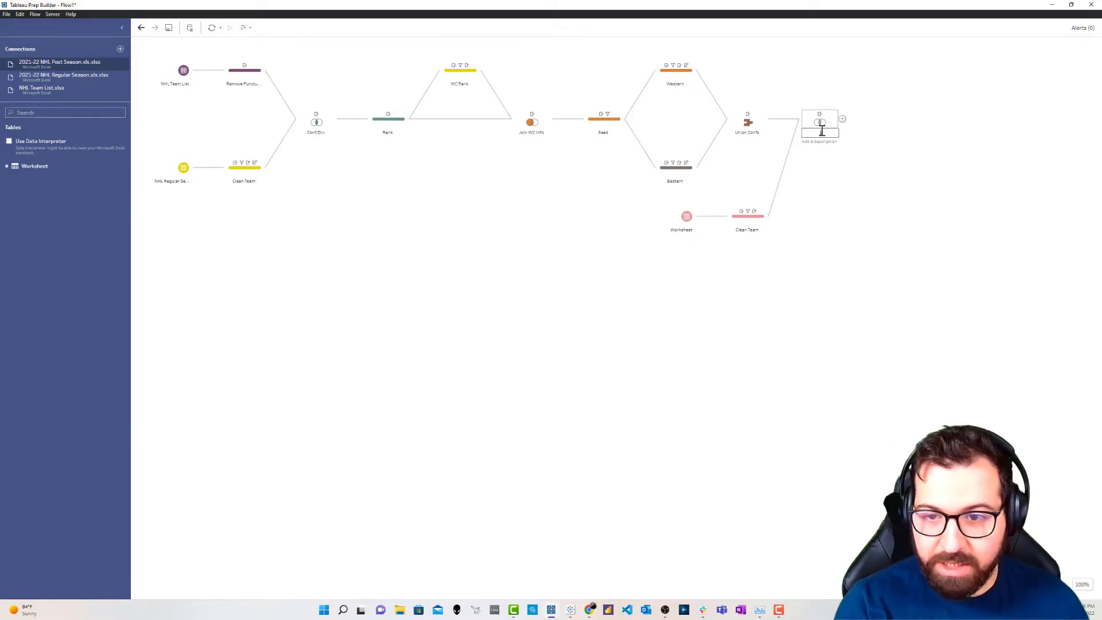
type("Join Post Season")
key("Return")
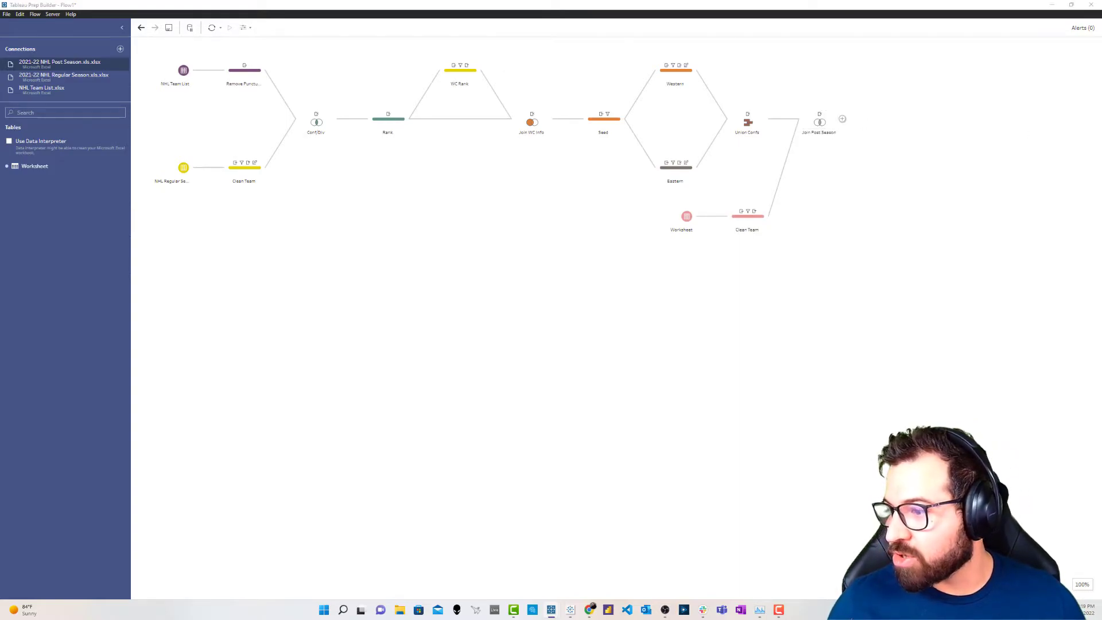
Add a clean step after Join Post Season and name it Quarter-Finals.
left_click(843, 119)
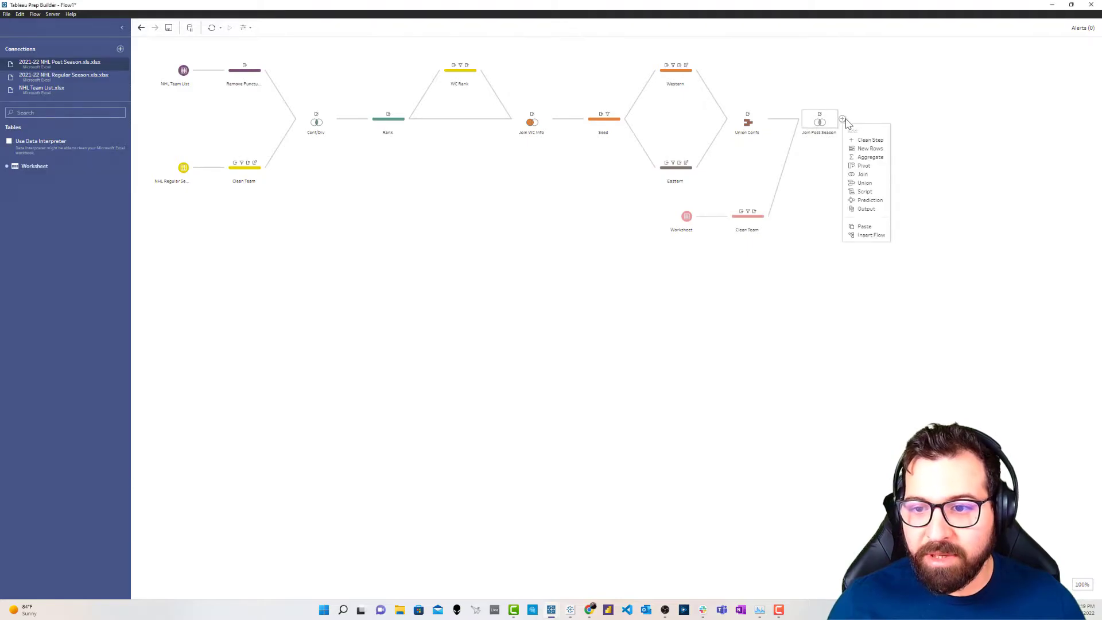
left_click(855, 141)
double_click(897, 132)
type("Ou")
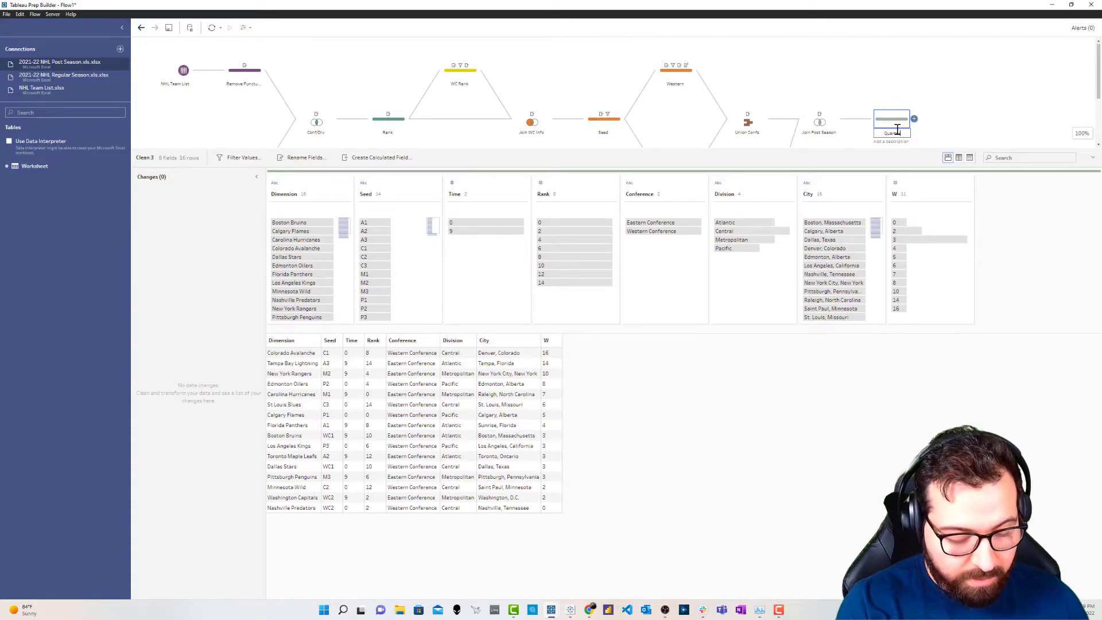
type("arterfinals")
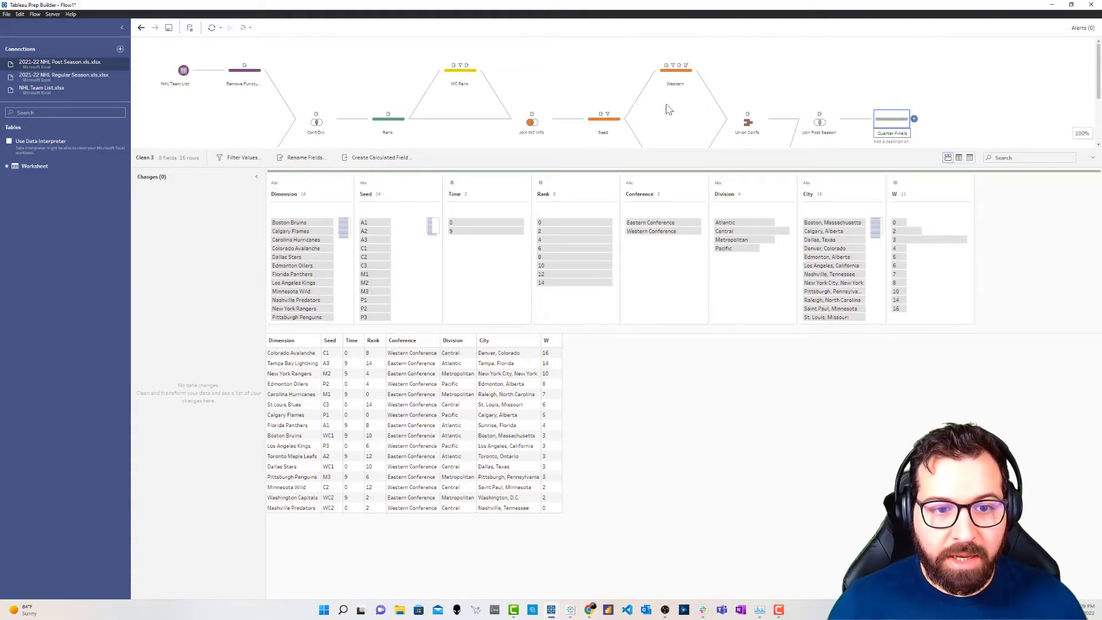
Create a calculated field named Round with the value 'Conference Quarter Finals' in the Quarter-Finals step.
left_click(362, 158)
double_click(429, 232)
type("Round")
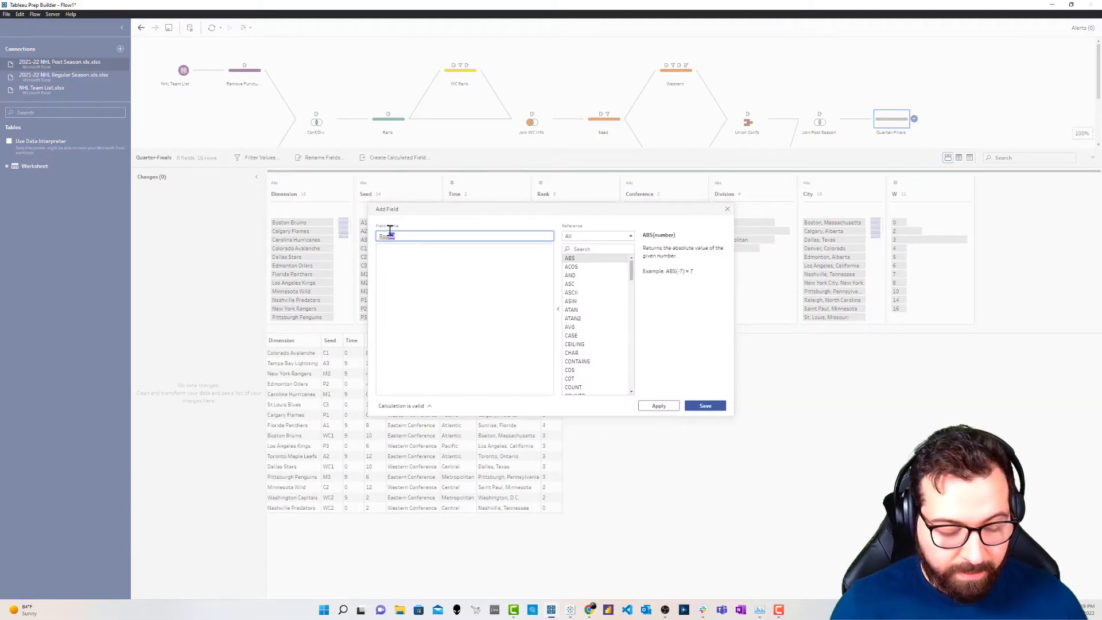
left_click(420, 270)
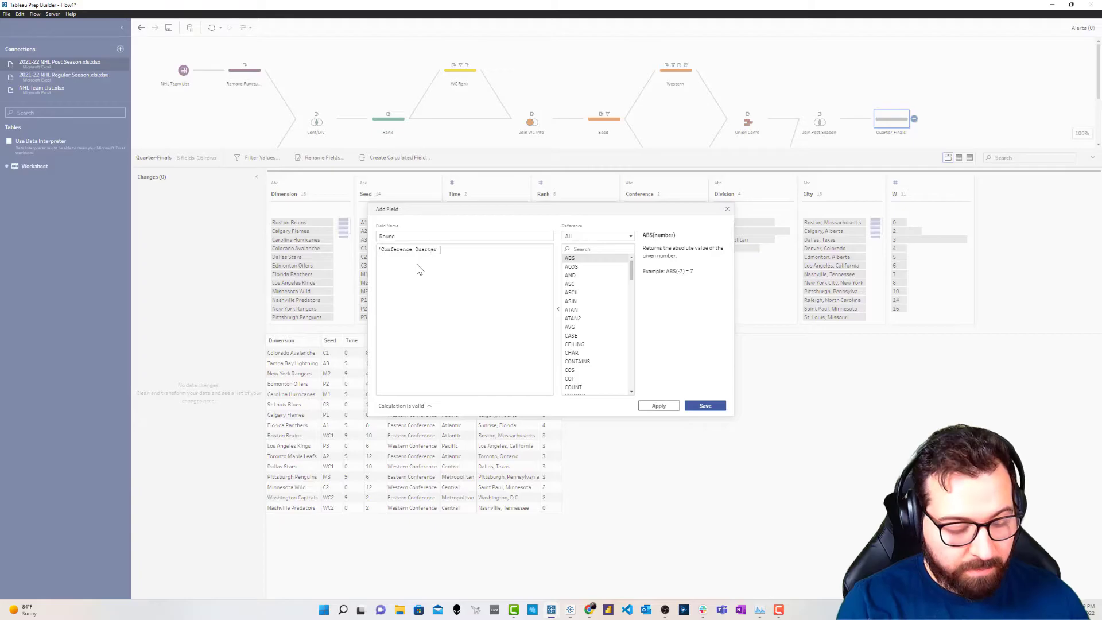
type("'Conference Quarter Finals'")
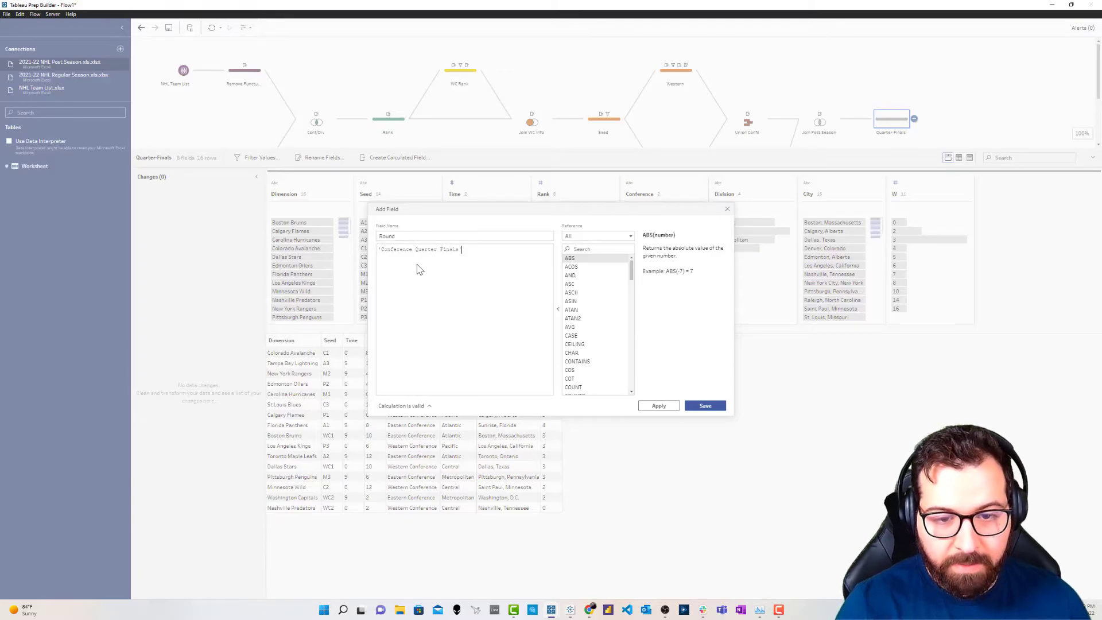
left_click(705, 406)
Create the calculated field Round 1 W/L as IF [W] < 4 THEN 'Lost' ELSE 'Won' END and check the rows marked Won.
left_click(379, 159)
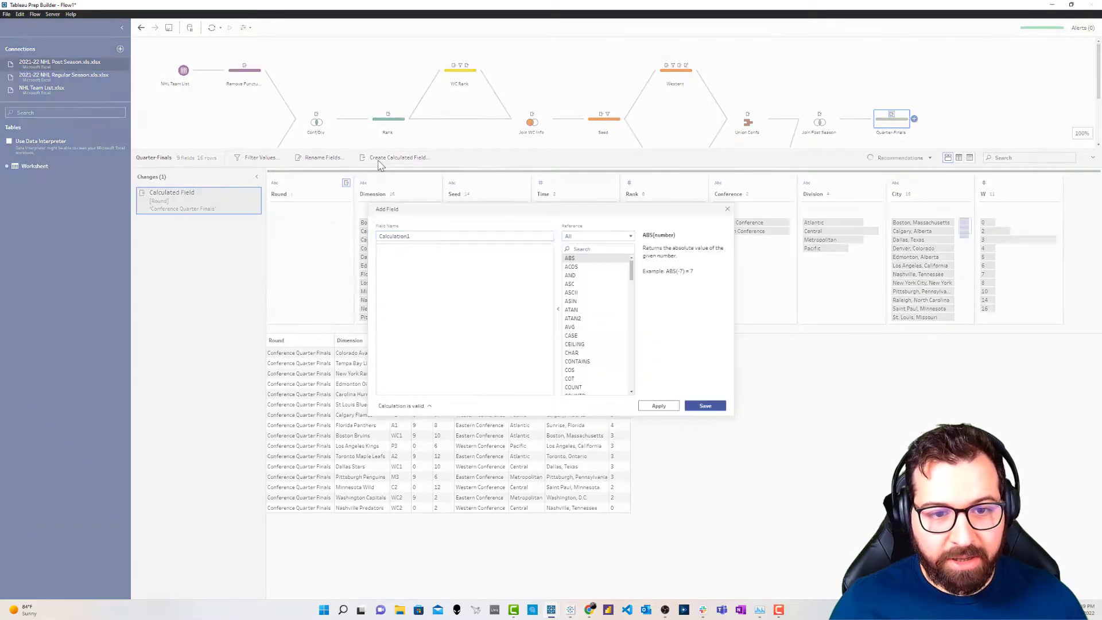
type("Round 1 W/L")
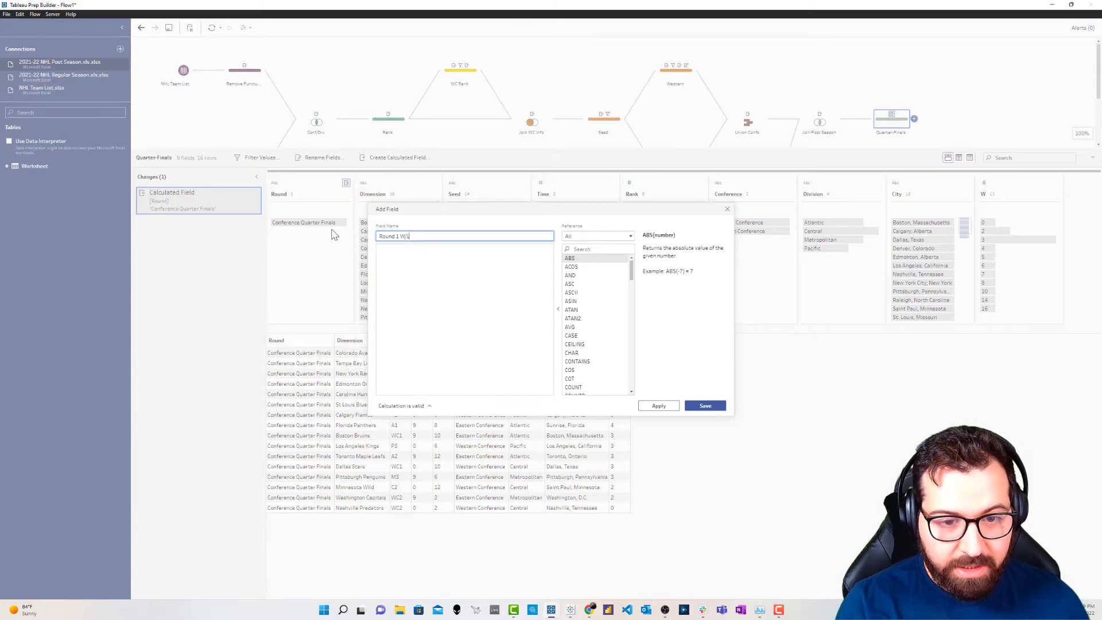
key("Tab")
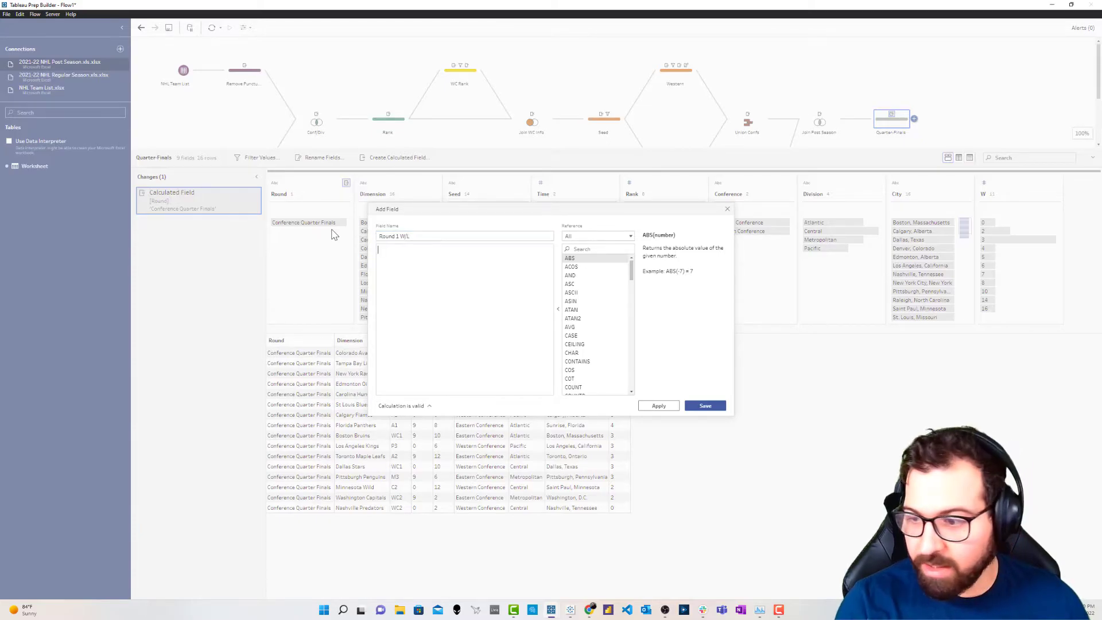
type("IF [W]")
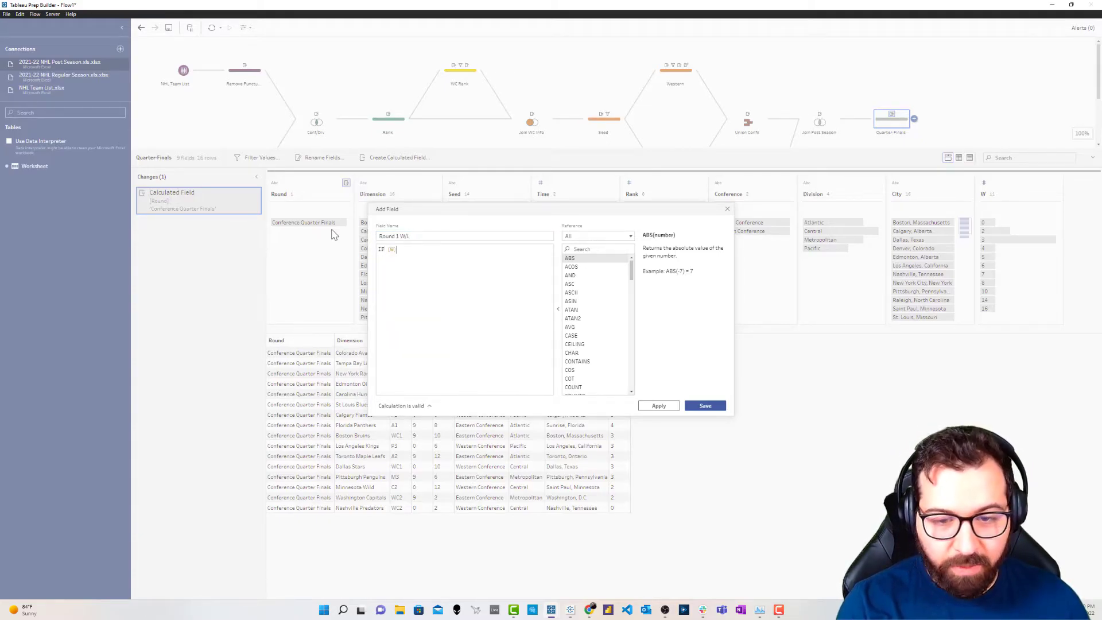
type(" < ")
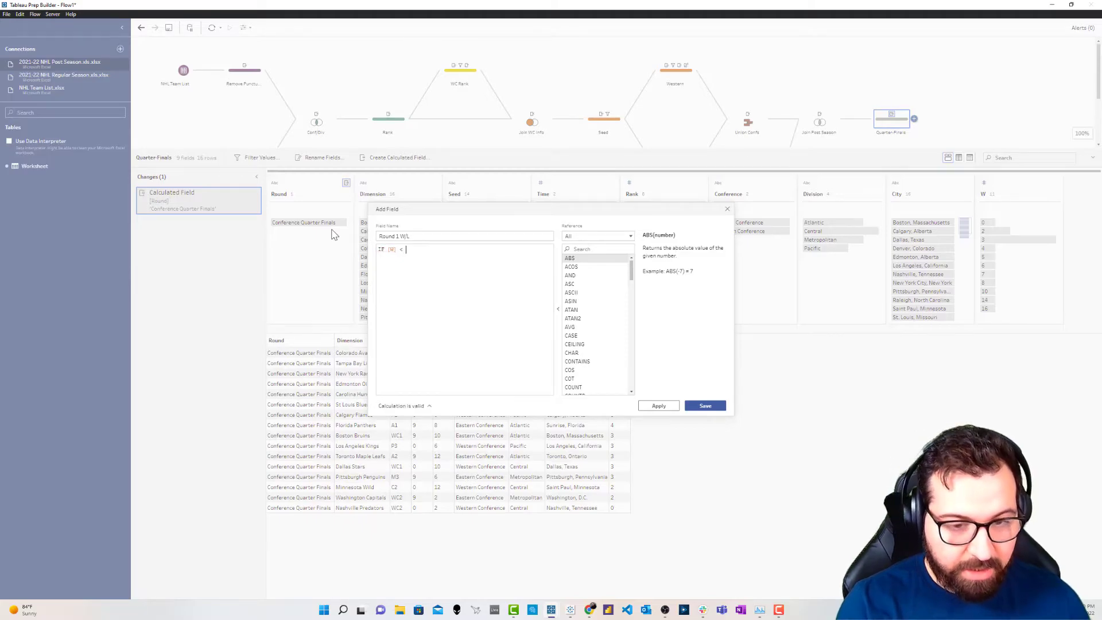
type("4 THEN 'Lost")
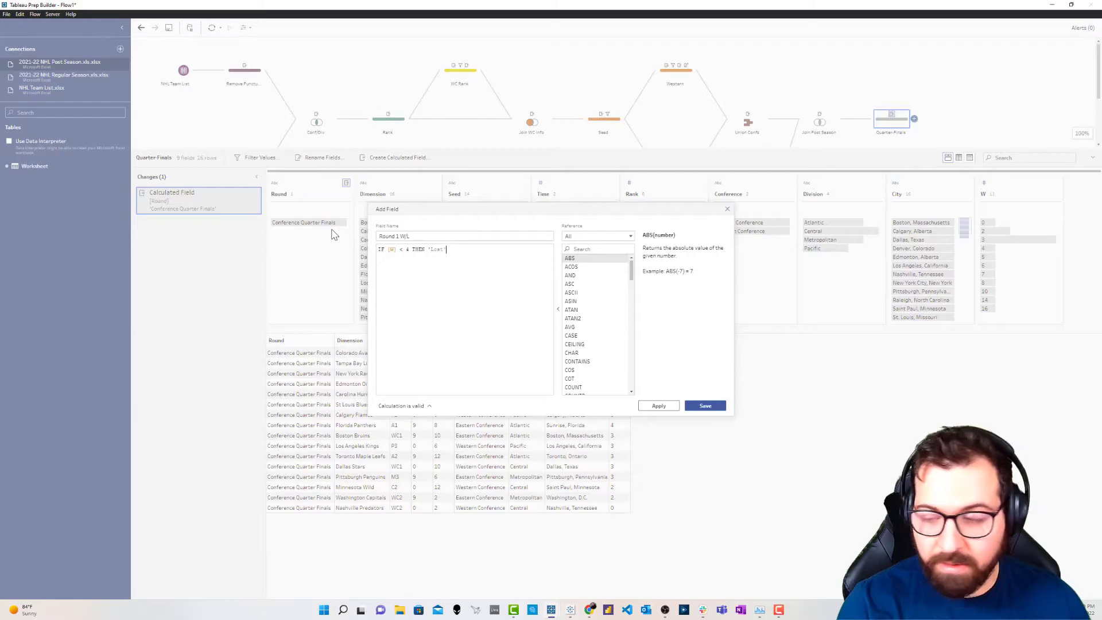
type("' ELSE 'W")
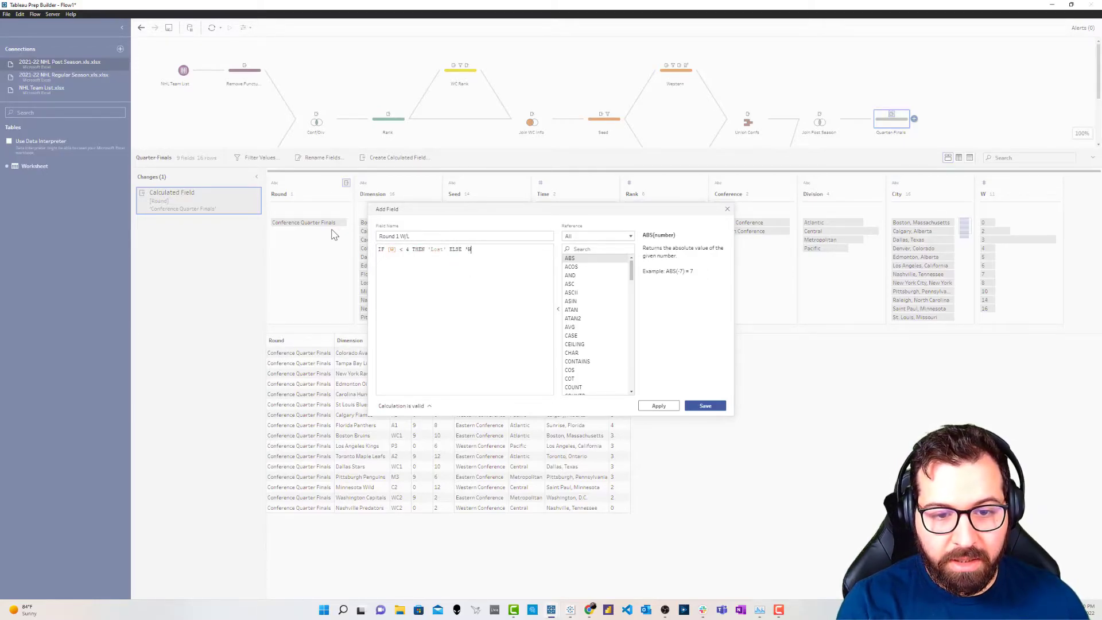
type("on' END")
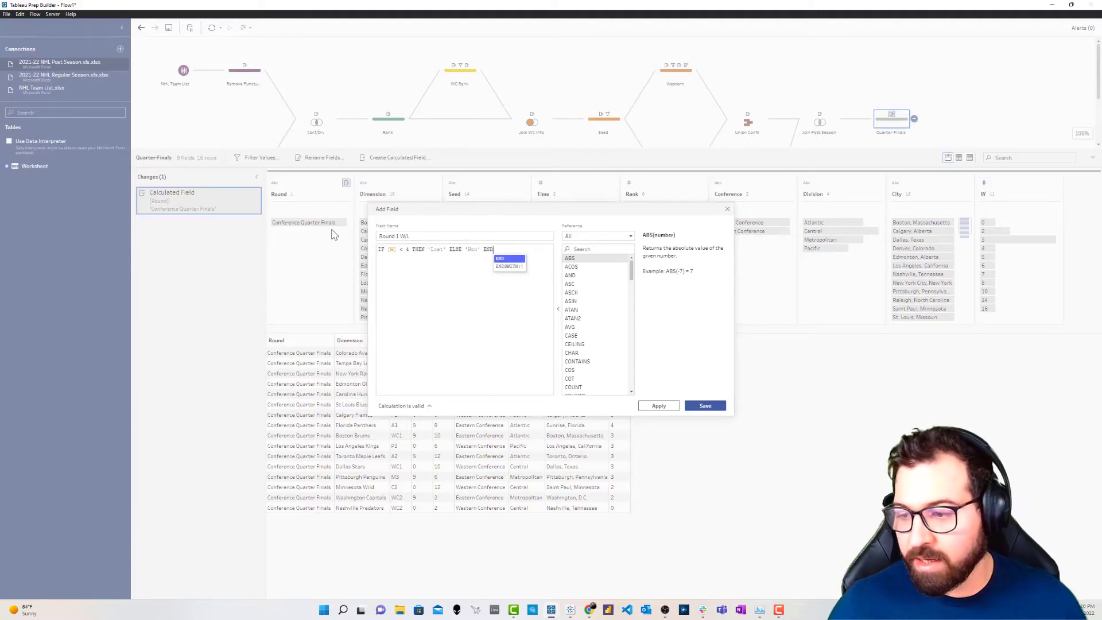
left_click(479, 250)
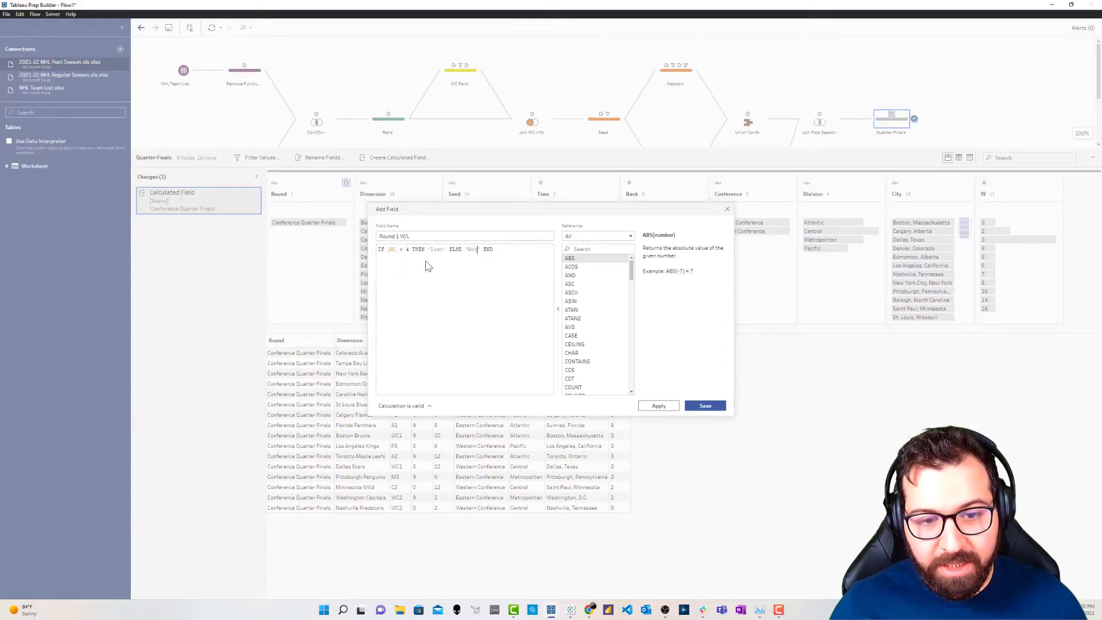
left_click(705, 405)
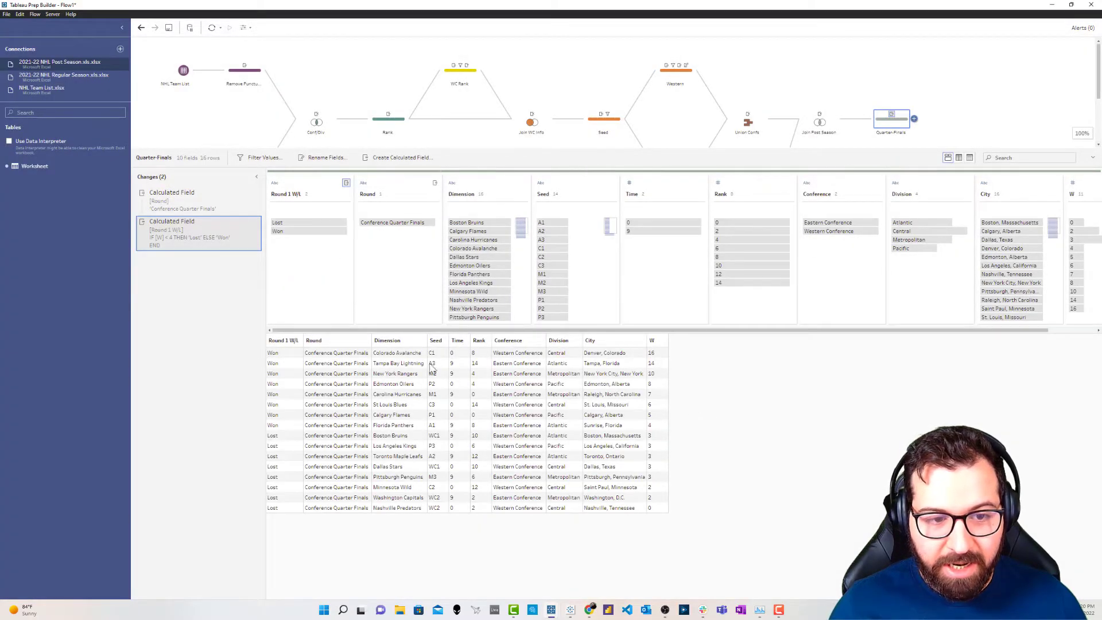
left_click(293, 230)
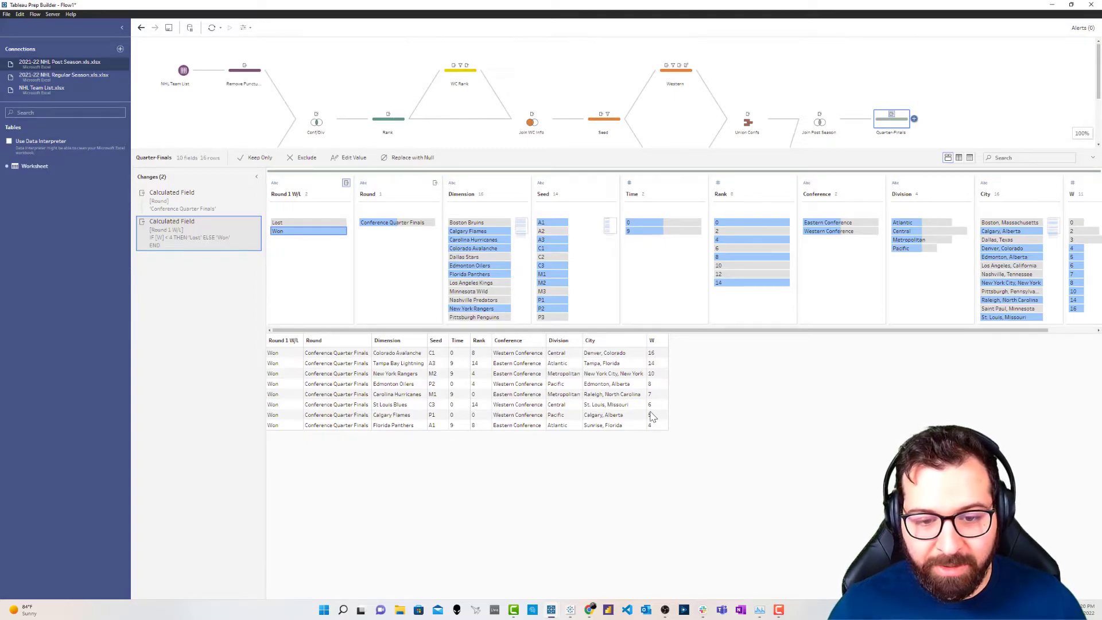
left_click(290, 236)
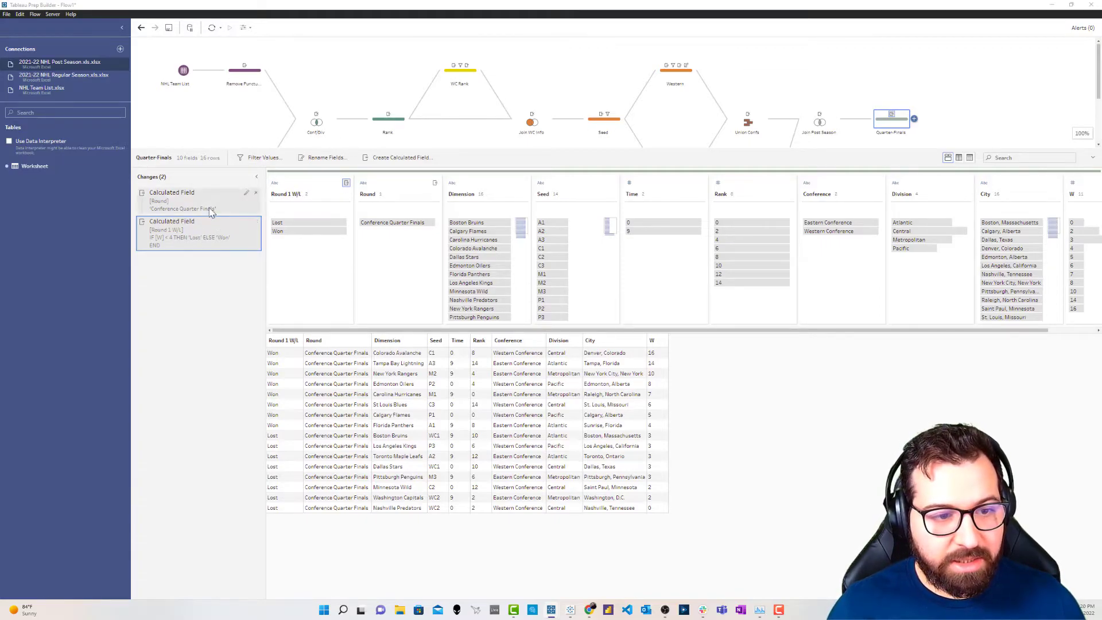
Move the Quarter-Finals step into line with the Western step and copy it.
left_click(867, 118)
left_click_drag(891, 119, 893, 70)
left_click(915, 71)
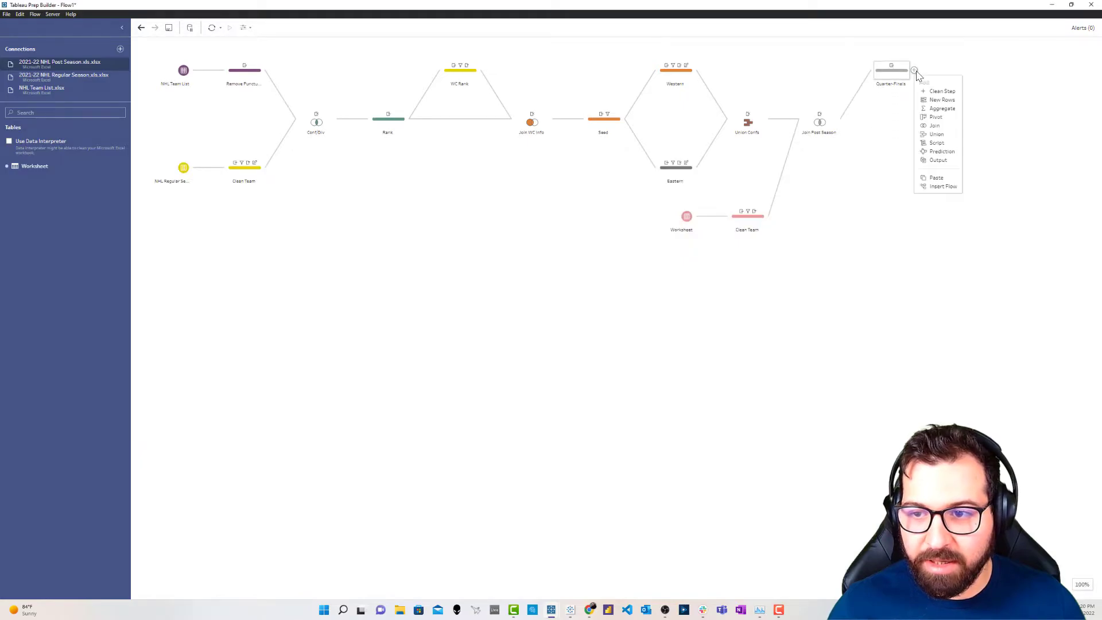
right_click(892, 70)
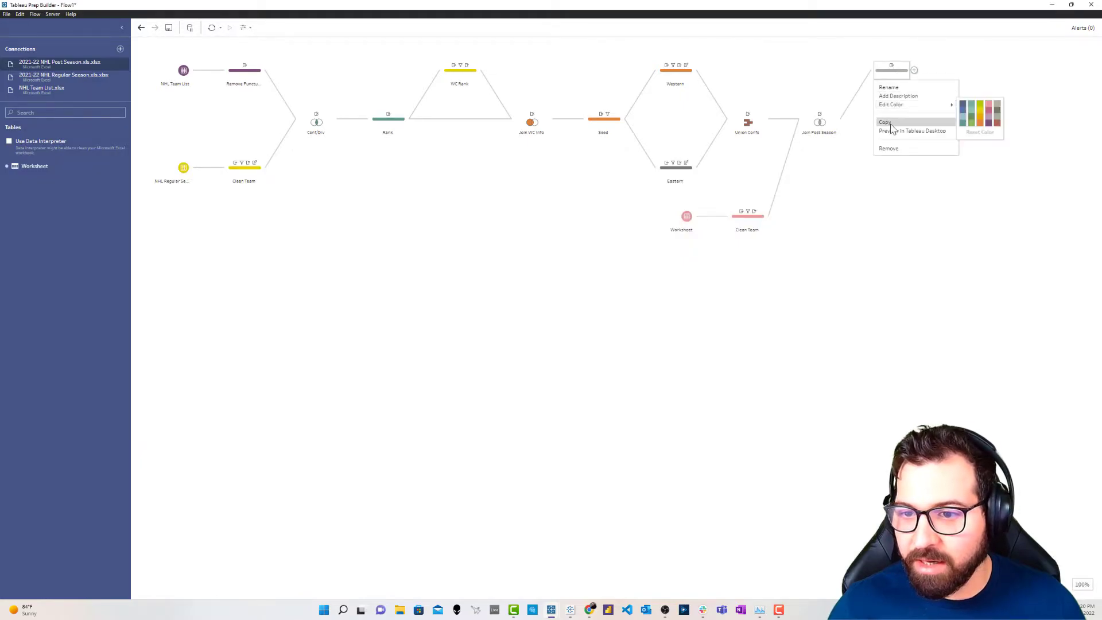
left_click(885, 125)
Add a clean step after Quarter-Finals, place it level with Join Post Season, and name it Semi-Finals.
left_click(916, 71)
left_click(933, 89)
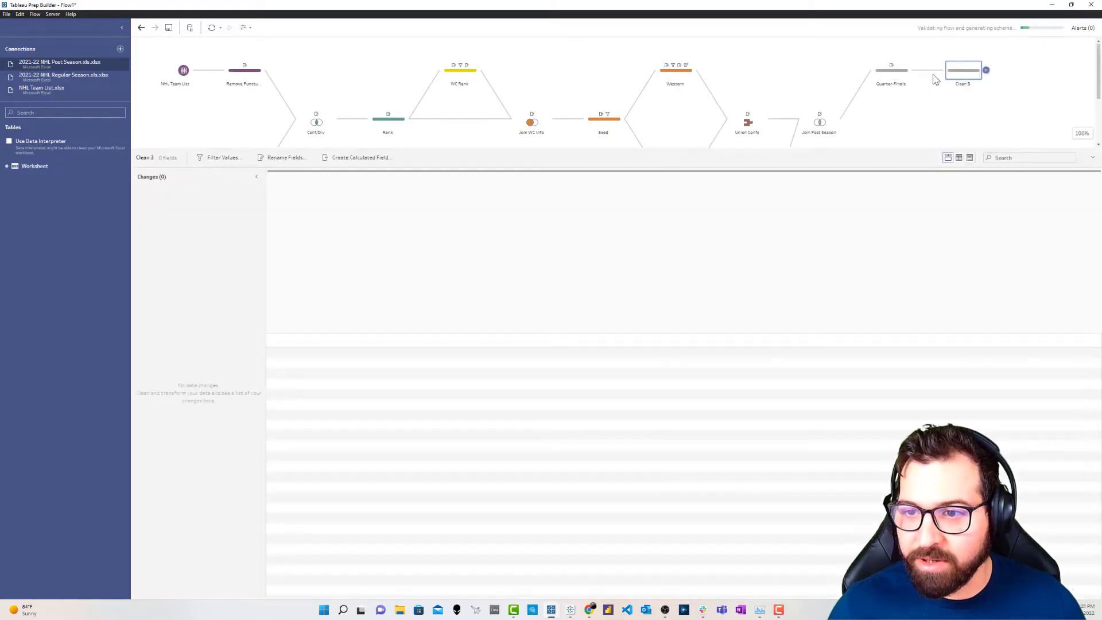
left_click_drag(959, 74, 959, 122)
double_click(969, 134)
type("D")
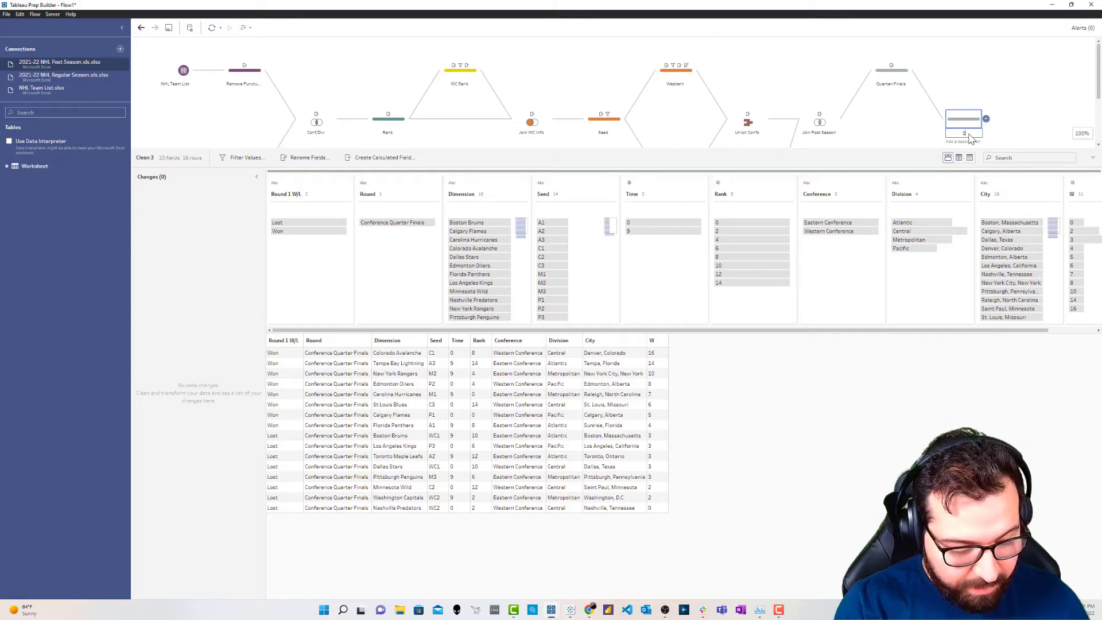
type("emi-Finals")
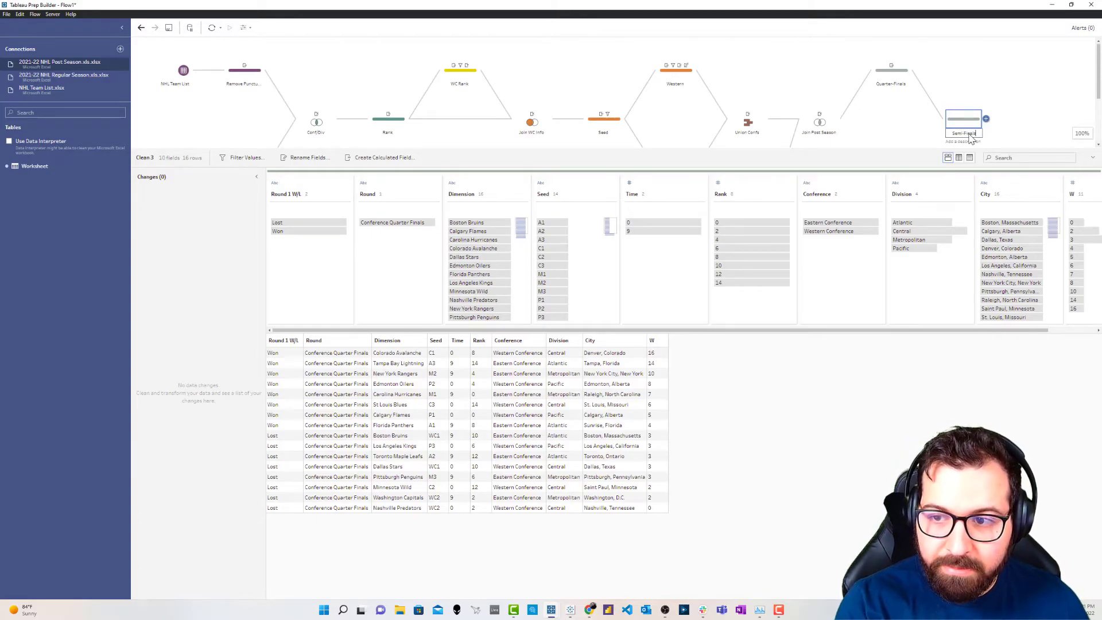
Confirm the Semi-Finals step name and overwrite its Round field with a calculated field of value 'Conference Semifinals'.
key("Return")
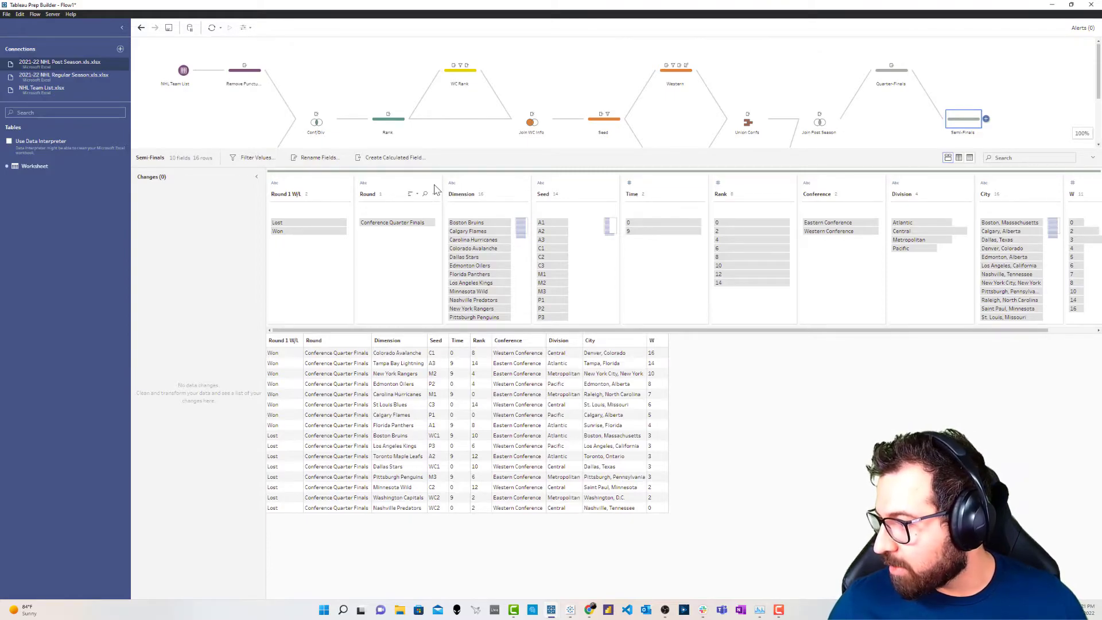
left_click(370, 162)
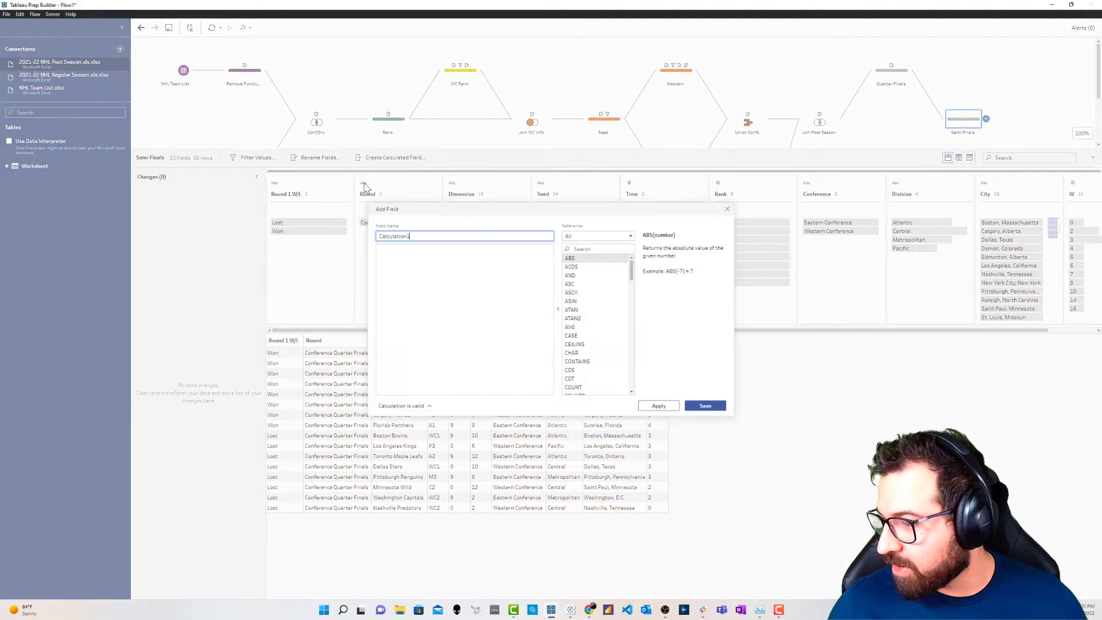
left_click_drag(426, 237, 370, 228)
type("Round")
key("Tab")
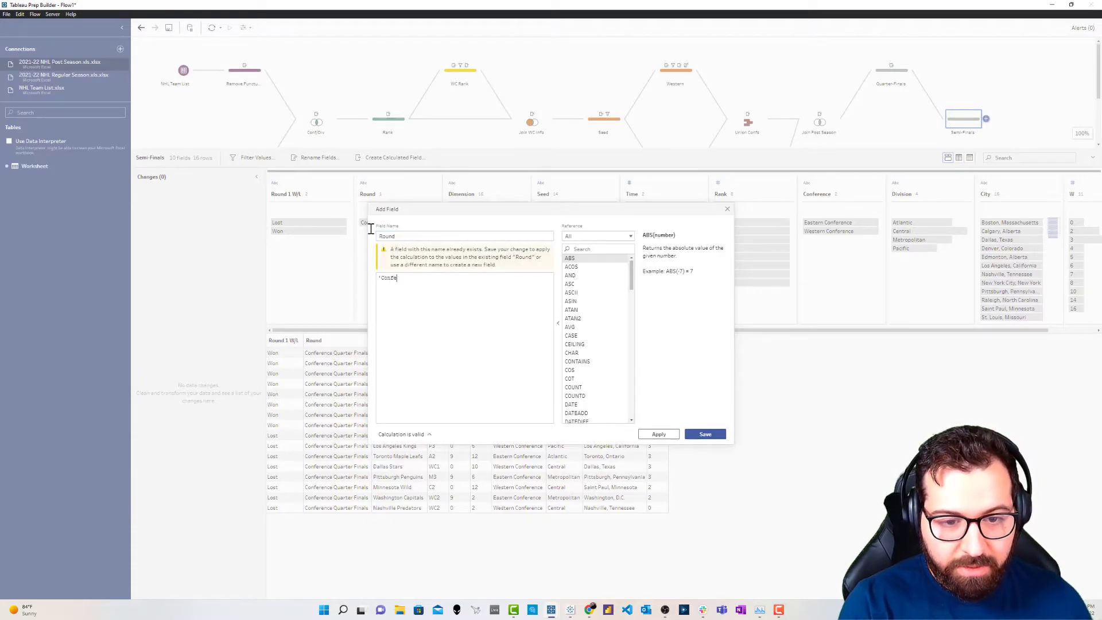
type("'Conference")
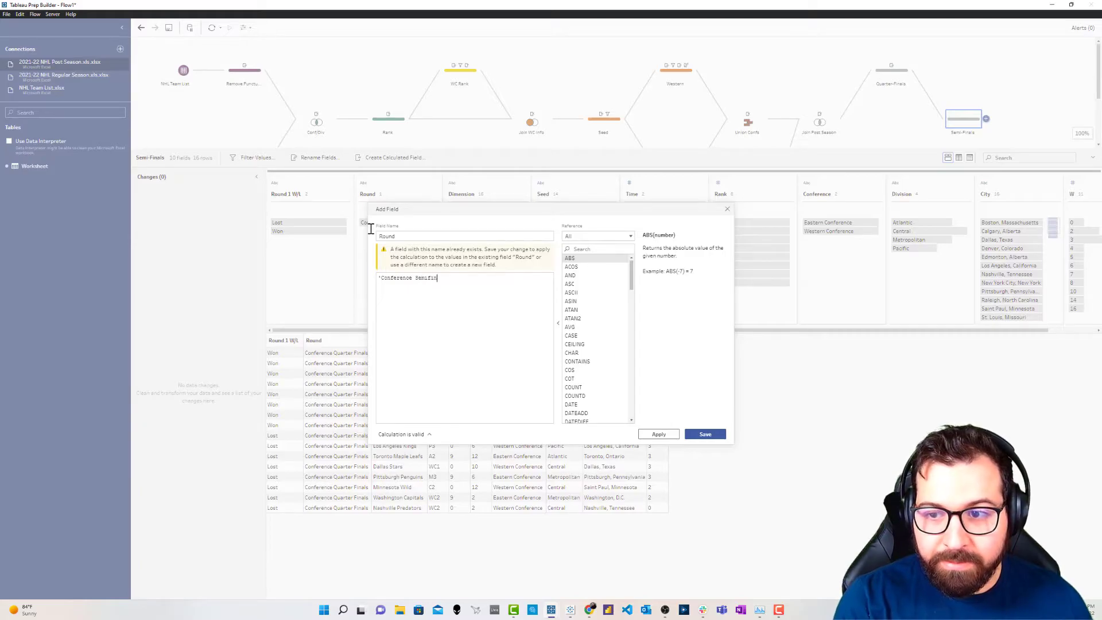
type(" Semifinals'")
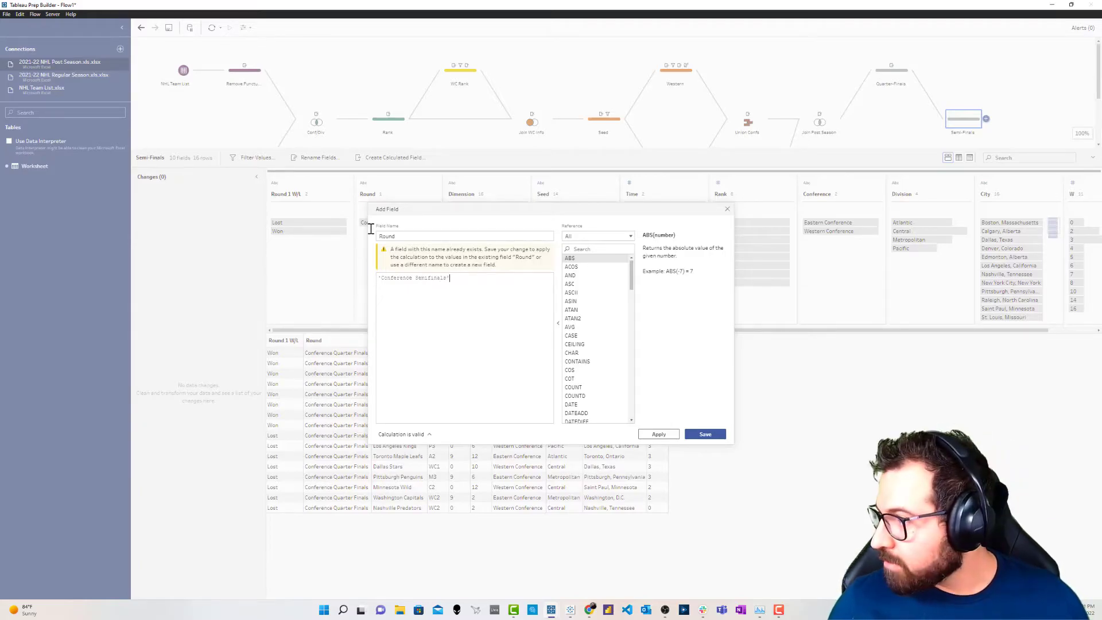
left_click(703, 436)
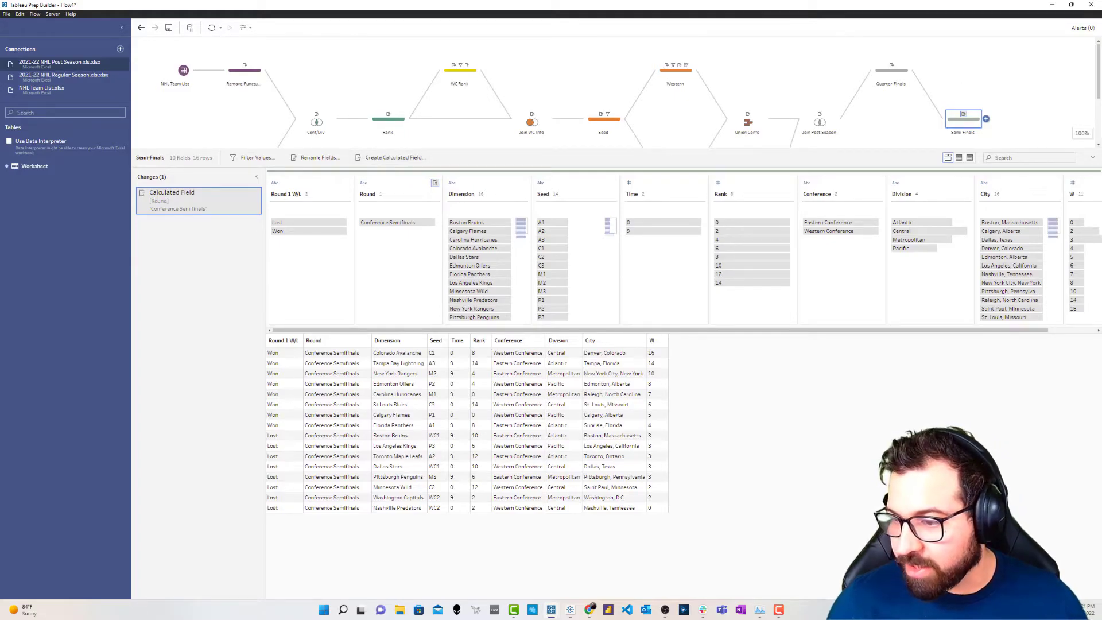
Create the calculated field Round 2 W/L as IF [W] < 8 THEN 'Lost' ELSE 'Won' END.
left_click(395, 157)
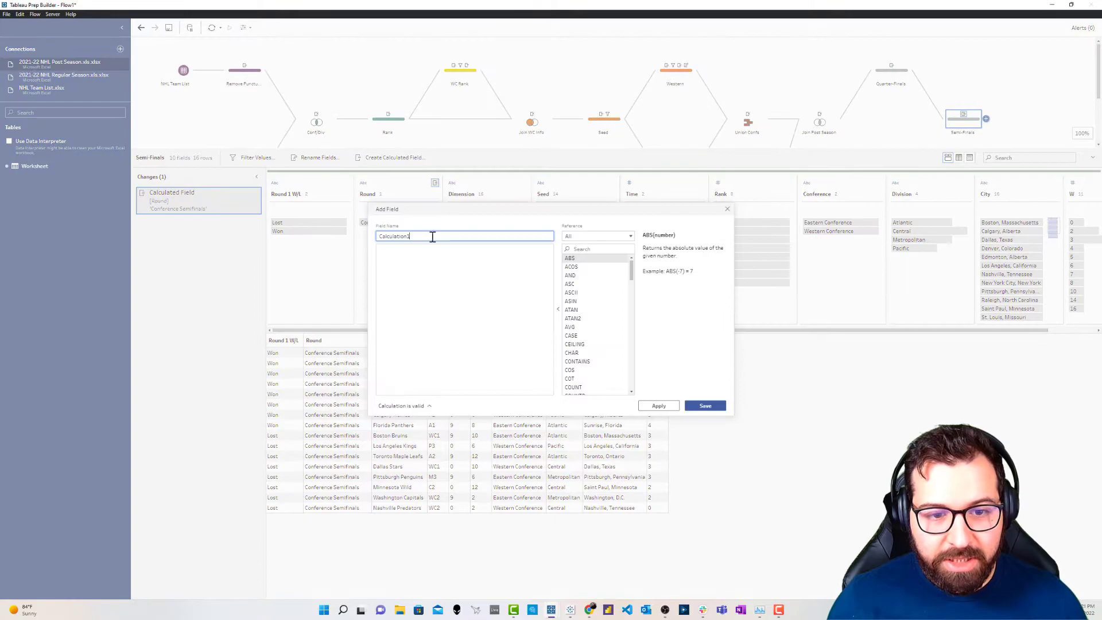
type("Round 2 W/L")
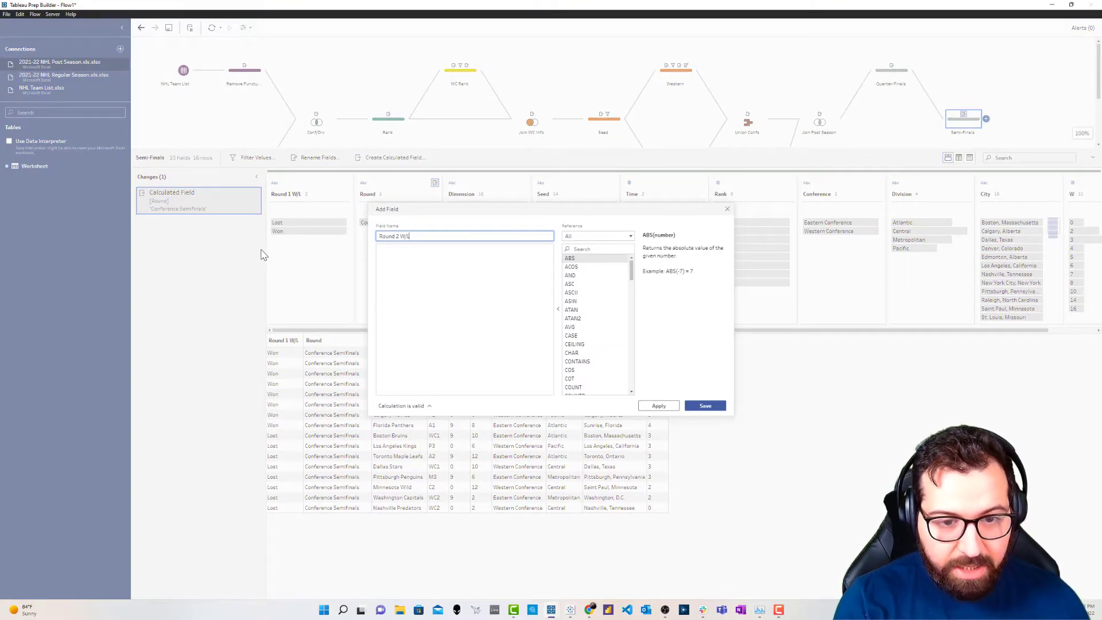
key("Tab")
type("I")
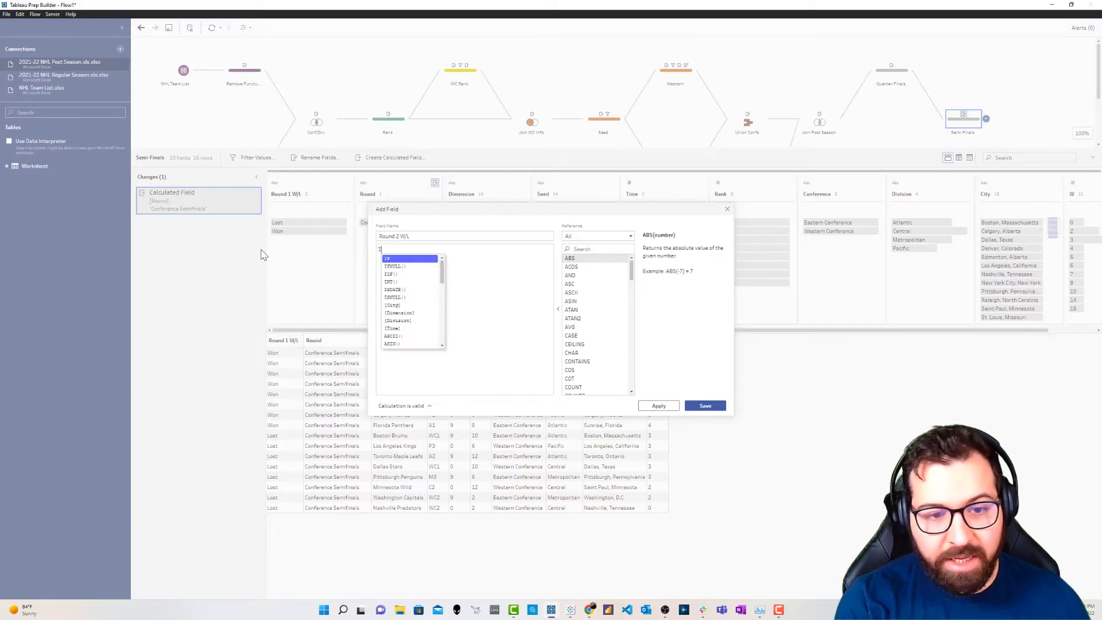
type("F [R< 8")
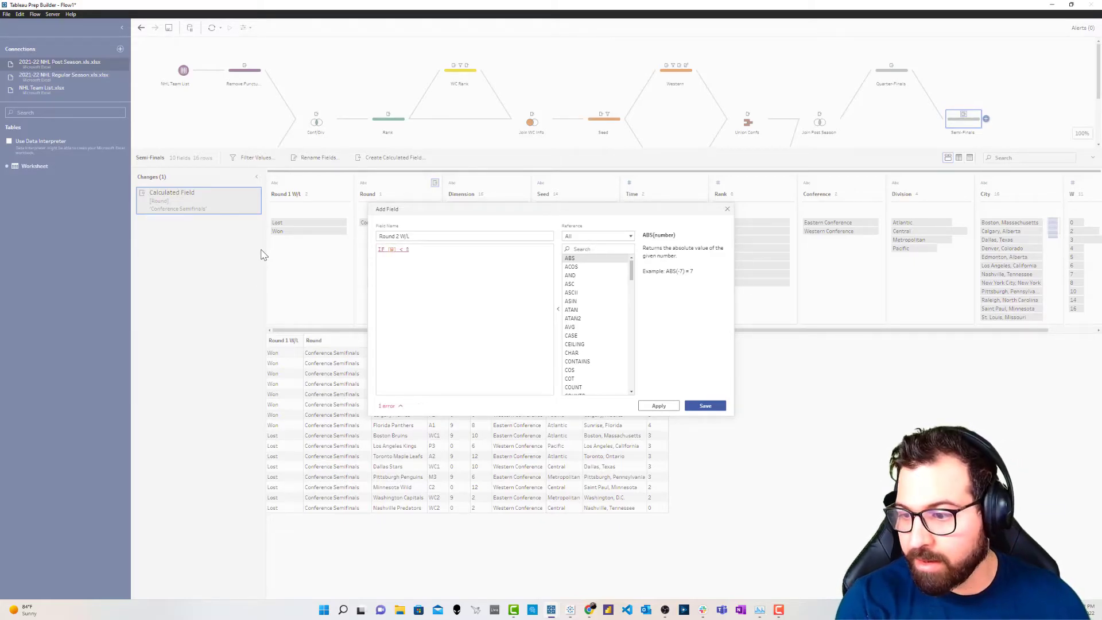
type(" THEN 'Lost' ELSE 'Won' END")
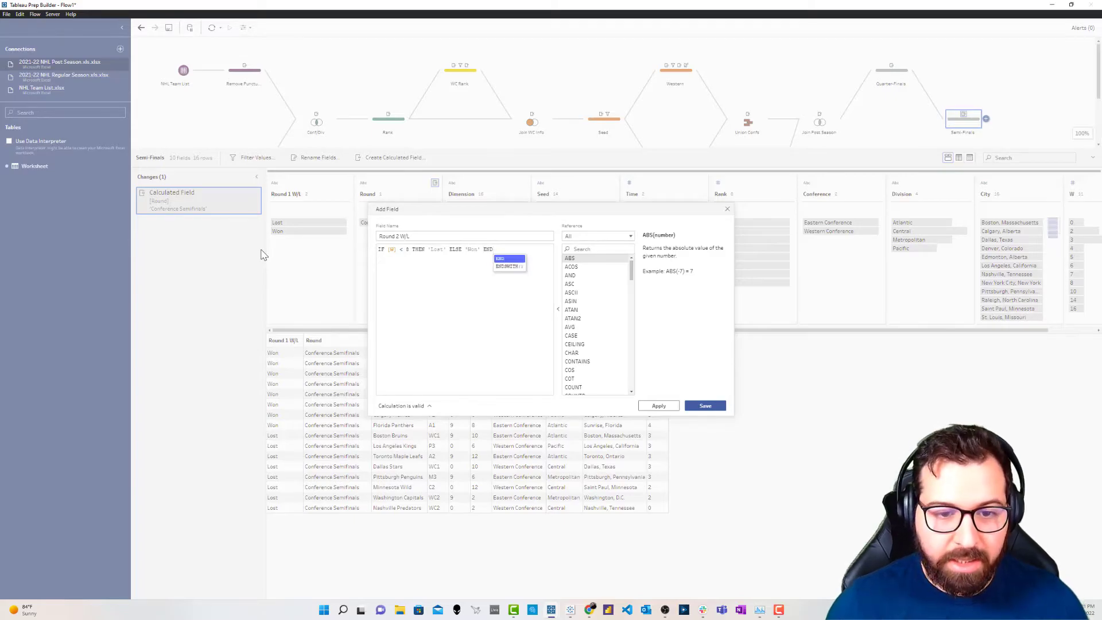
left_click(510, 259)
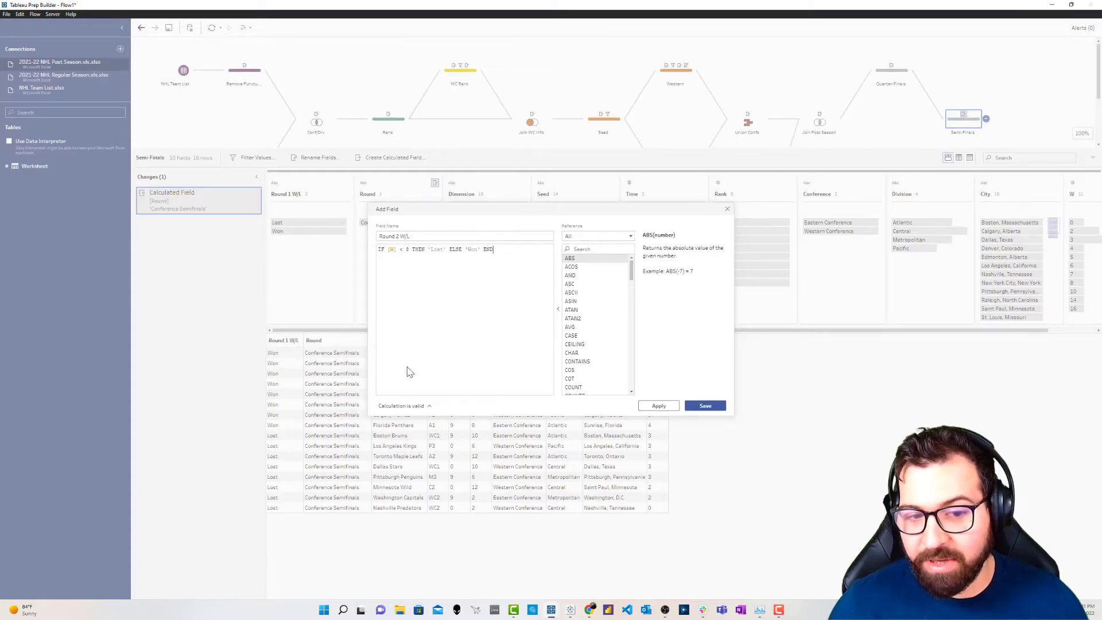
left_click(698, 408)
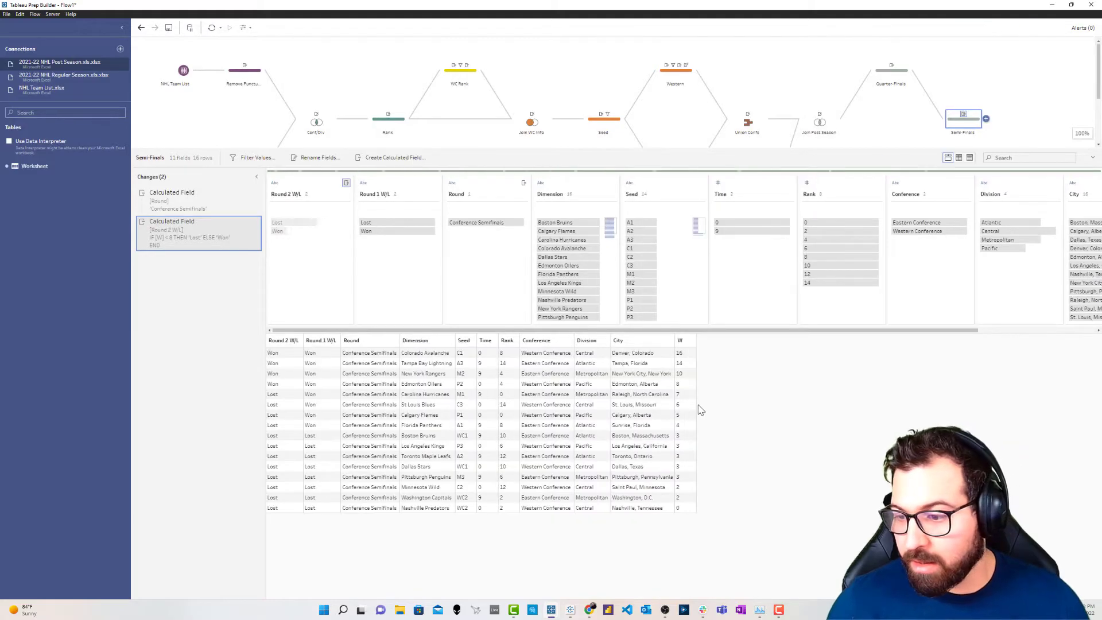
Create the calculated field New Rank as { PARTITION [Conference], [Round 1 W/L]: { ORDERBY [Rank] ASC: RANK() } }.
left_click(388, 157)
double_click(385, 230)
type("New")
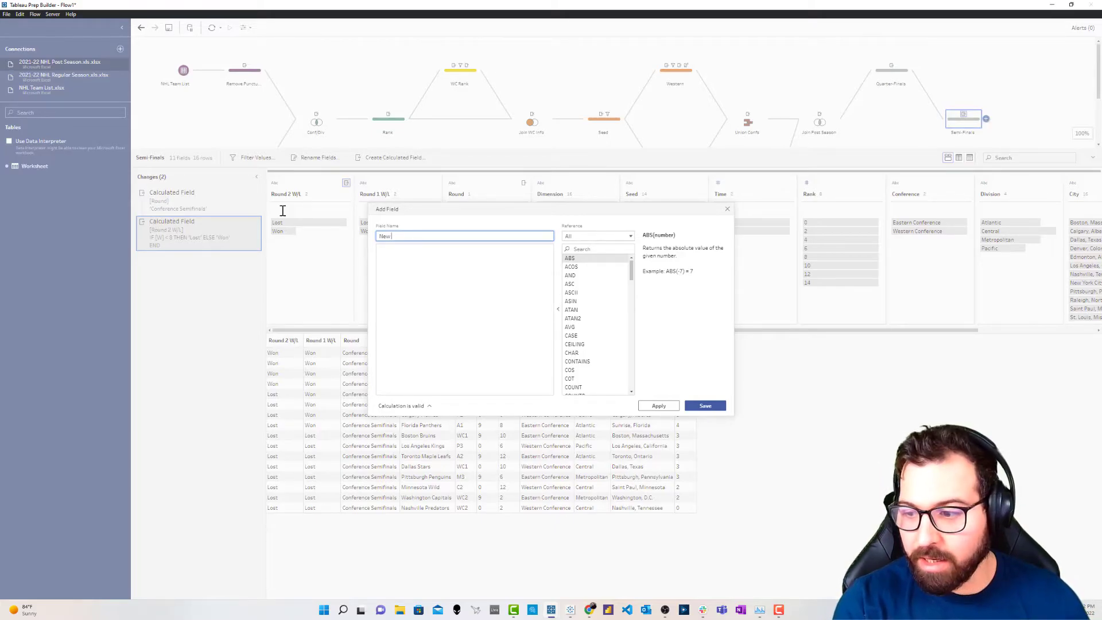
key("Tab")
type("{ PARTITION [Conference], Ro")
key("Down")
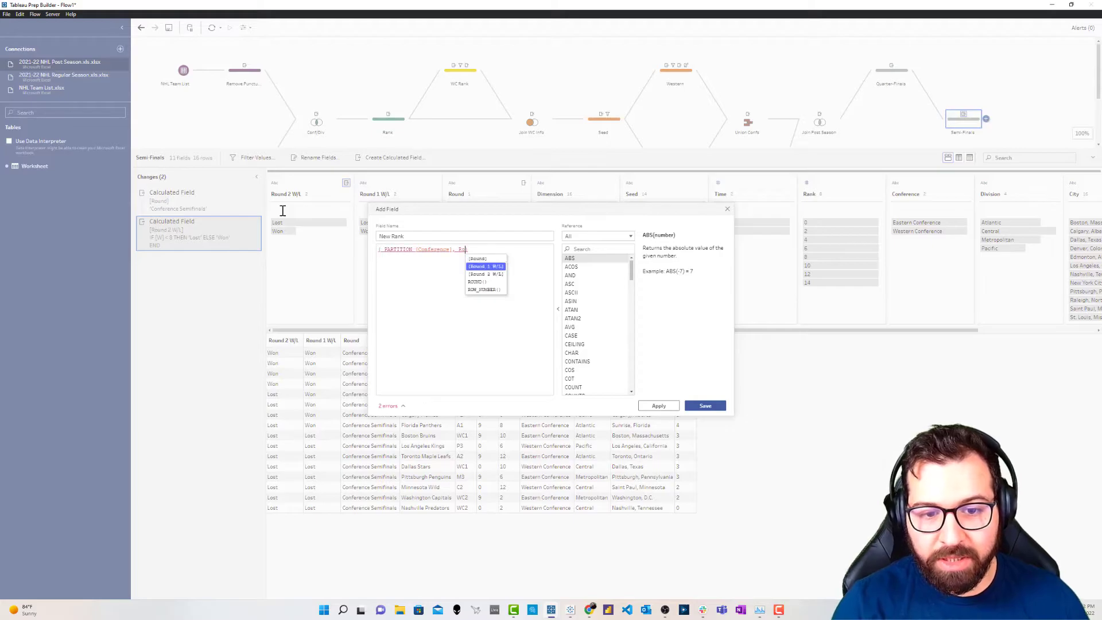
key("Return")
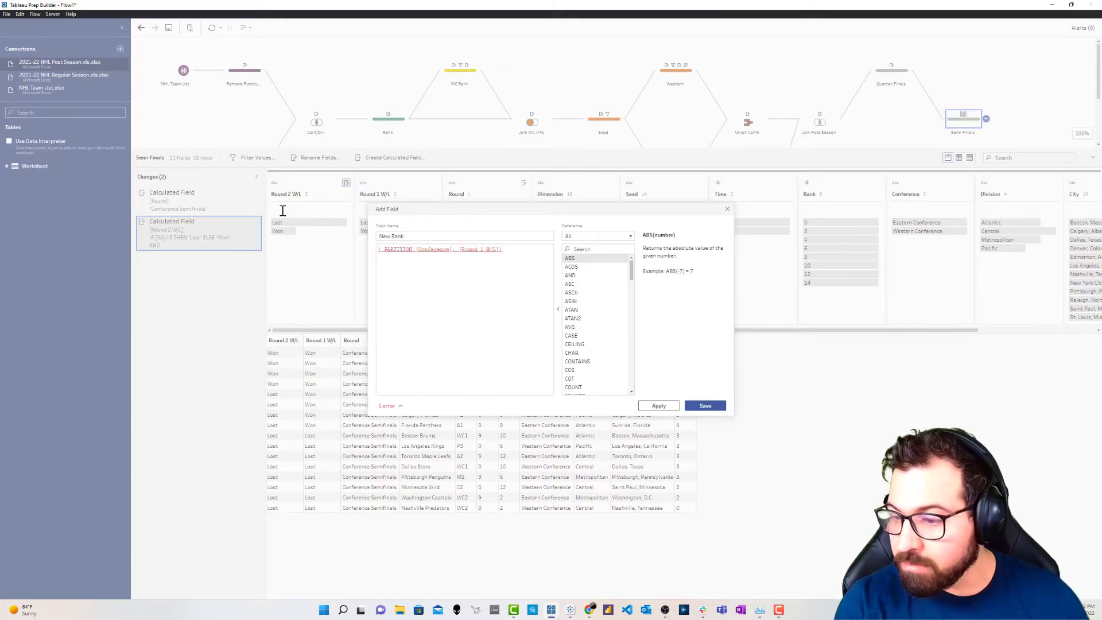
type(": { ORDERBY ")
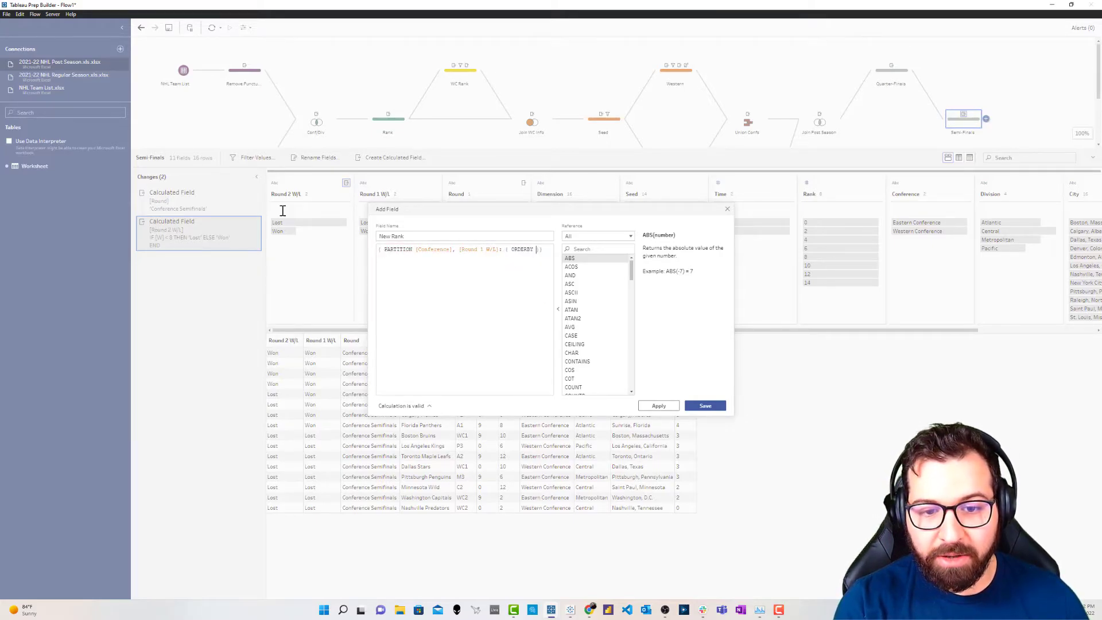
type("[Rank]")
key("Return")
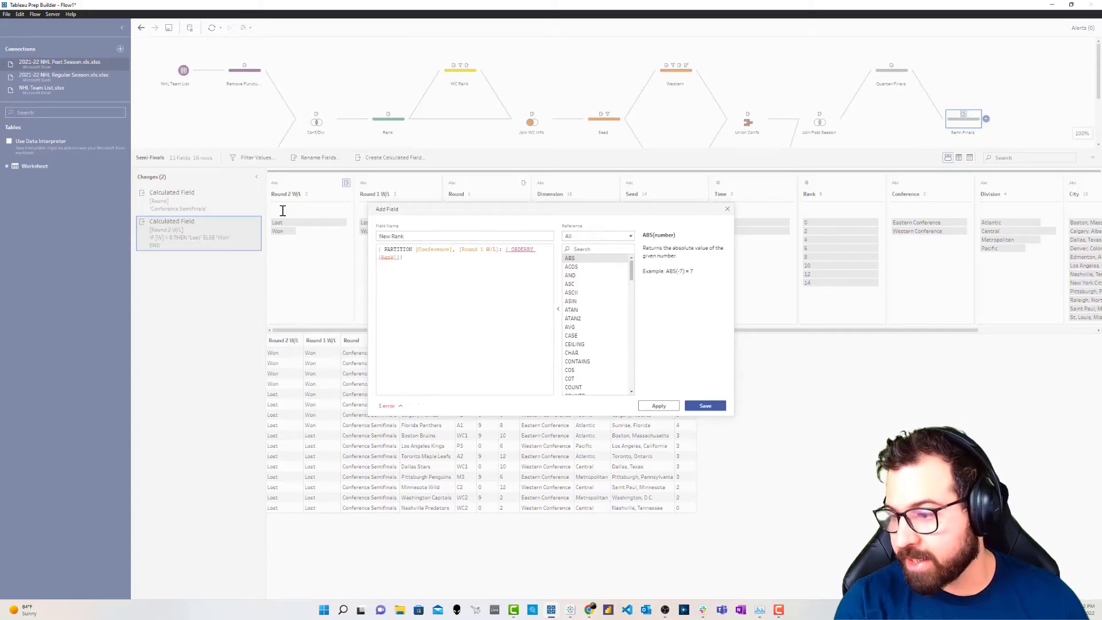
type("ASC")
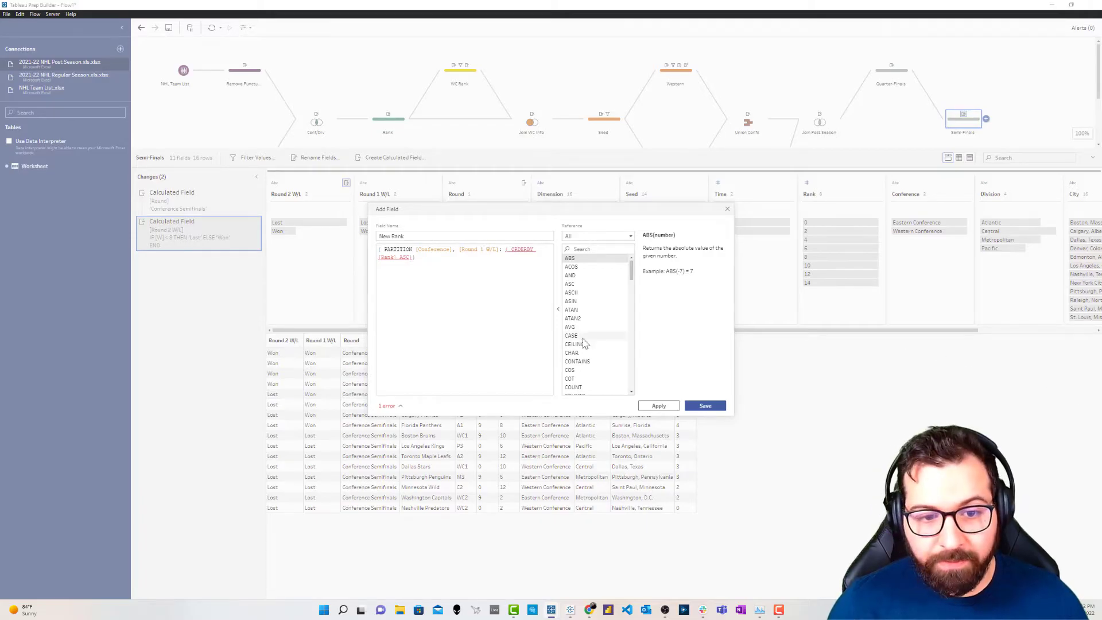
left_click(411, 259)
type(": RANK()")
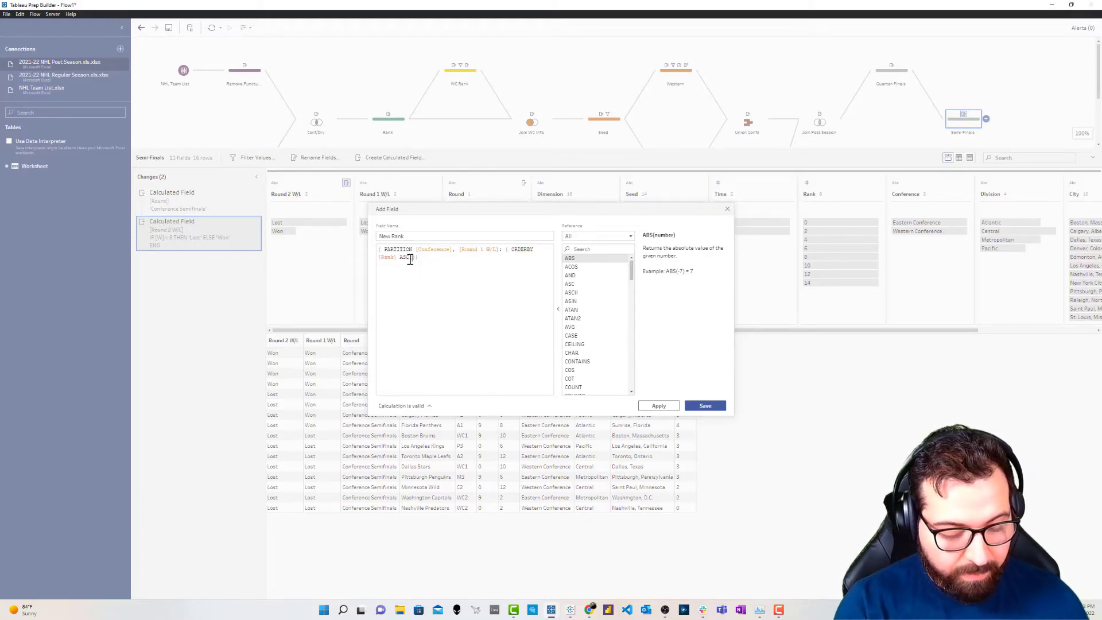
left_click(715, 404)
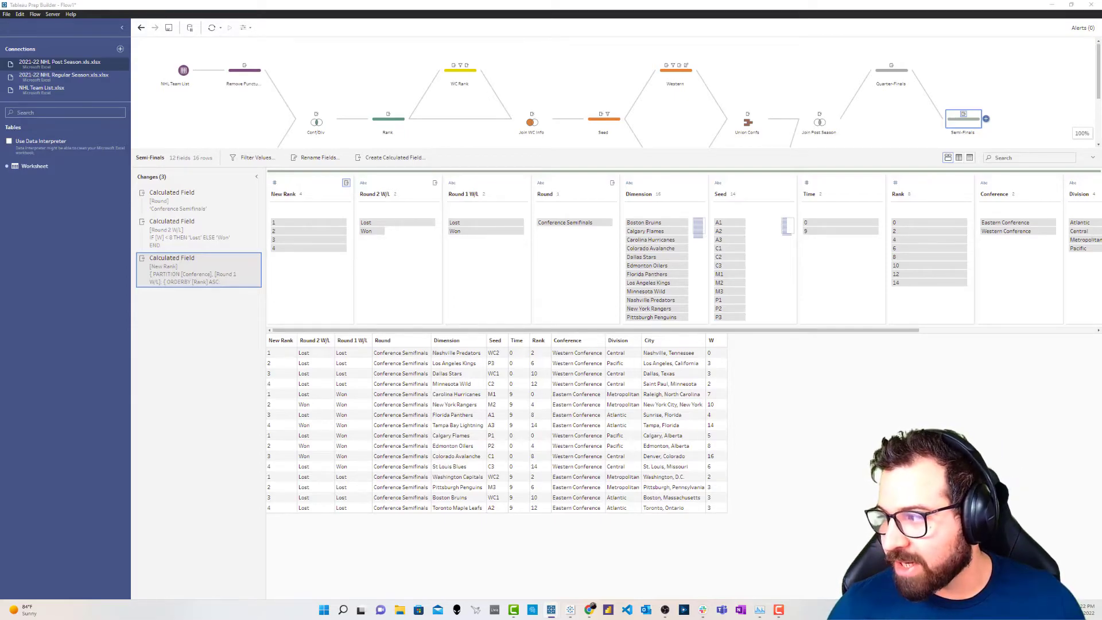
Overwrite Rank with a CASE on [New Rank] mapping 1 to 1, 2 to 5, 3 to 9 and 4 to 13, and remove New Rank.
left_click(391, 156)
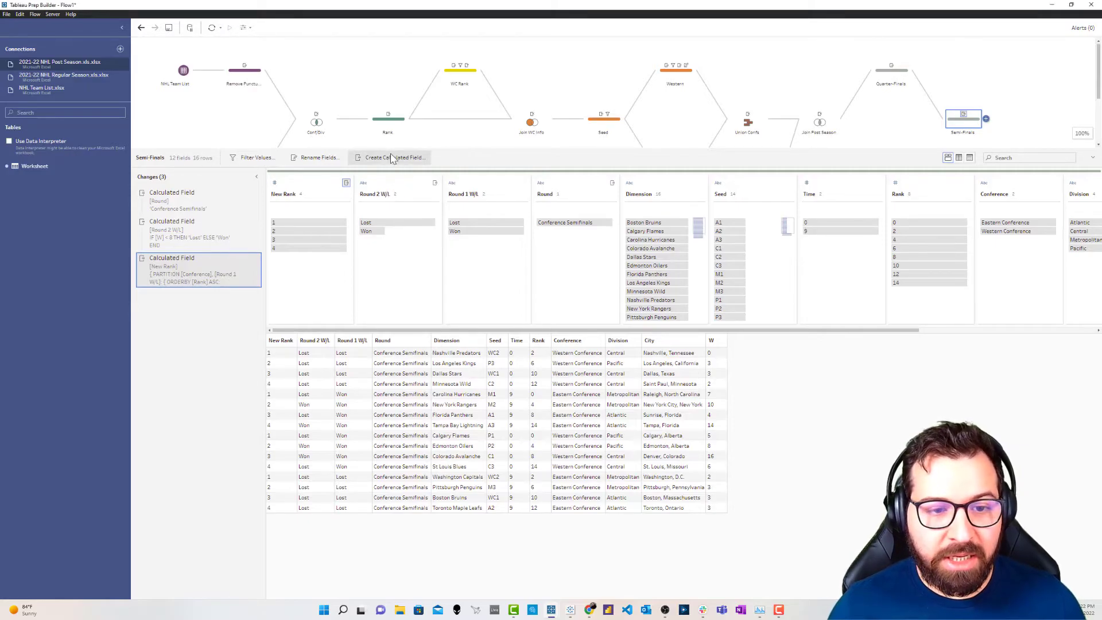
left_click(427, 255)
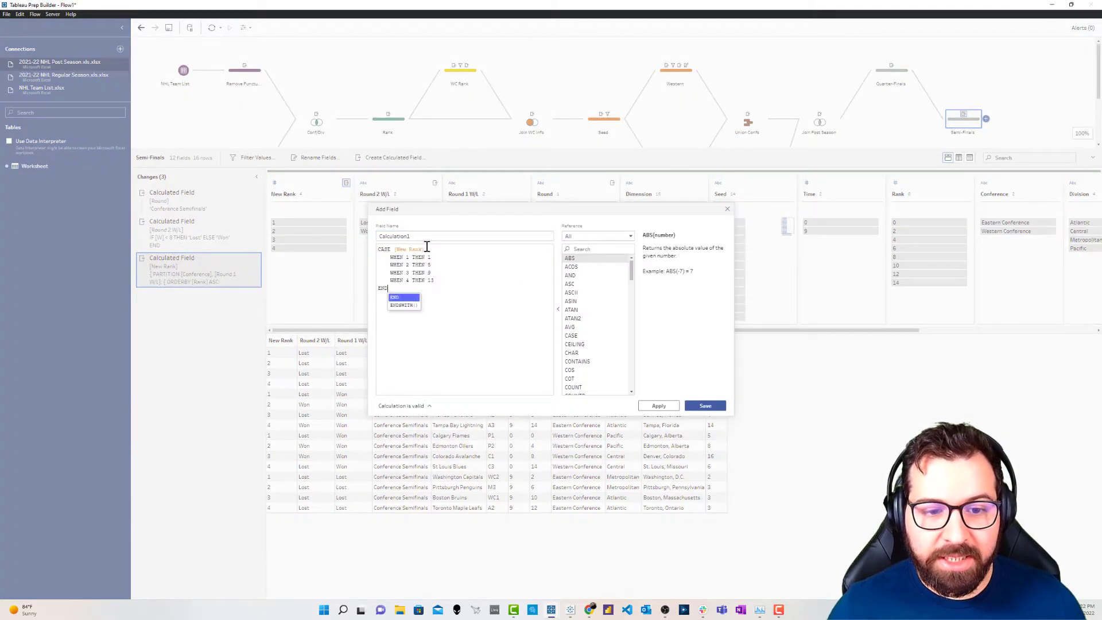
left_click(427, 236)
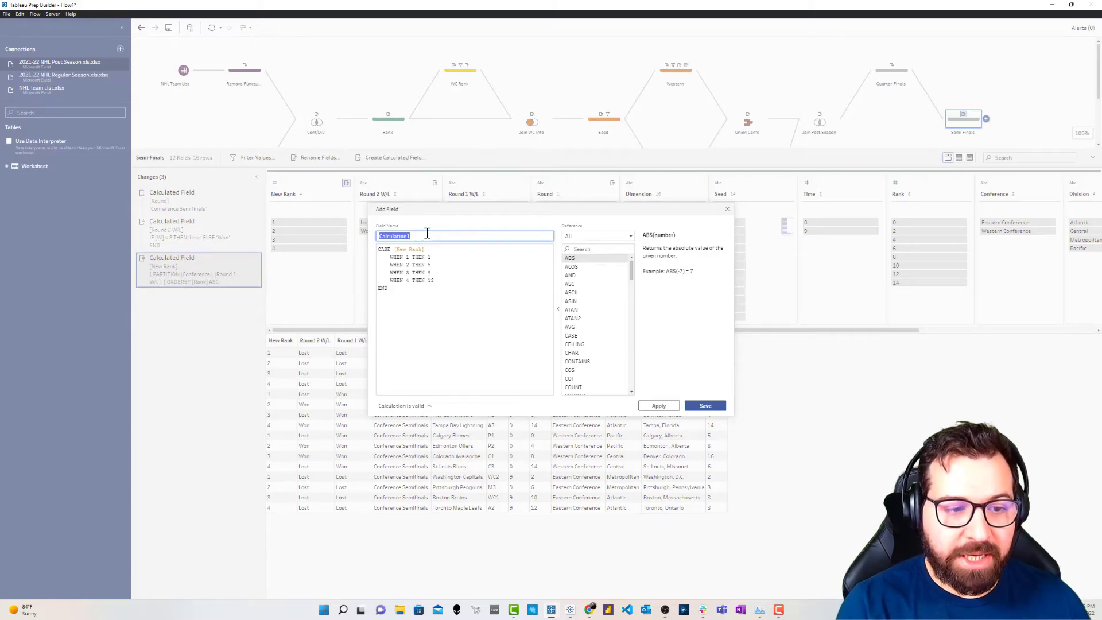
type("Rank")
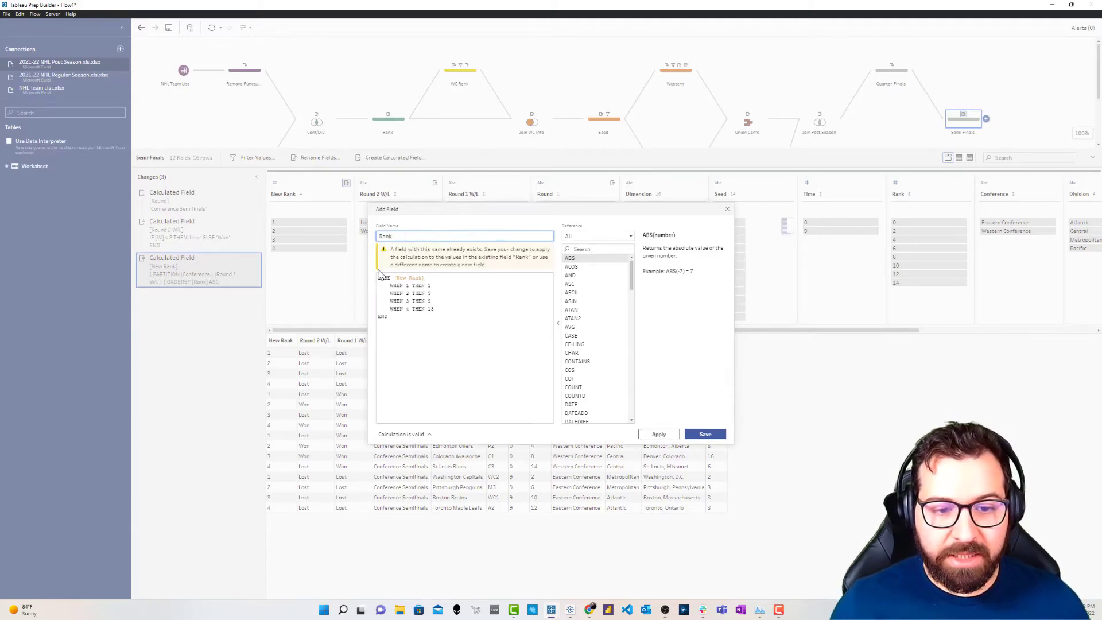
double_click(431, 286)
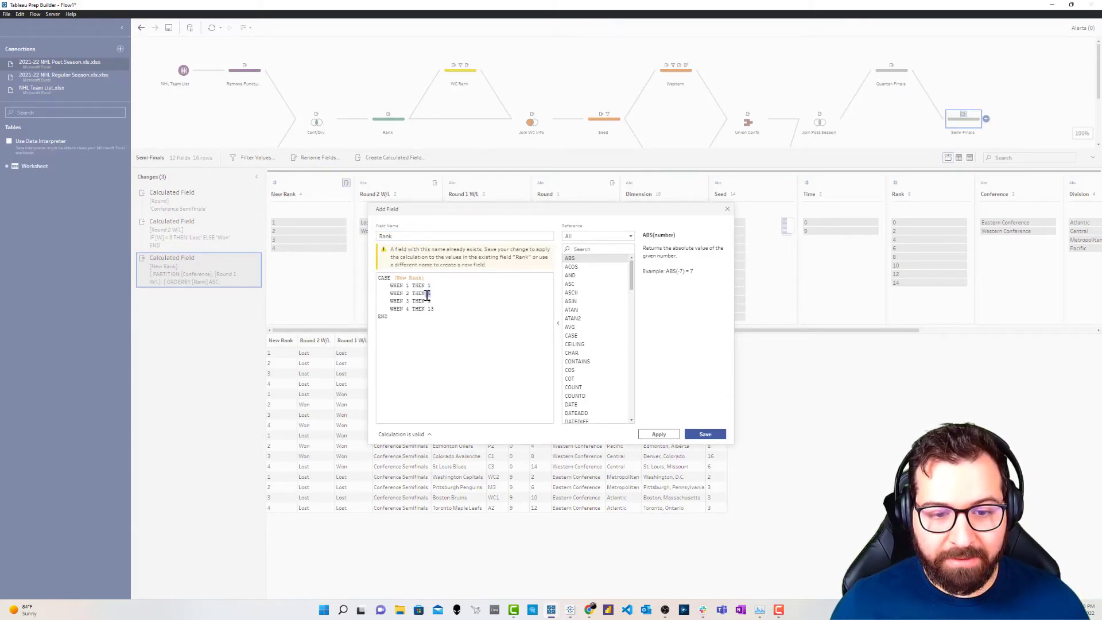
double_click(431, 309)
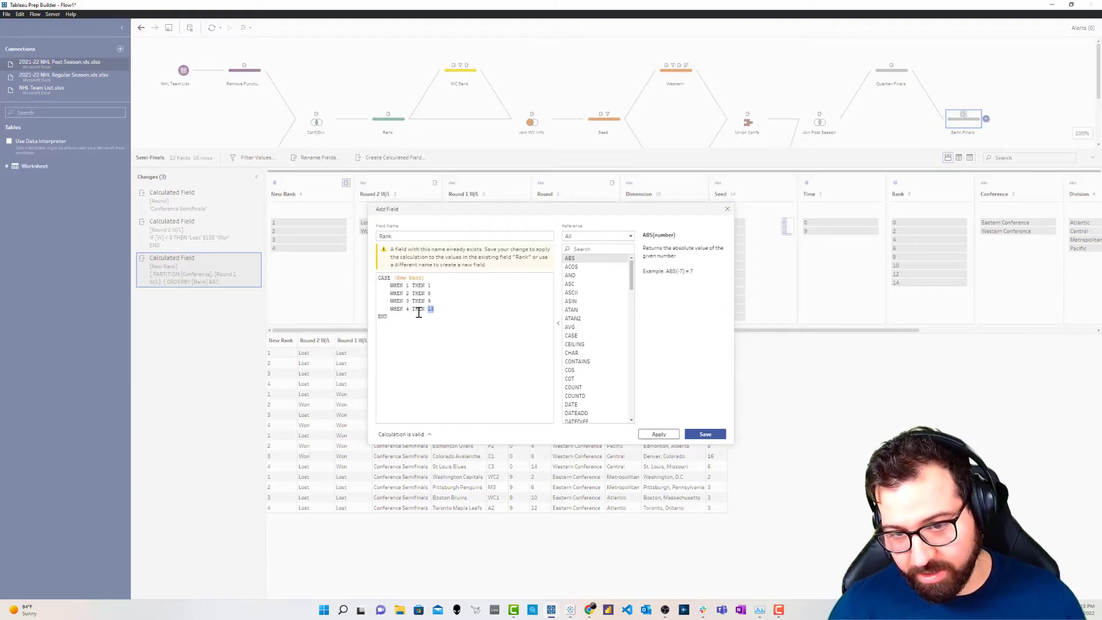
left_click(702, 436)
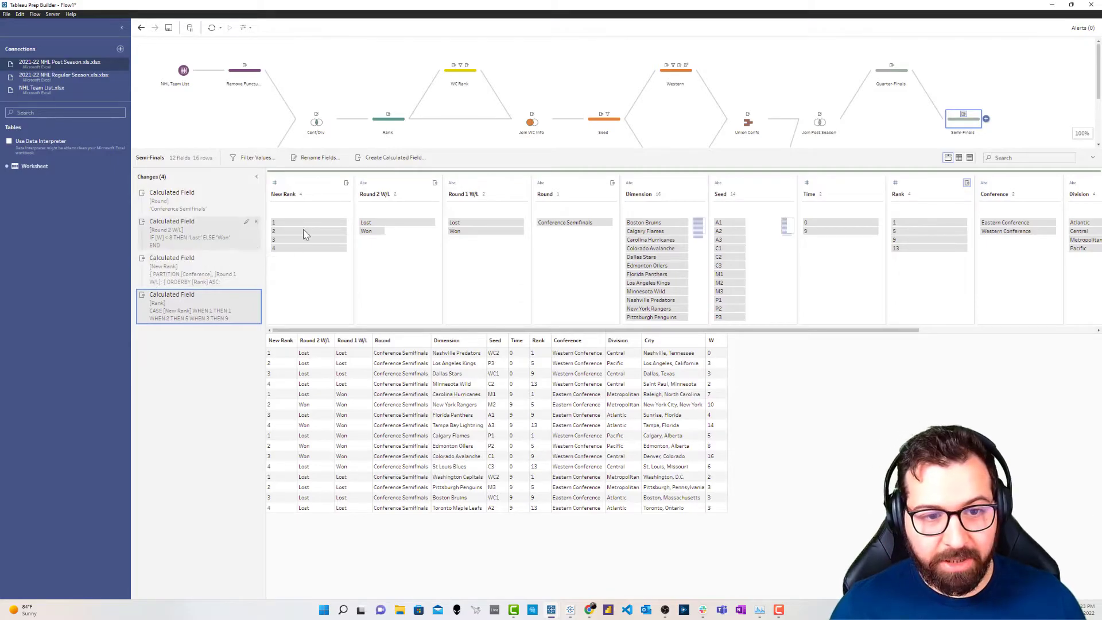
left_click(310, 194)
left_click(632, 158)
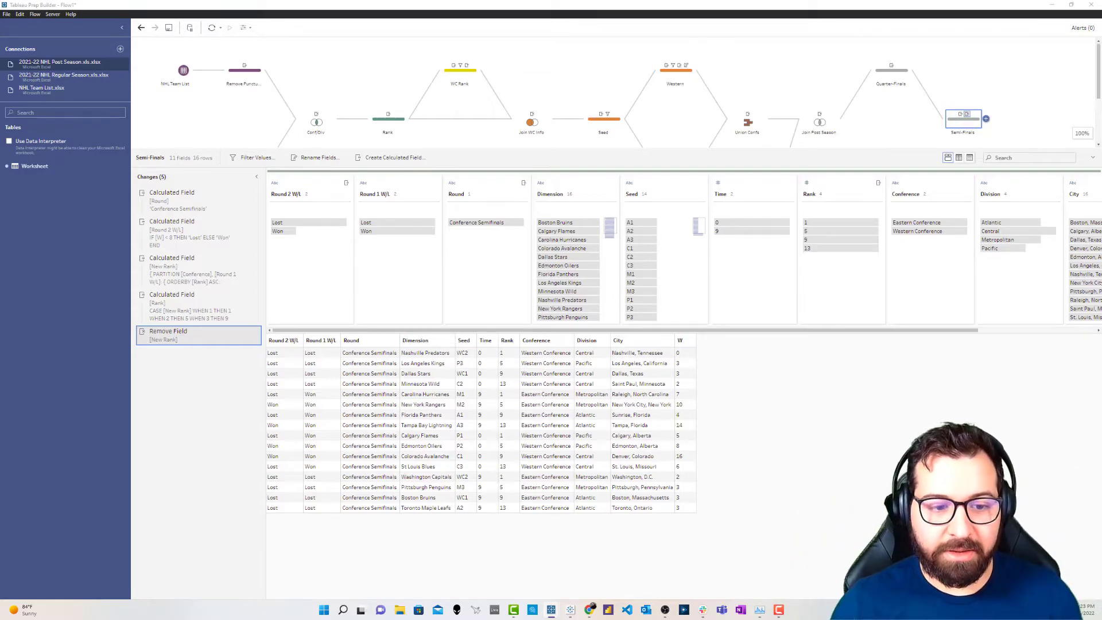
Overwrite the Time field with a CASE on [Conference] returning 8 for 'Eastern Conference' and 1 for 'Western Conference'.
left_click(394, 157)
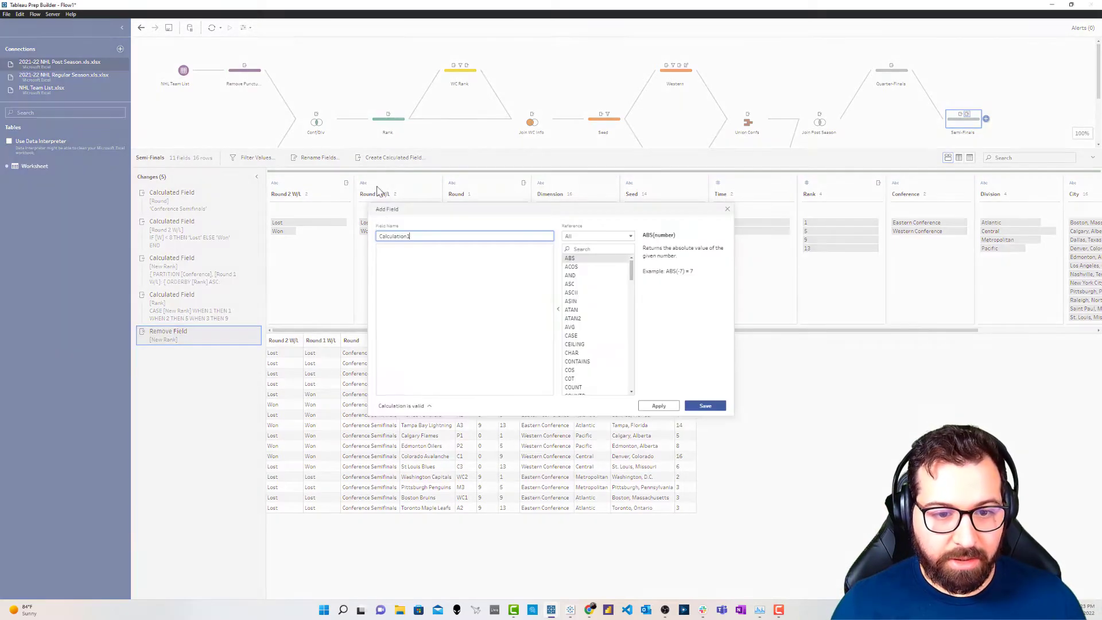
double_click(410, 237)
type("Time")
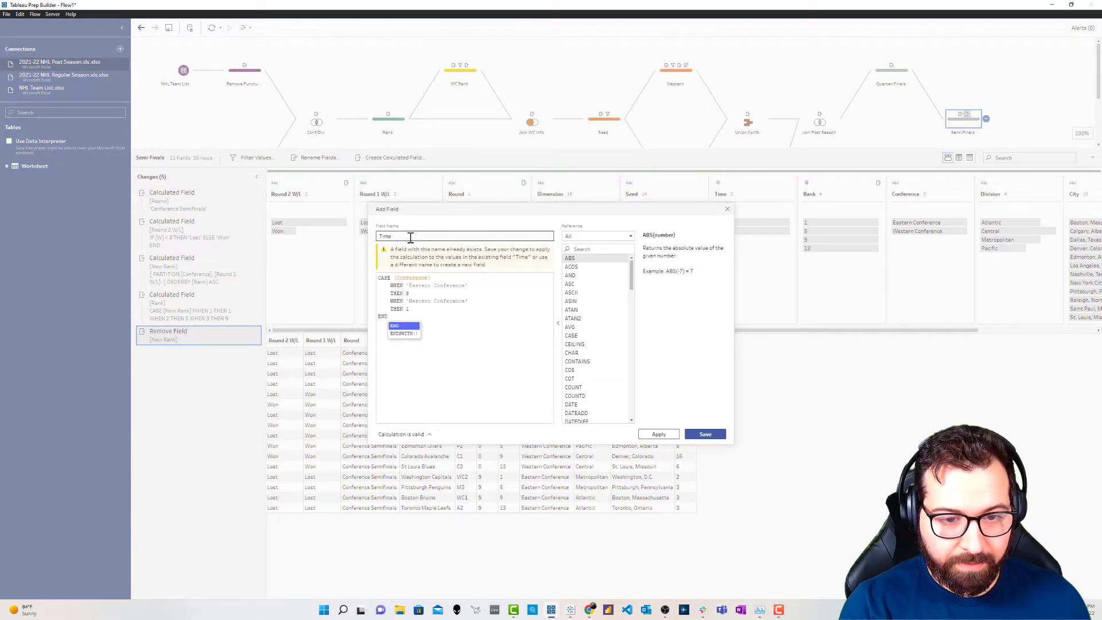
left_click(528, 313)
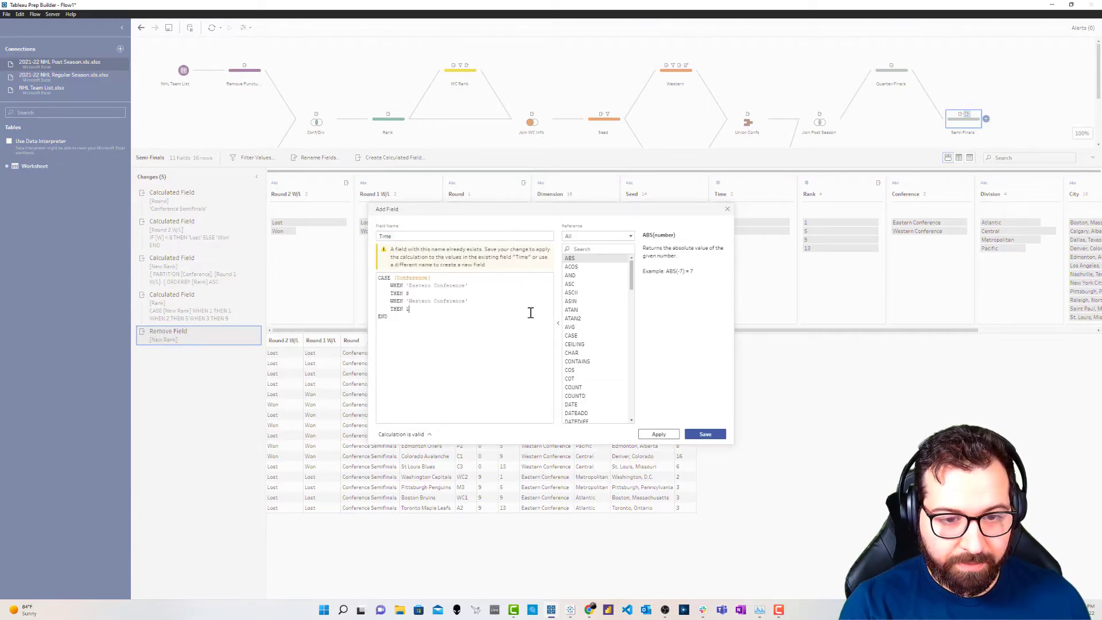
left_click_drag(462, 285, 408, 281)
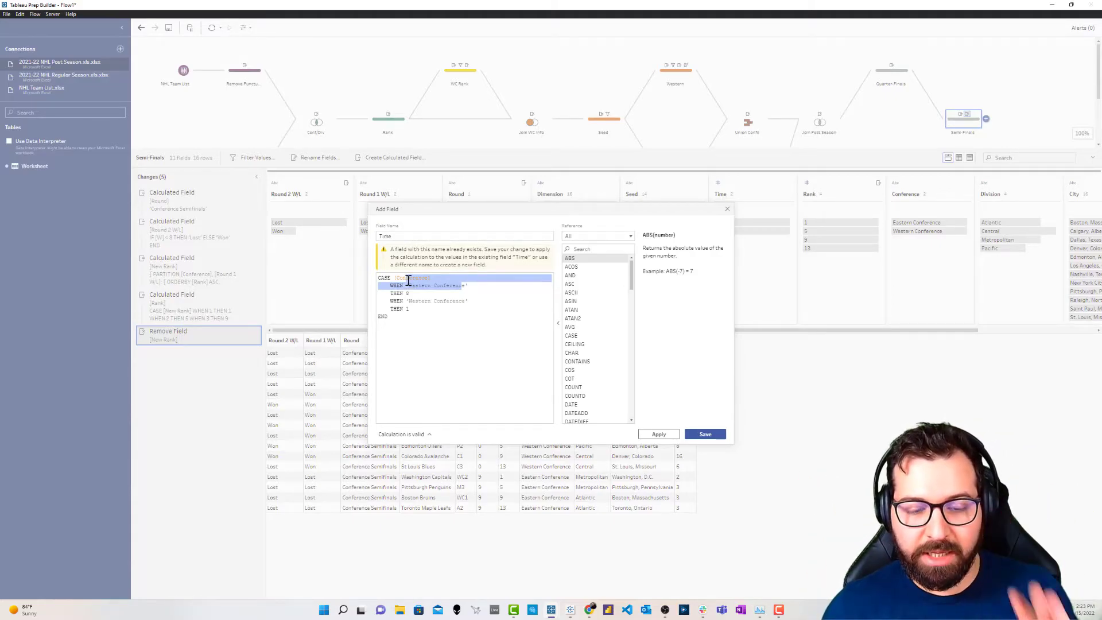
left_click(443, 356)
left_click(705, 434)
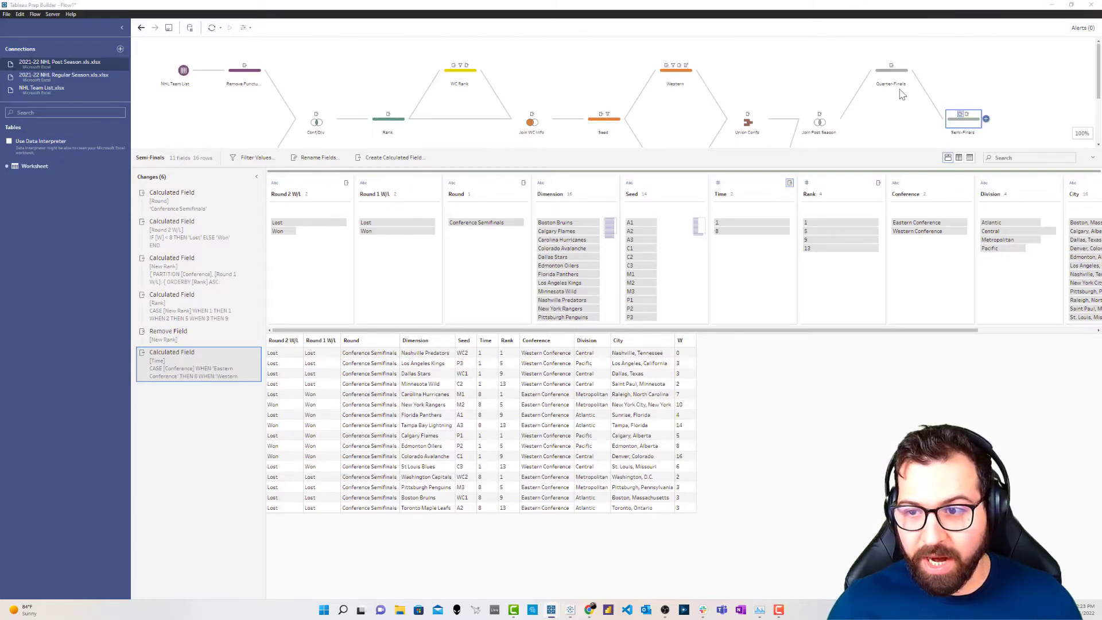
Copy the Semi-Finals step and paste the copy directly after it in the flow.
left_click(993, 115)
right_click(978, 132)
left_click(970, 171)
left_click(987, 119)
left_click(1008, 227)
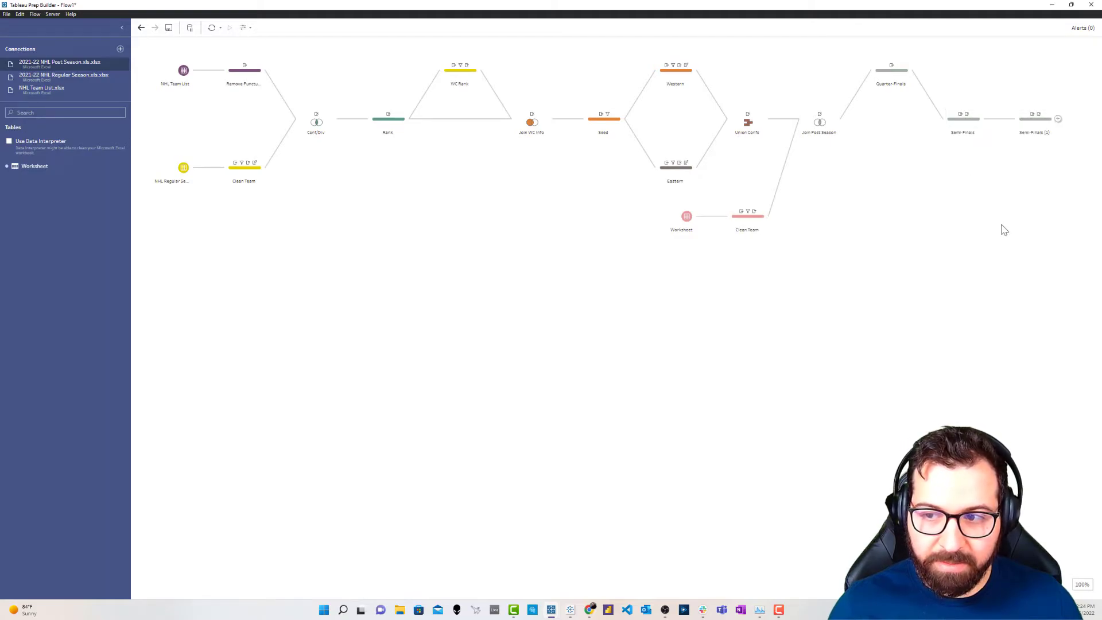
Place the copied Semi-Finals step one row below the original in the flow and rename it Conference Finals.
left_click_drag(1025, 124, 1033, 172)
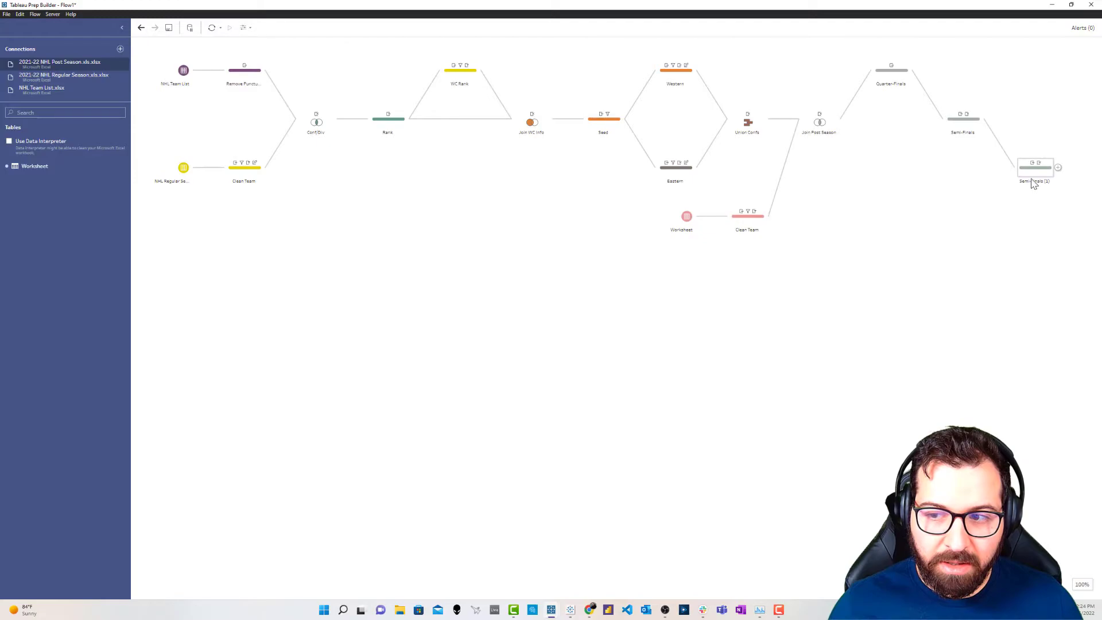
double_click(1049, 97)
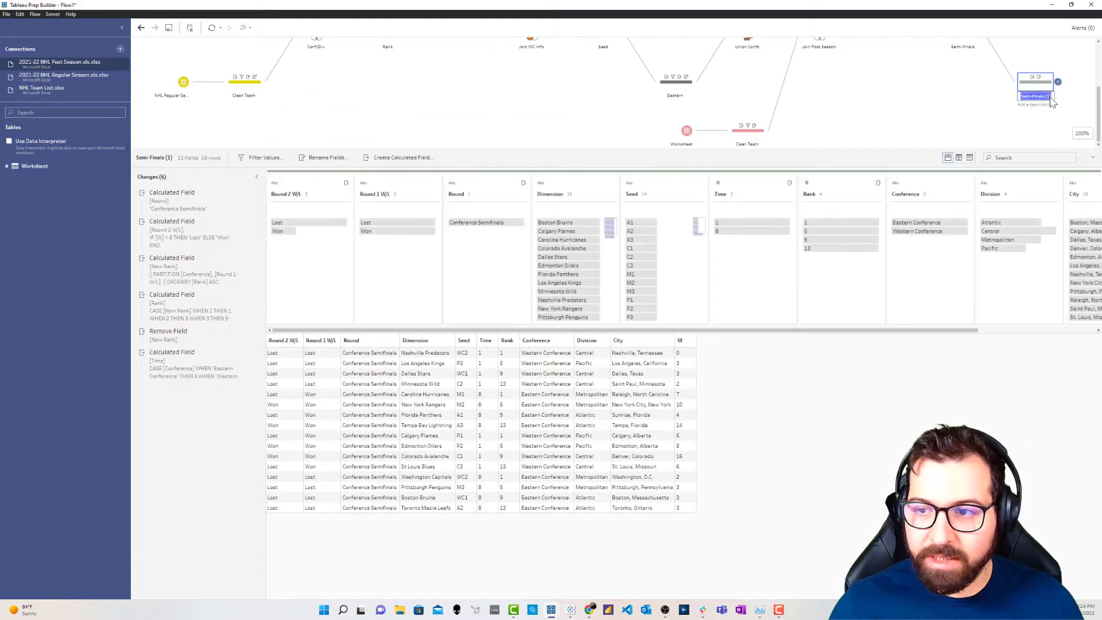
type("Co")
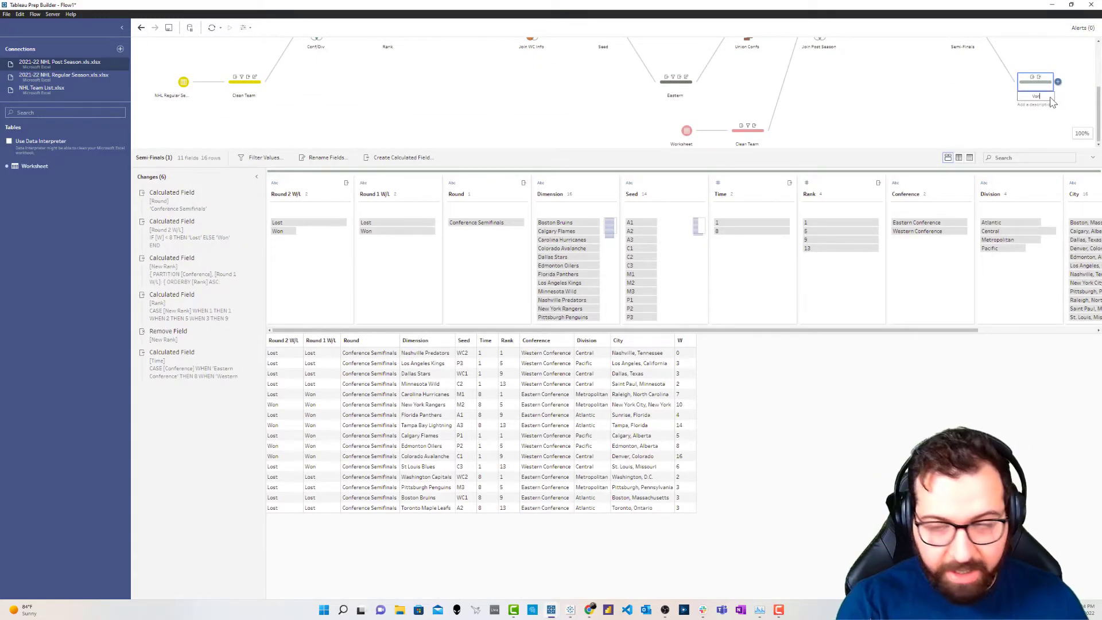
type("nference Finals")
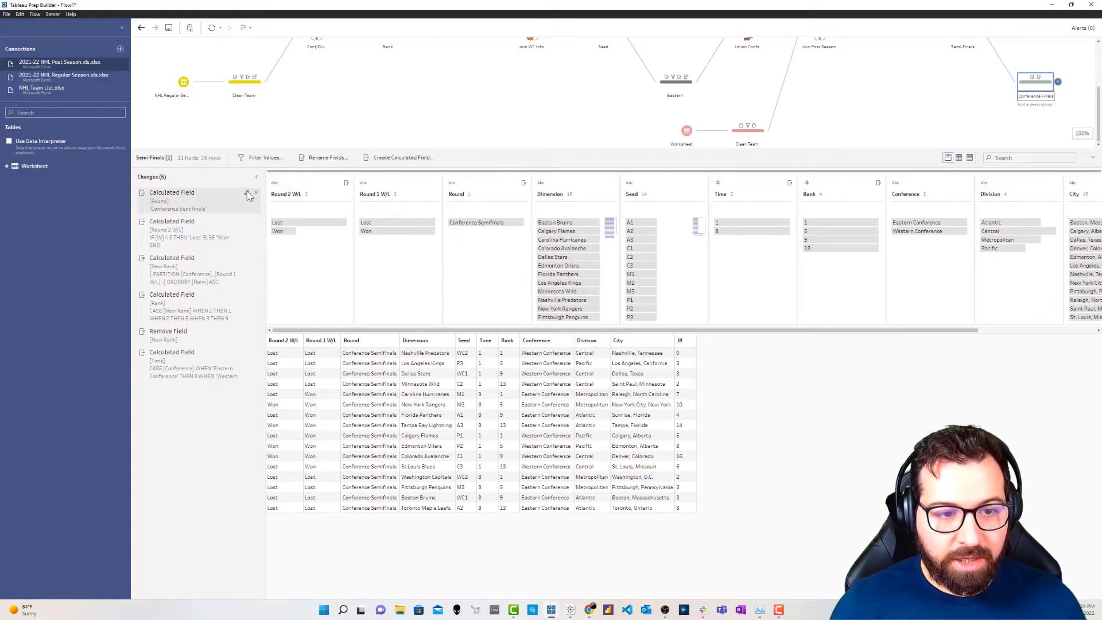
Change the Round calculation in the Conference Finals step to 'Conference Finals'.
left_click(246, 196)
left_click_drag(446, 251, 414, 246)
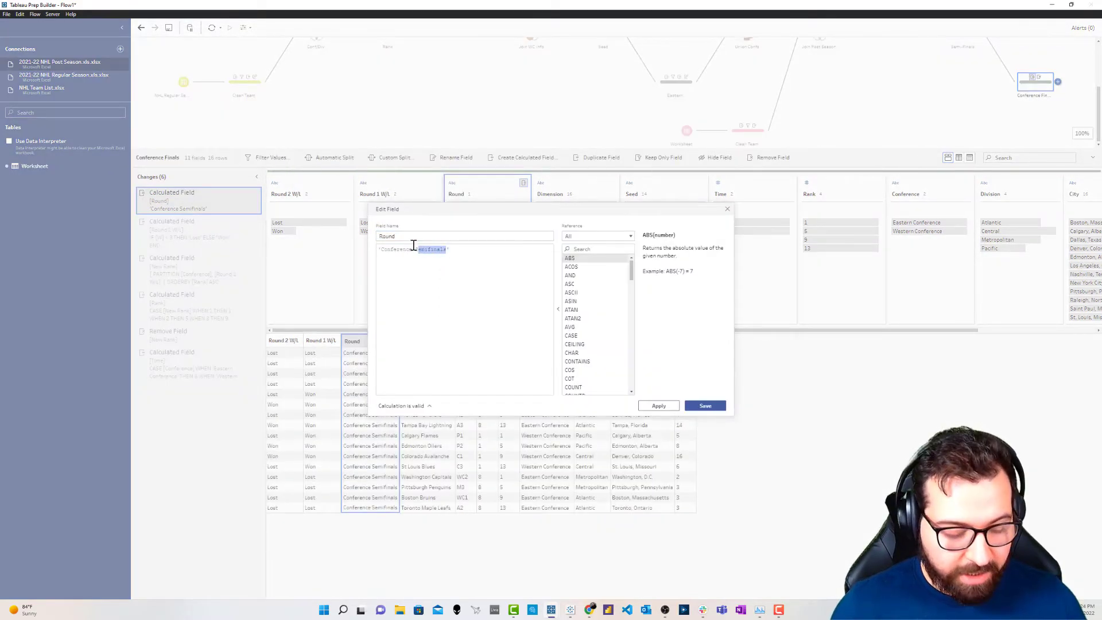
type("Finals")
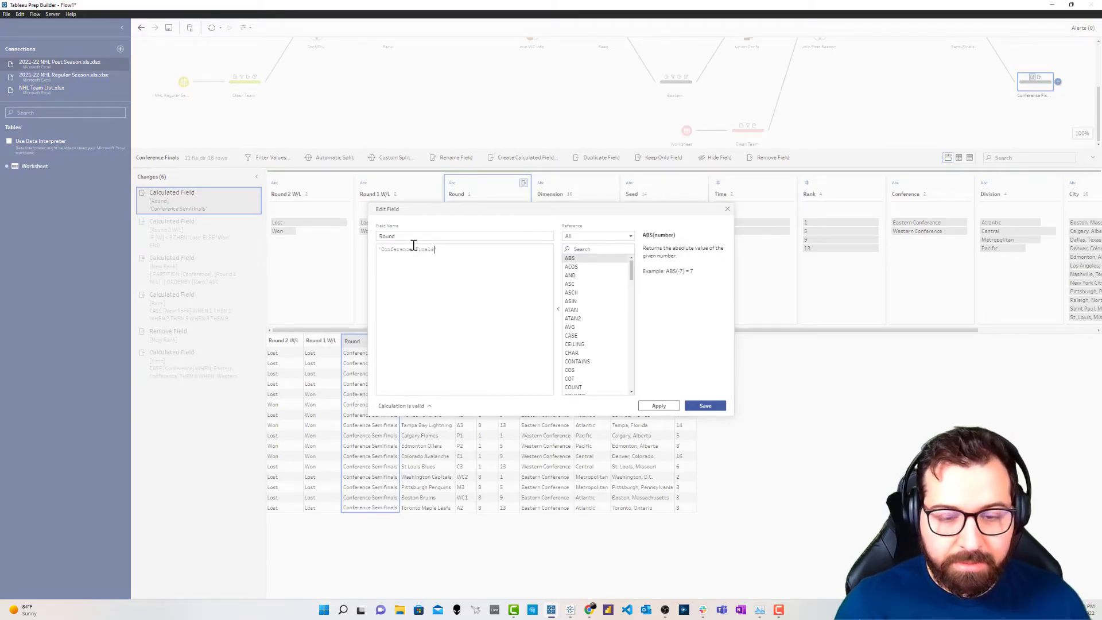
left_click(706, 406)
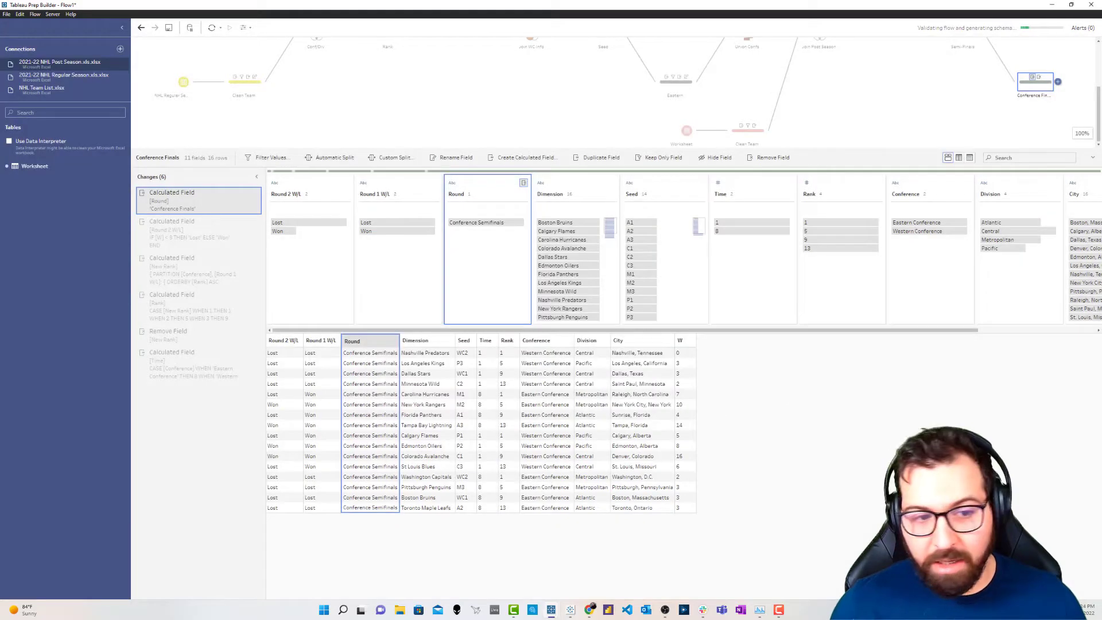
Edit the Round 2 W/L calculation to be named Round 3 W/L with IF [W] < 12 THEN 'Lost' ELSE 'Won' END.
left_click(248, 225)
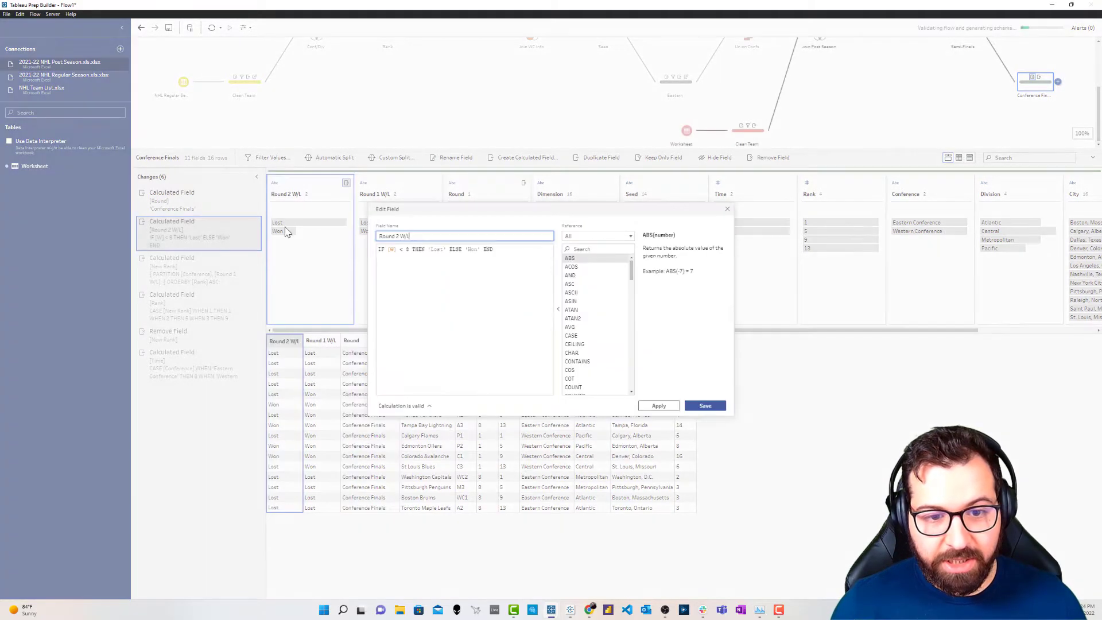
double_click(396, 237)
type("3")
left_click(411, 251)
key("BackSpace")
type("12")
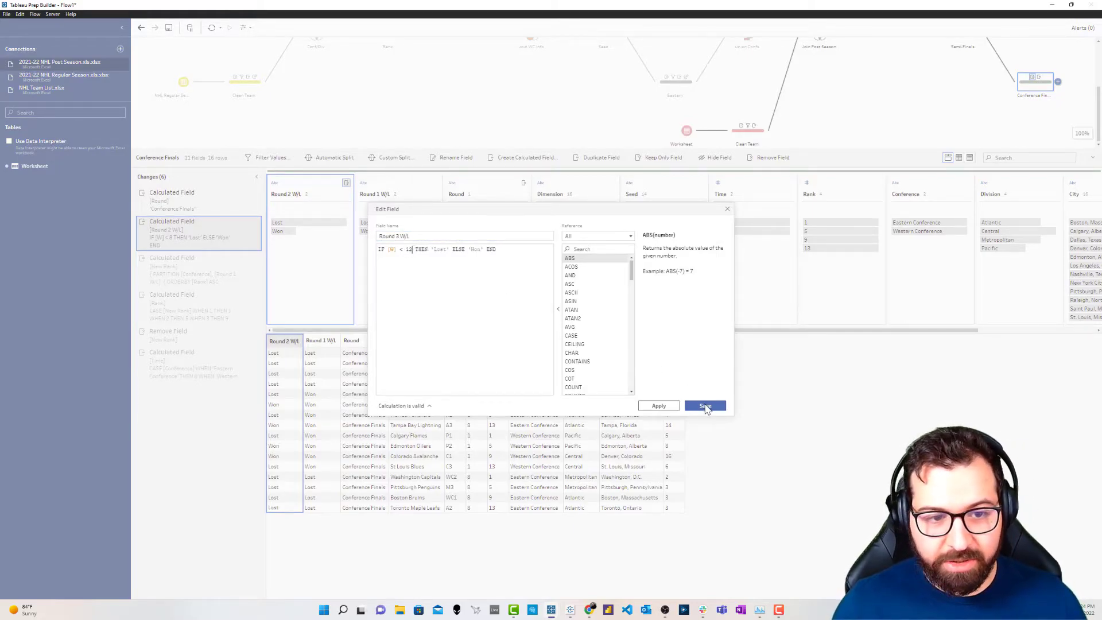
left_click(706, 407)
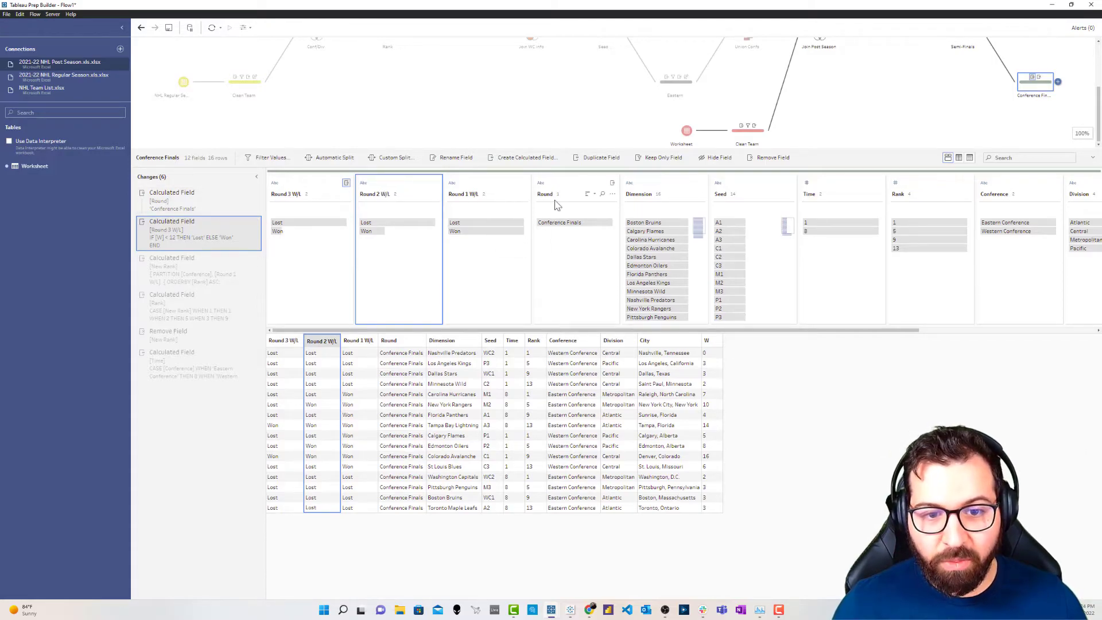
Filter the Round 1 W/L field to keep only the value Won, directly after the Round 3 W/L calculation.
left_click(472, 183)
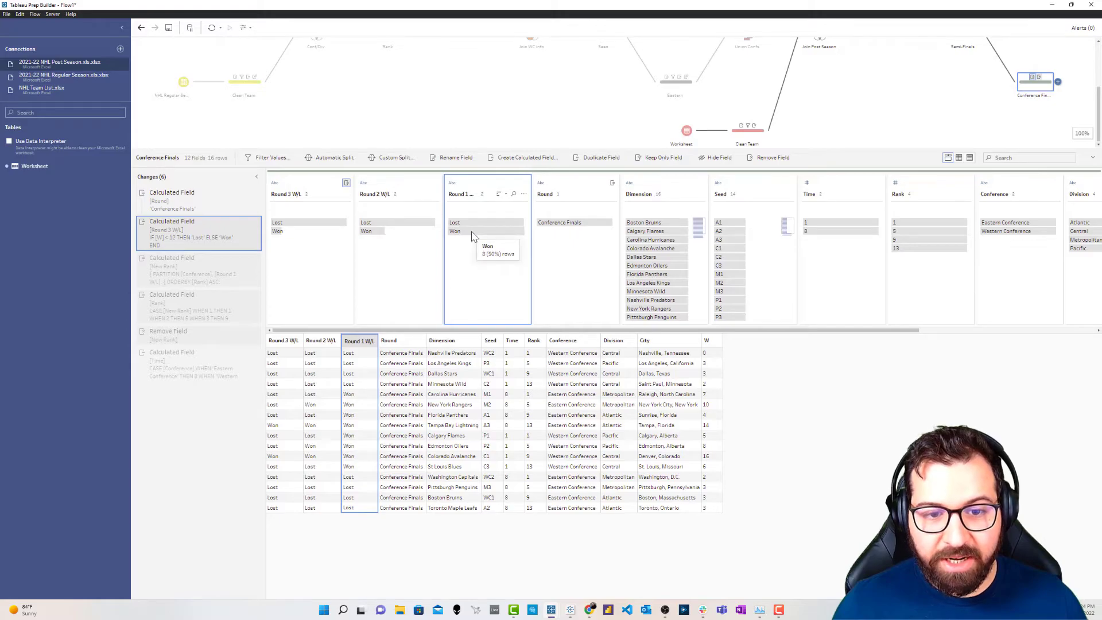
left_click(472, 231)
left_click(514, 261)
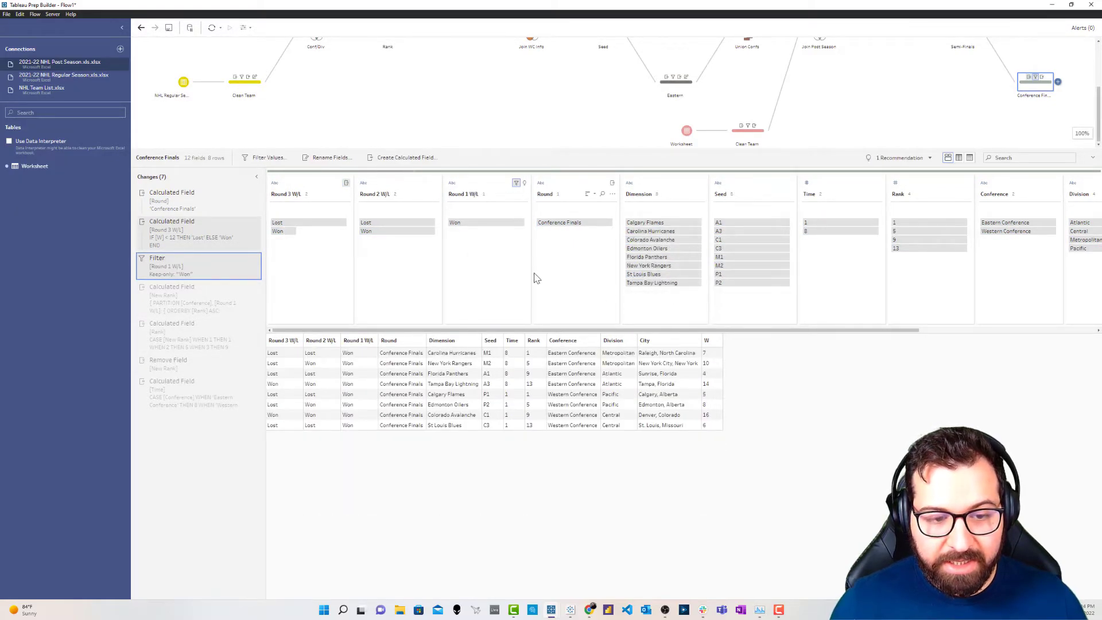
Review the rank calculations and change the New Rank partition from [Round 1 W/L] to [Round 2 W/L].
left_click(192, 292)
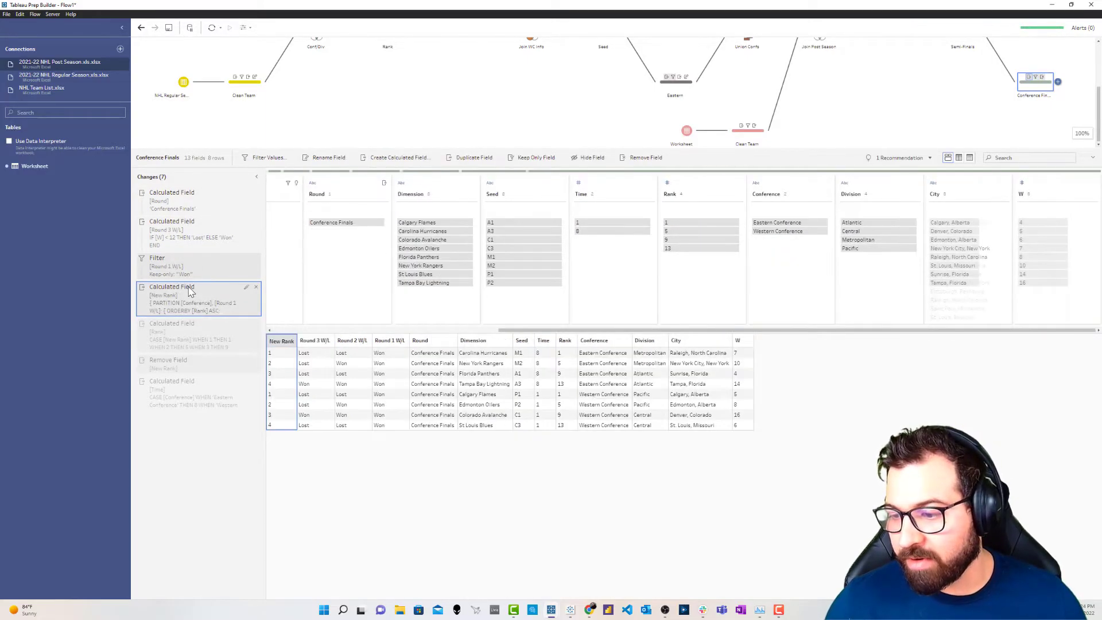
left_click(202, 330)
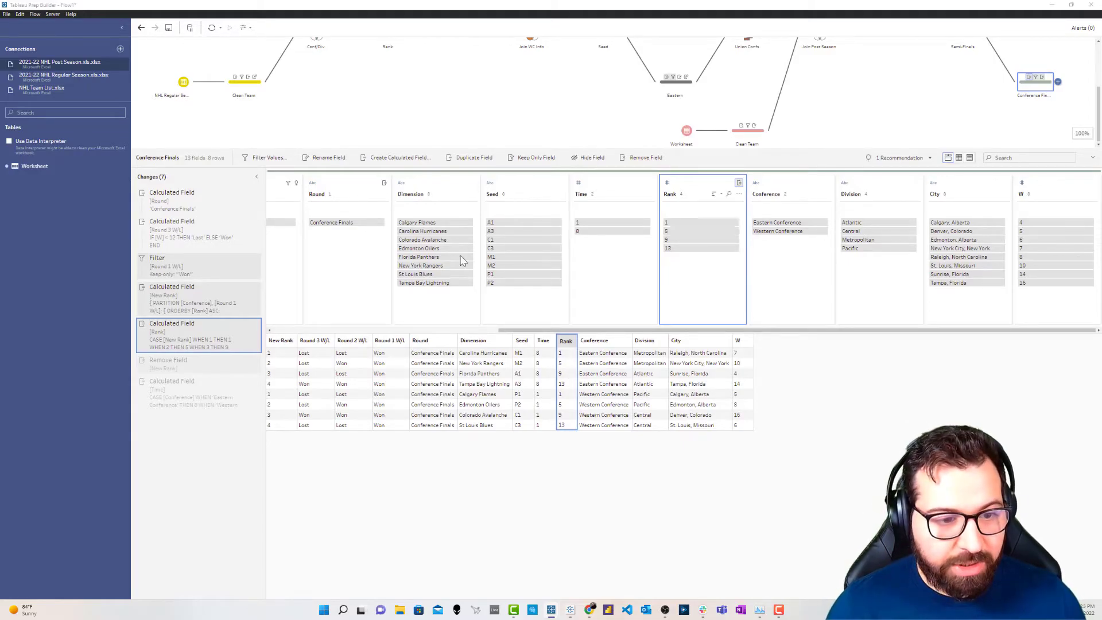
left_click(253, 289)
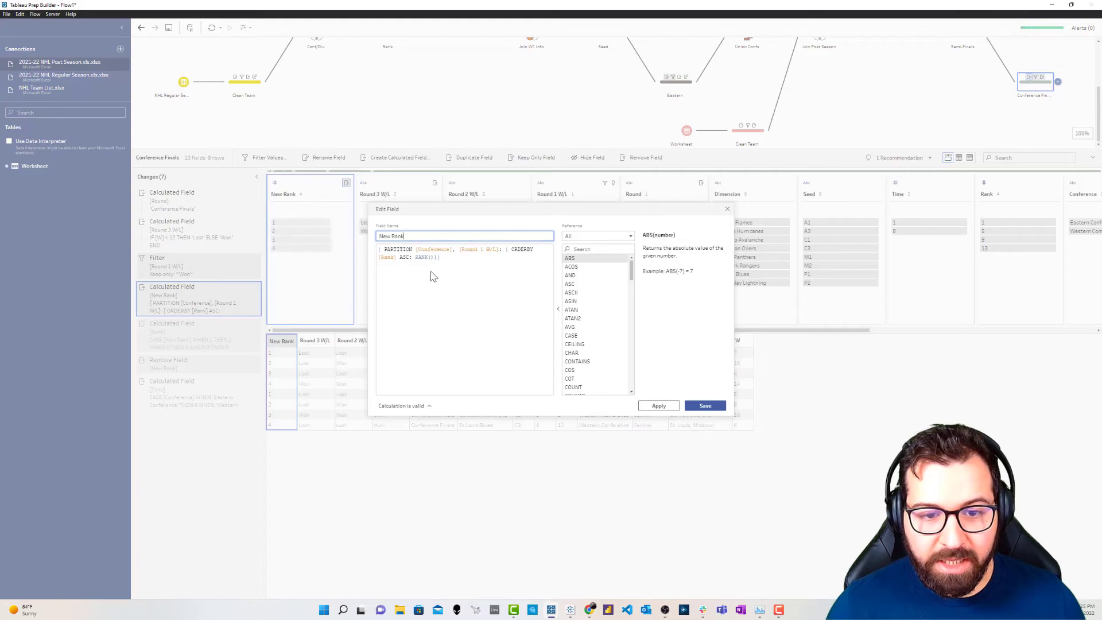
left_click(482, 251)
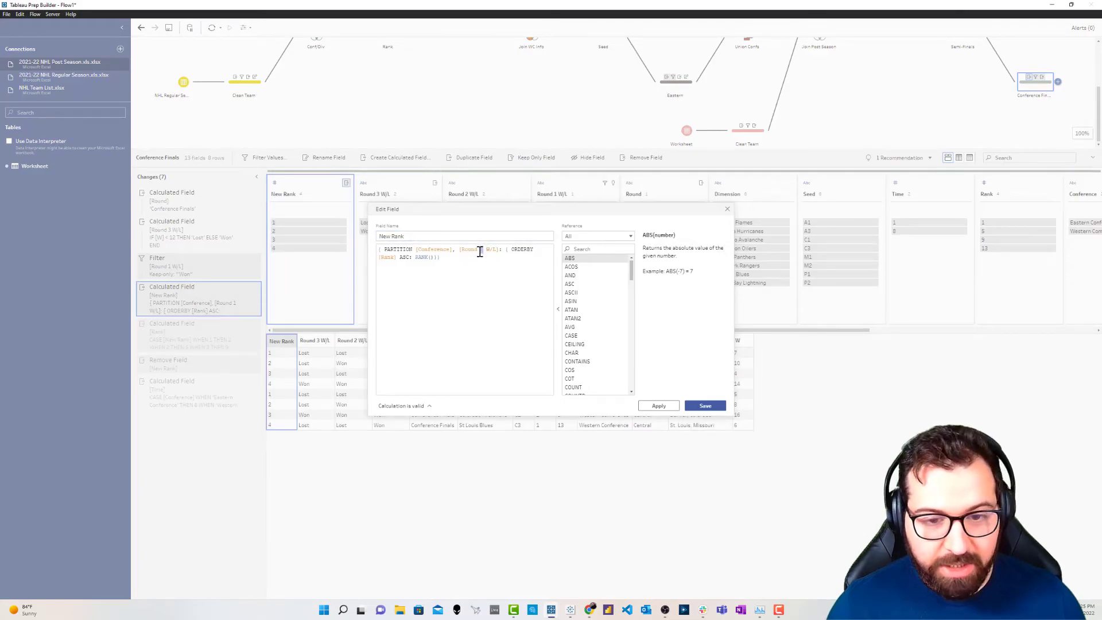
type("2")
left_click(705, 406)
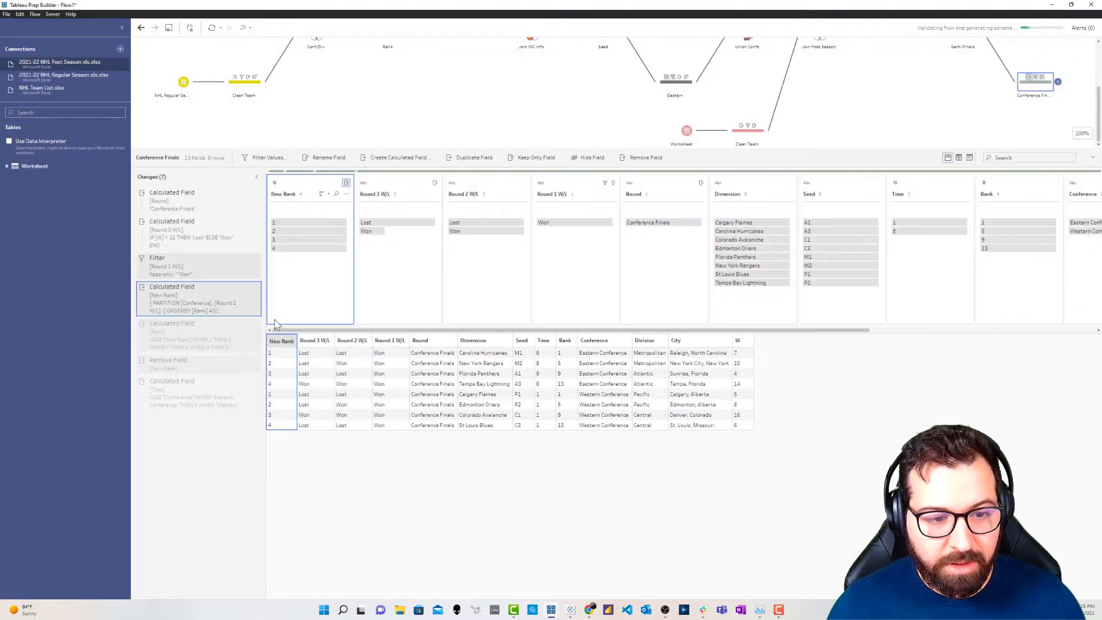
Change the Rank calculation to a CASE on [New Rank] mapping 1 to 3 and 2 to 11, checking the bracket template in Tableau Desktop.
left_click(249, 324)
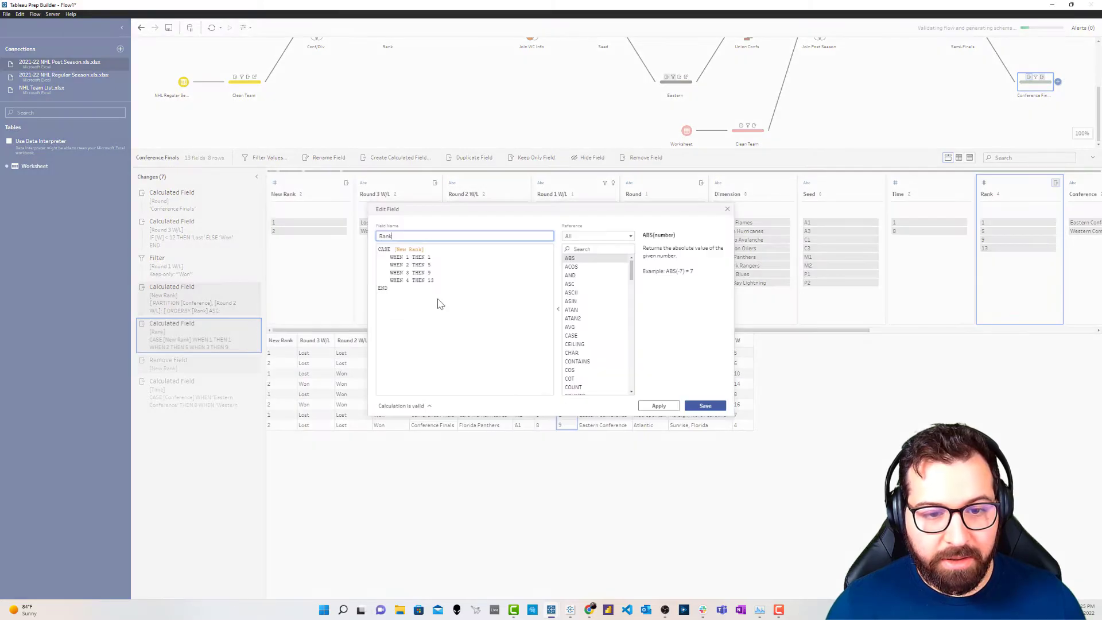
left_click_drag(437, 298, 352, 252)
key("ctrl+v")
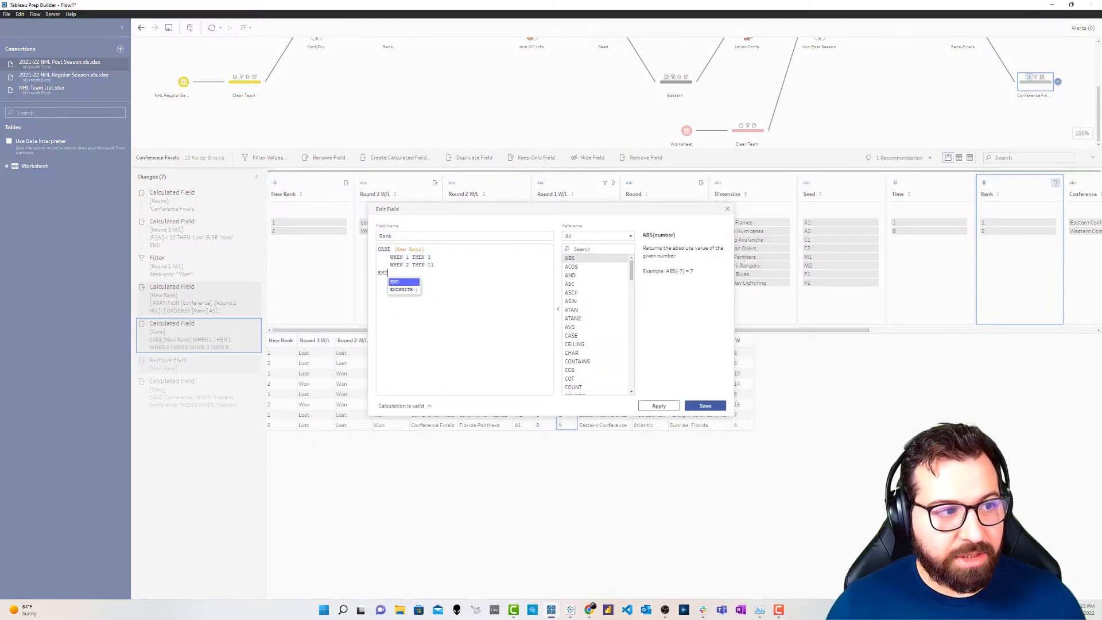
left_click(433, 258)
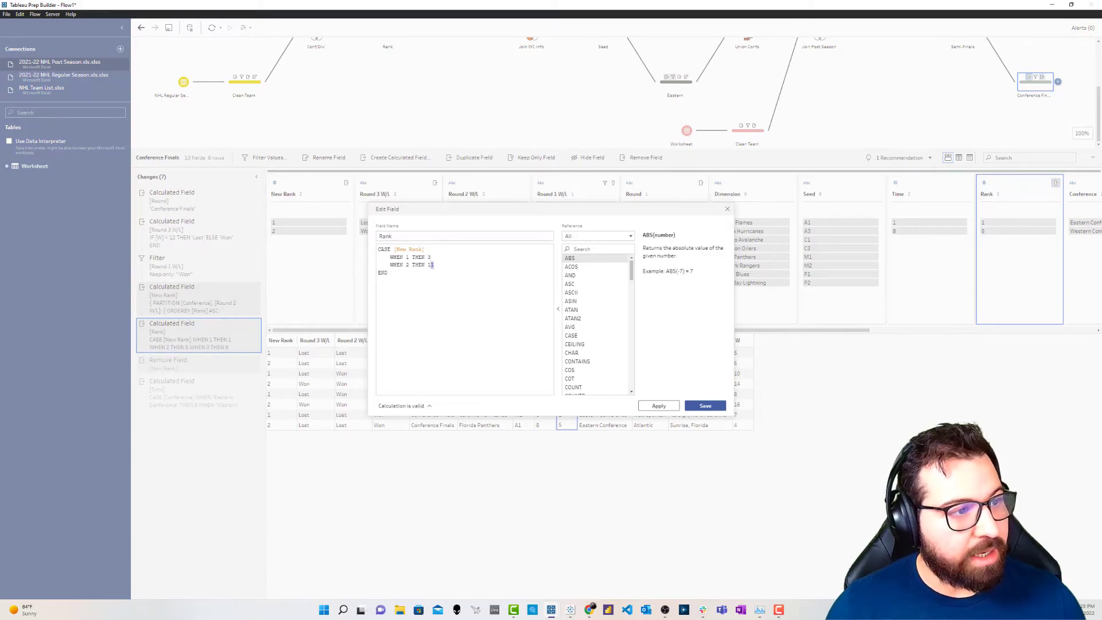
left_click_drag(0, 7, 653, 61)
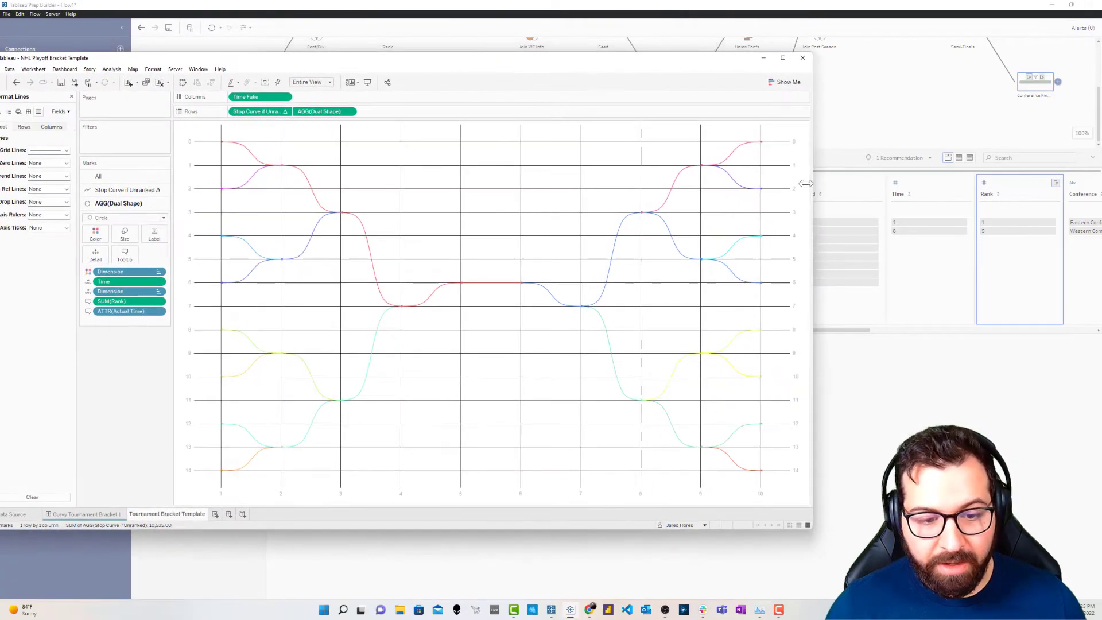
mouse_move(341, 219)
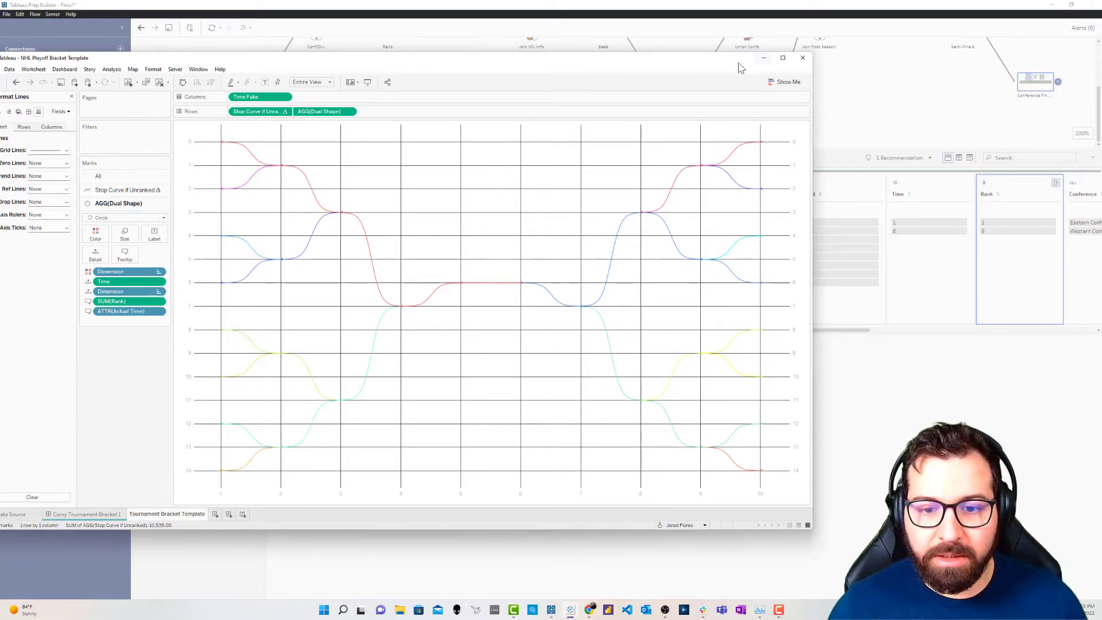
left_click(763, 58)
left_click(706, 406)
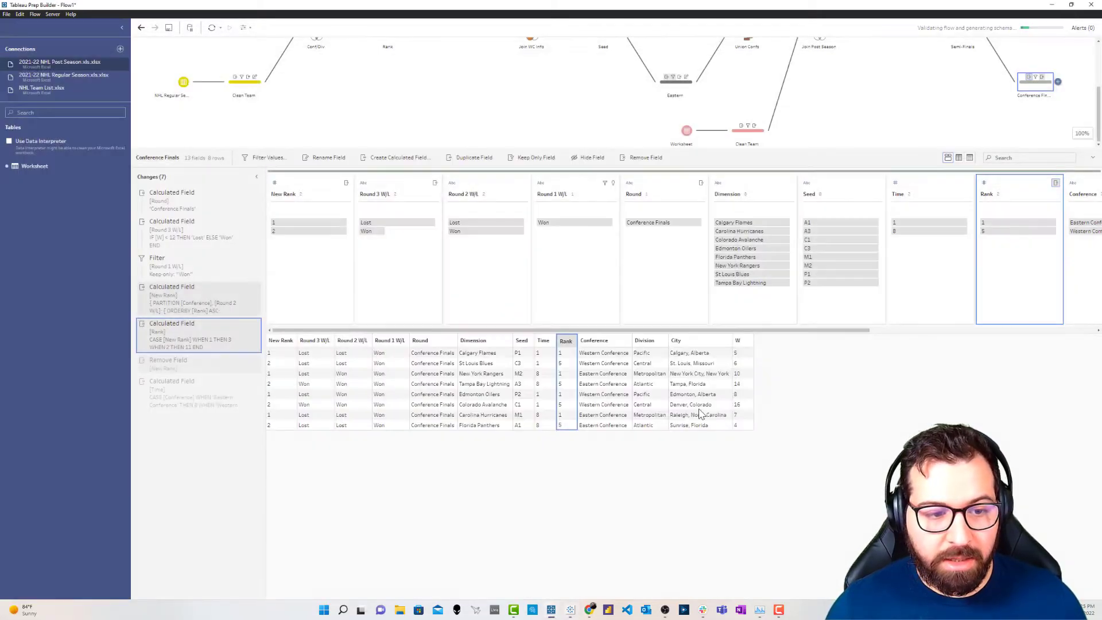
left_click(187, 367)
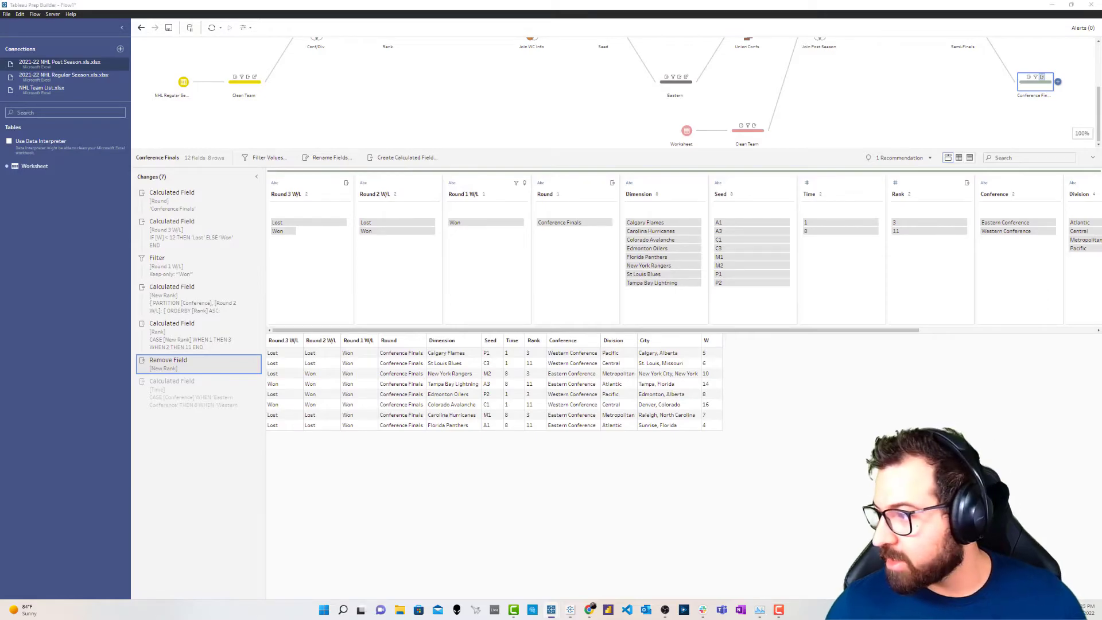
Change the Time CASE to return 7 for 'Eastern Conference' and 2 for 'Western Conference', checking positions against the bracket template in Tableau Desktop.
left_click(246, 382)
left_click_drag(464, 311, 315, 224)
type("CASE [Conference]     WHEN 'Eastern Conference'     THEN 7     WHEN 'Western Conference'     THEN 2 END")
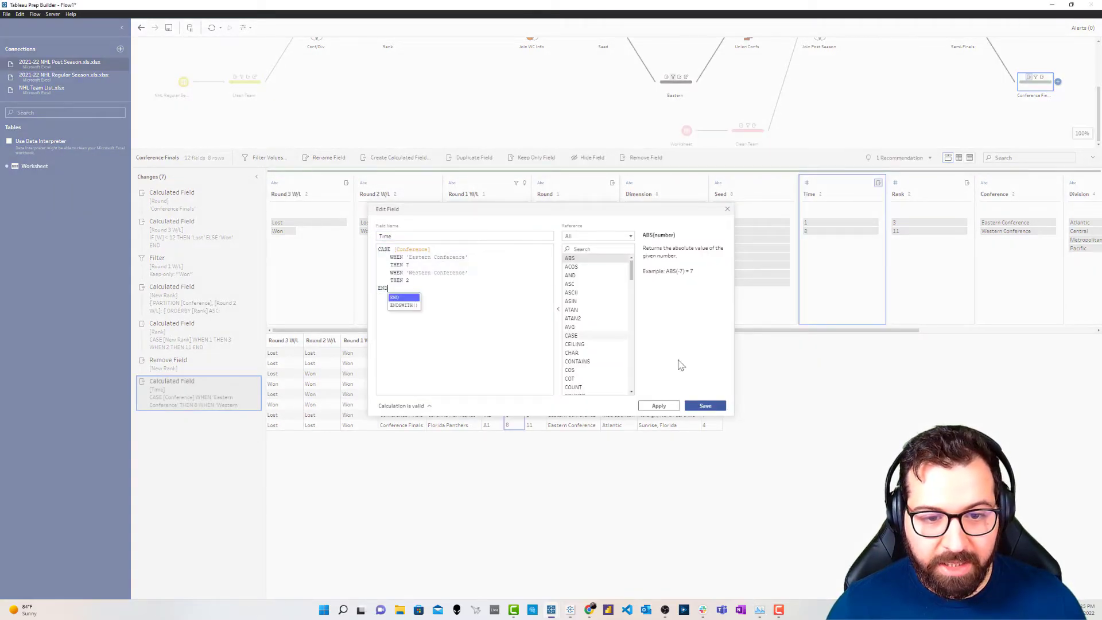
left_click(413, 264)
left_click_drag(468, 259, 416, 264)
left_click(417, 265)
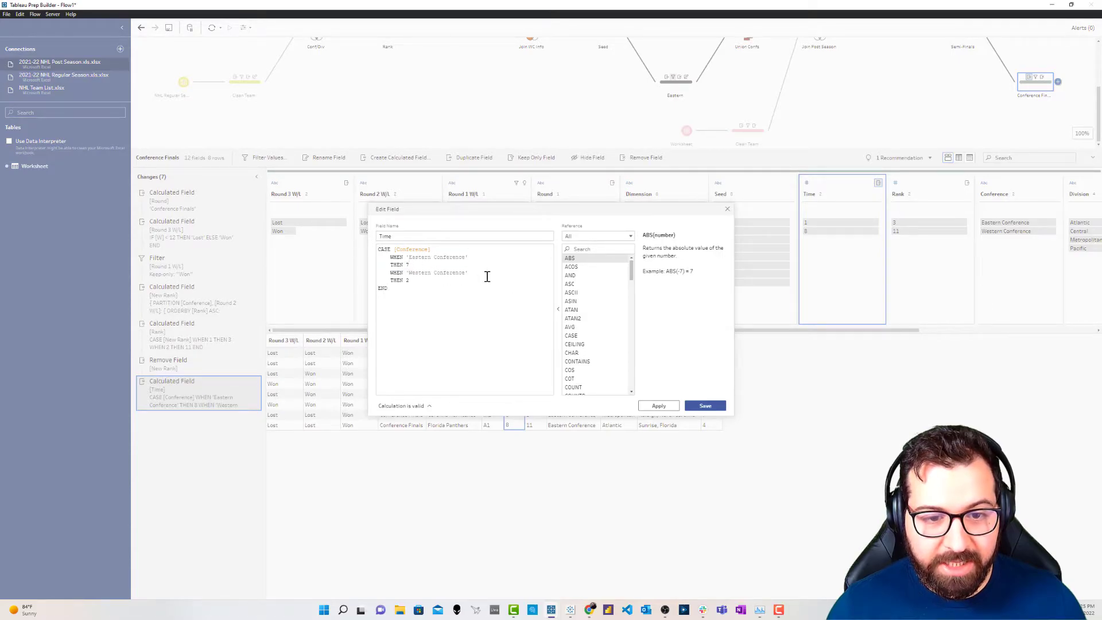
left_click_drag(0, 29, 681, 0)
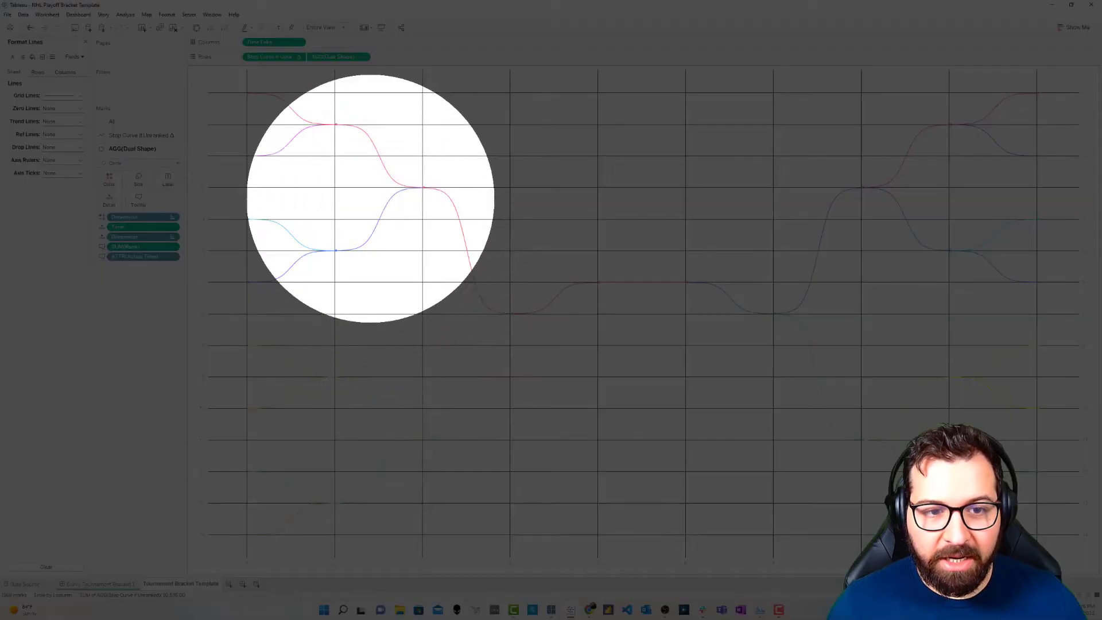
mouse_move(331, 123)
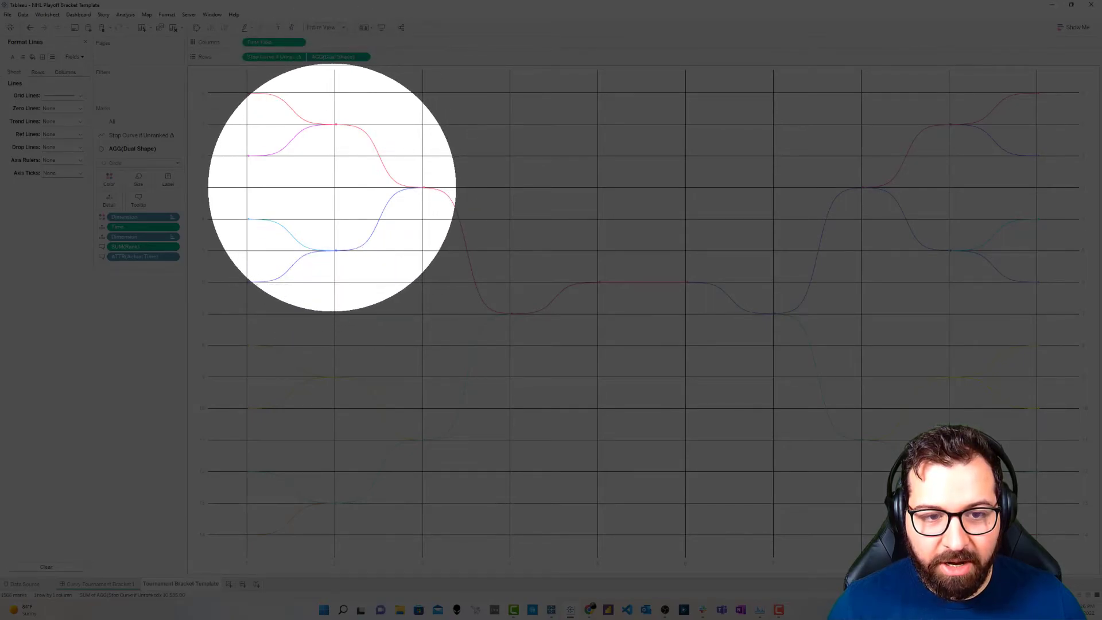
mouse_move(439, 190)
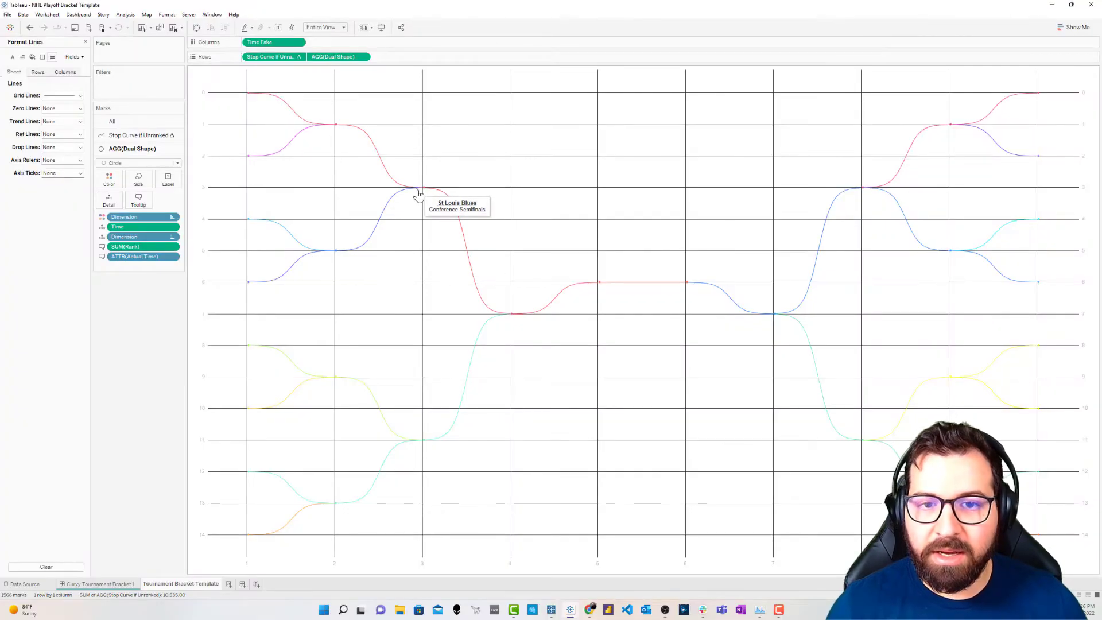
left_click_drag(1020, 7, 0, 103)
left_click(713, 407)
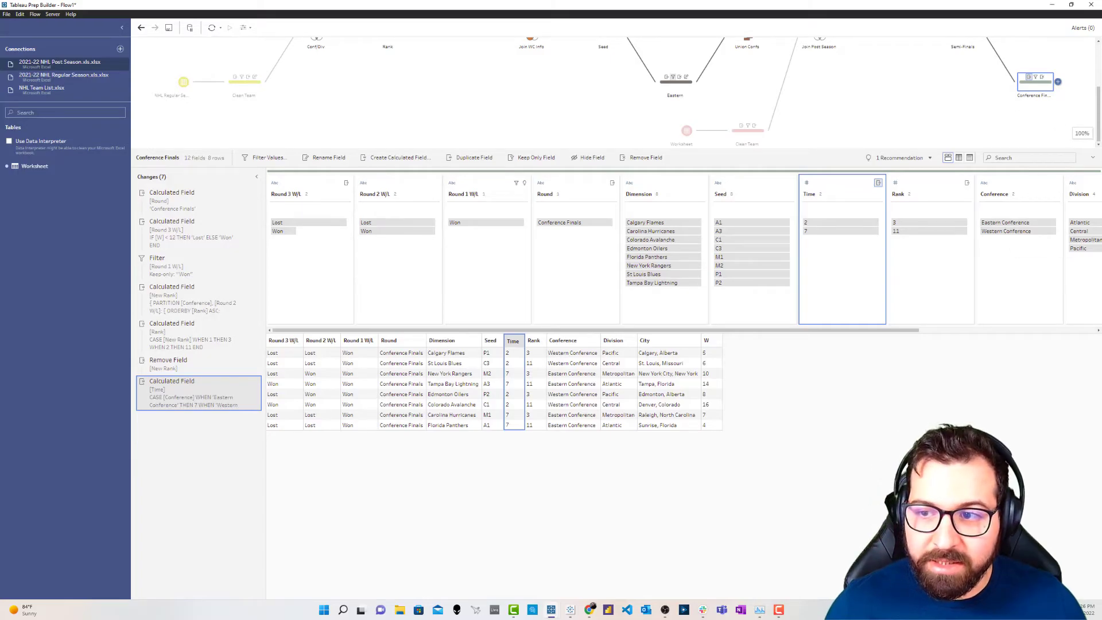
right_click(1051, 84)
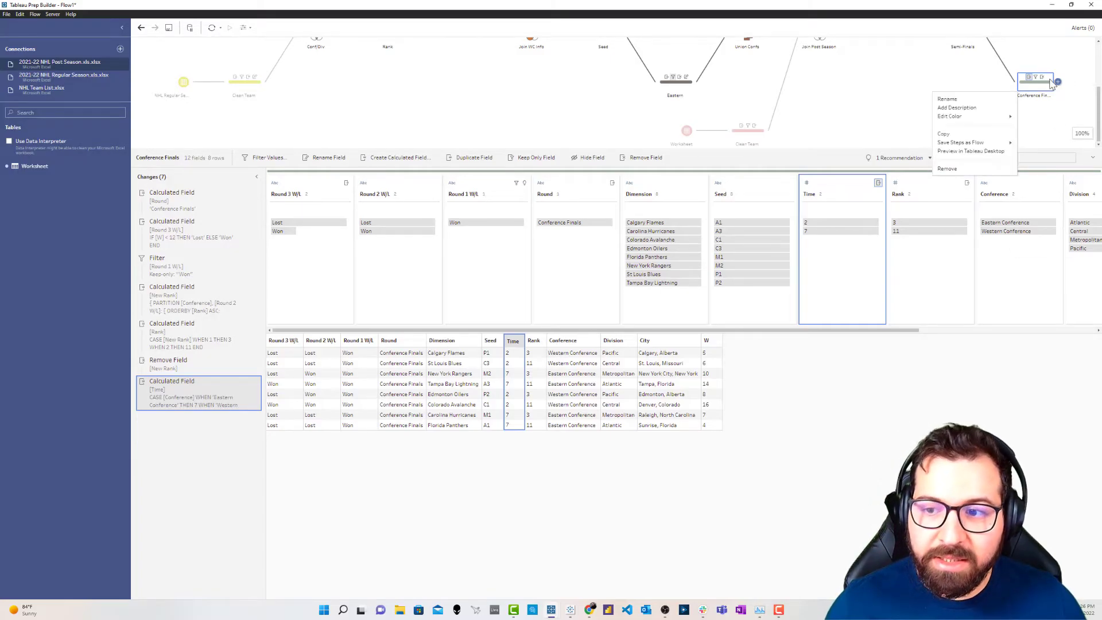
left_click(962, 134)
left_click(1054, 106)
left_click(1058, 167)
left_click(1002, 200)
Copy the Conference Finals step and paste the copy directly after it in the flow.
right_click(1048, 172)
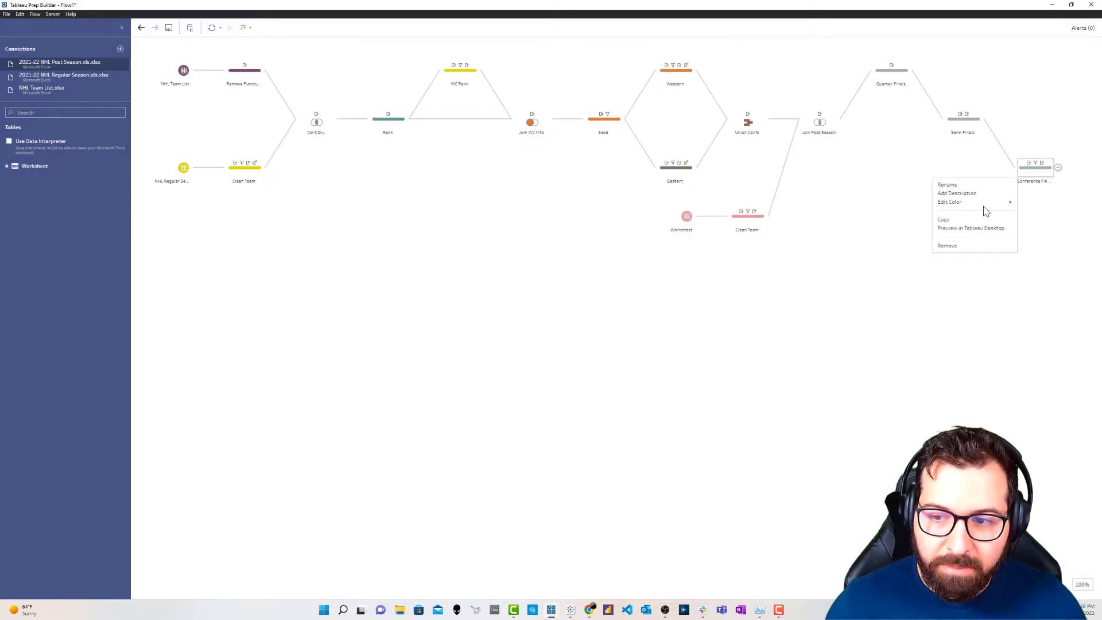
left_click(971, 218)
left_click(1058, 170)
left_click(1040, 277)
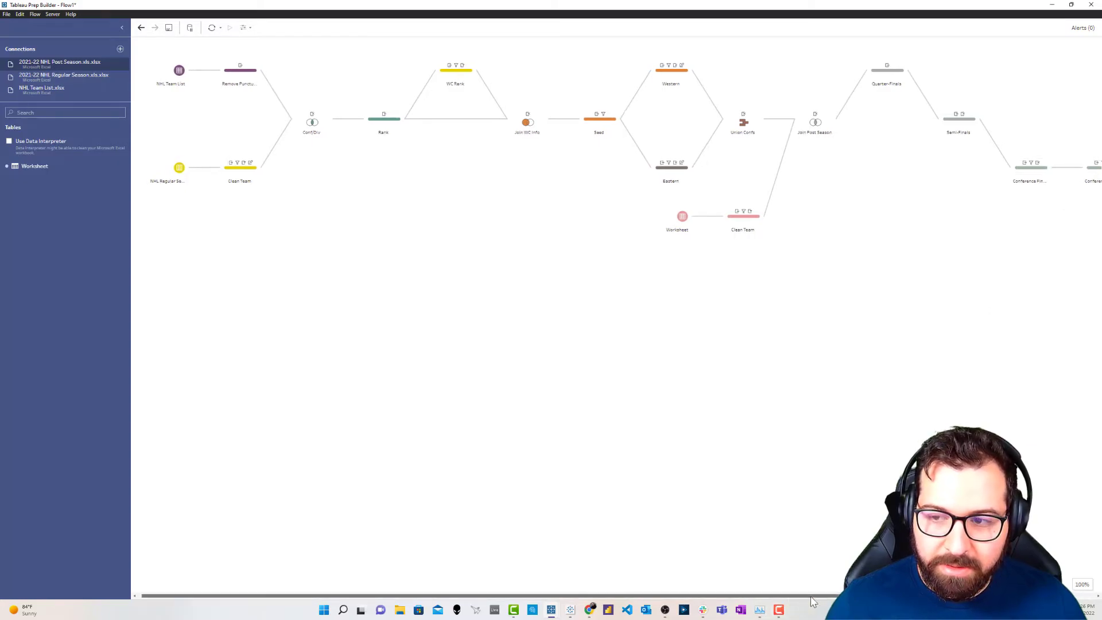
Place the copied Conference Finals step one row below the original in the flow and rename it Cup Final.
left_click_drag(1049, 181, 1060, 231)
double_click(1061, 231)
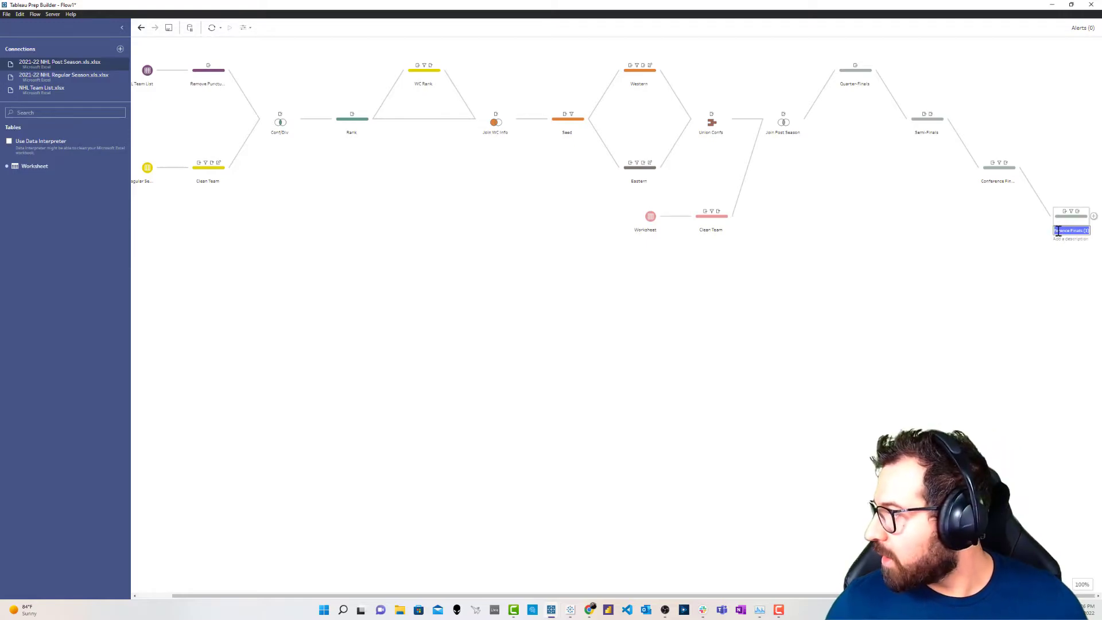
type("Cup Final")
key("Return")
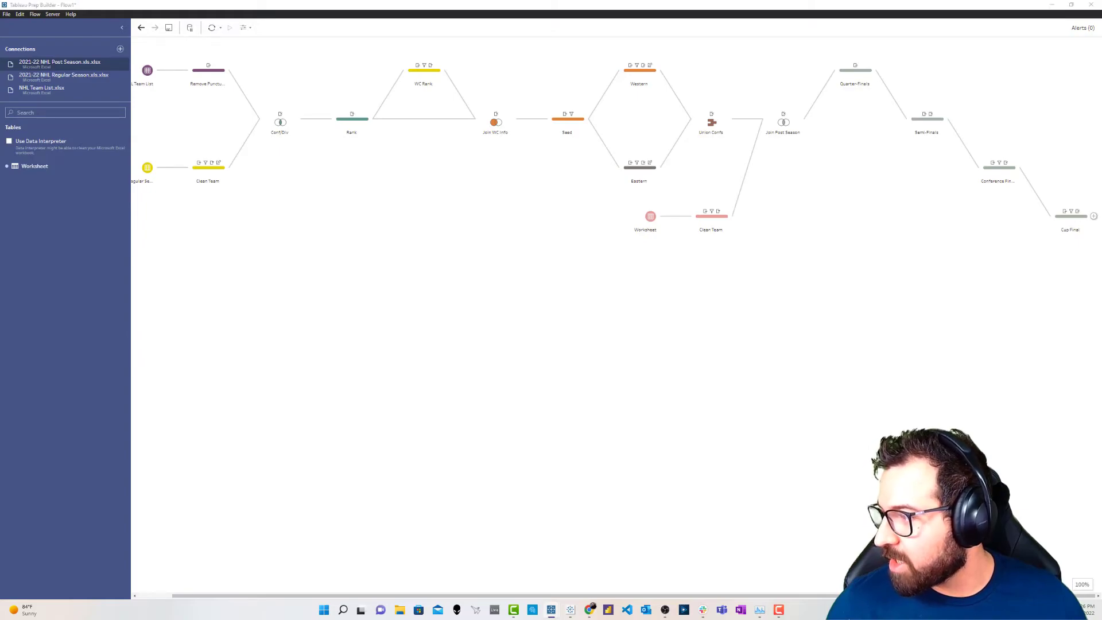
In the Cup Final step, remove the Round 1 W/L filter and keep only 'Won' in Round 2 W/L.
left_click(1071, 216)
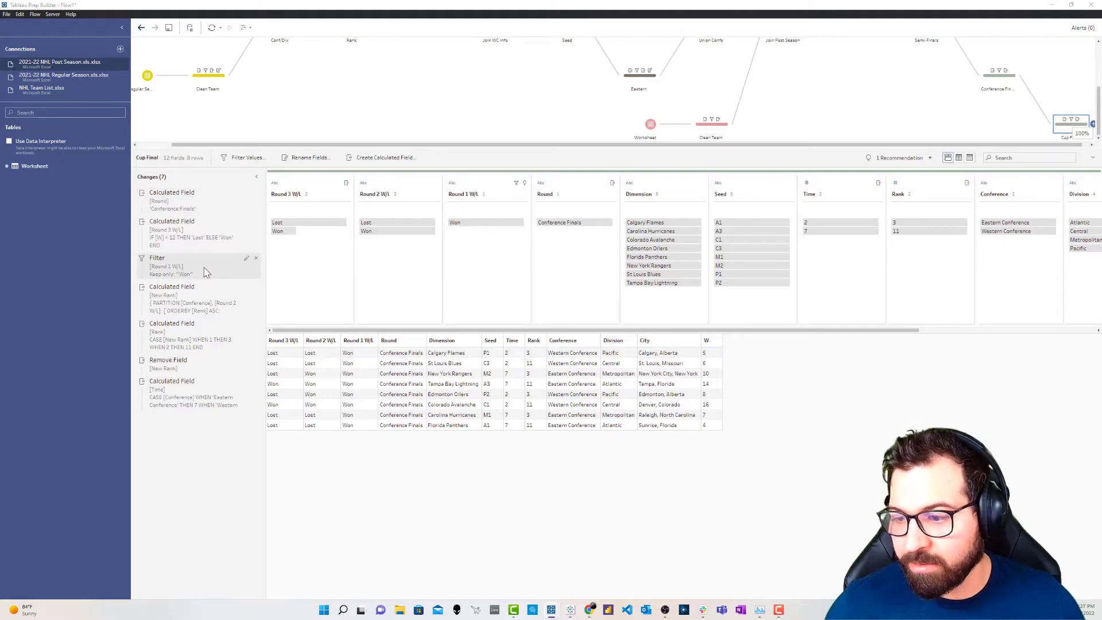
left_click(257, 262)
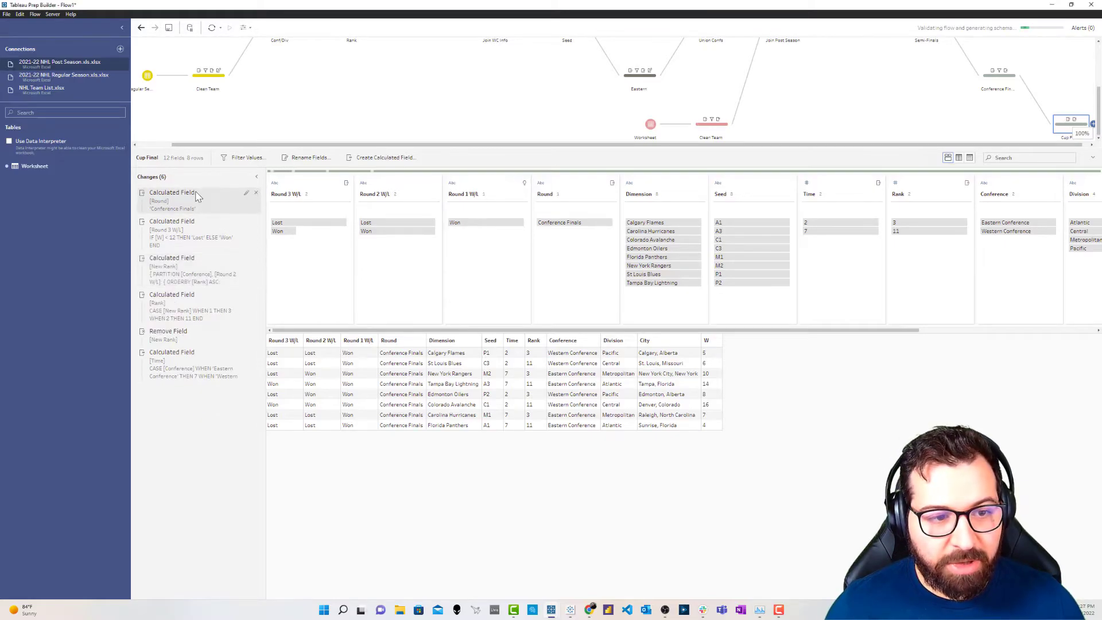
left_click(566, 224)
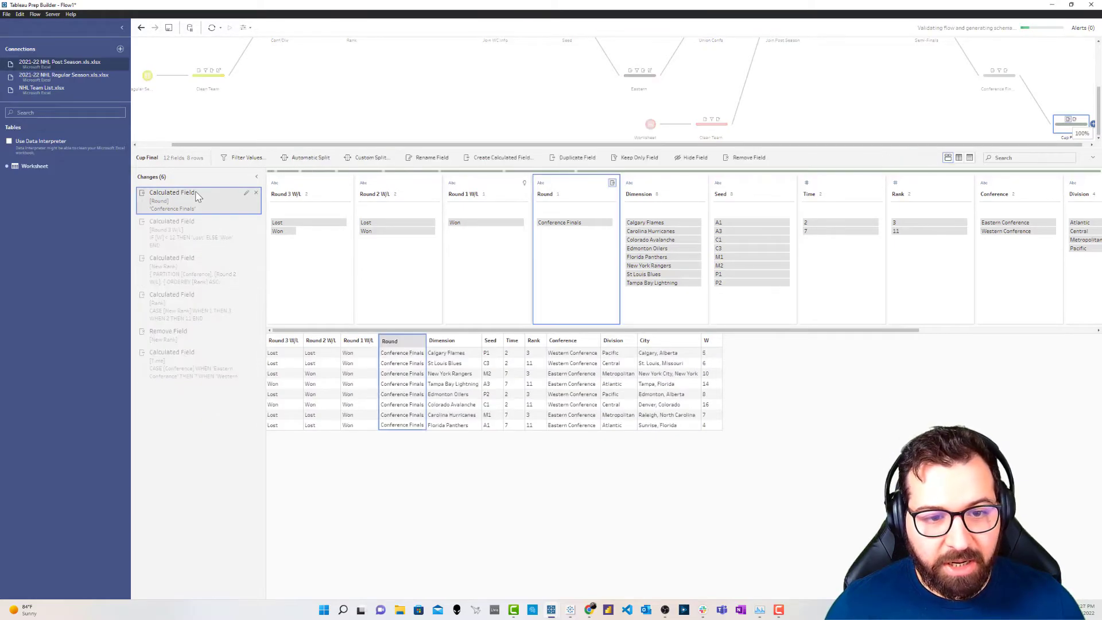
right_click(395, 232)
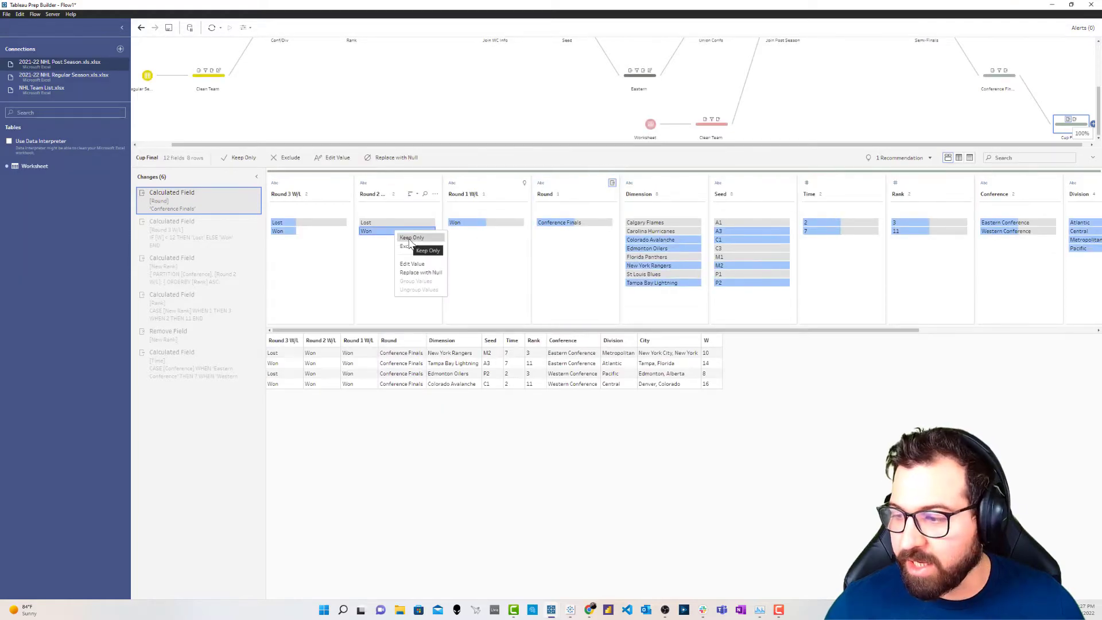
left_click(411, 238)
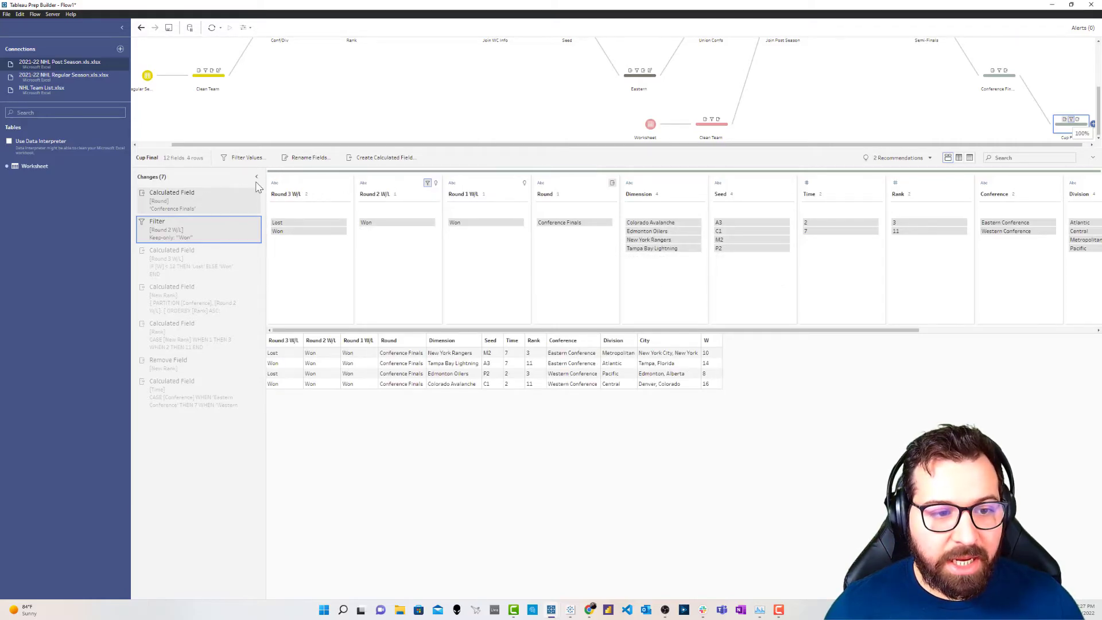
Change the Round calculation in the Cup Final step to 'Stanley Cup Finals' and save it.
left_click(246, 193)
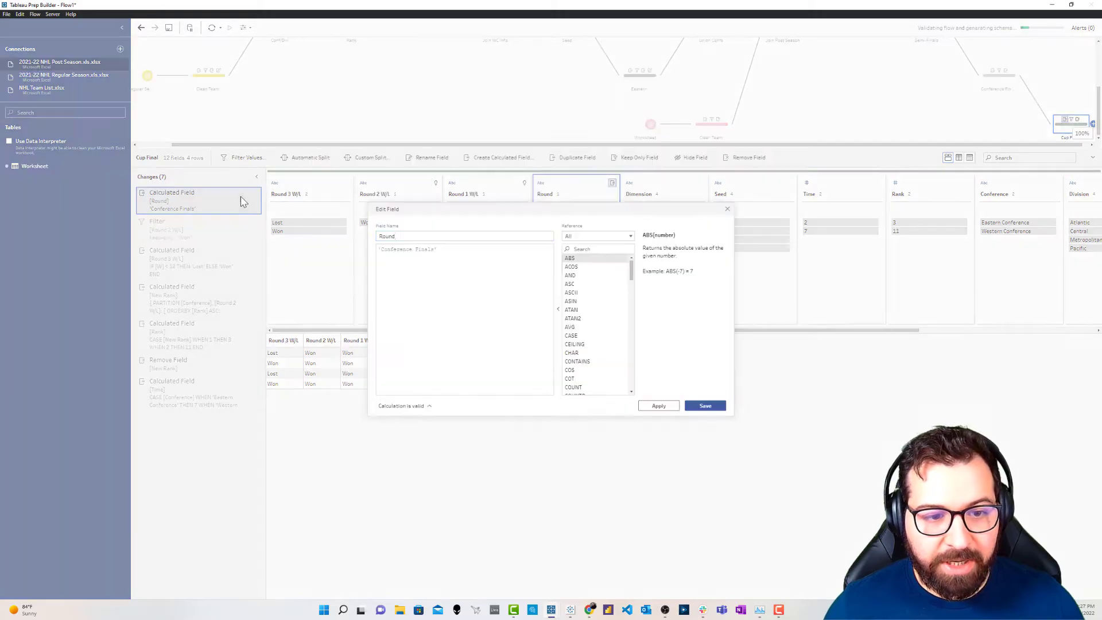
left_click_drag(435, 249, 384, 251)
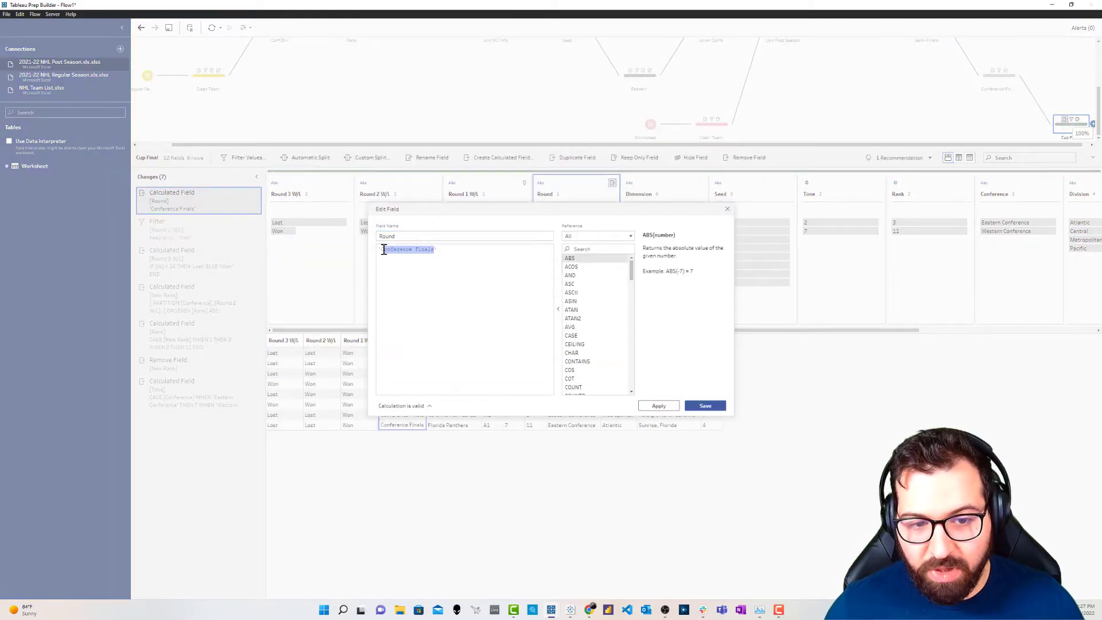
type("Stan")
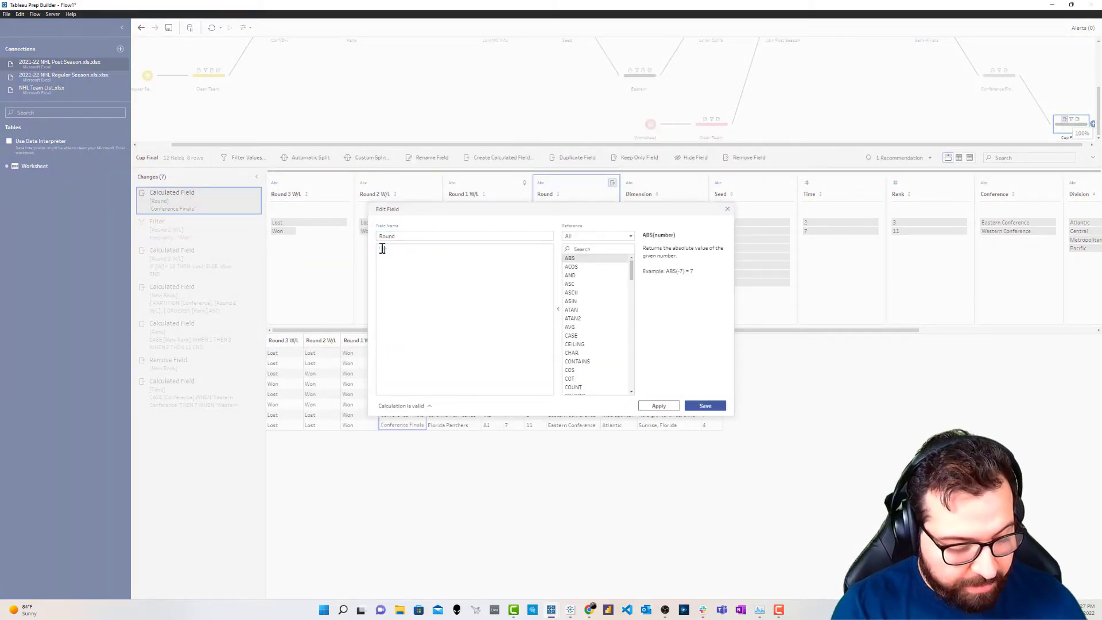
type("ley Cu")
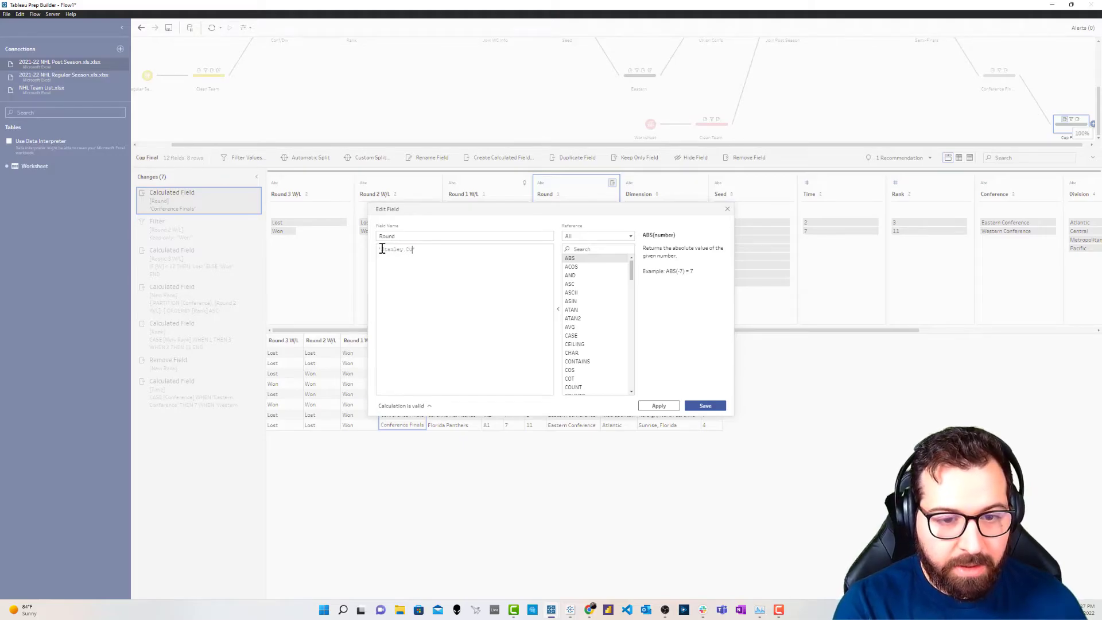
type("p Finals")
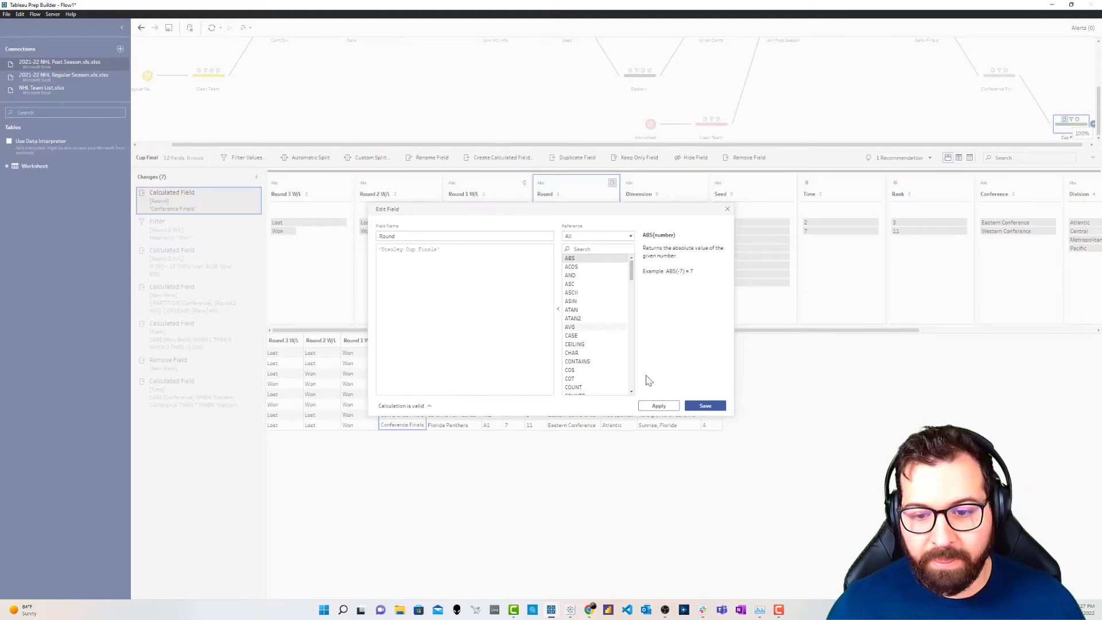
left_click(712, 406)
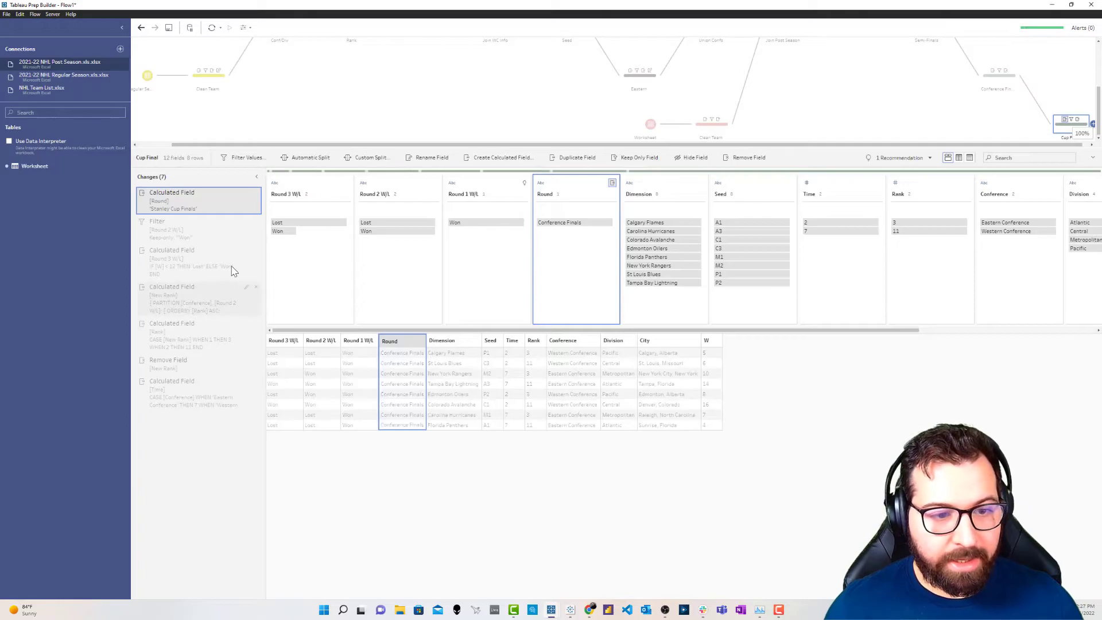
Rename the Round 3 W/L calculation to Round 4 W/L and raise its [W] threshold for 'Lost' to below 16.
left_click(248, 257)
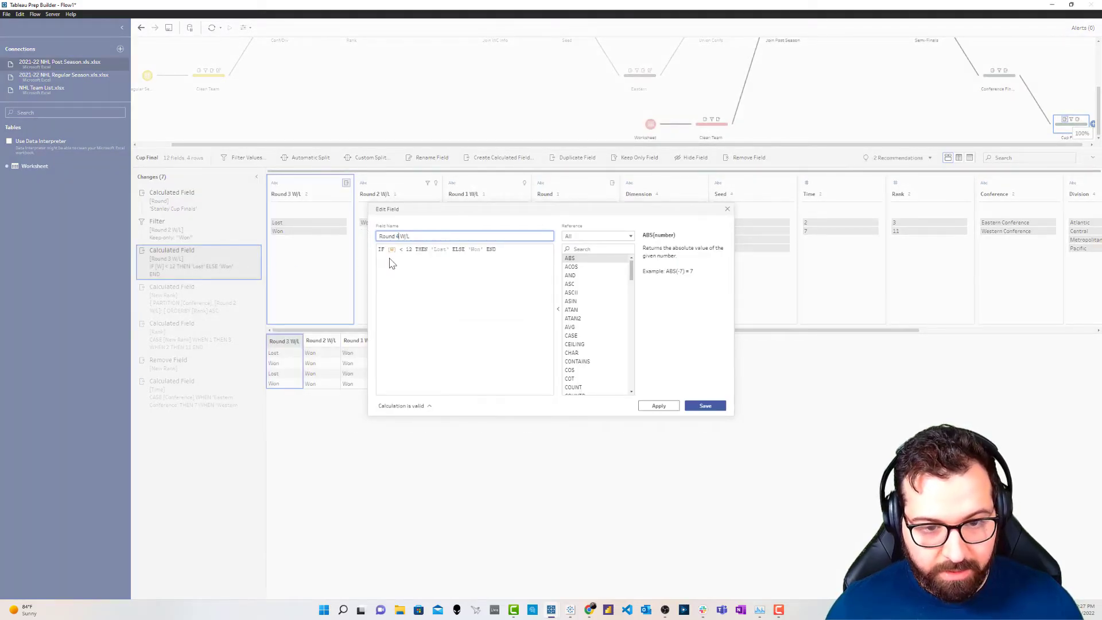
left_click_drag(412, 249, 410, 248)
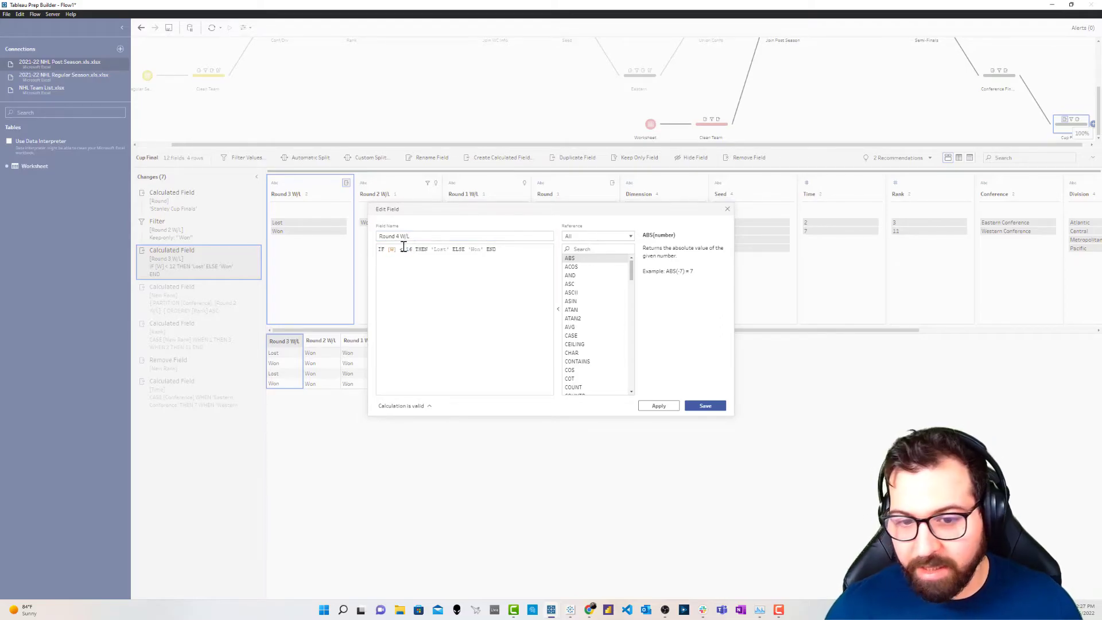
left_click(696, 406)
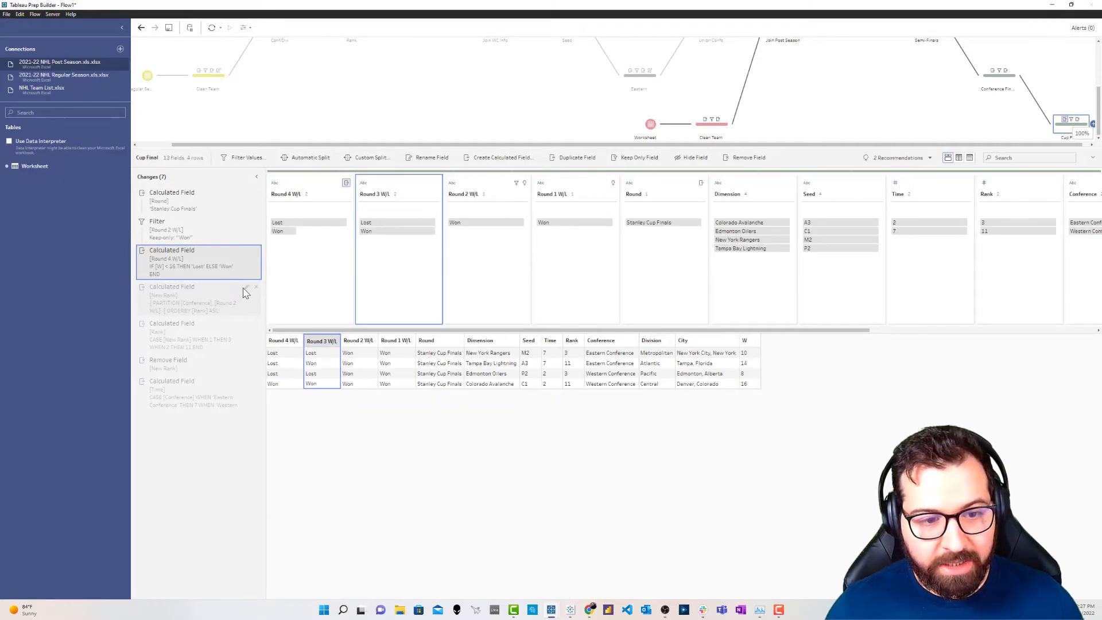
Change the New Rank calculation to partition by [Conference] and [Round 3 W/L].
left_click(246, 288)
left_click(484, 250)
key("BackSpace")
type("3")
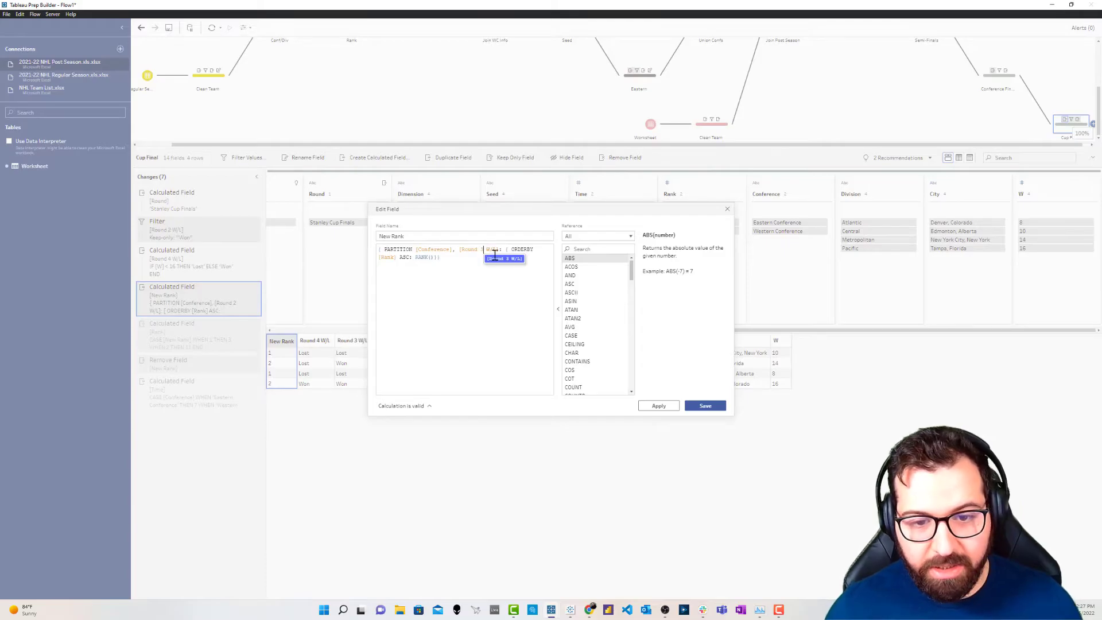
left_click(705, 406)
Reduce the Rank CASE on [New Rank] to map only 1 to 7, checking the bracket template in Tableau Desktop.
left_click(246, 325)
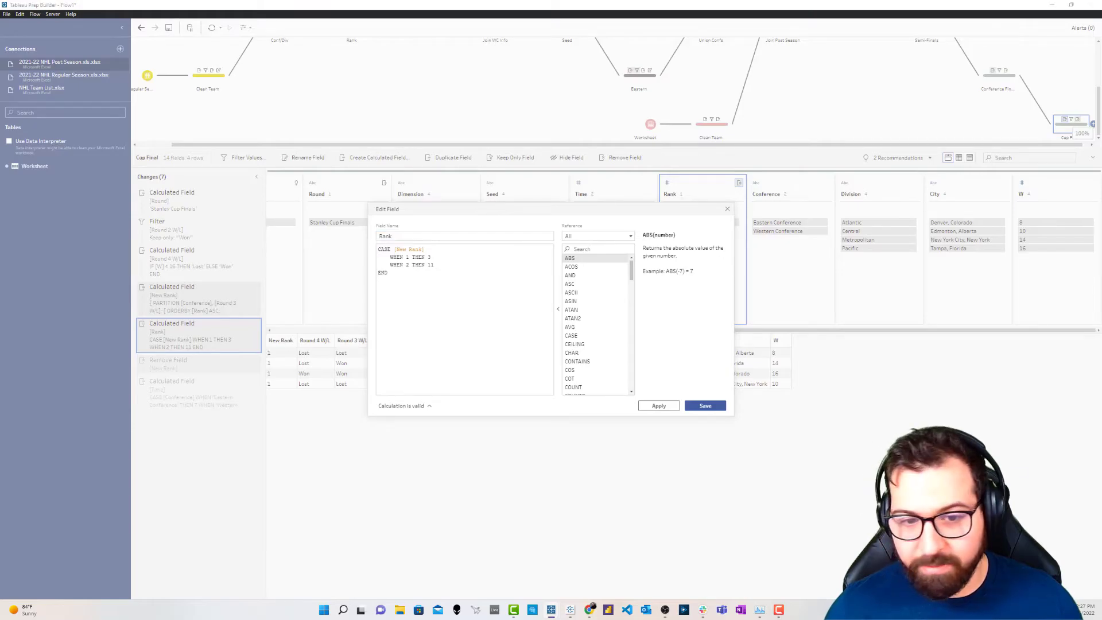
left_click_drag(485, 278, 328, 237)
key("ctrl+v")
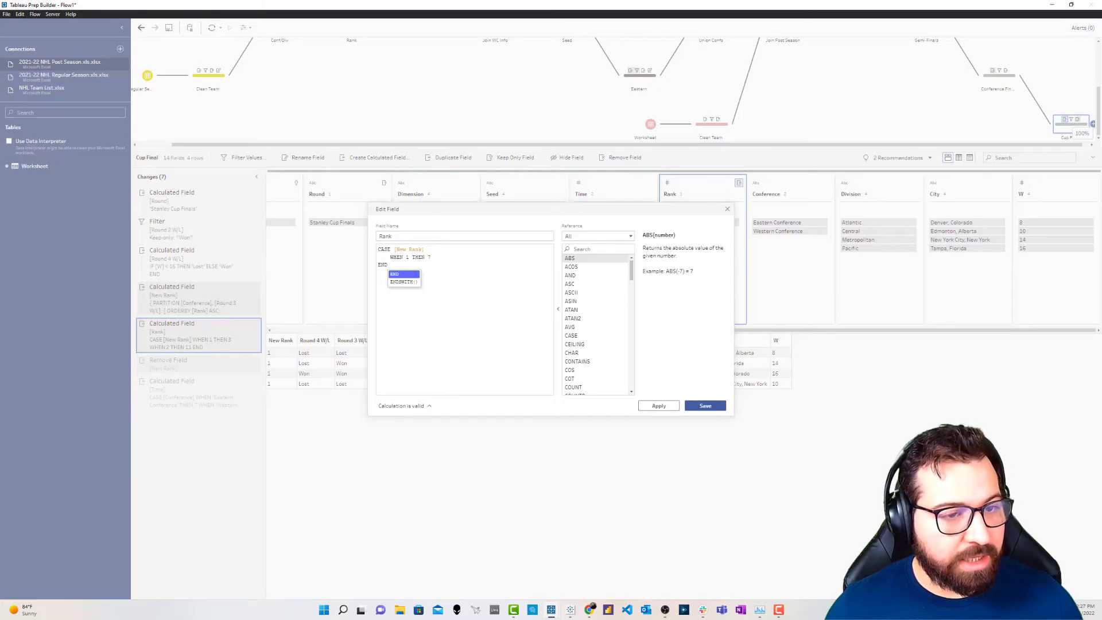
key("alt+Tab")
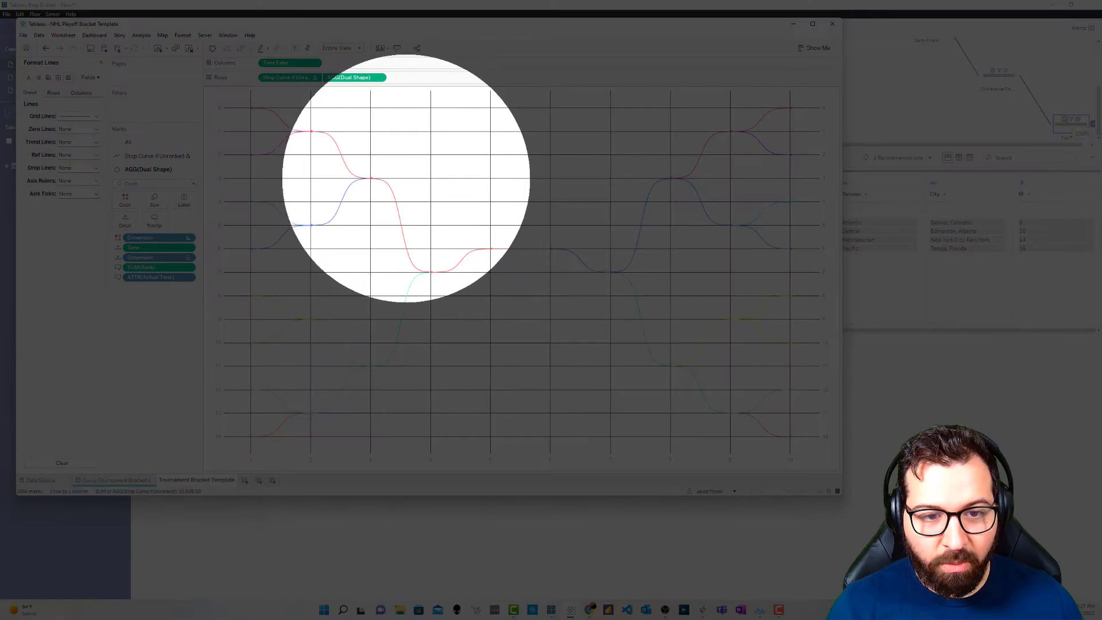
mouse_move(373, 179)
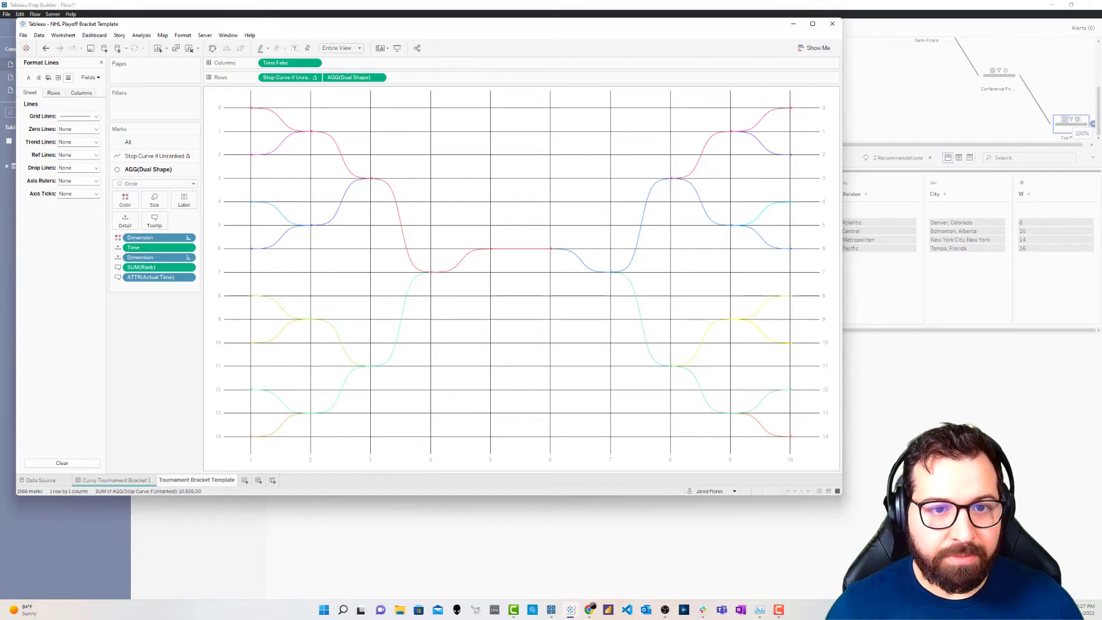
left_click_drag(345, 26, 0, 20)
left_click(715, 406)
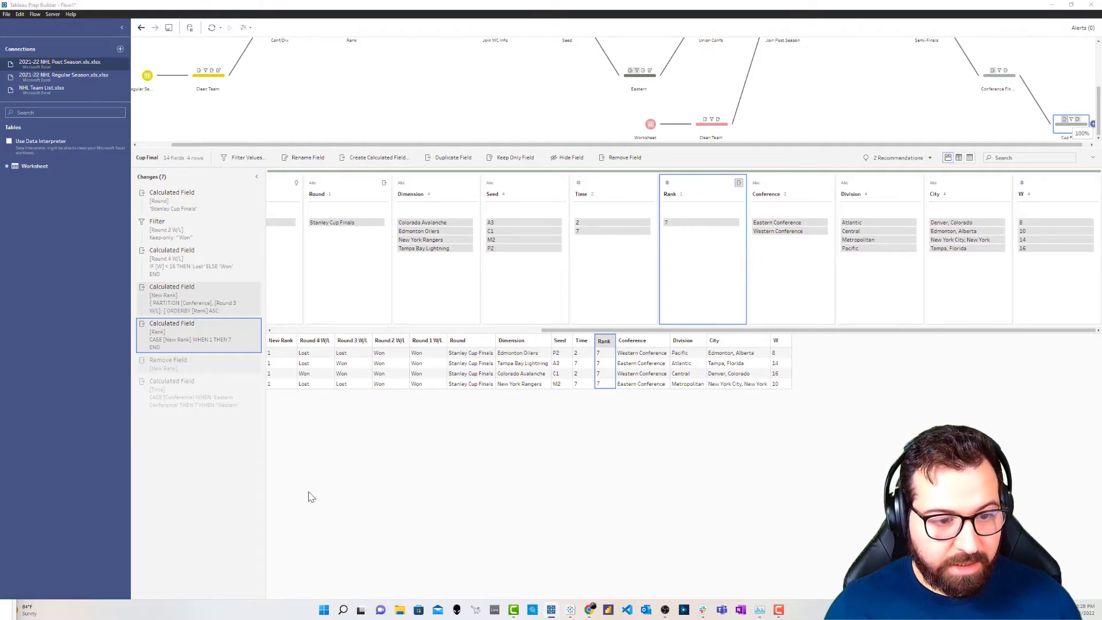
Change the Time CASE to return 6 for 'Eastern Conference' and 3 for 'Western Conference', checking the bracket template in Tableau Desktop.
double_click(190, 394)
left_click_drag(421, 323, 408, 263)
key("ctrl+v")
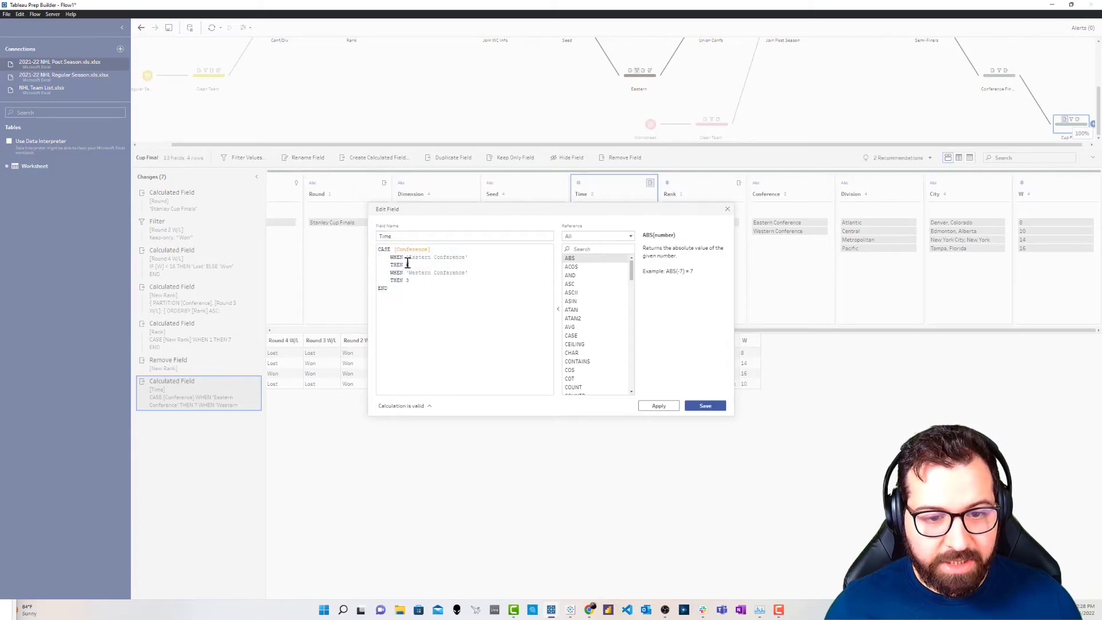
double_click(408, 280)
key("alt+Tab")
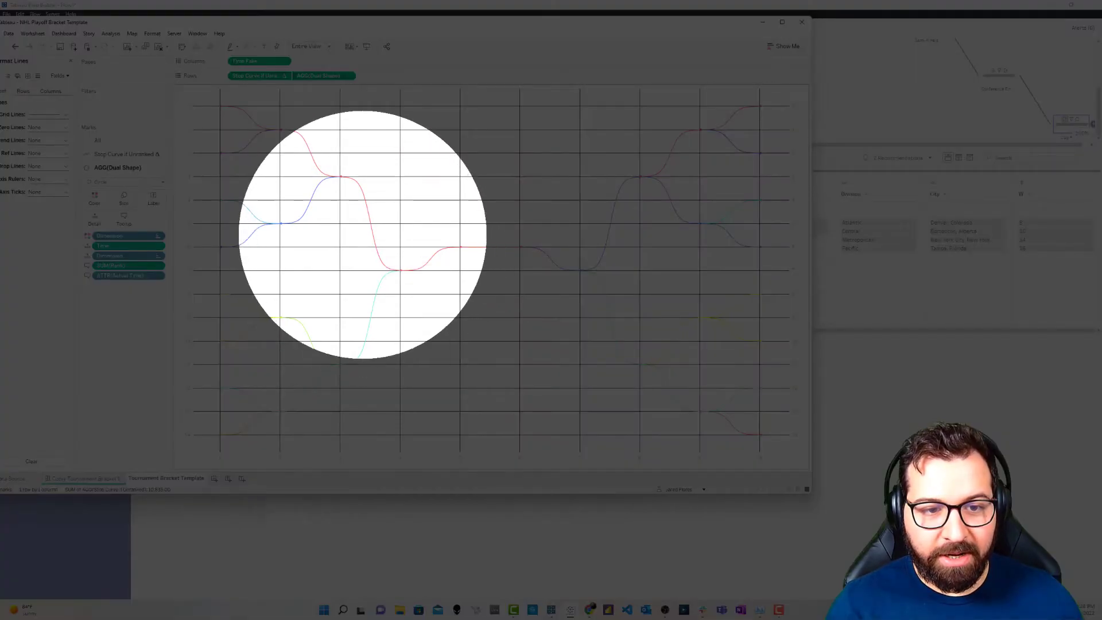
mouse_move(341, 177)
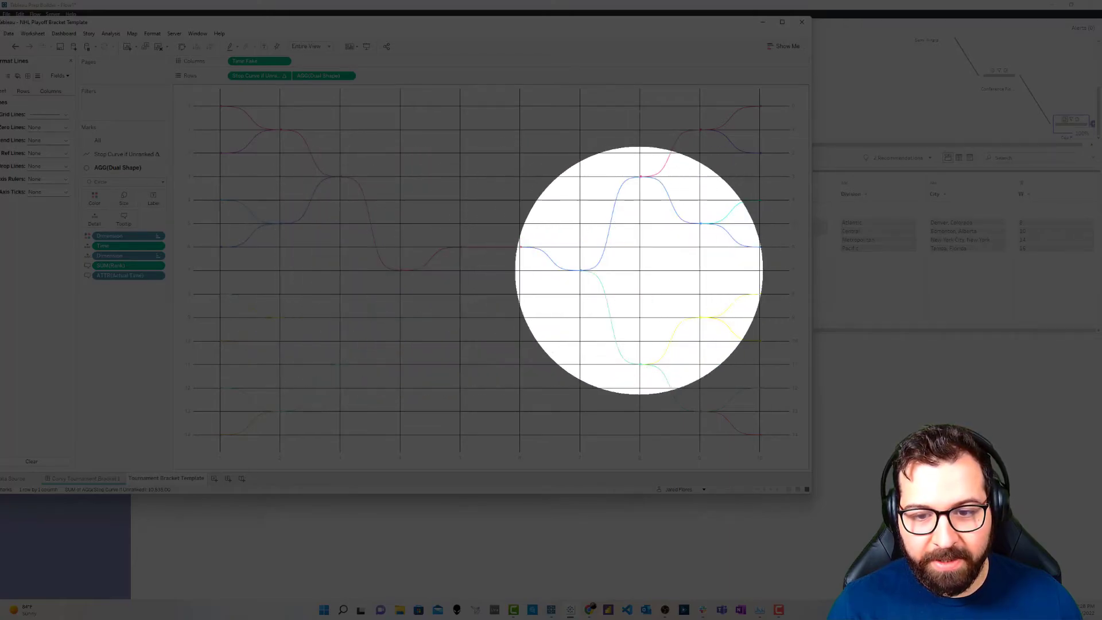
mouse_move(573, 269)
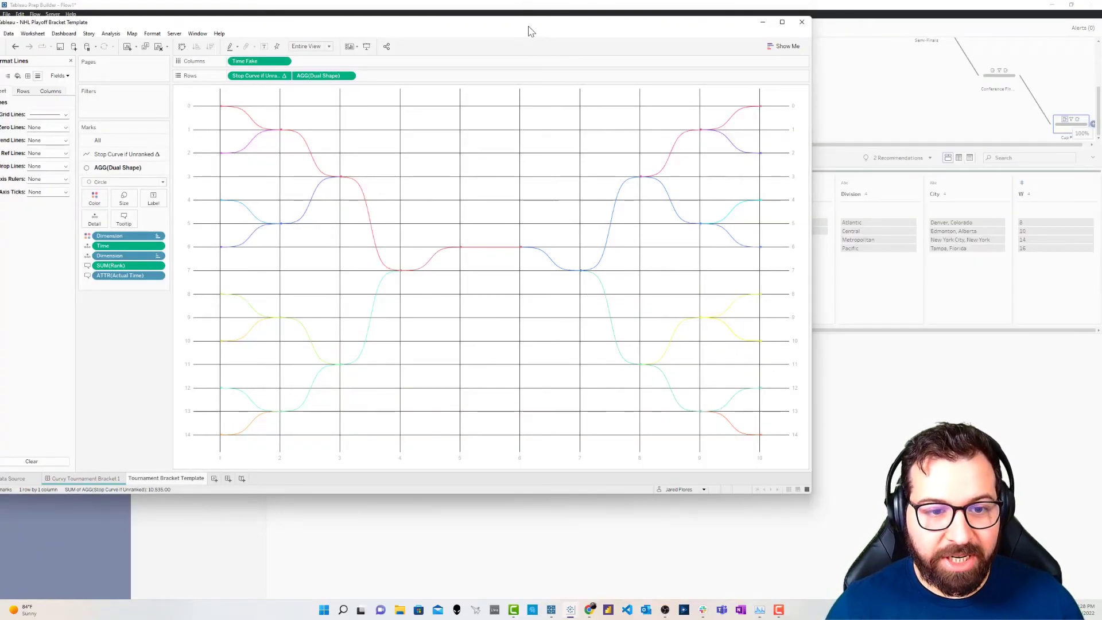
left_click_drag(527, 27, 0, 230)
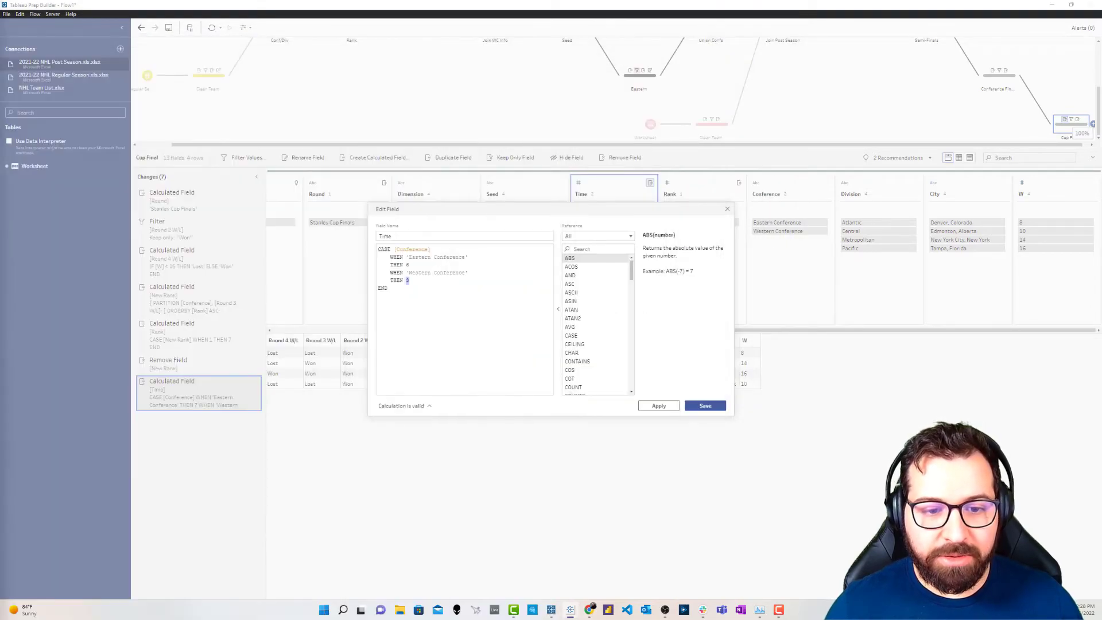
left_click(699, 406)
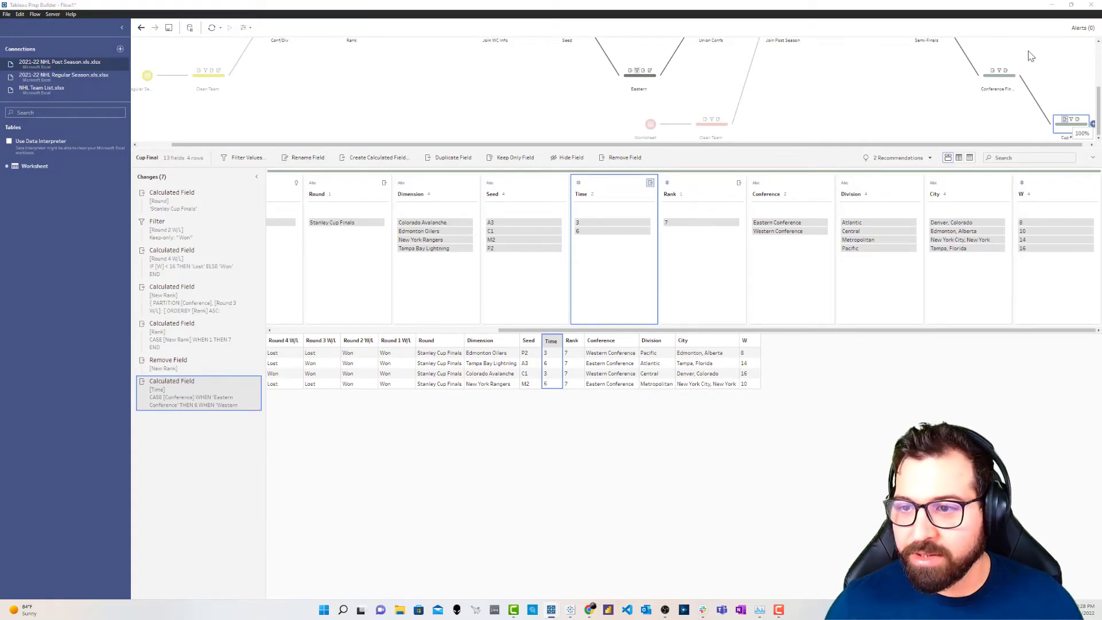
Copy the Cup Final step, paste the copy directly after it, and place it one row below the original.
left_click(966, 90)
right_click(1065, 217)
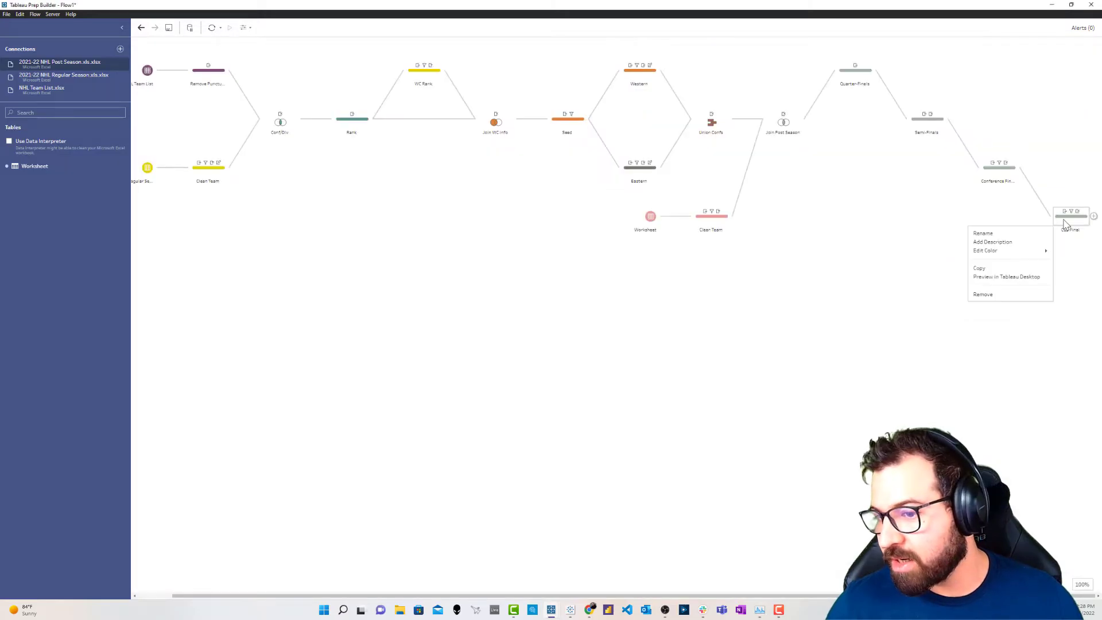
left_click(1012, 267)
left_click(1093, 216)
left_click(1074, 323)
left_click_drag(861, 596, 930, 596)
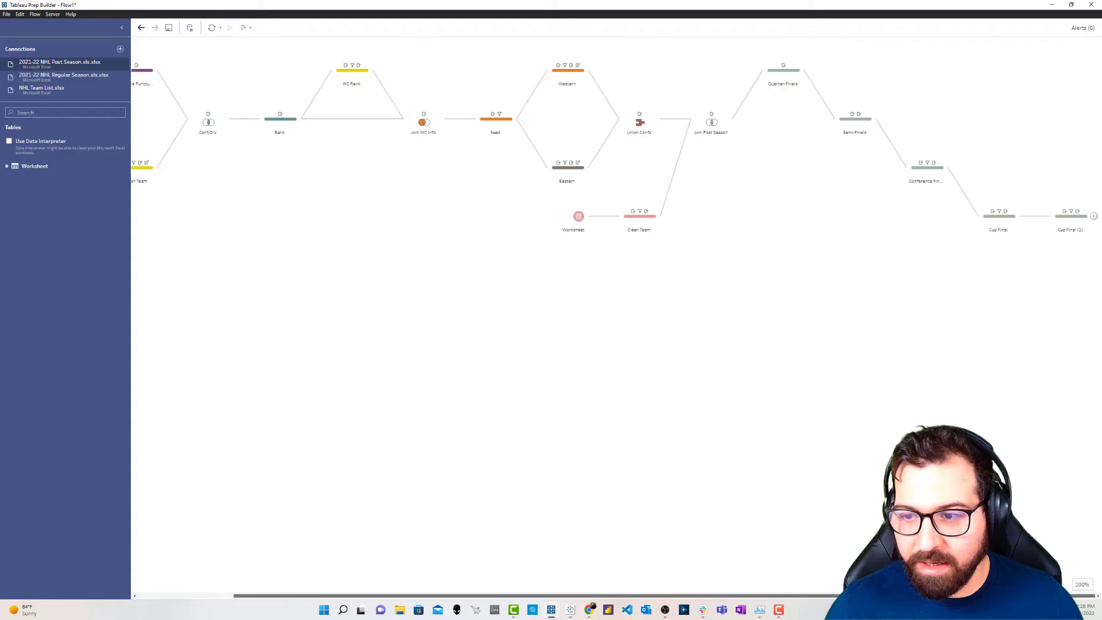
left_click_drag(1071, 217, 1069, 271)
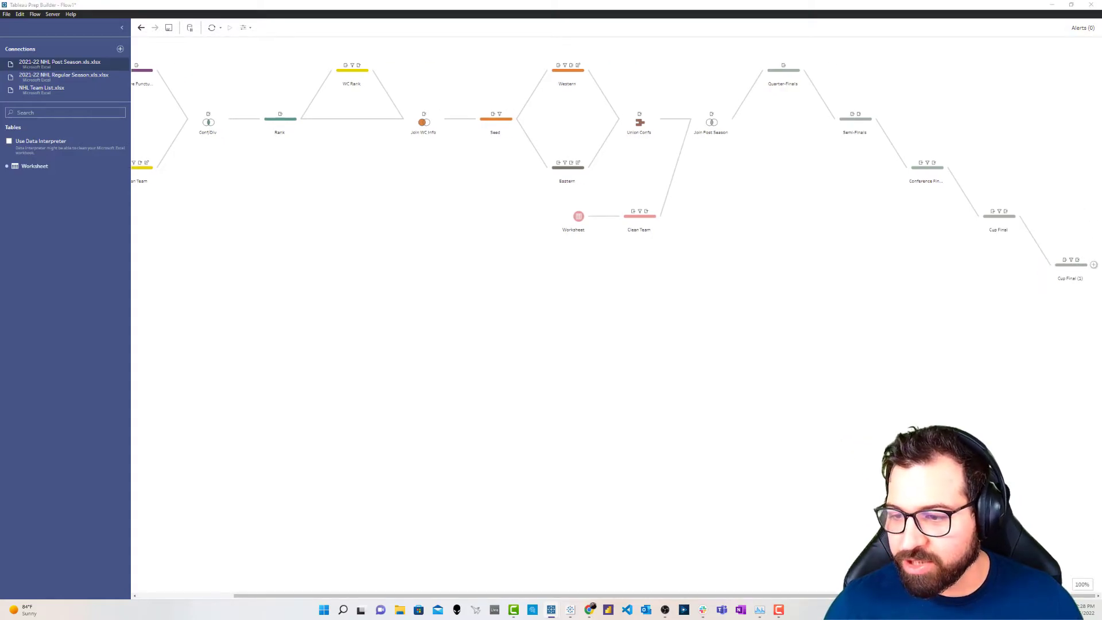
In the Cup Final copy, replace the Round 2 W/L filter with keep-only 'Won' on Round 3 W/L and move the Time calculation directly below Round.
left_click(1071, 264)
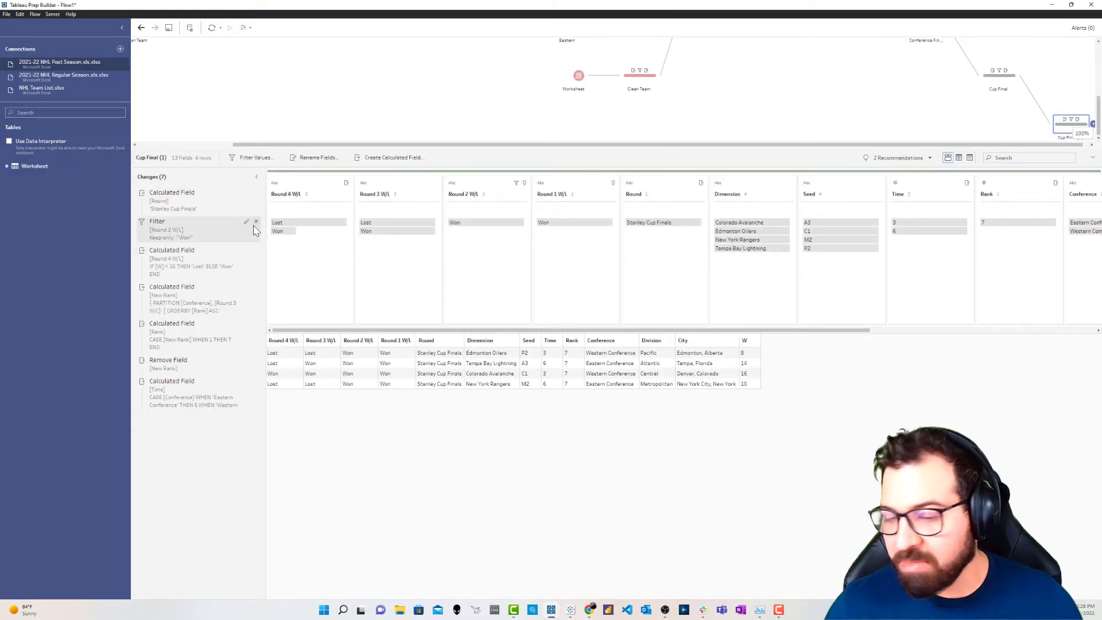
left_click(256, 222)
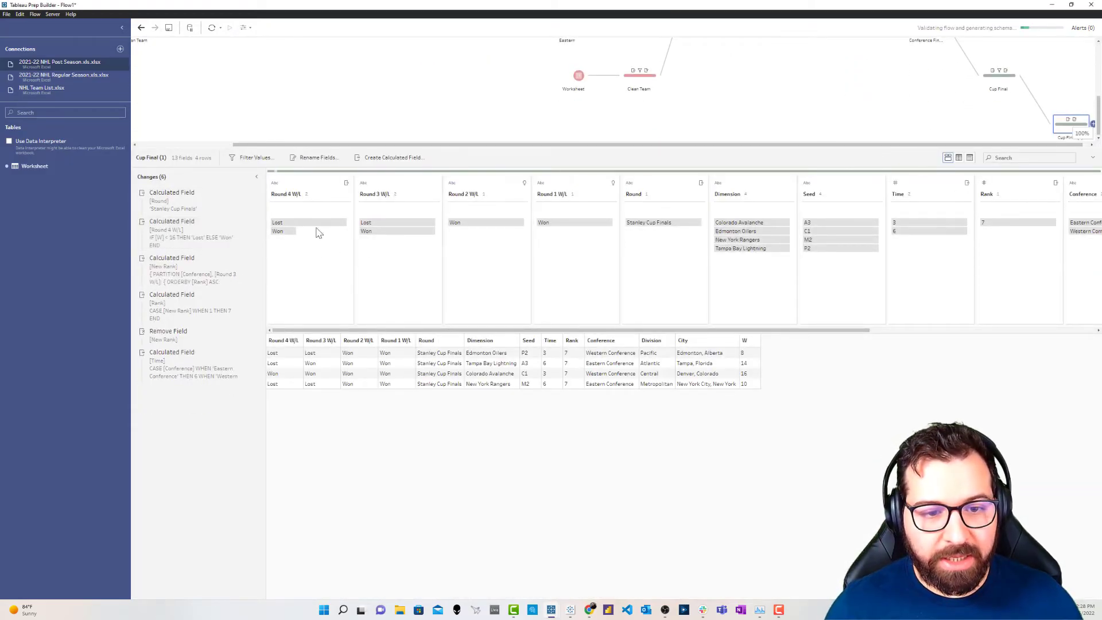
left_click(410, 233)
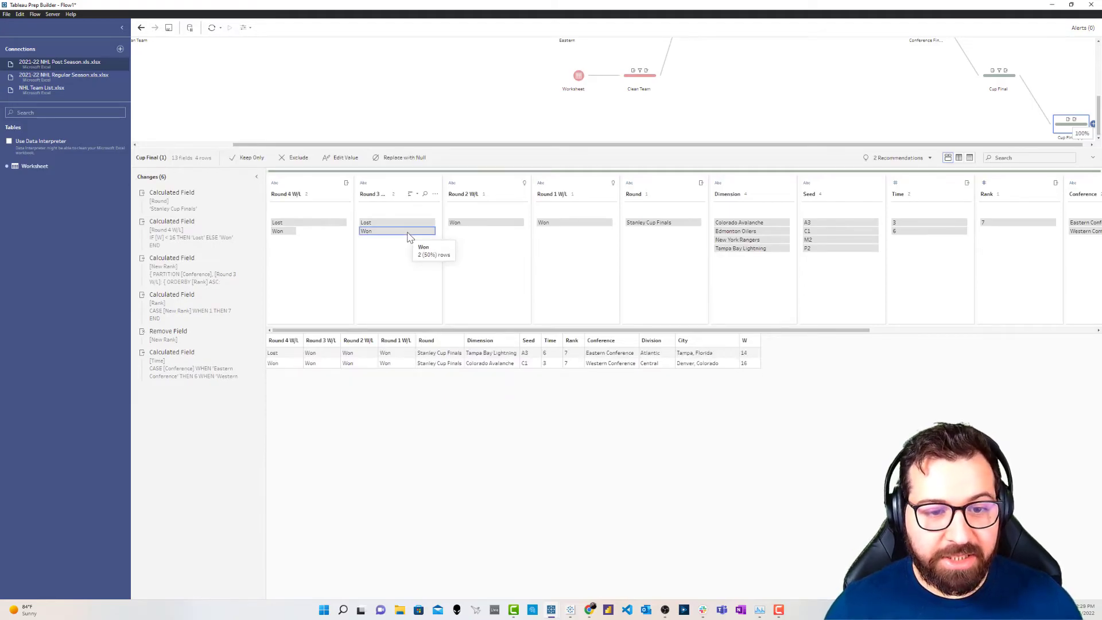
right_click(410, 235)
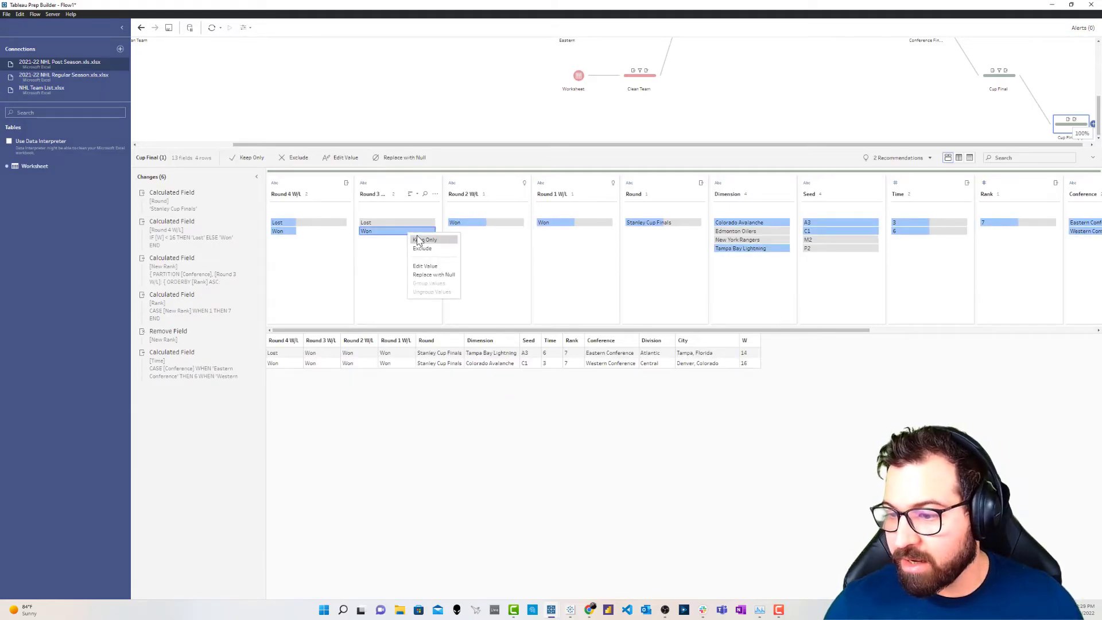
left_click(425, 240)
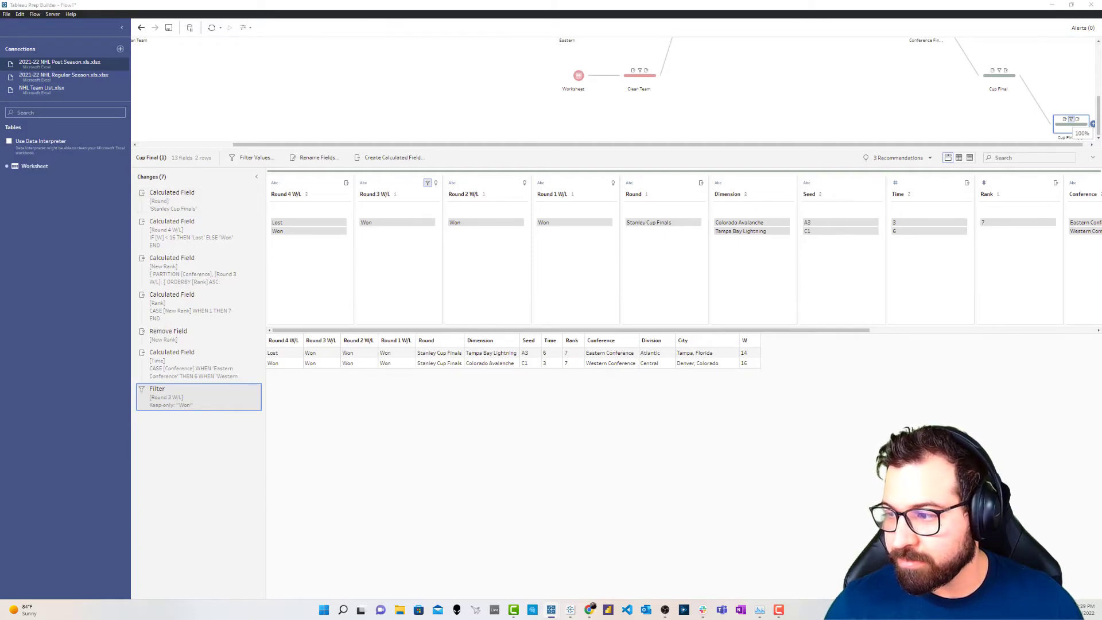
left_click_drag(202, 375, 215, 217)
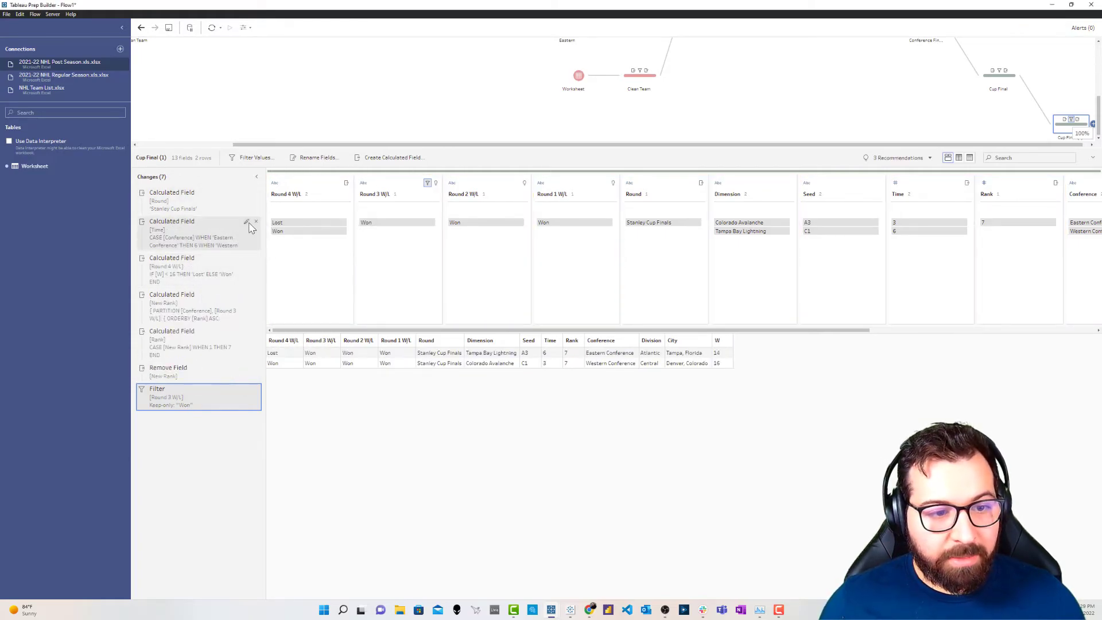
Change the Time CASE in Cup Final (1) to return 5 for 'Eastern Conference' and 4 for 'Western Conference', and remove the Round 4 W/L calculation.
left_click(247, 222)
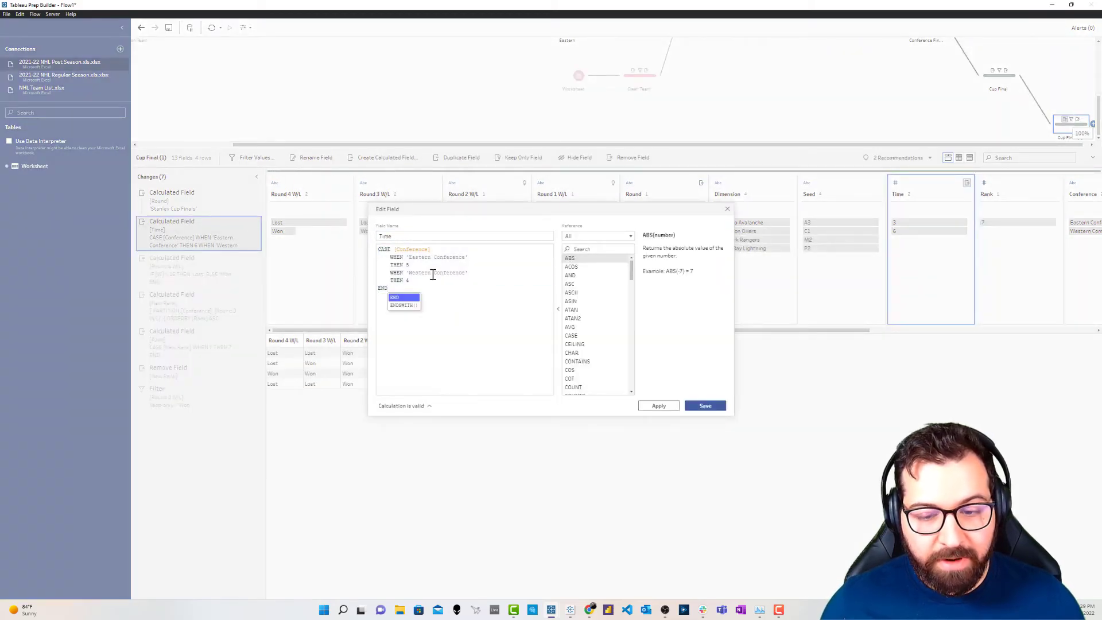
left_click(717, 408)
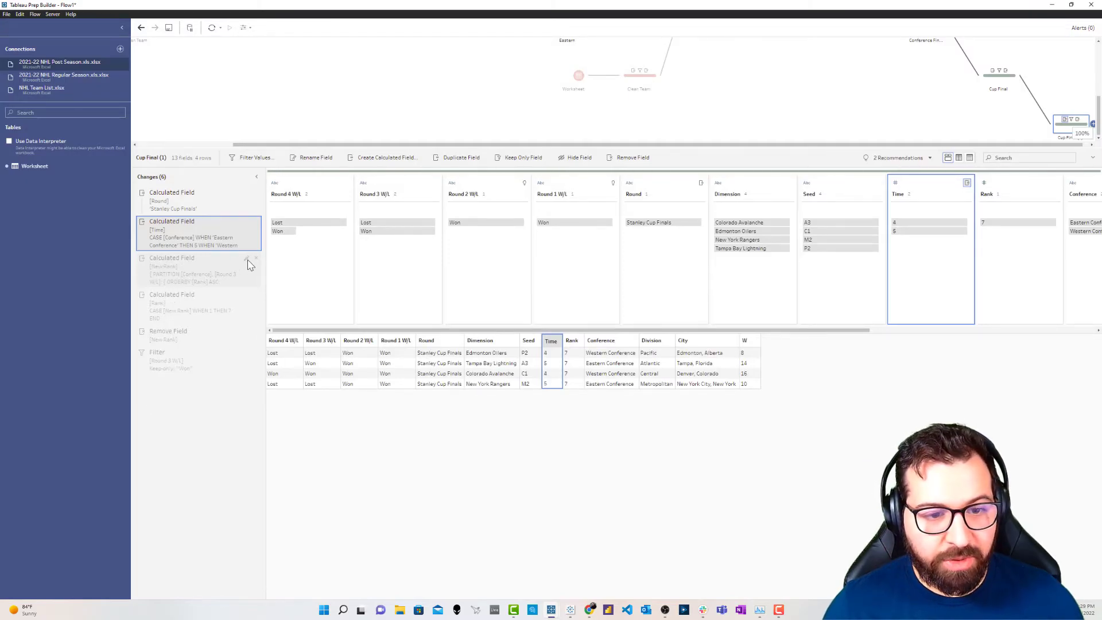
Partition the New Rank calculation by Conference and Round 4 W/L, and change the Rank CASE on [New Rank] to map 1 to 6.
left_click(247, 260)
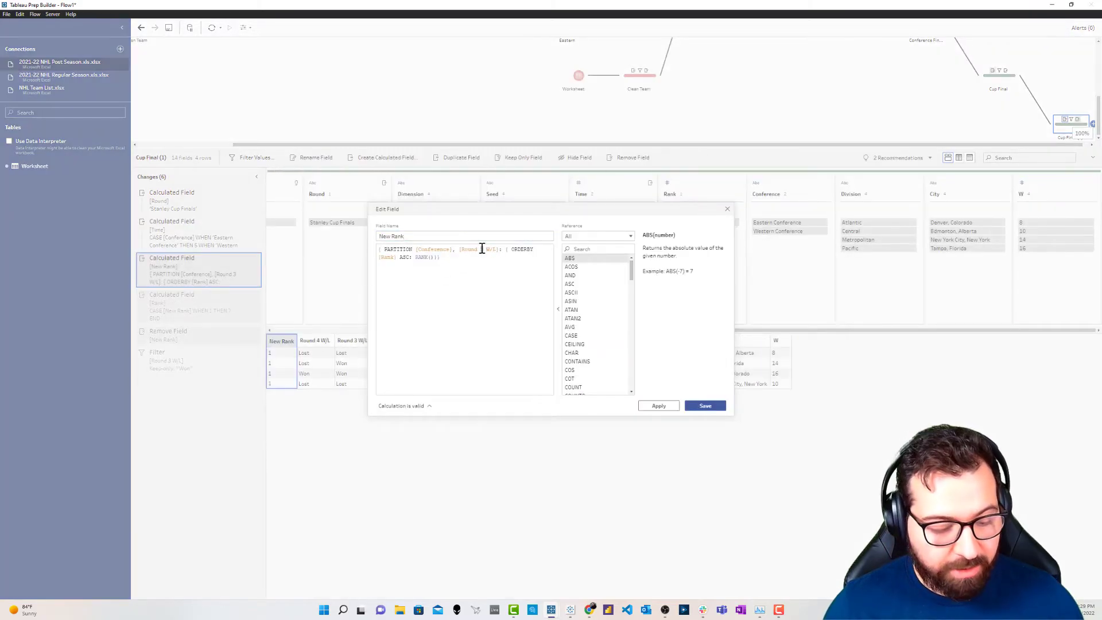
type("4")
left_click(705, 405)
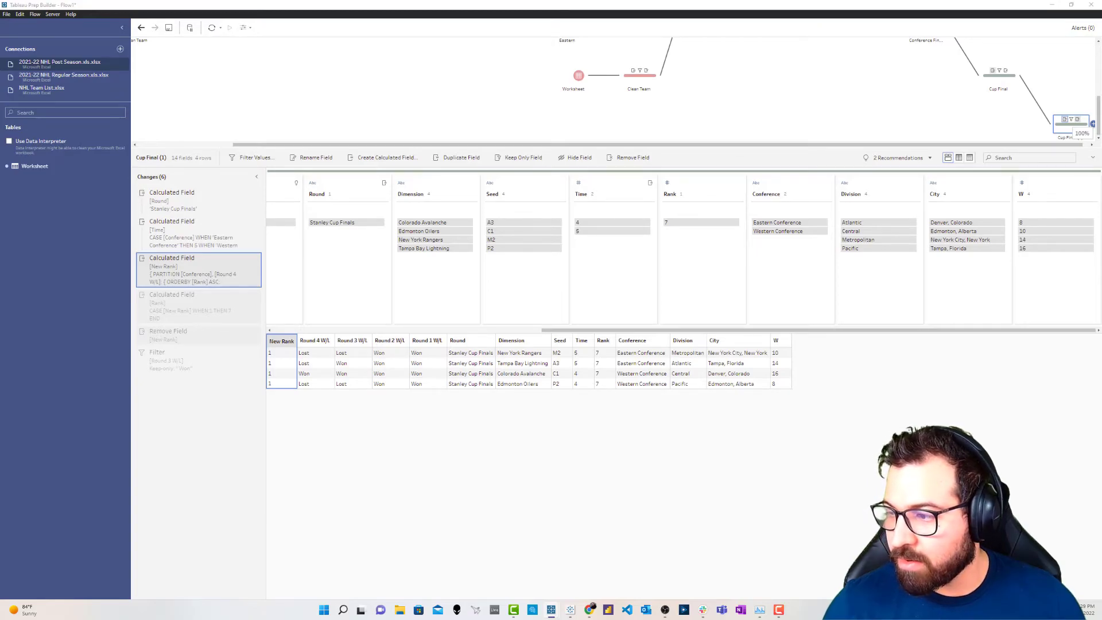
left_click(246, 296)
left_click_drag(407, 292, 329, 232)
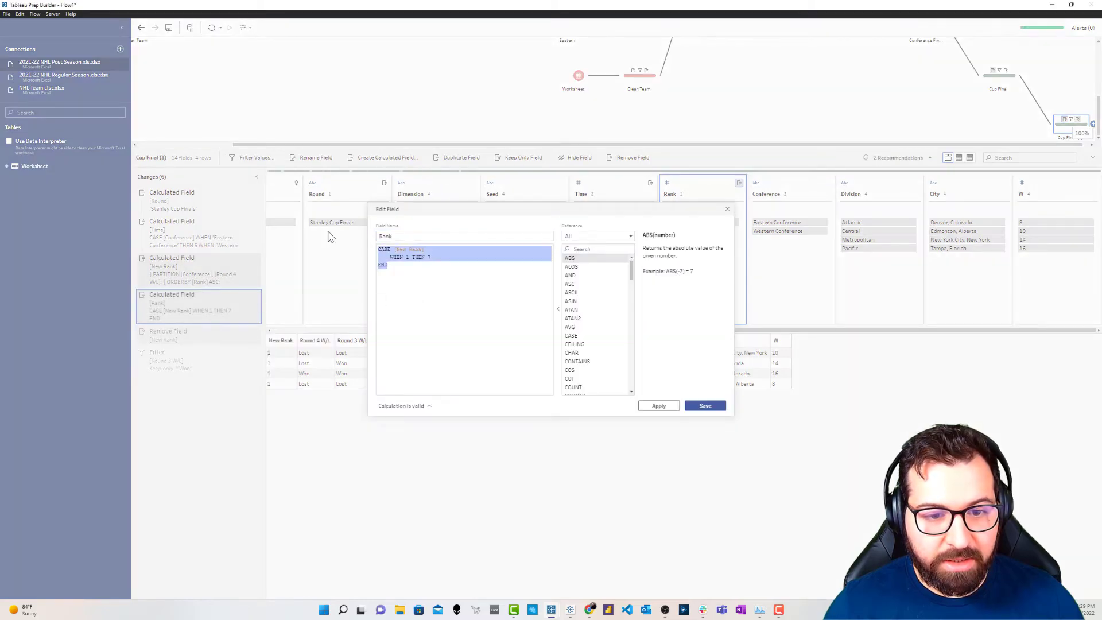
key("ctrl+v")
left_click(715, 407)
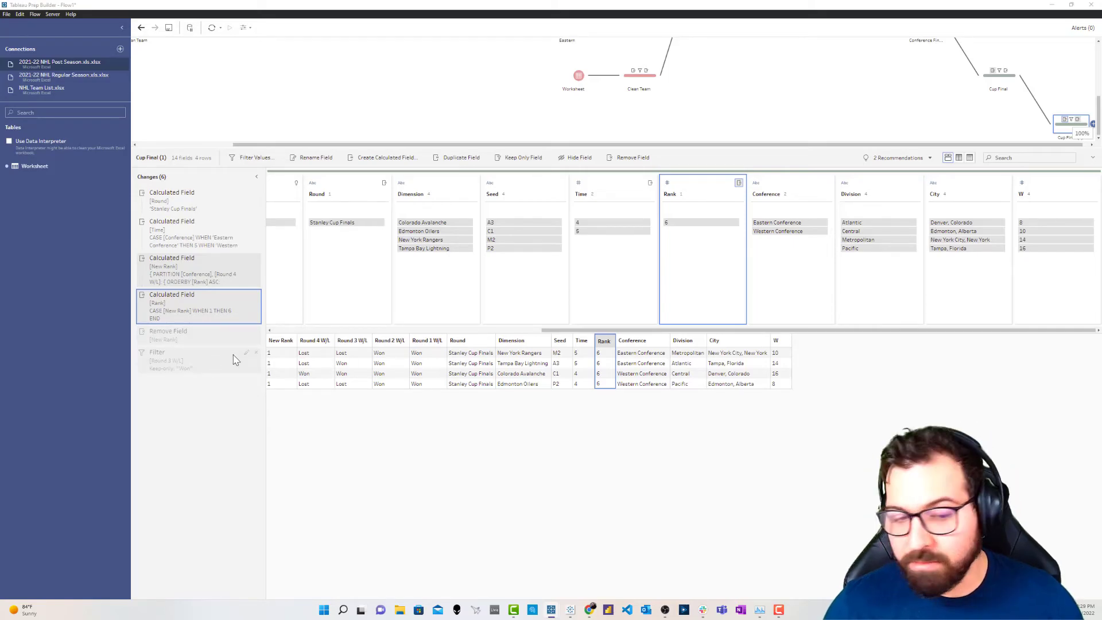
Remove the Round 3 W/L filter and move the Round calculation to the end of the step's changes.
left_click(257, 354)
left_click_drag(172, 198, 199, 356)
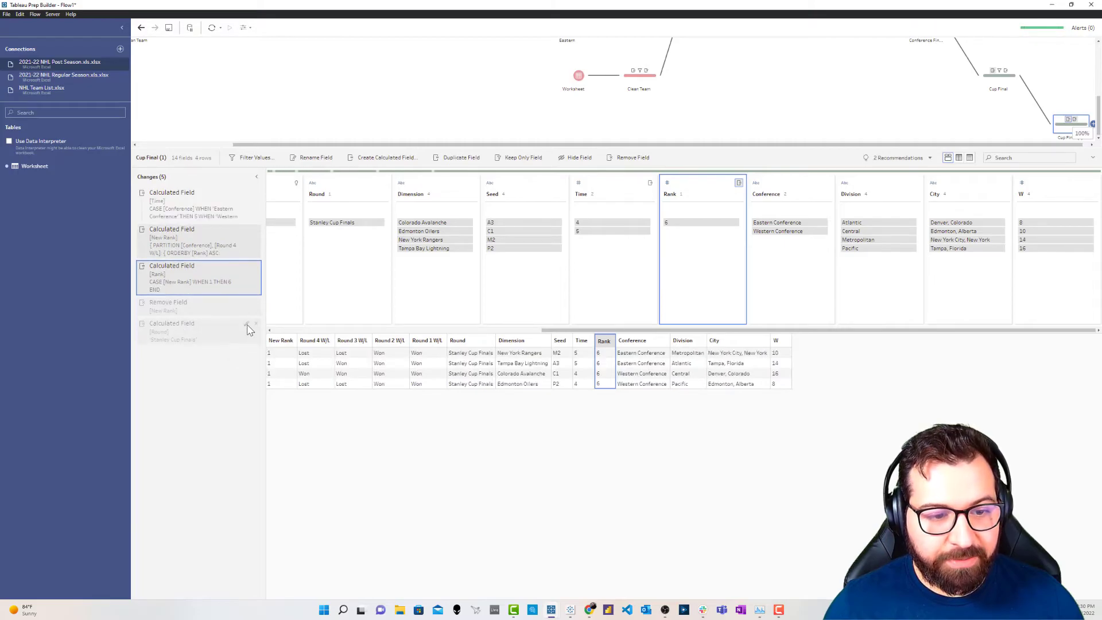
Redefine the Round calculation as IF [Round 4 W/L] = 'Won' THEN 'Stanley Cup Champions' ELSE [Round] END.
left_click(246, 325)
left_click(475, 276)
key("ctrl+a")
key("ctrl+v")
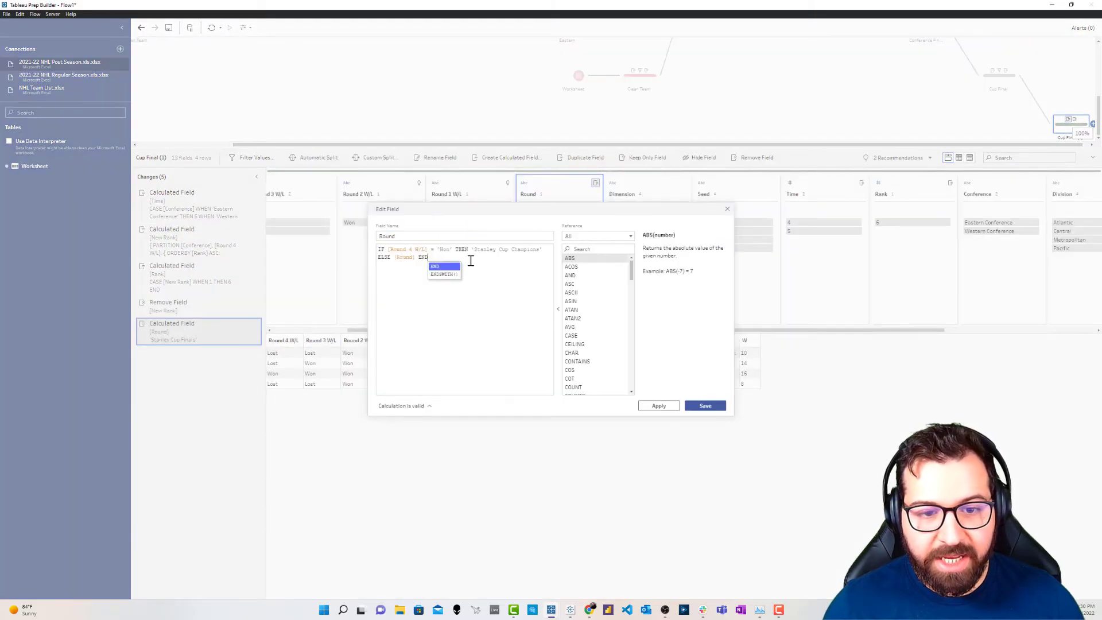
left_click(452, 253)
left_click_drag(477, 251, 533, 252)
left_click(411, 256)
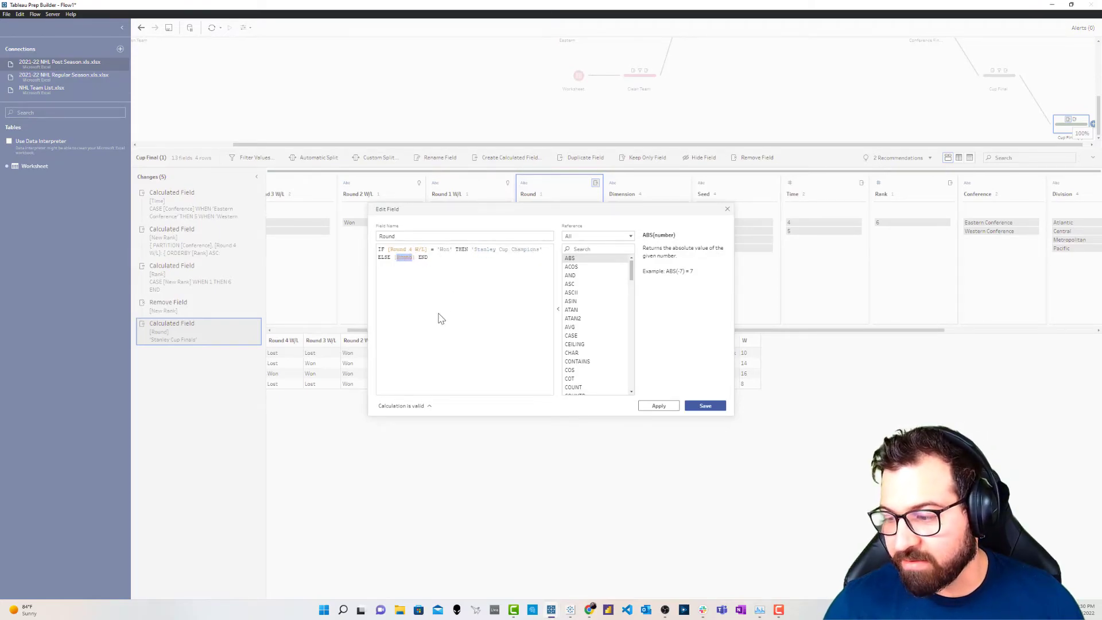
left_click(703, 406)
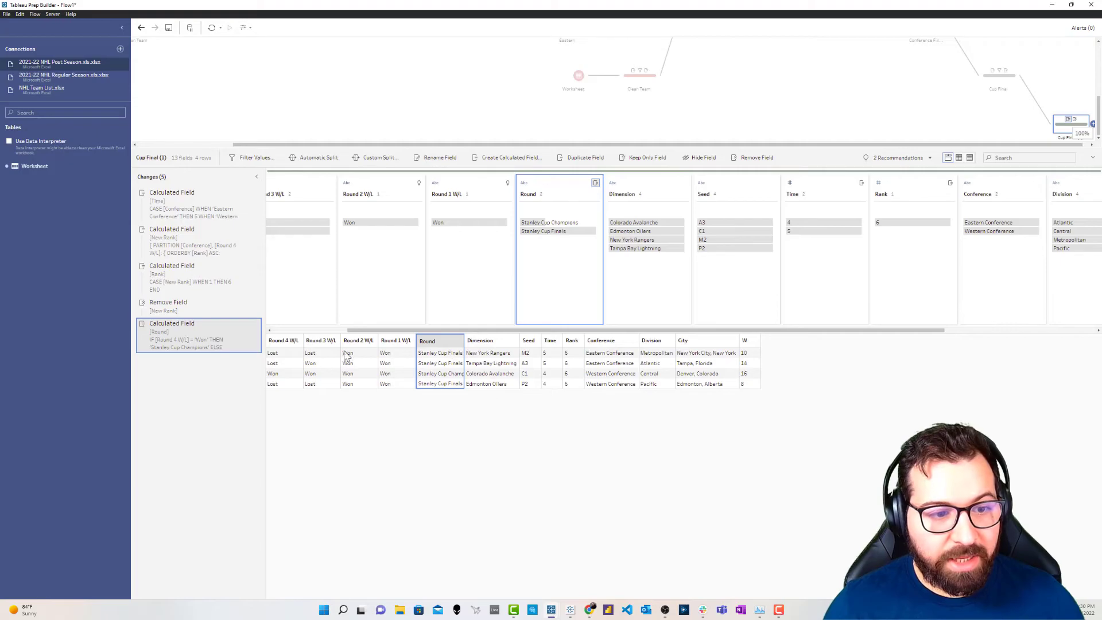
Keep only 'Won' on Round 3 W/L, place that filter first in the changes, and widen the Round column in the data grid.
left_click_drag(393, 331, 314, 331)
right_click(383, 235)
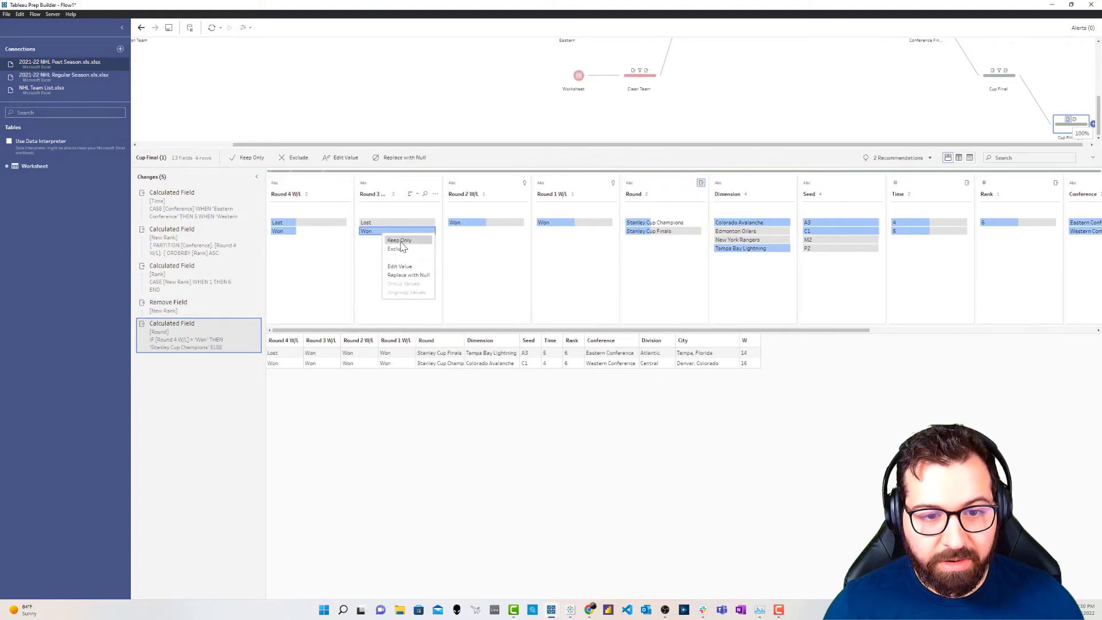
left_click(404, 242)
left_click_drag(230, 380, 218, 195)
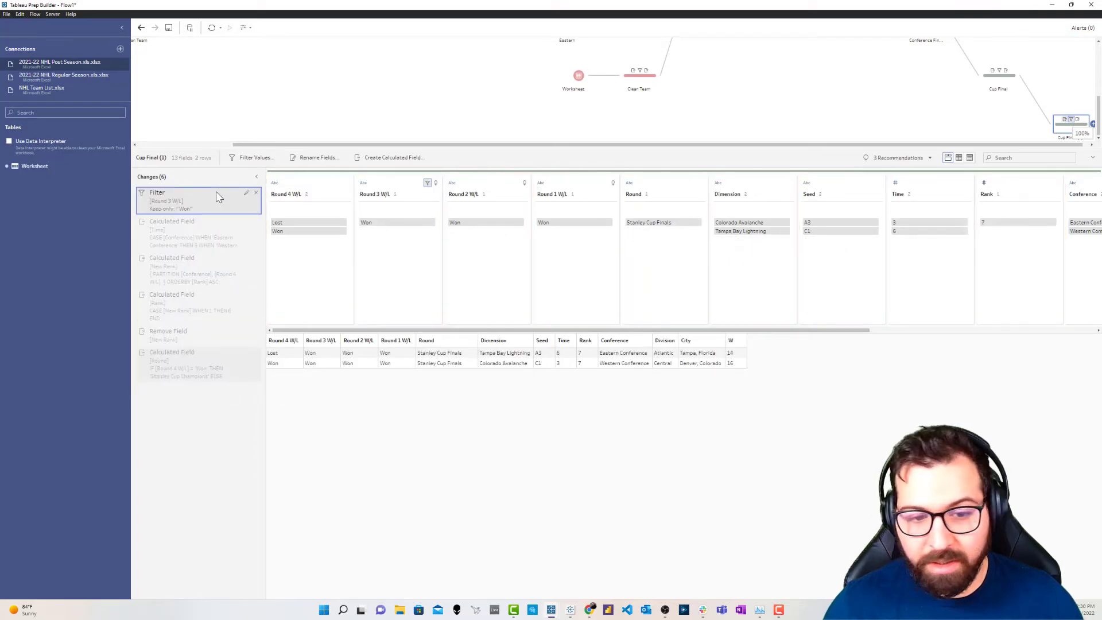
left_click(178, 360)
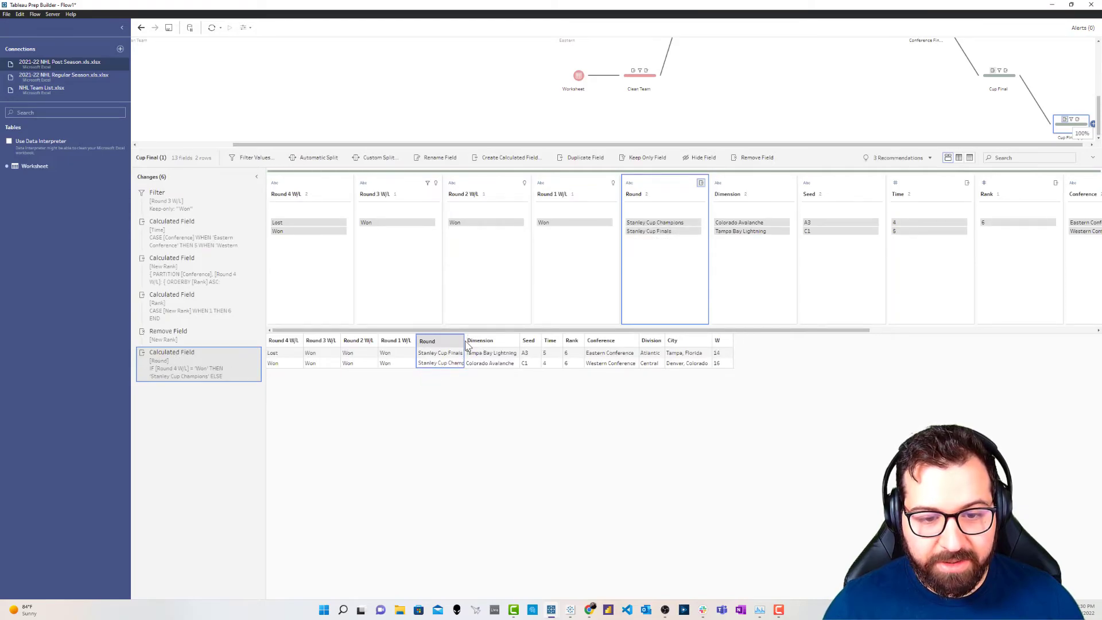
left_click_drag(466, 344, 484, 345)
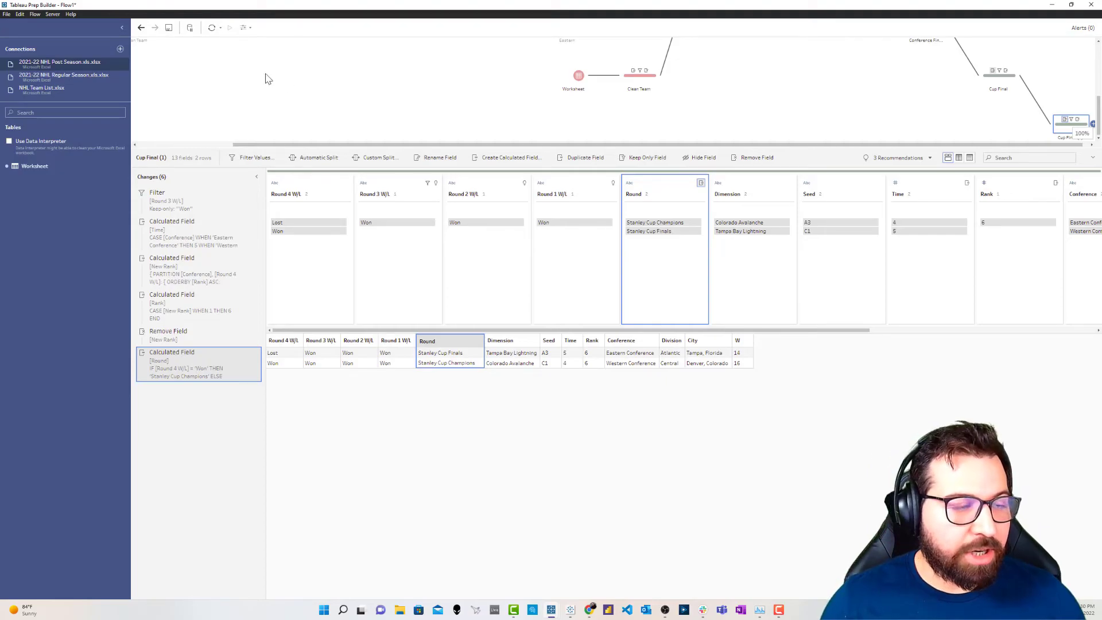
Switch to Tableau Desktop and examine the Cup final and winner positions in the bracket template sheet and its Curvy Tournament Bracket dashboard.
key("alt+Tab")
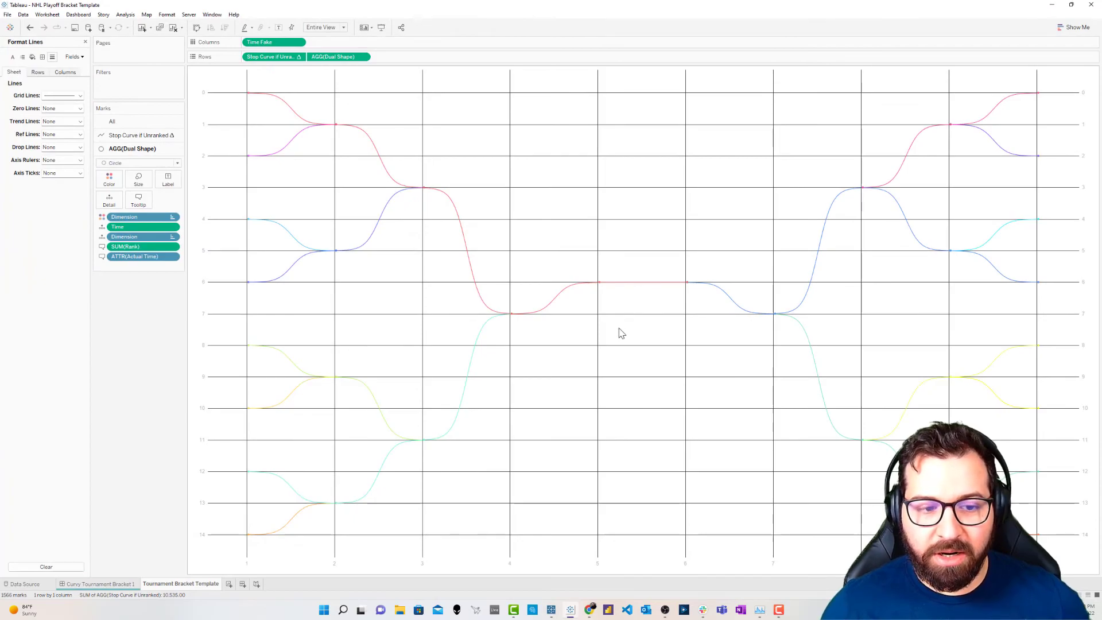
left_click(79, 584)
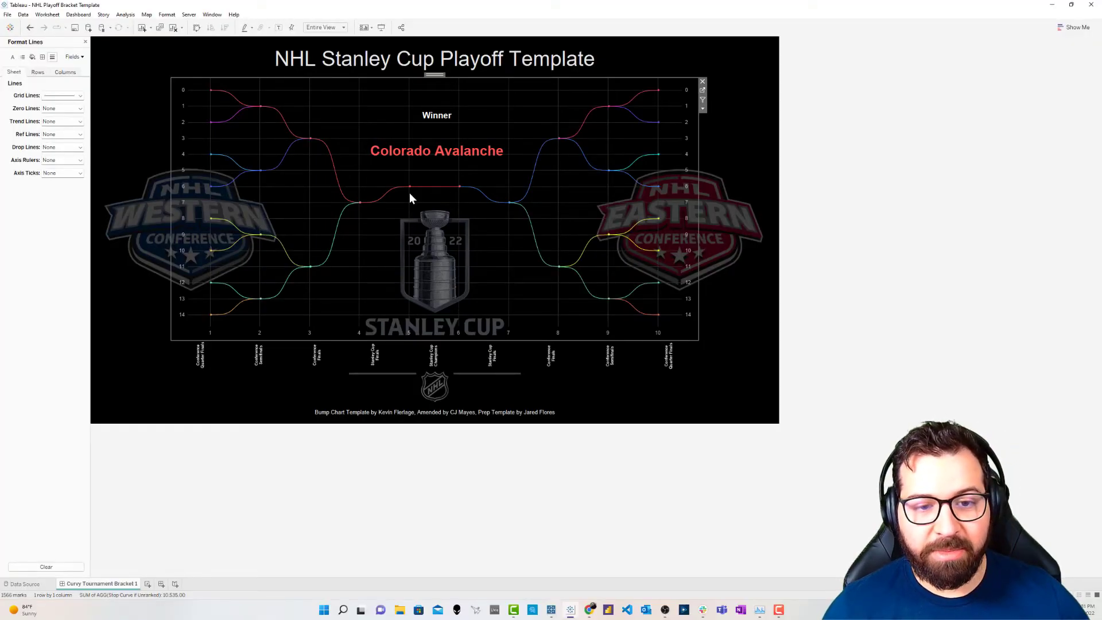
left_click_drag(612, 8, 0, 79)
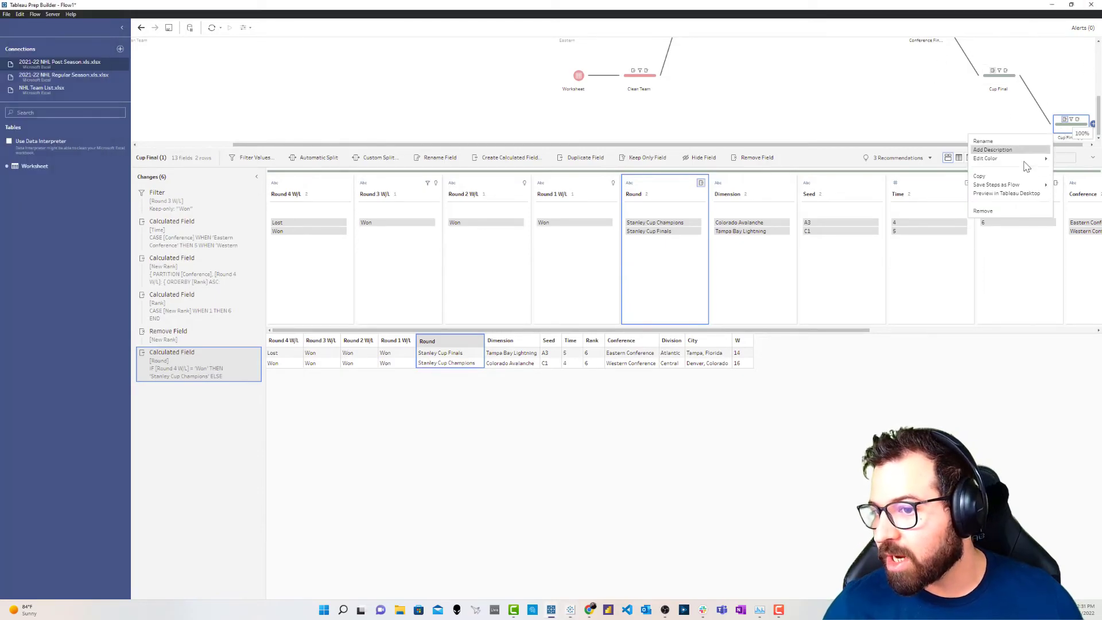
Rename the Cup Final (1) step in the Tableau Prep Builder flow as Winner.
left_click(995, 141)
right_click(1069, 265)
left_click(980, 319)
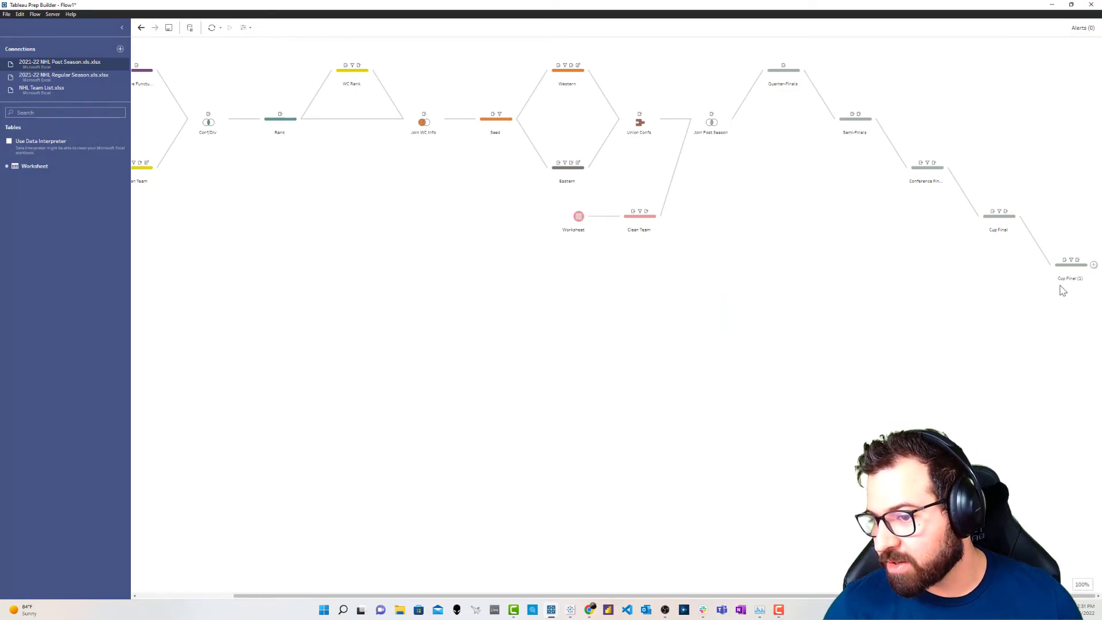
double_click(1062, 280)
type("Winner")
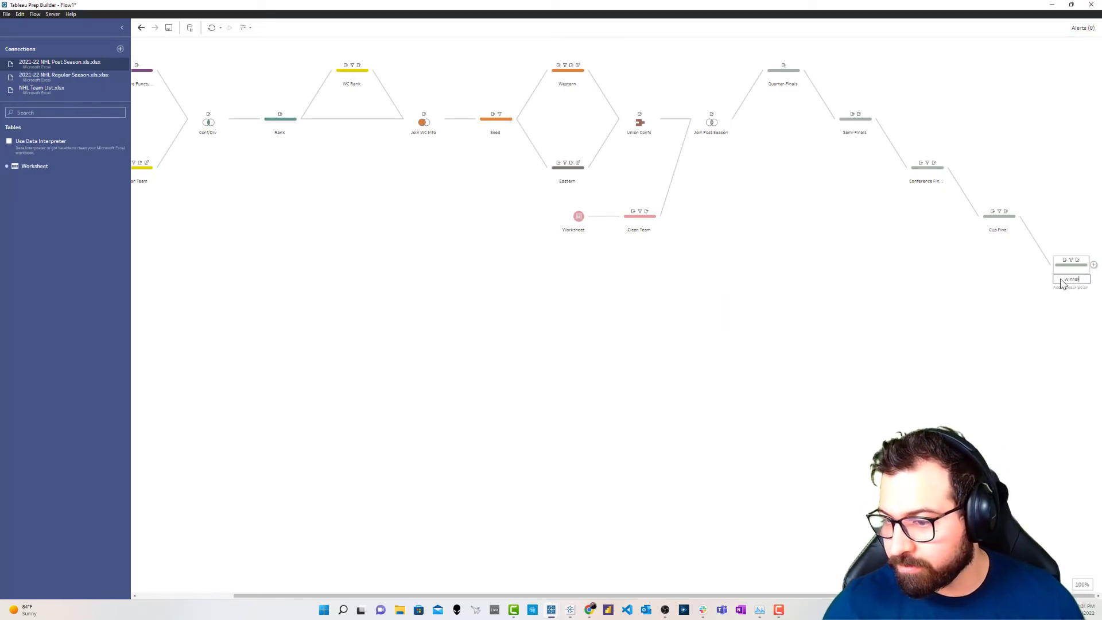
left_click(1065, 280)
Copy the Winner step, paste the copy directly after it, and place it one row below the original.
right_click(1067, 269)
left_click(990, 317)
left_click(1093, 265)
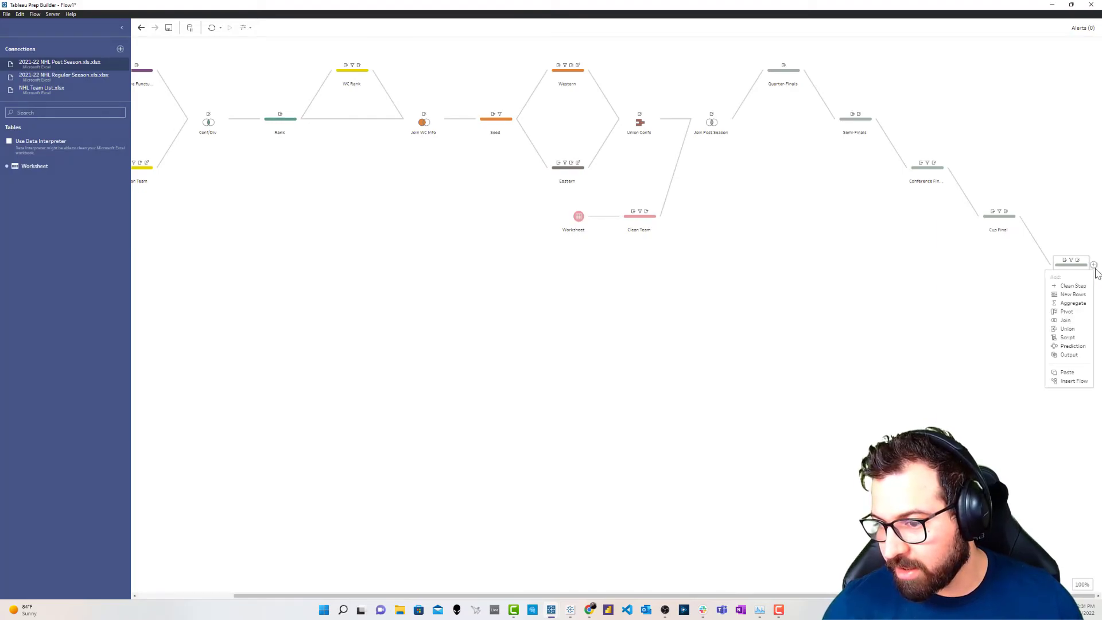
left_click(1067, 373)
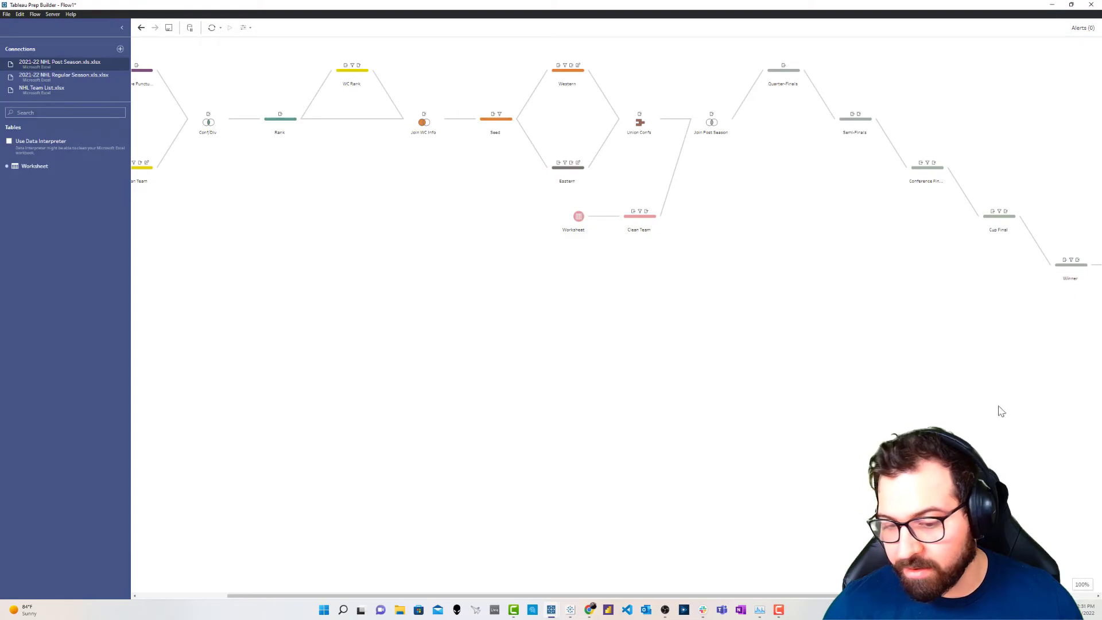
left_click_drag(752, 596, 812, 595)
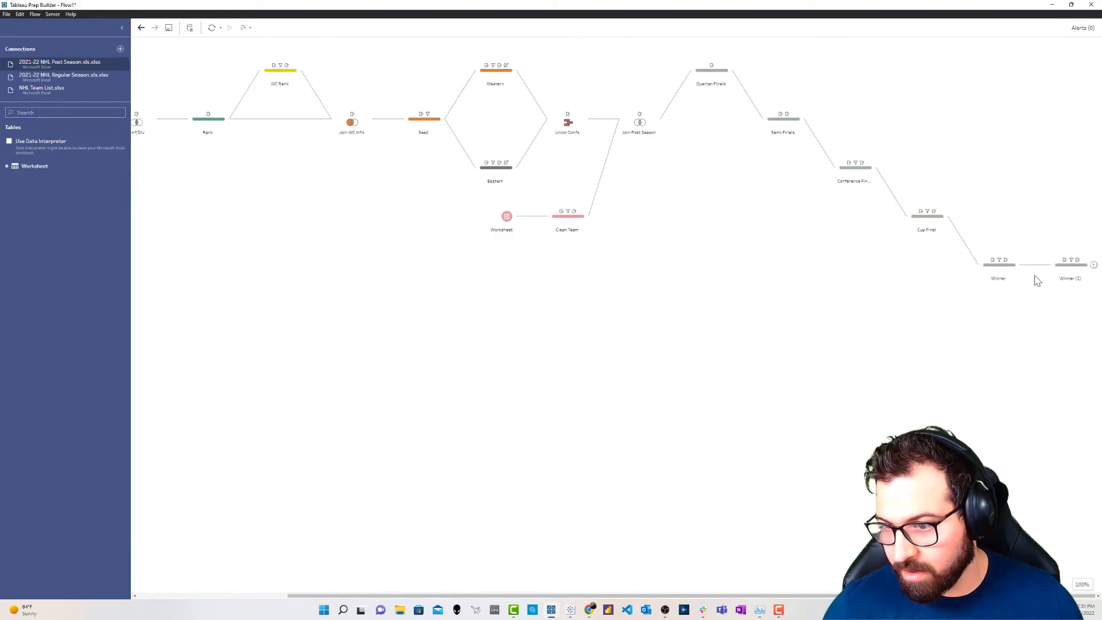
left_click_drag(1067, 287, 1068, 334)
Rename the copied Winner step as Final Step.
double_click(1067, 328)
type("Final")
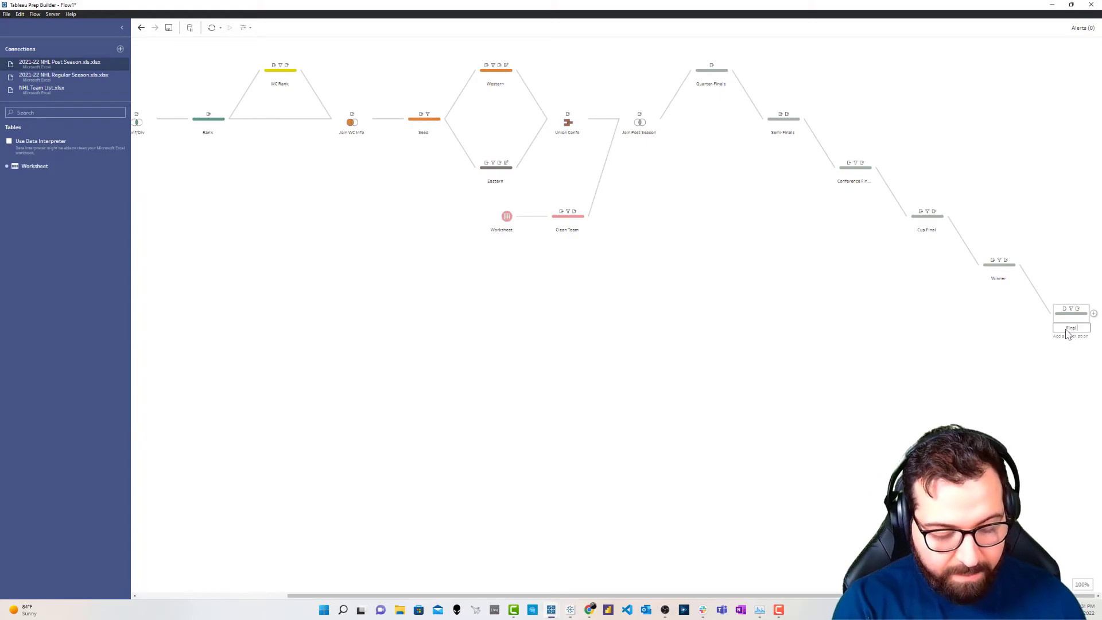
type(" Step")
key("Return")
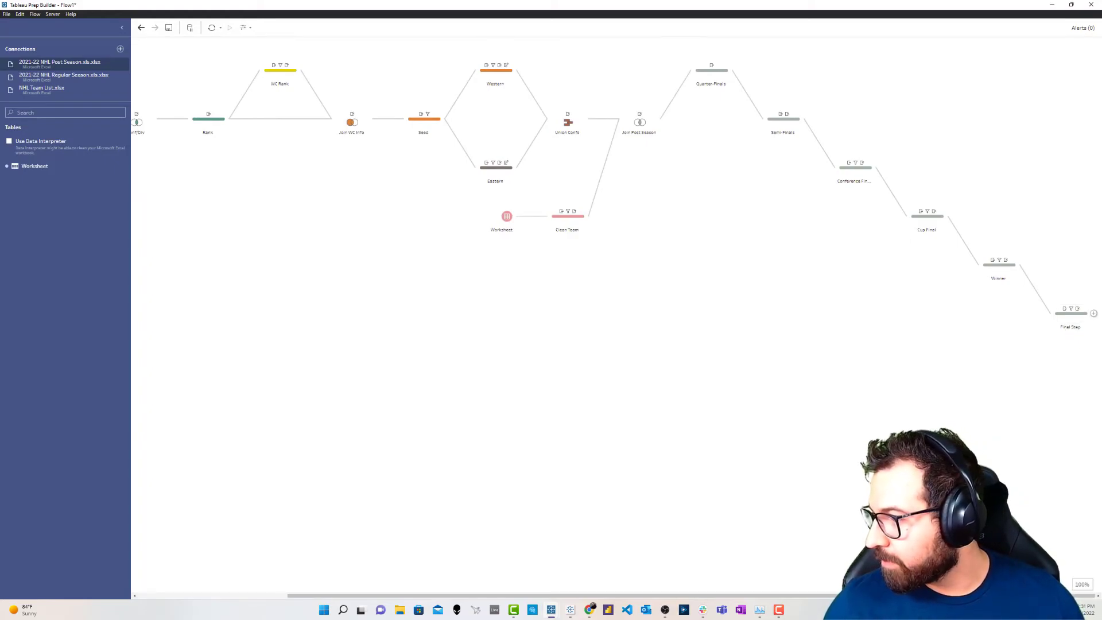
In Final Step, replace the Round 3 W/L filter with keep-only 'Won' on Round 4 W/L, placed first in the changes.
left_click(1071, 314)
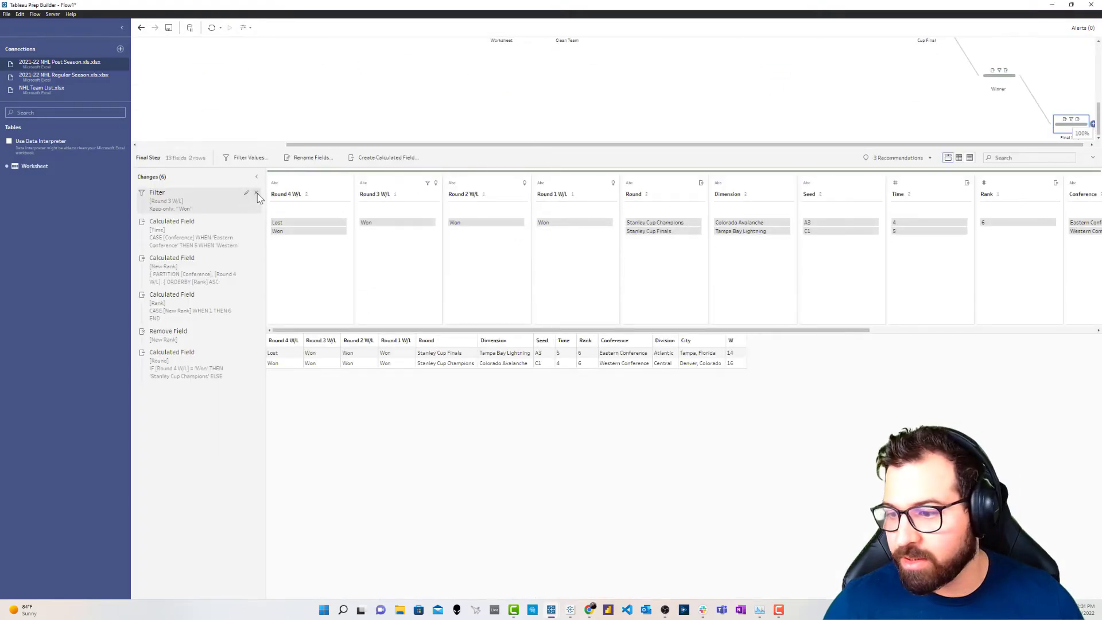
left_click(257, 194)
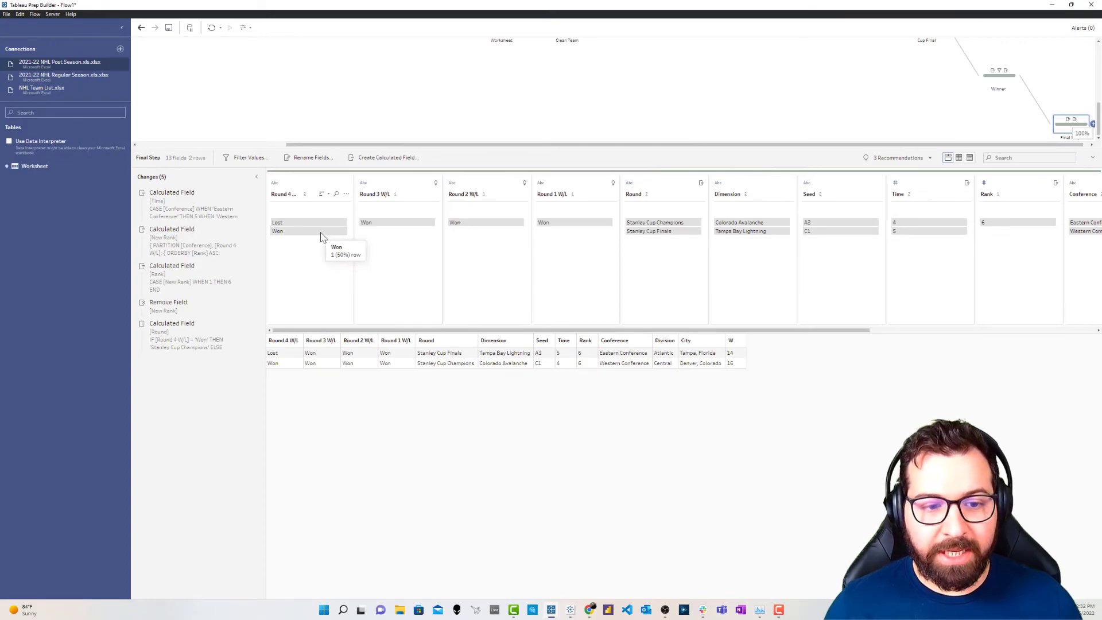
right_click(324, 232)
left_click(329, 242)
left_click_drag(197, 370, 194, 191)
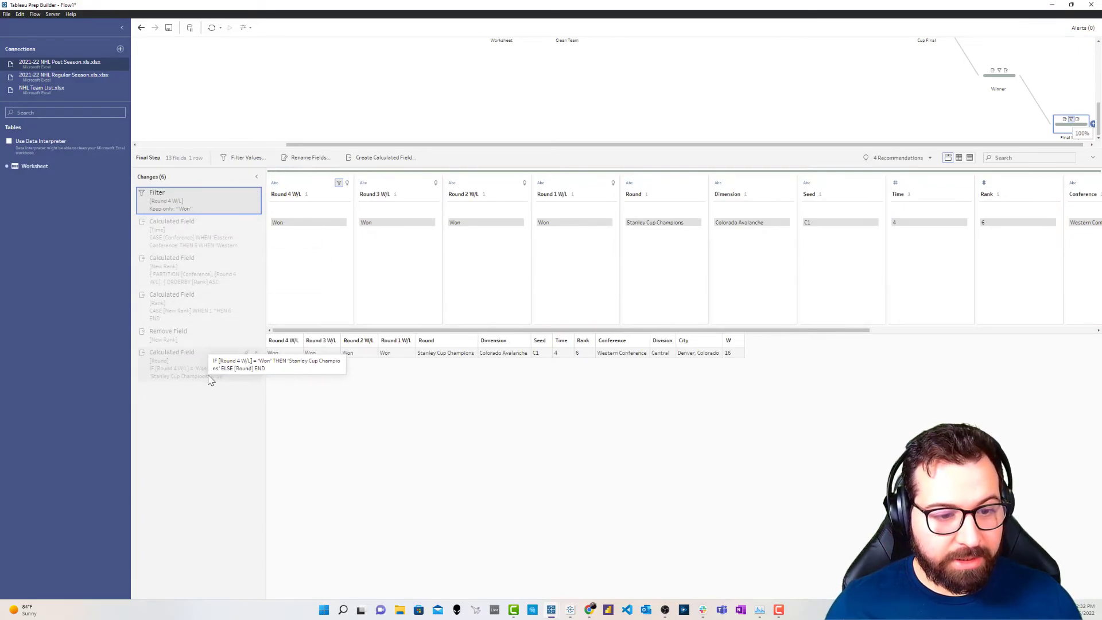
Reduce the Round calculation to the constant 'Stanley Cup Champions' and move it directly below the filter.
left_click(247, 353)
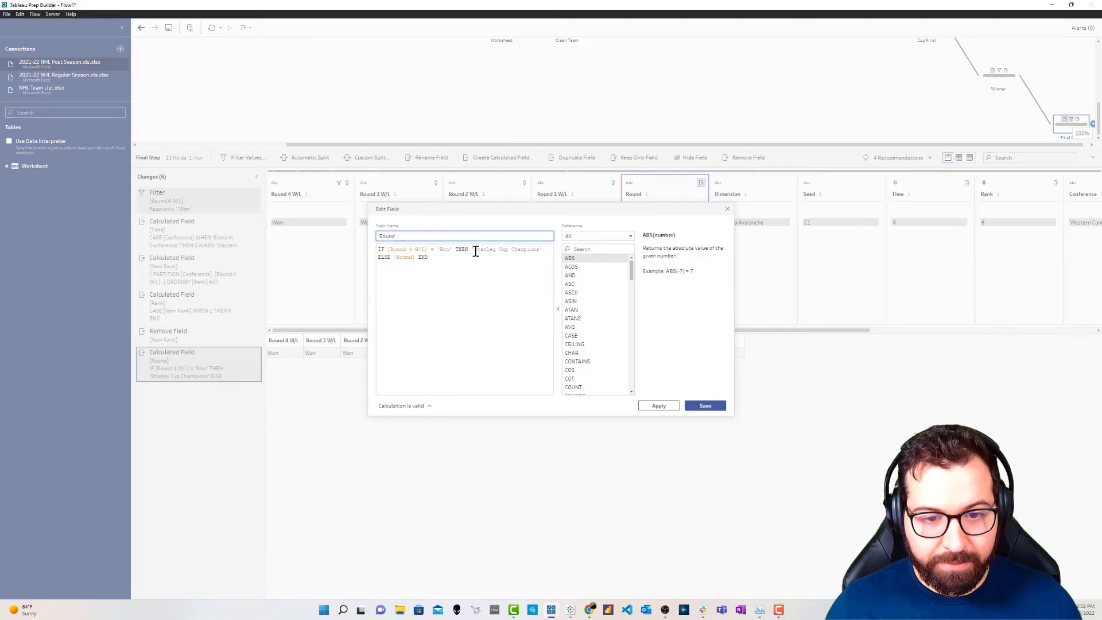
left_click_drag(473, 251, 294, 247)
key("BackSpace")
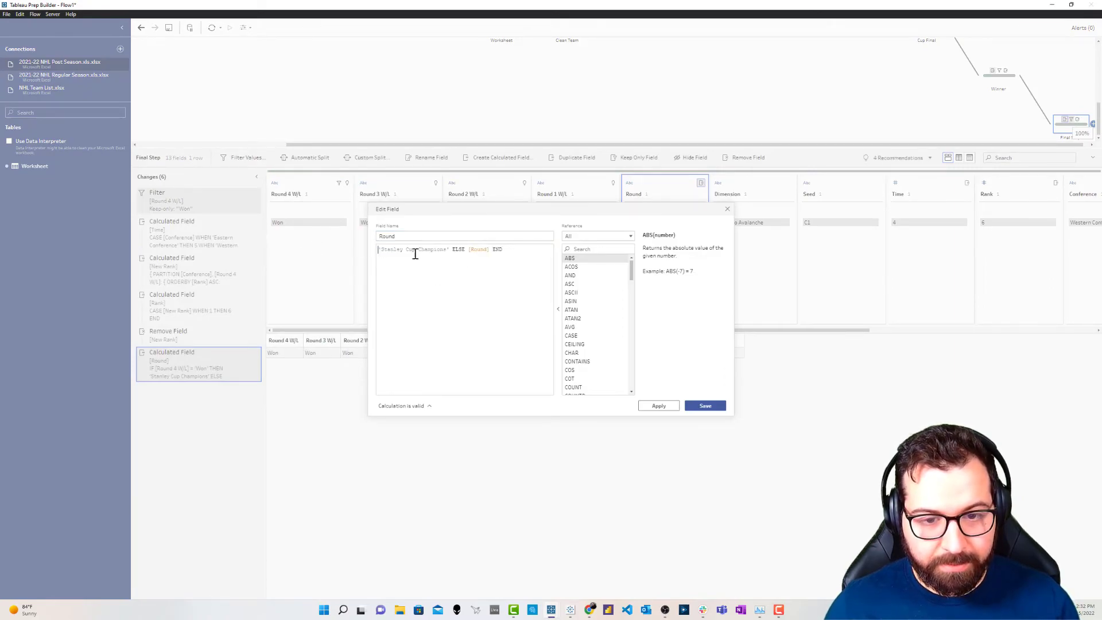
left_click_drag(503, 251, 452, 254)
key("BackSpace")
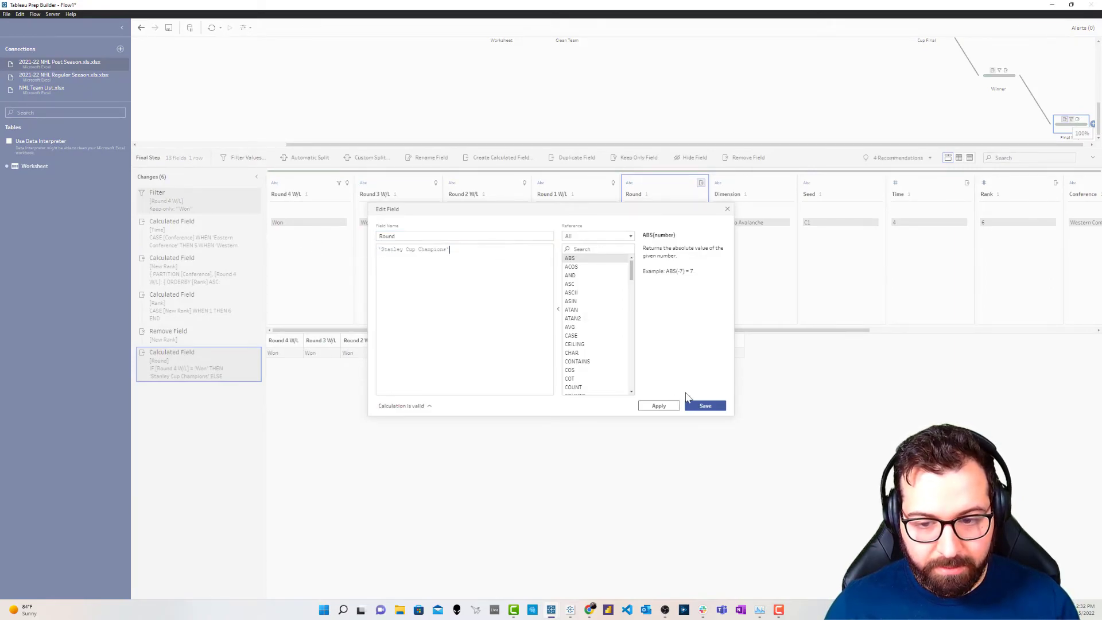
left_click(706, 406)
left_click_drag(215, 366, 218, 224)
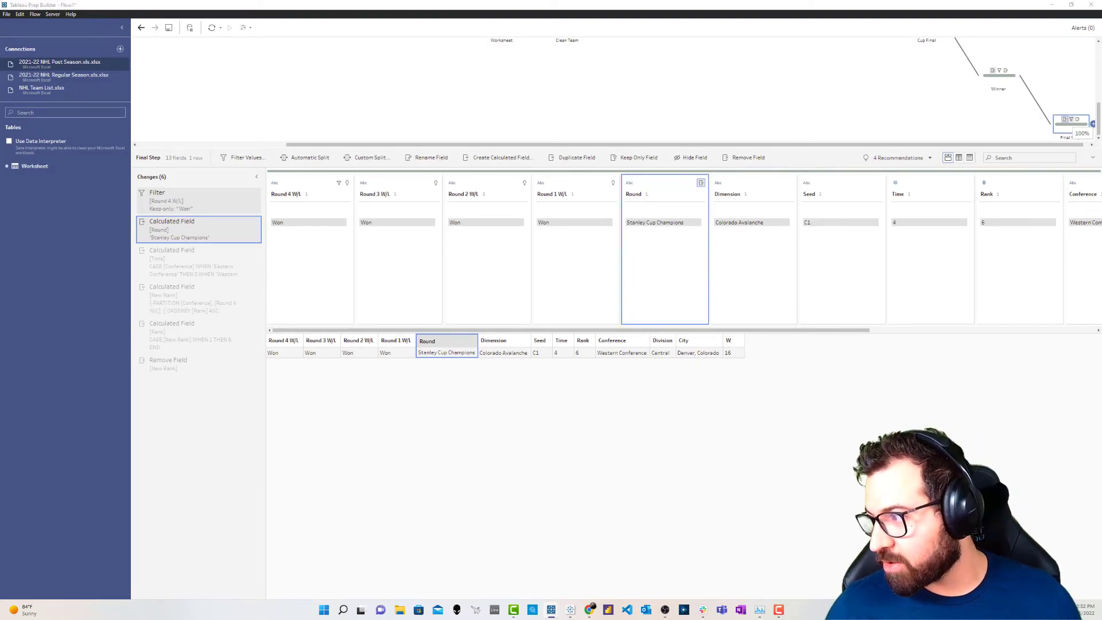
Change the Time CASE to return 4 for 'Eastern Conference' and 5 for 'Western Conference', and remove the New Rank and Rank changes.
left_click(178, 262)
left_click(247, 250)
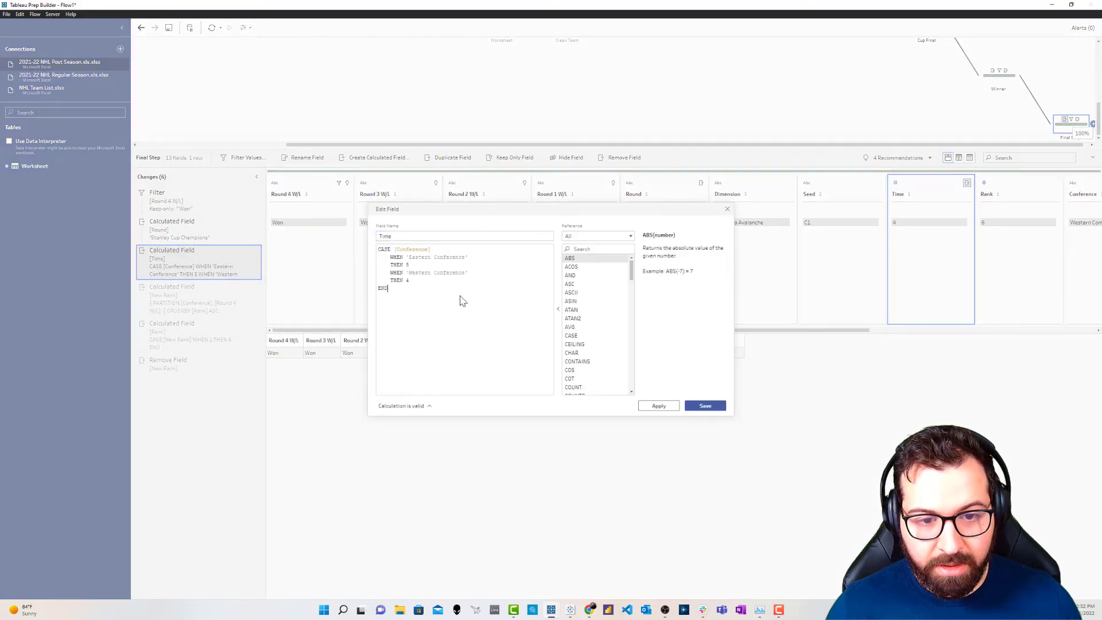
left_click_drag(463, 301, 344, 241)
key("ctrl+v")
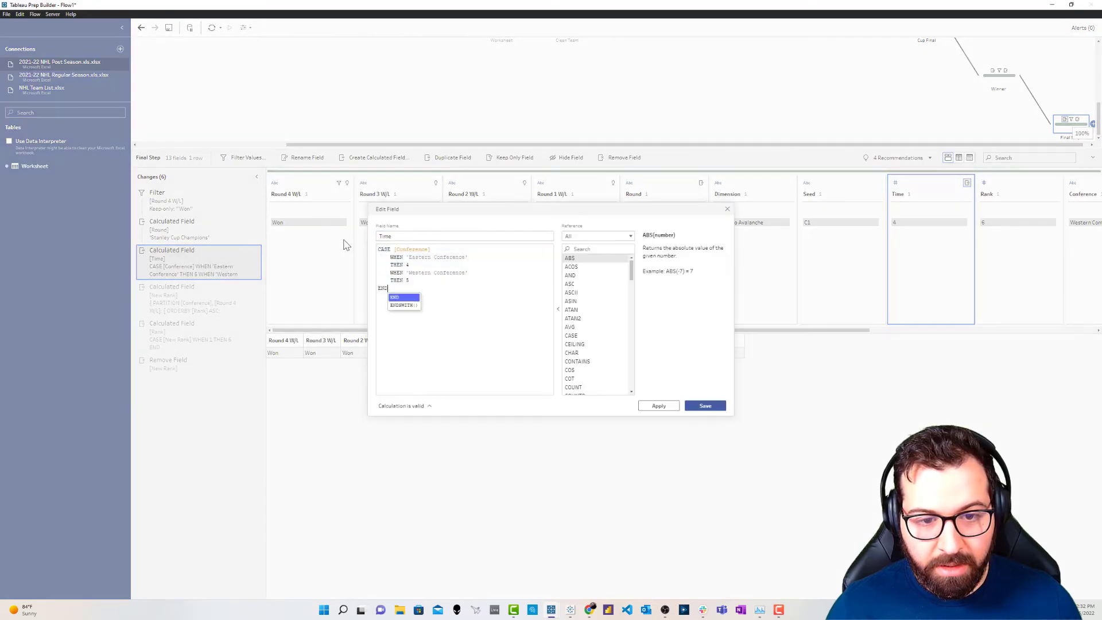
left_click(716, 408)
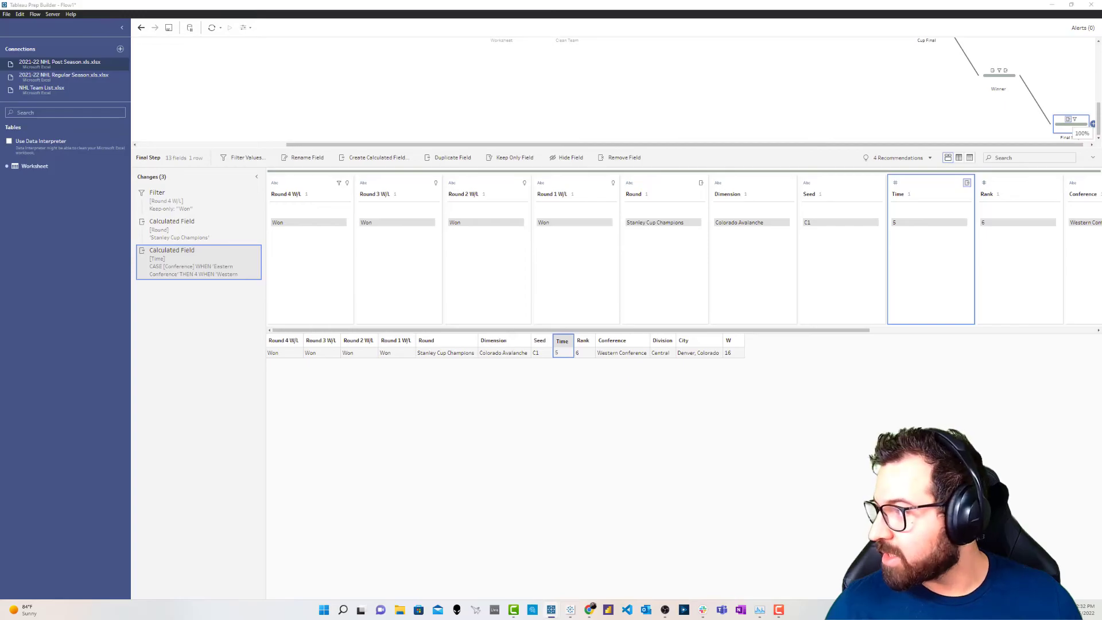
left_click(839, 125)
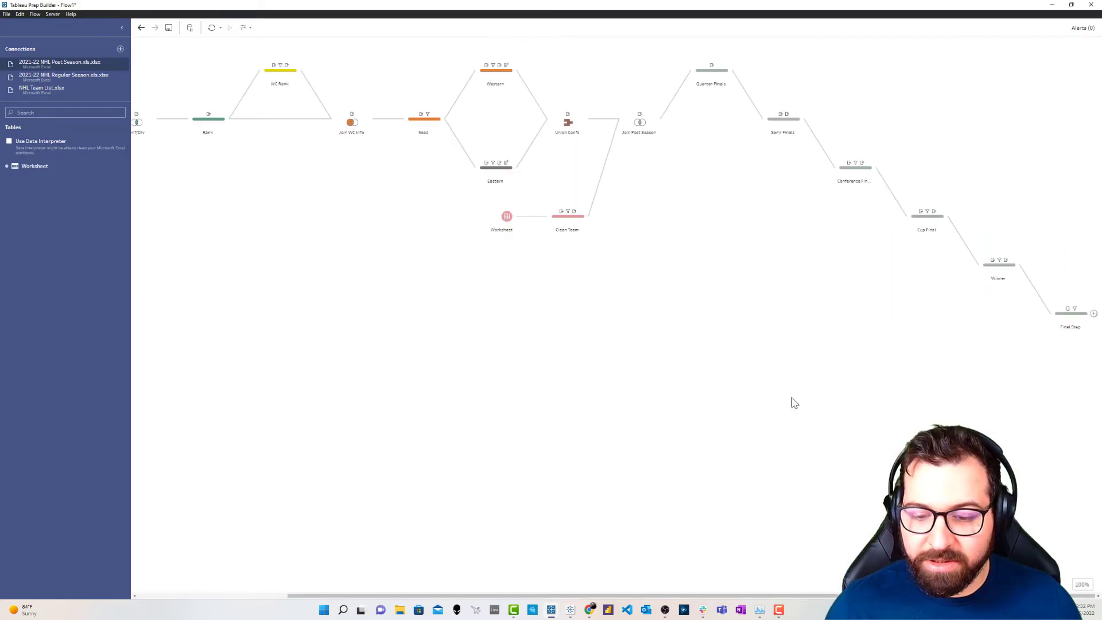
Union the Quarter-Finals, Semi-Finals, Conference Finals, Cup Final, Winner and Final Step branches into one union step.
left_click_drag(712, 70, 799, 136)
left_click(866, 123)
left_click_drag(855, 168, 823, 68)
left_click_drag(917, 223, 929, 71)
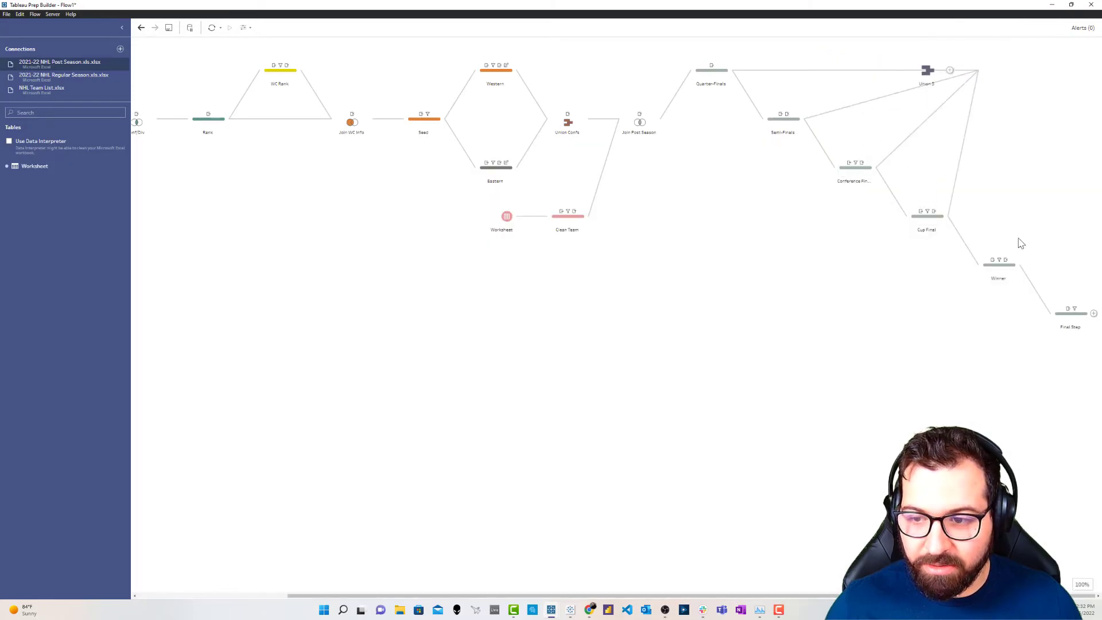
left_click_drag(1008, 278, 999, 71)
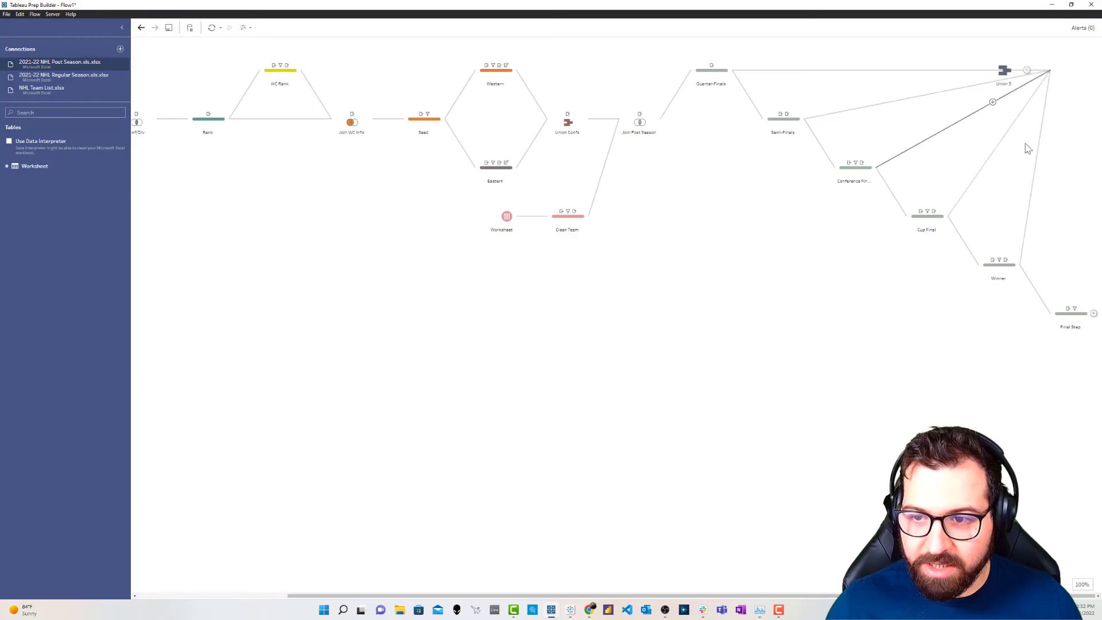
left_click_drag(1066, 304, 1031, 70)
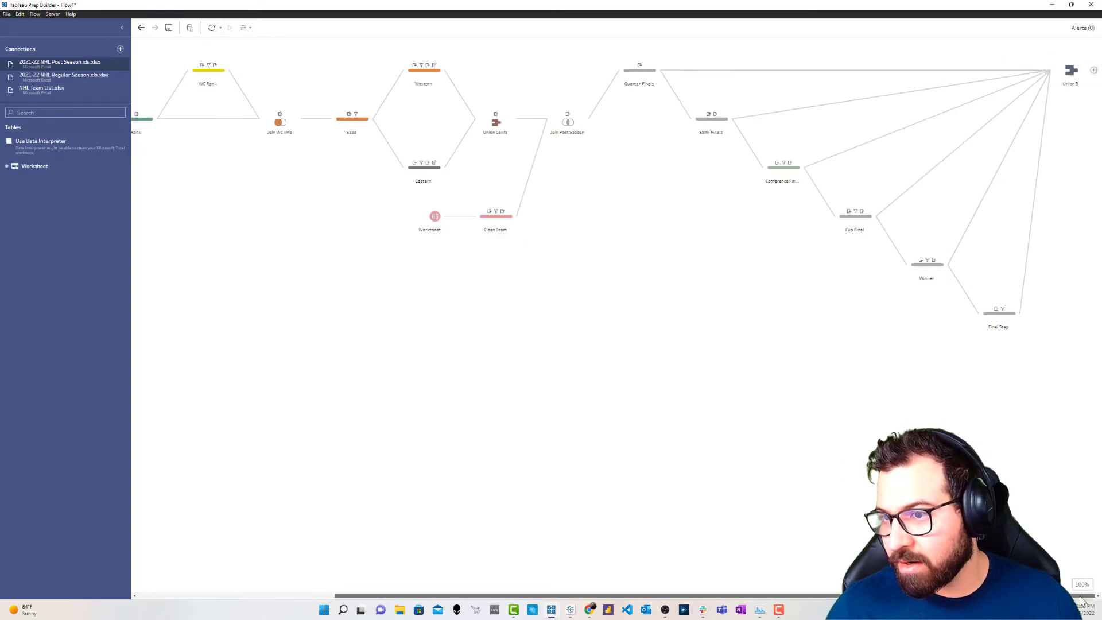
Rename the new six-input union as Union Structure.
left_click(1072, 70)
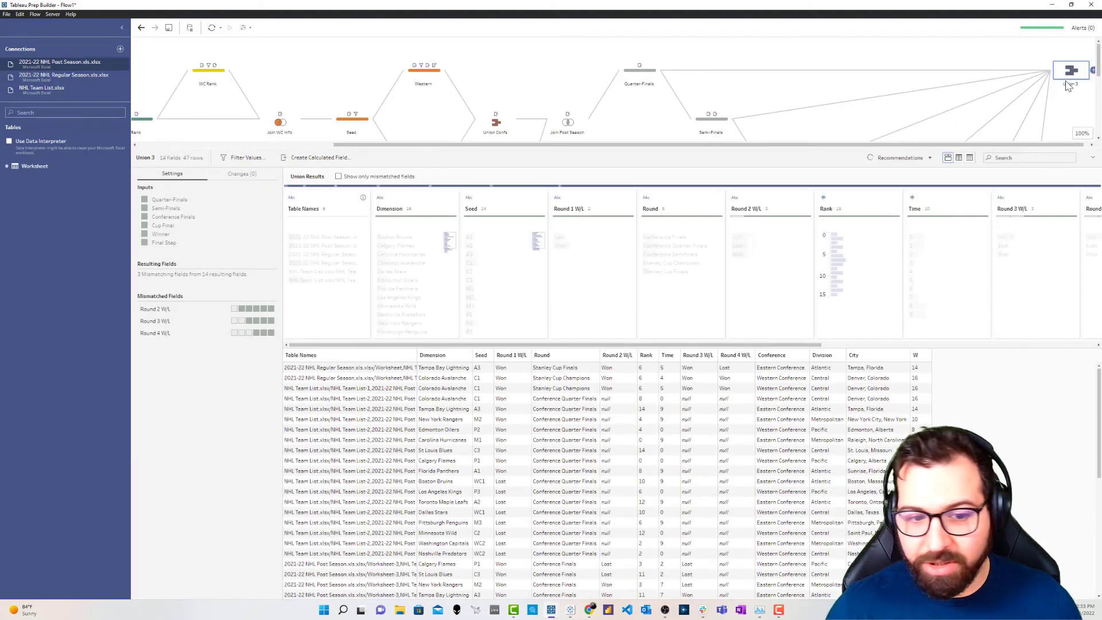
double_click(1068, 85)
type("Union Structure")
key("Return")
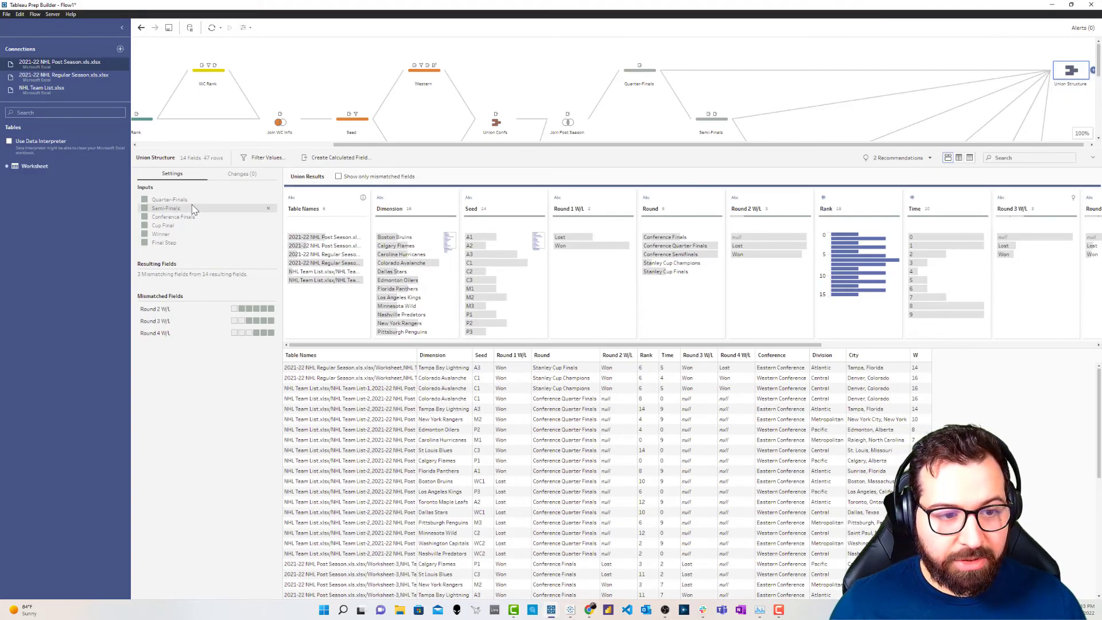
Remove the Table Names, Round 1 W/L, Round 2 W/L, Round 3 W/L, Round 4 W/L and W fields from Union Structure.
left_click(331, 201)
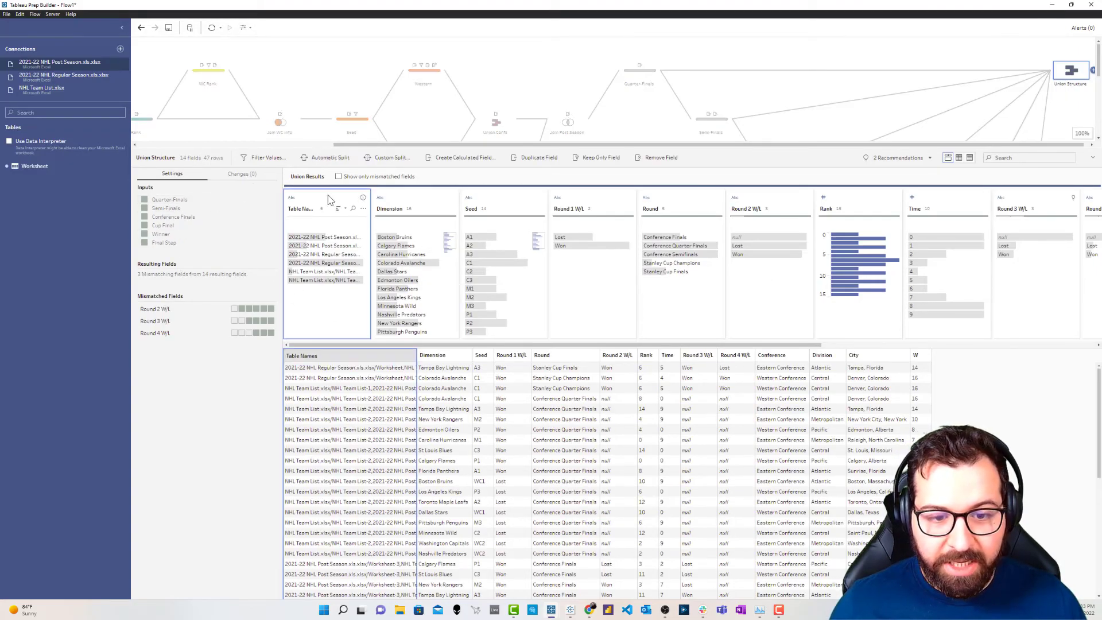
left_click(591, 200, "ctrl")
left_click(750, 210, "ctrl")
left_click(706, 357, "ctrl")
left_click(736, 357, "ctrl")
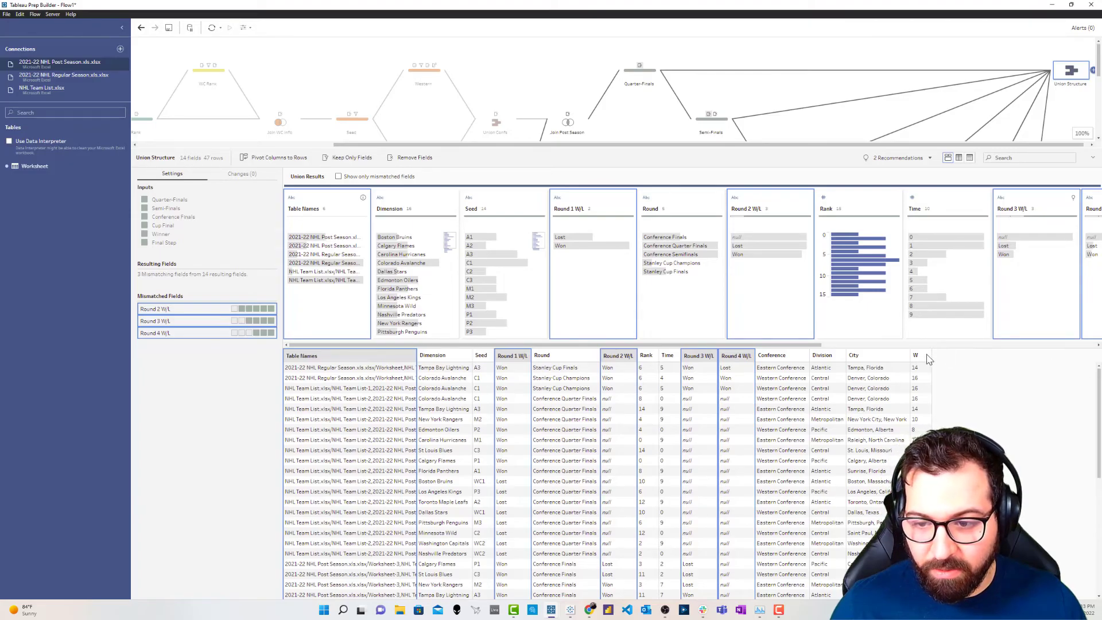
left_click(402, 160)
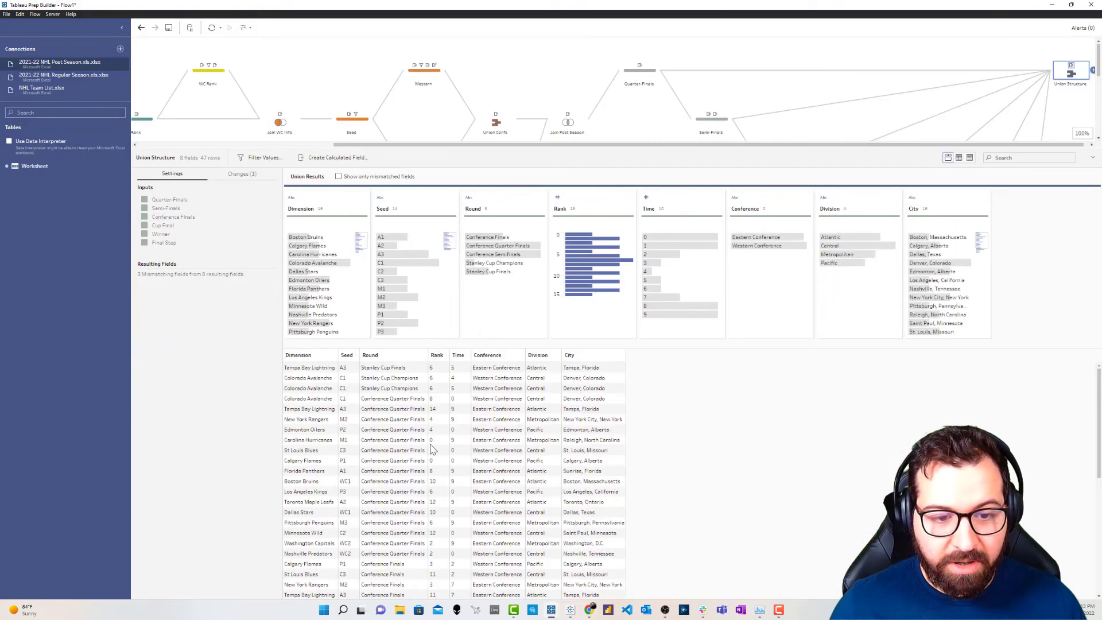
Review the remaining Round, Rank, Time, Conference, Division and City fields in Union Structure.
left_click(389, 360)
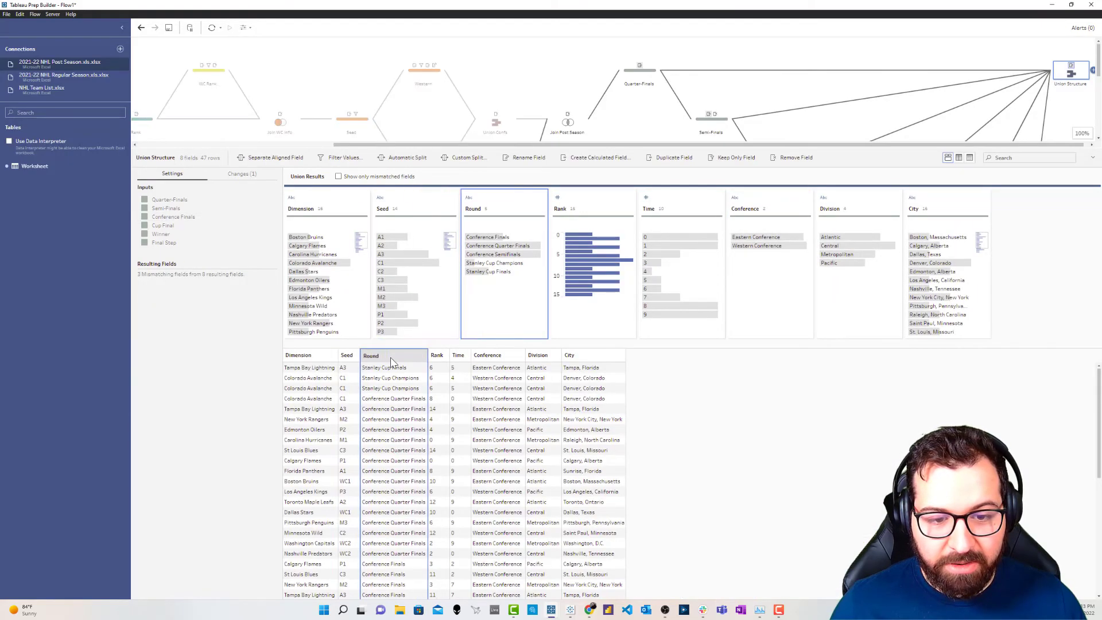
left_click(442, 359)
left_click(461, 359)
left_click(509, 359)
left_click(544, 359)
left_click(593, 356)
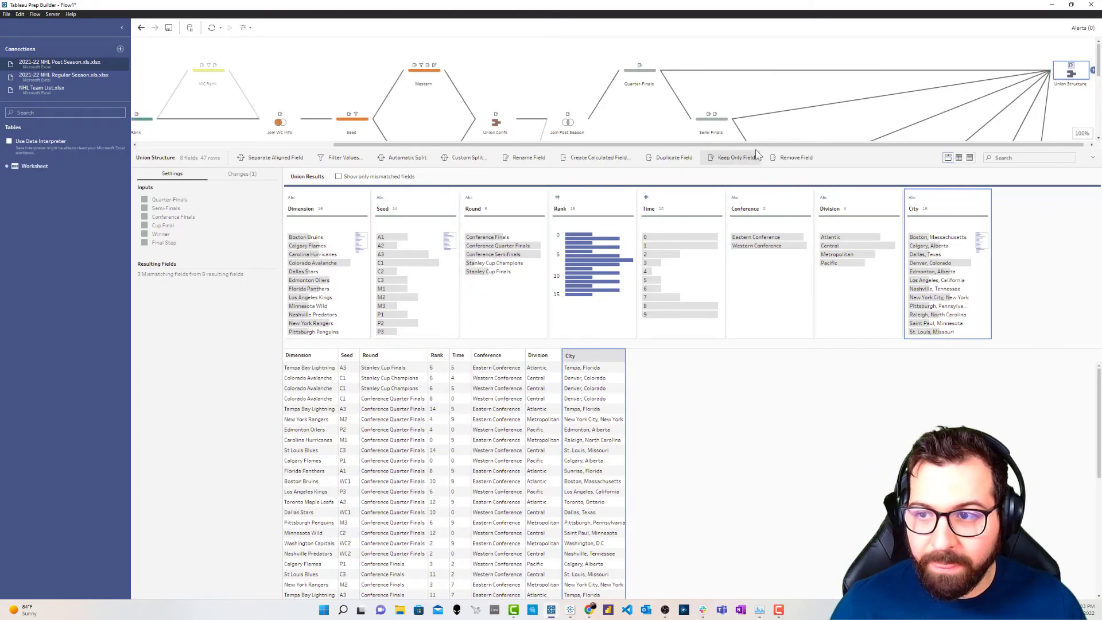
left_click(1090, 101)
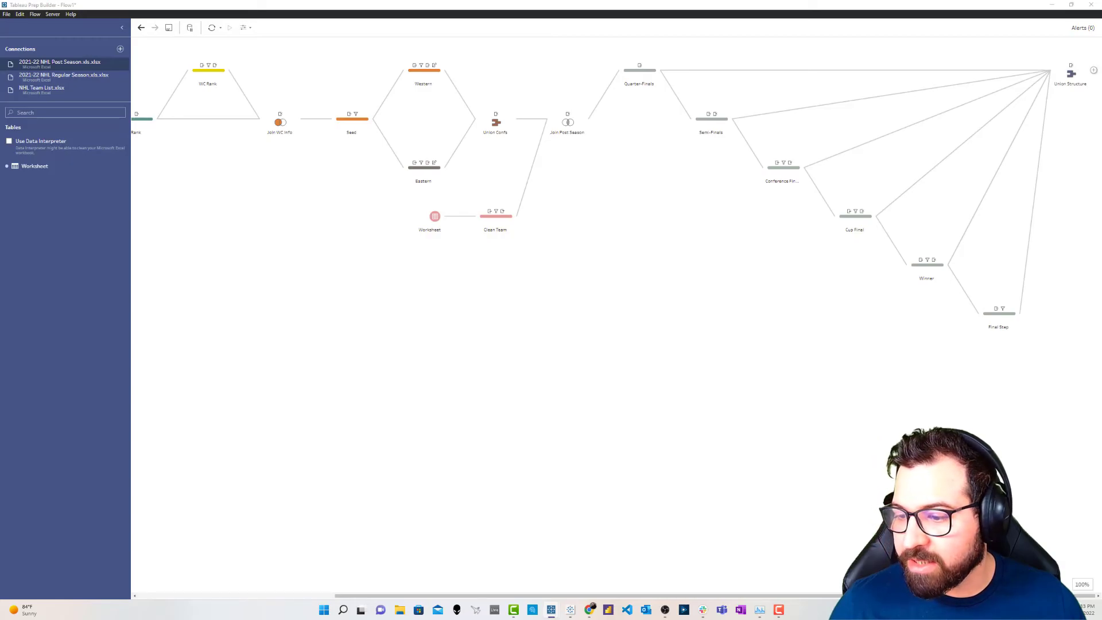
Insert the saved Sigmoid Bump Chart Flow after Union Structure.
left_click(1093, 70)
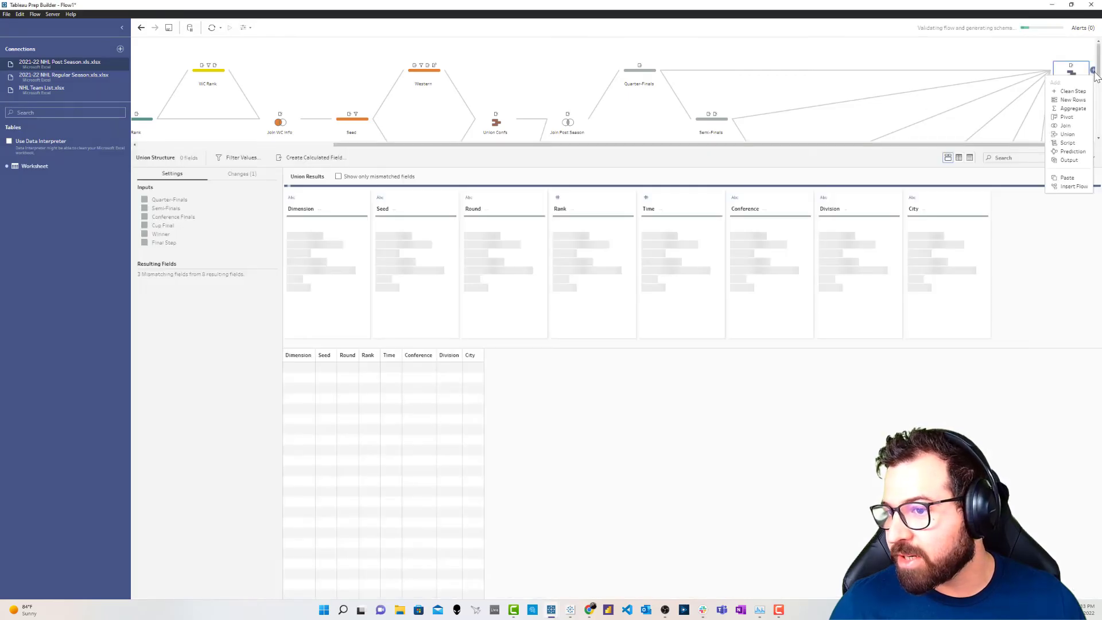
left_click(1065, 189)
left_click(564, 326)
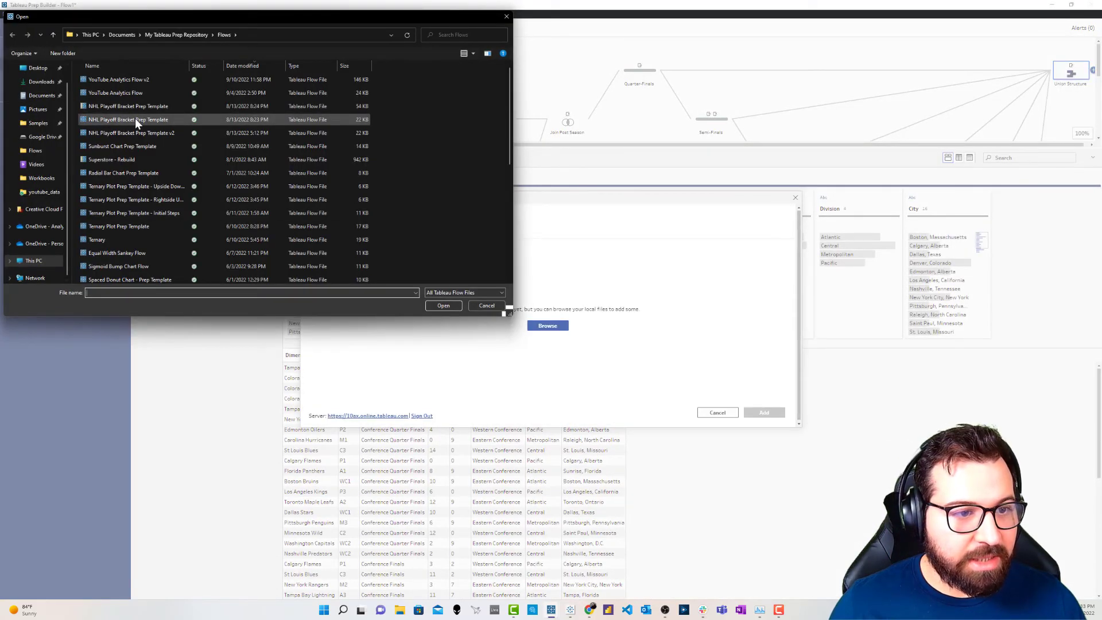
left_click_drag(190, 65, 217, 65)
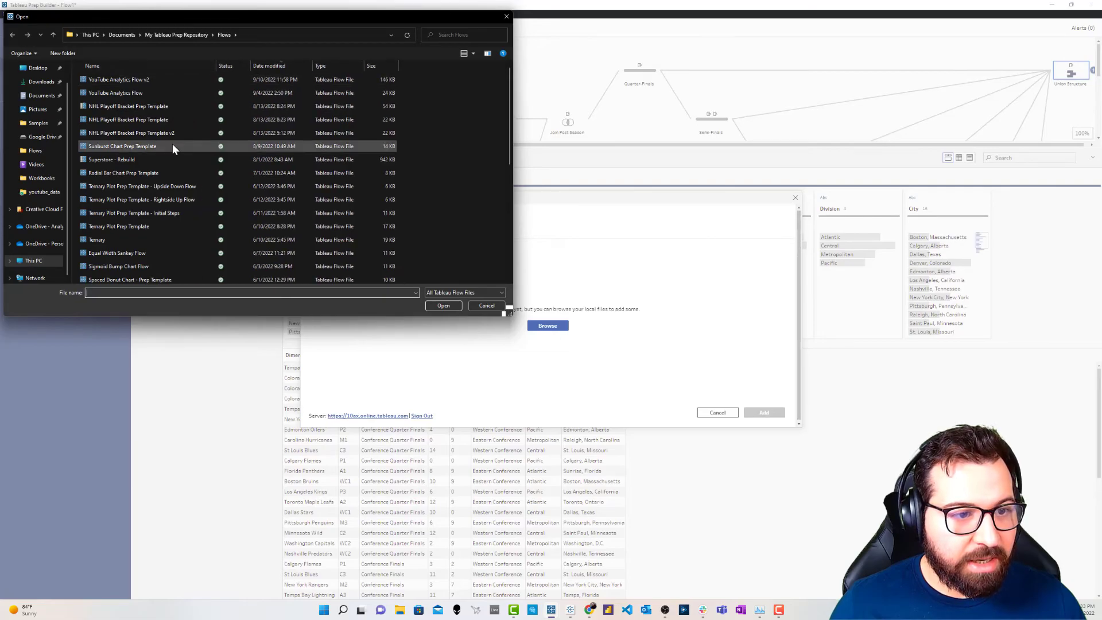
scroll(173, 155, "down", 2)
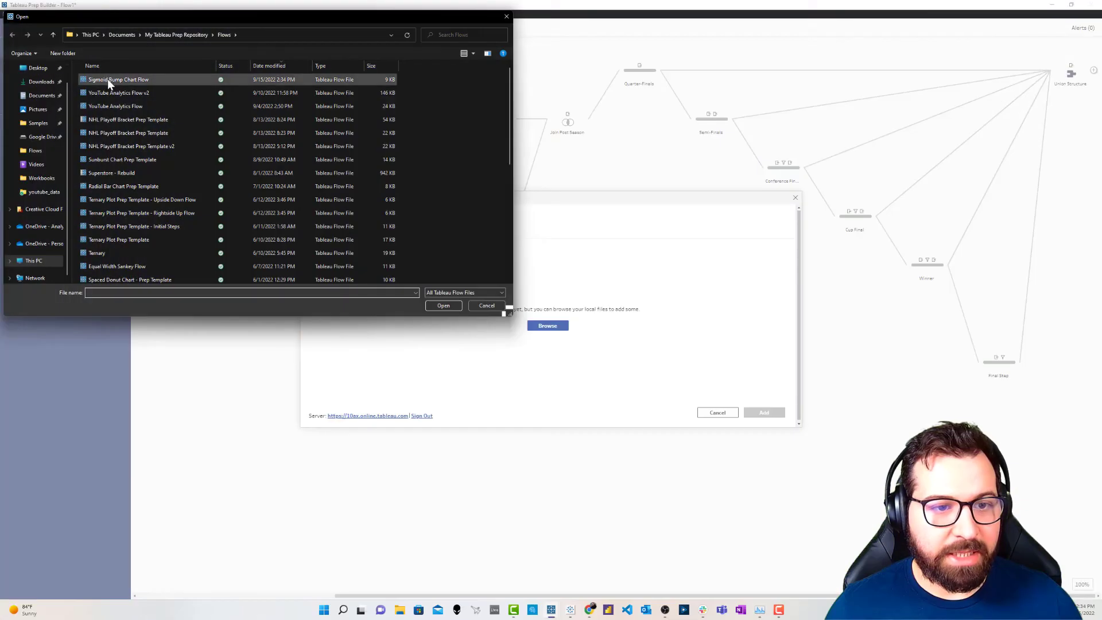
double_click(109, 80)
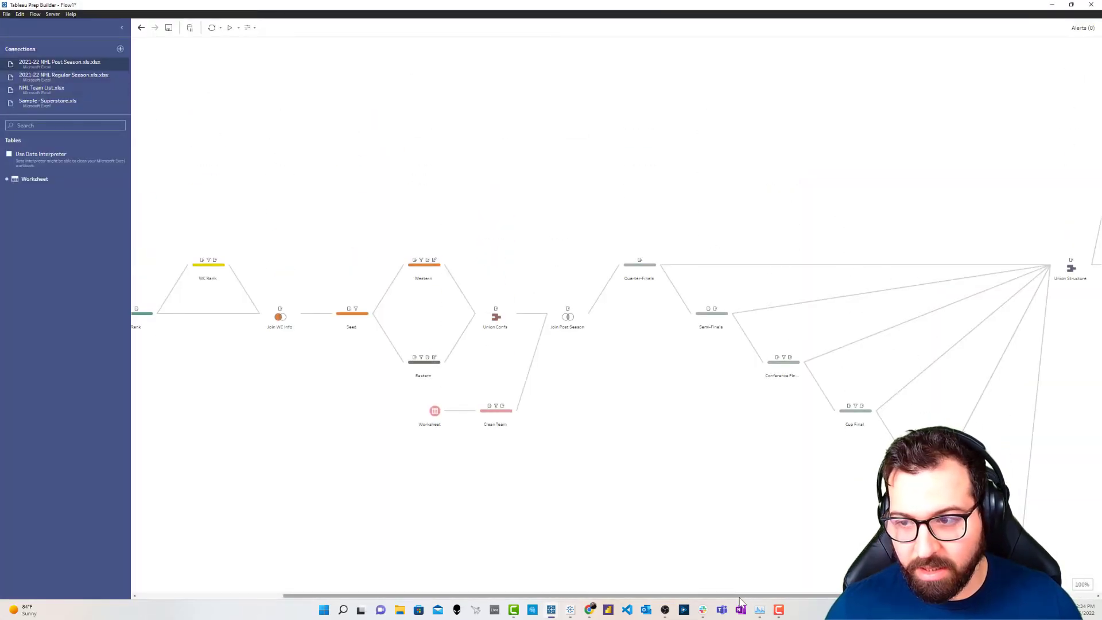
Move the inserted Dimension & Time, Duplicate, Next Rank and Data Template steps below the scaffold branch.
left_click_drag(746, 596, 998, 596)
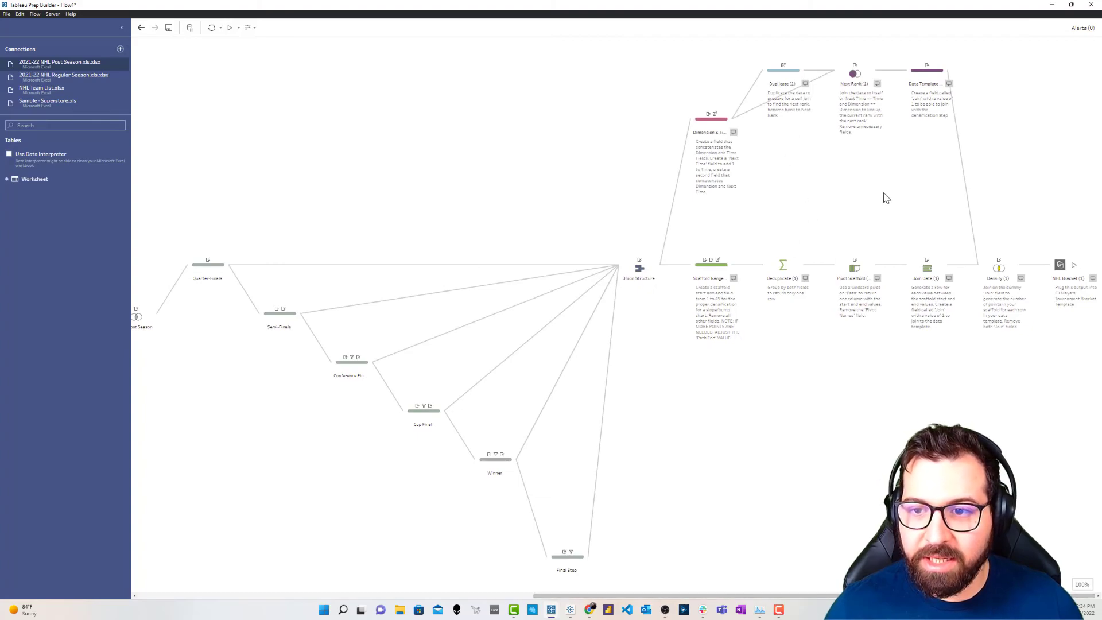
left_click_drag(935, 173, 687, 52)
left_click_drag(721, 126, 722, 466)
left_click_drag(869, 440, 869, 488)
left_click_drag(729, 508, 882, 402)
left_click_drag(775, 417, 775, 368)
left_click_drag(712, 459, 723, 416)
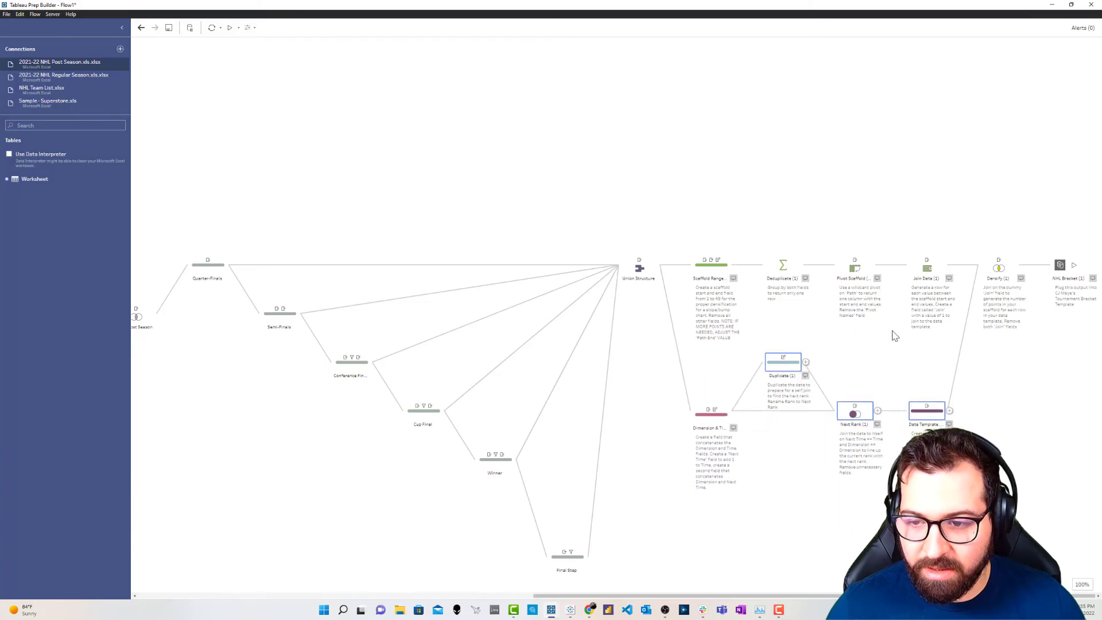
Move the Scaffold Range, Deduplicate, Pivot Scaffold and Join Data steps above the level of Union Structure.
left_click_drag(939, 357, 693, 234)
left_click(712, 265)
left_click(754, 131)
left_click_drag(678, 193, 947, 319)
left_click_drag(722, 270, 709, 173)
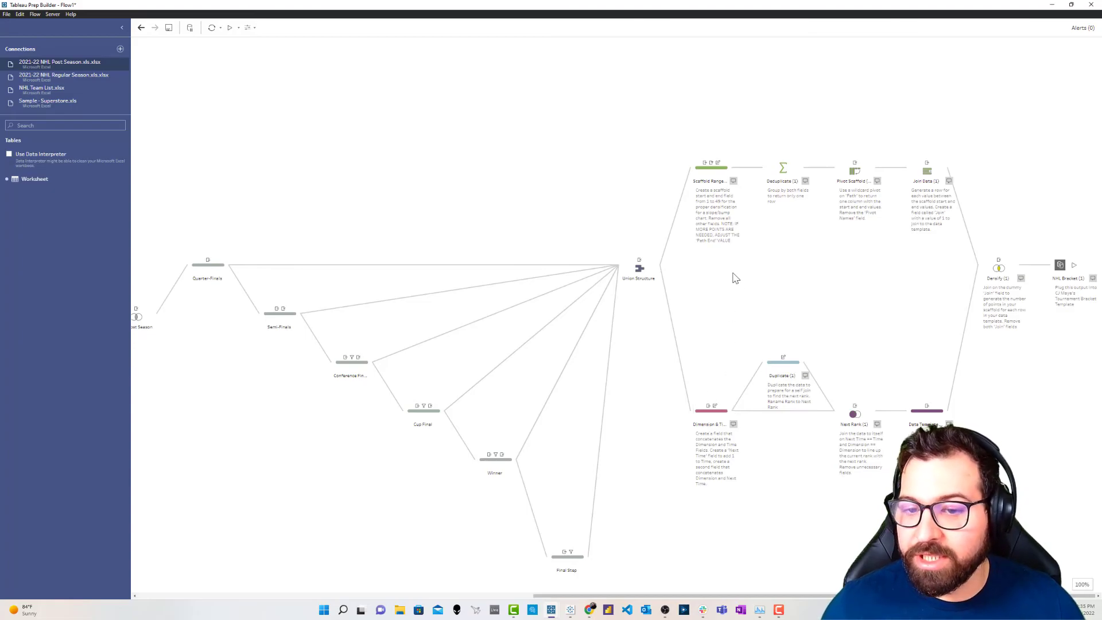
Examine the changes and results in the Dimension & Time, Duplicate, Next Rank and Data Template steps.
mouse_move(714, 407)
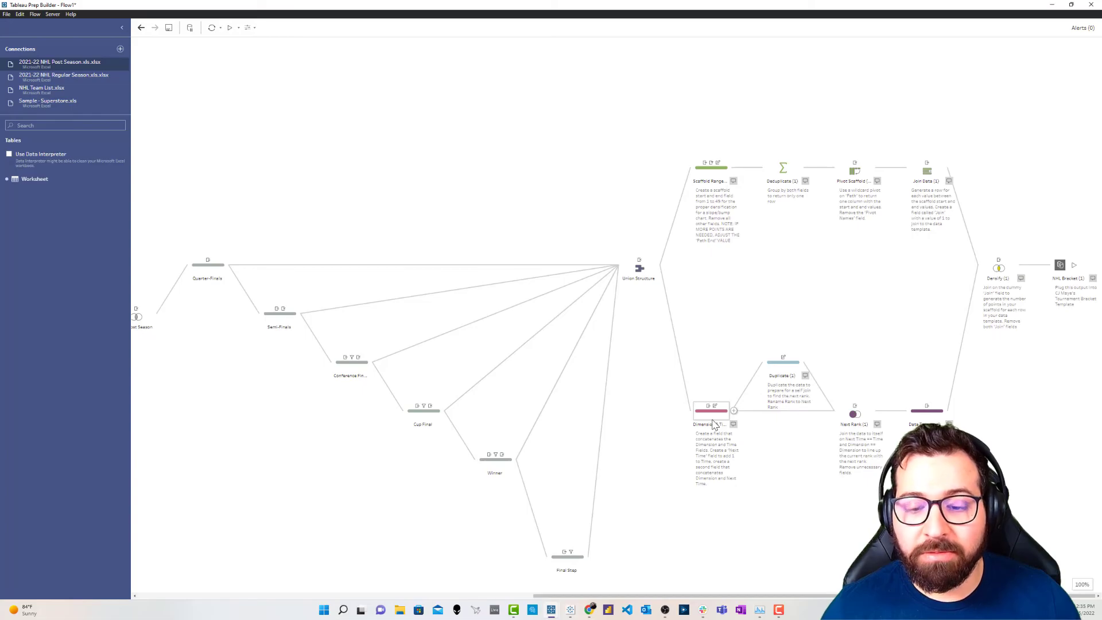
left_click(714, 424)
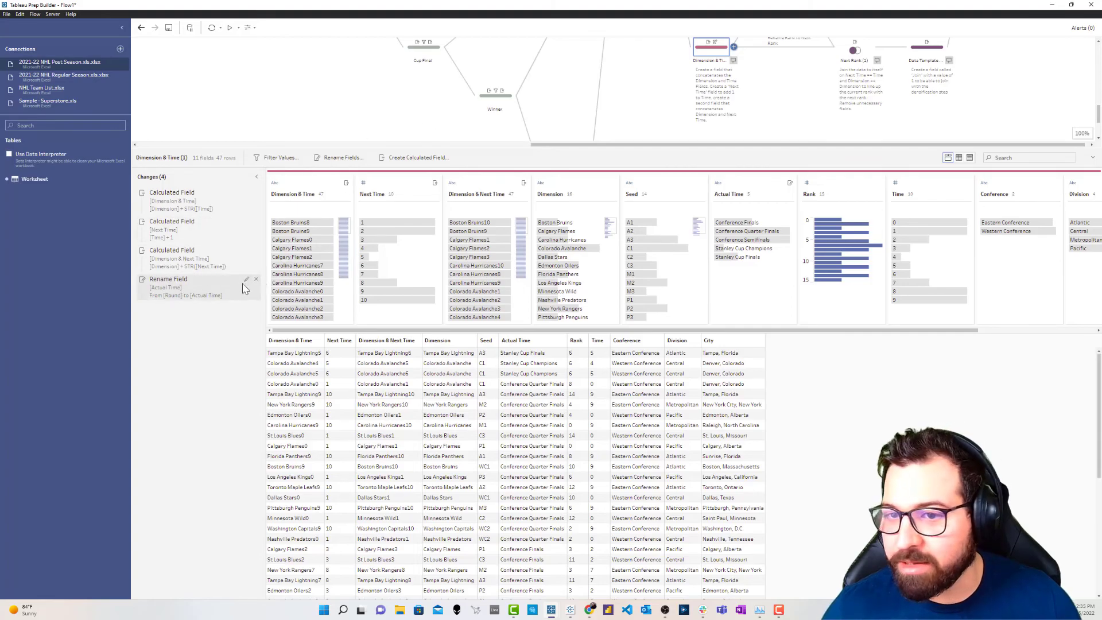
left_click(775, 123)
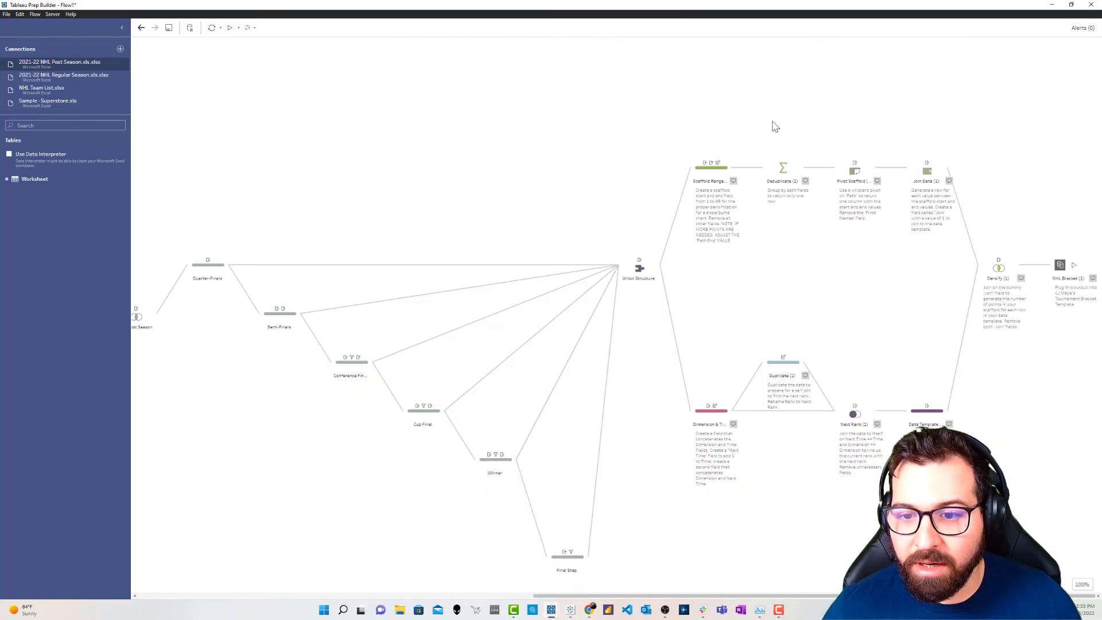
left_click(777, 368)
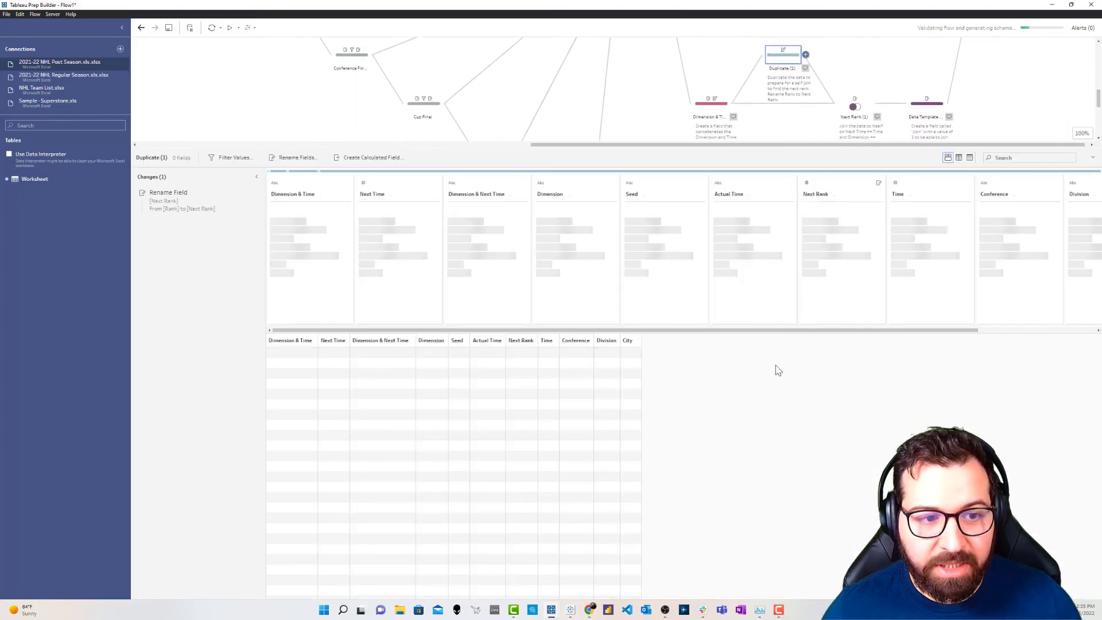
left_click(862, 100)
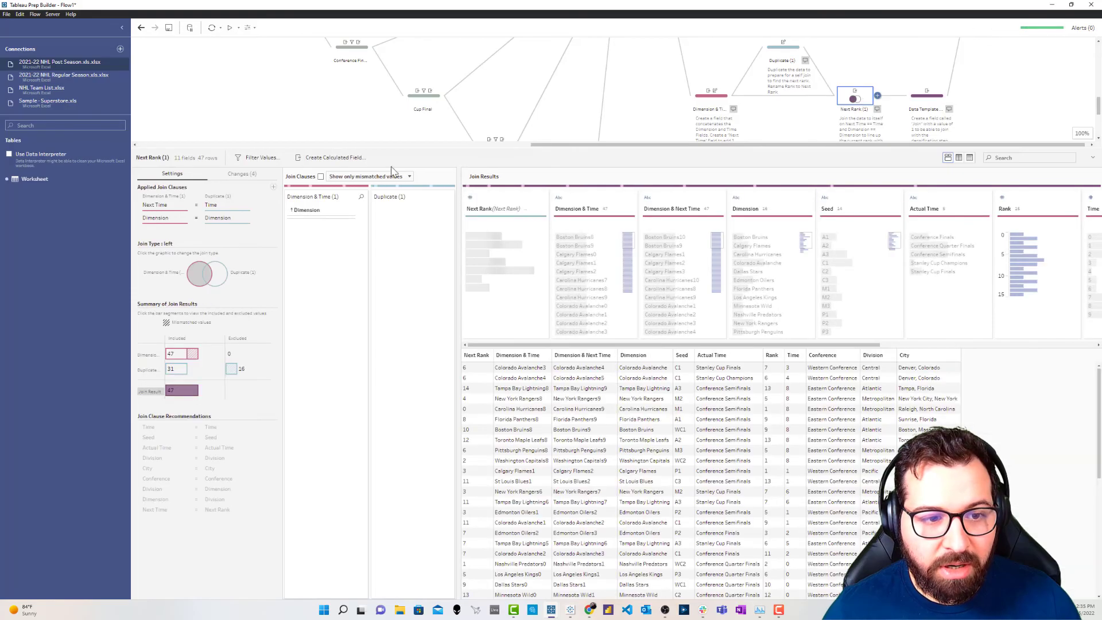
left_click(240, 174)
left_click(927, 95)
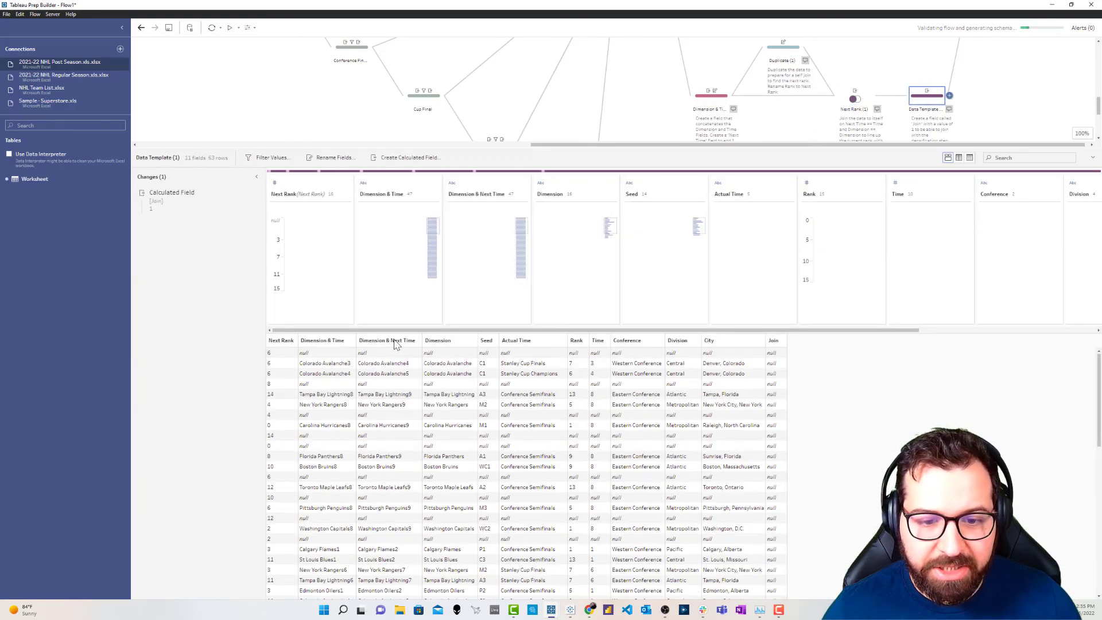
scroll(837, 112, "up", 3)
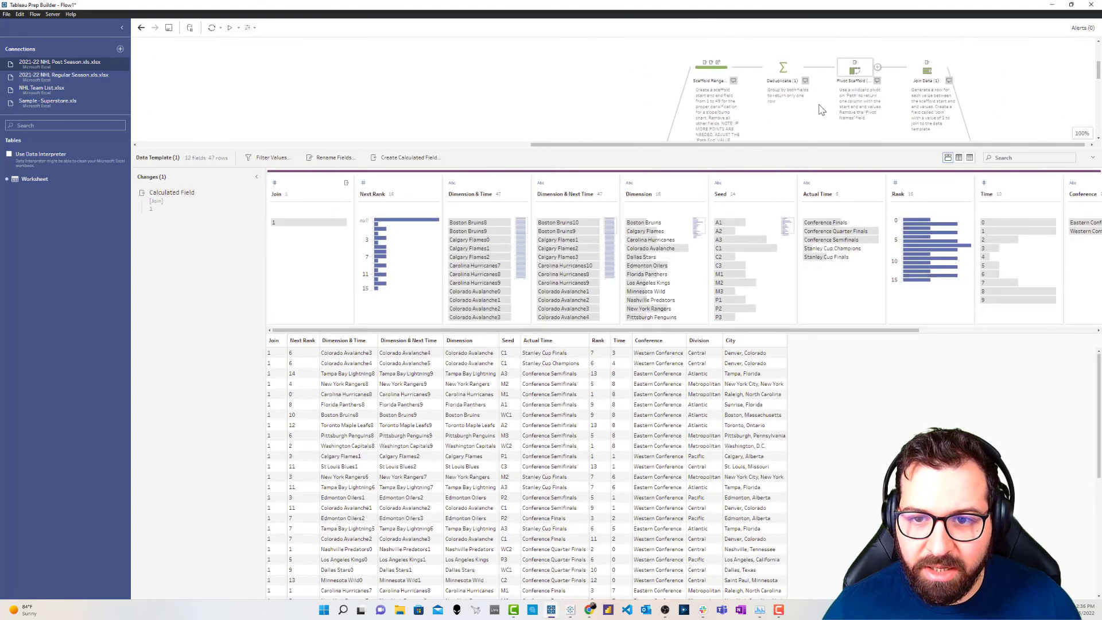
Examine the scaffold steps and the densified rows that the Densify join produces.
left_click(715, 76)
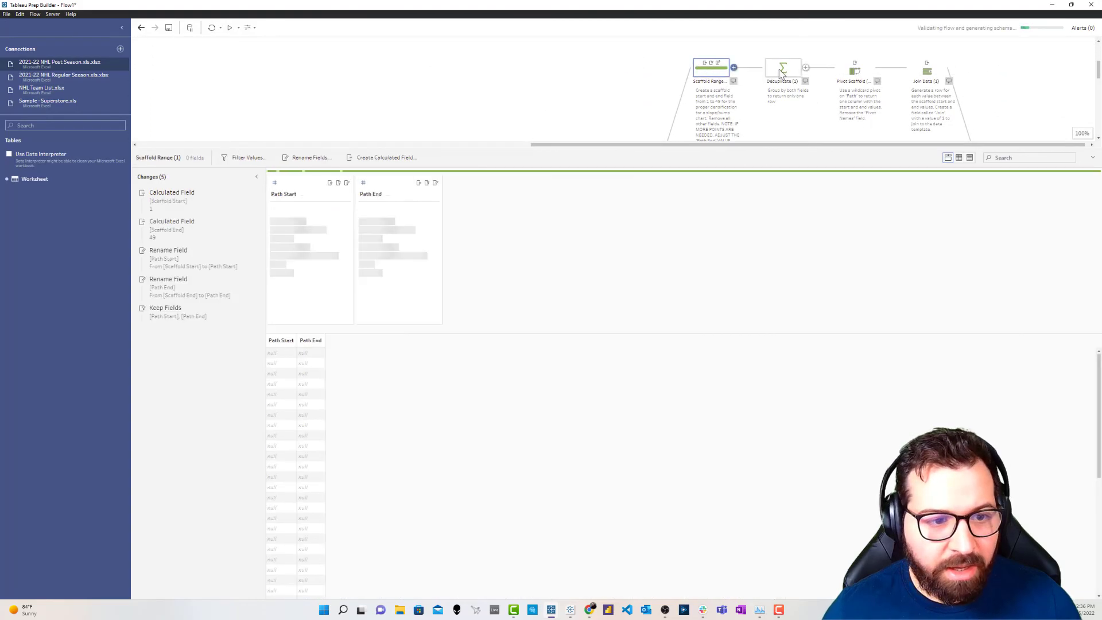
left_click(783, 69)
left_click(851, 74)
left_click(1000, 84)
left_click(1010, 267)
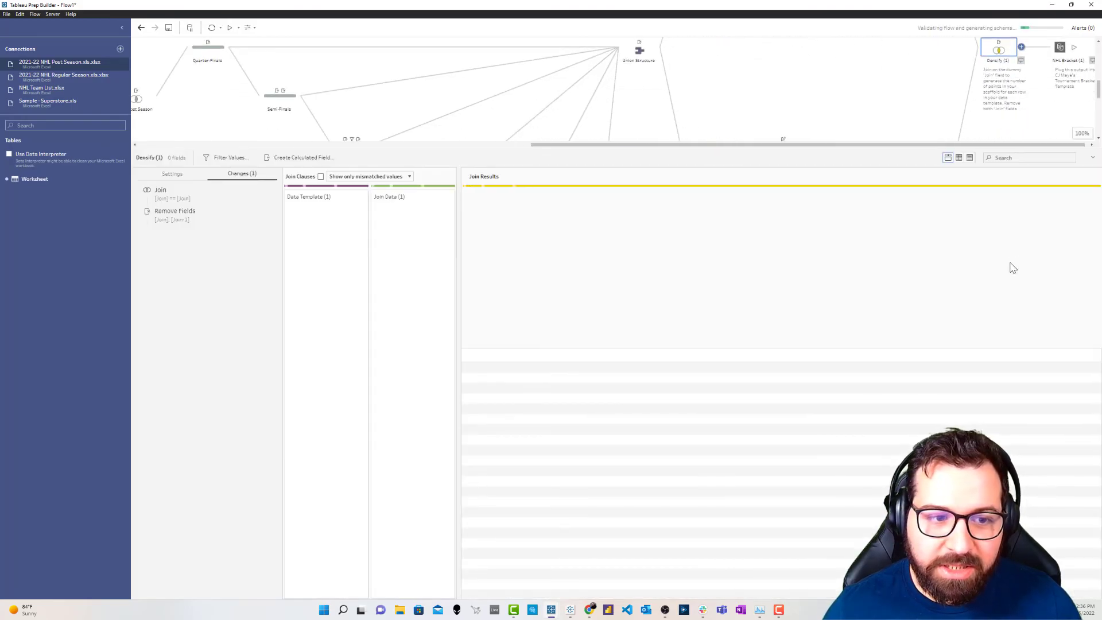
scroll(1016, 384, "down", 15)
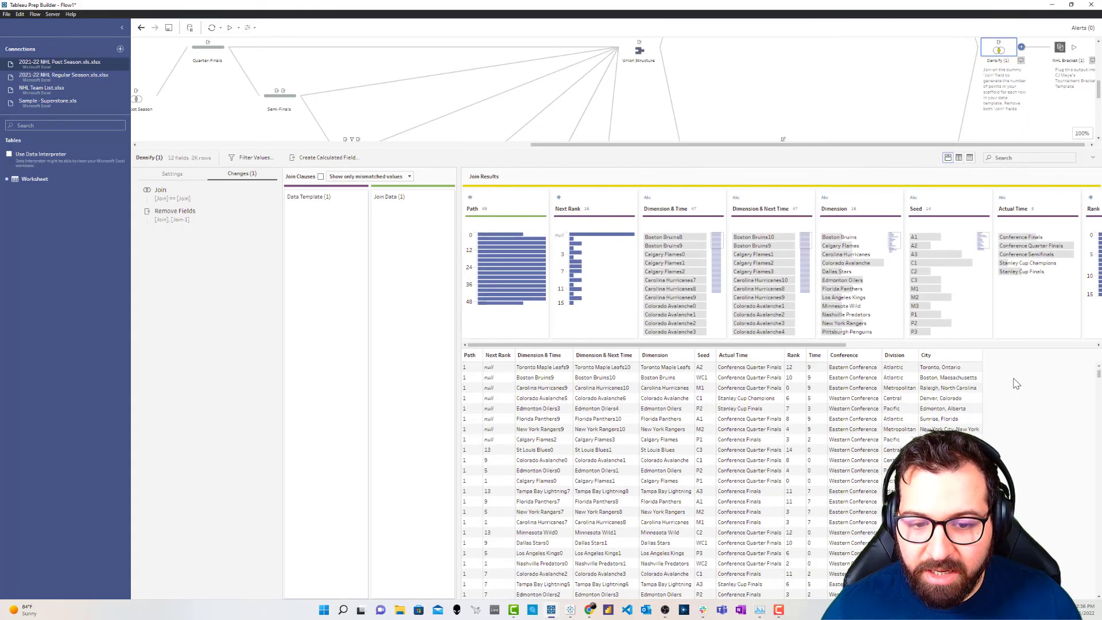
scroll(1016, 384, "up", 10)
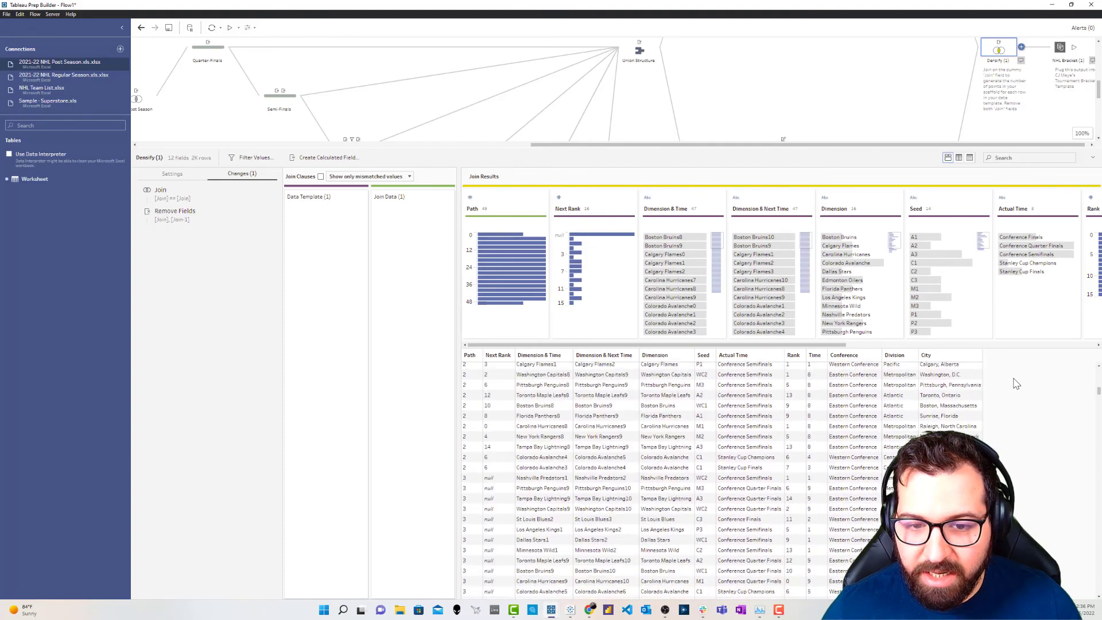
scroll(1016, 384, "up", 5)
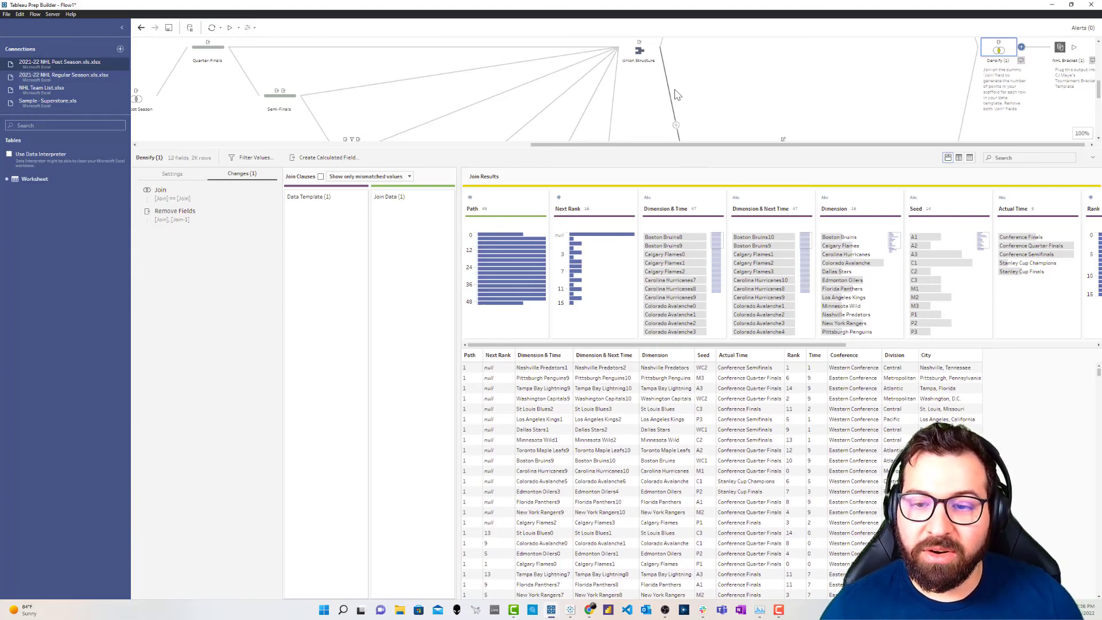
left_click(701, 102)
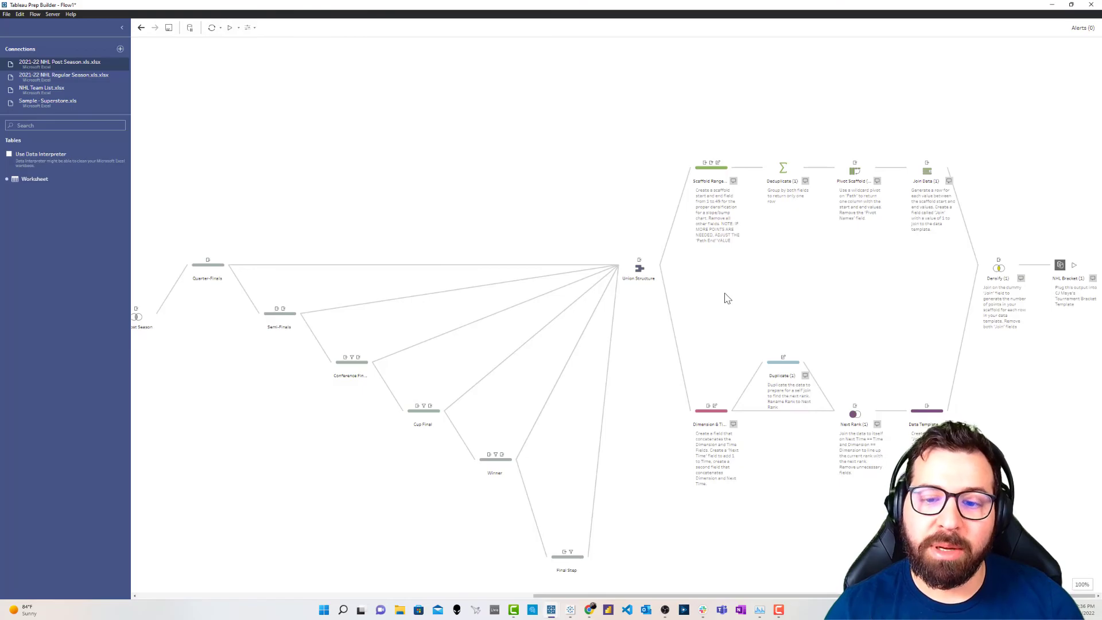
Review the rename from Round to Actual Time in Dimension & Time and look over the whole flow.
left_click(729, 408)
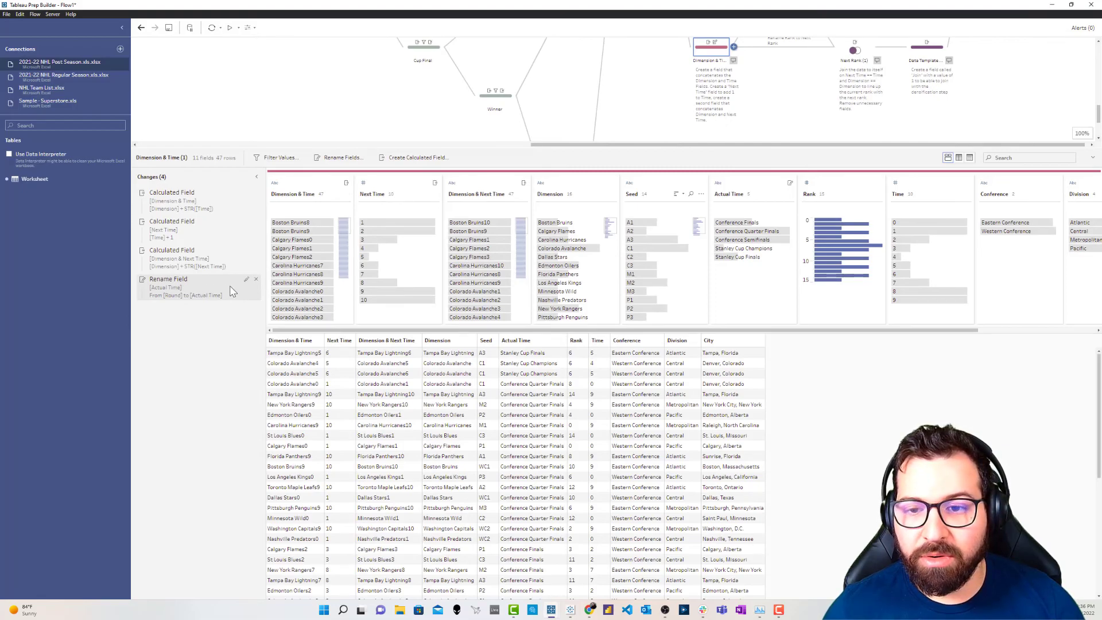
scroll(723, 72, "up", 3)
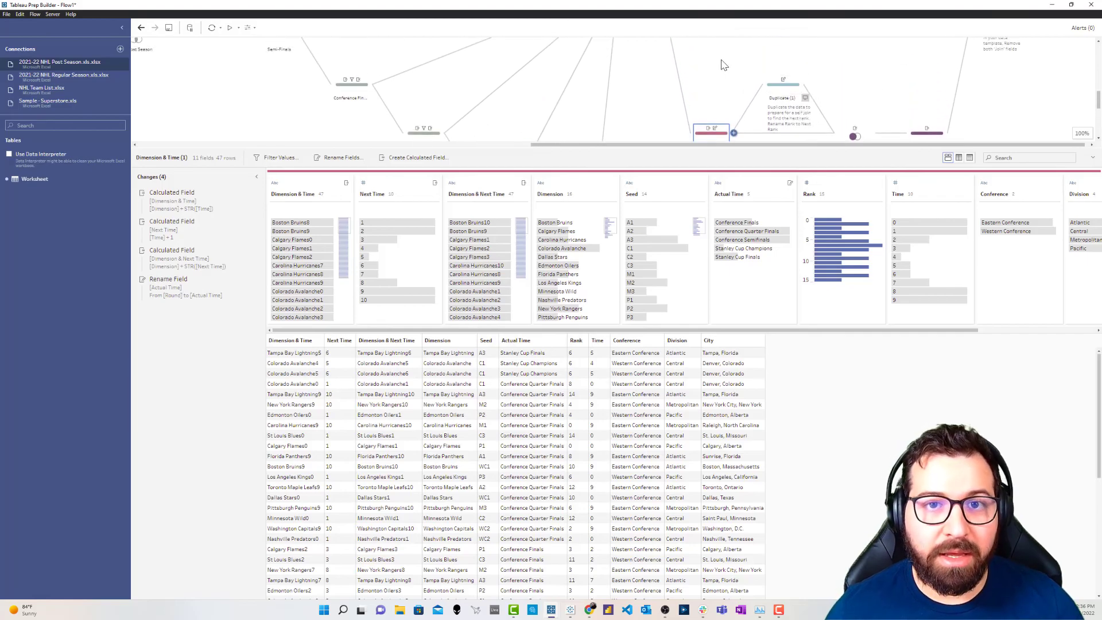
left_click(723, 65)
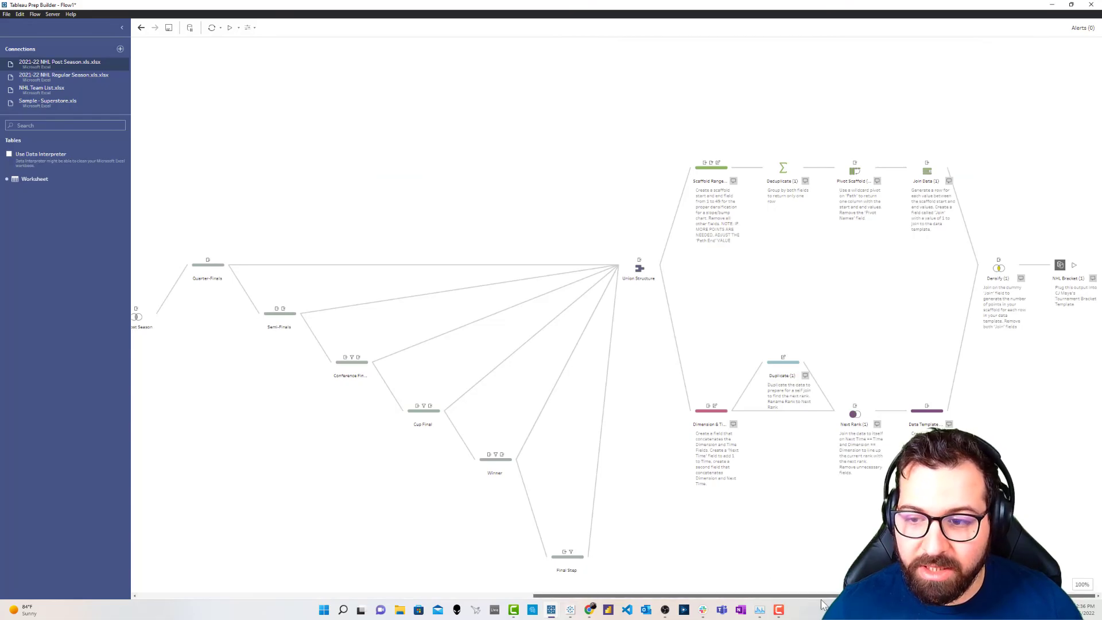
scroll(258, 528, "left", 10)
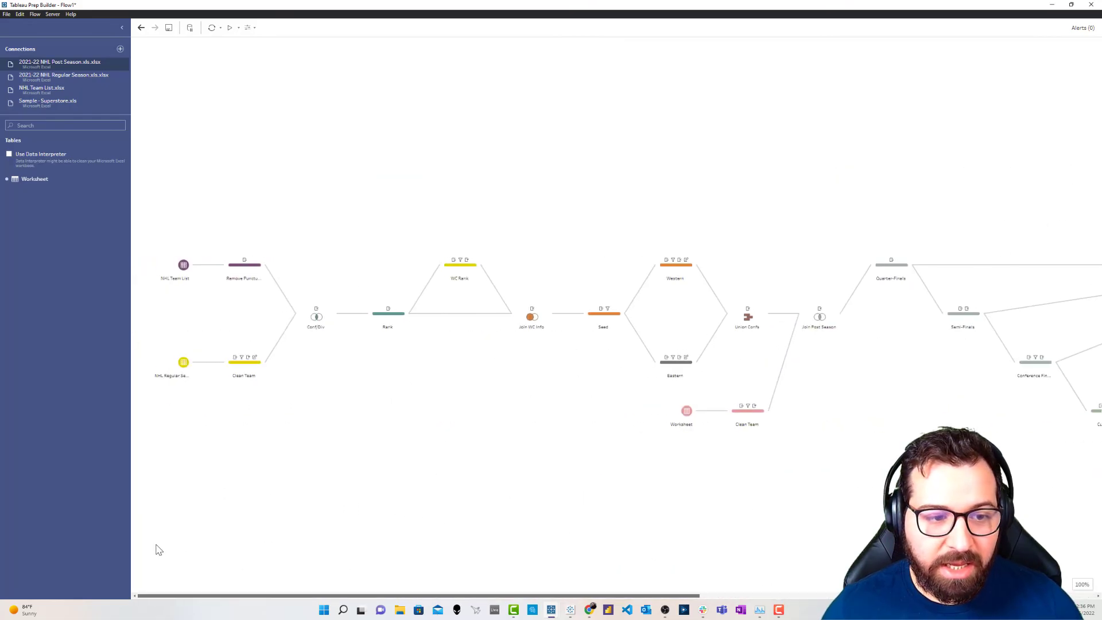
Switch to the NHL Playoff Bracket Template workbook in Tableau and set the Tournament Bracket Template sheet's grid lines to None.
left_click_drag(0, 17, 716, 0)
left_click(704, 92)
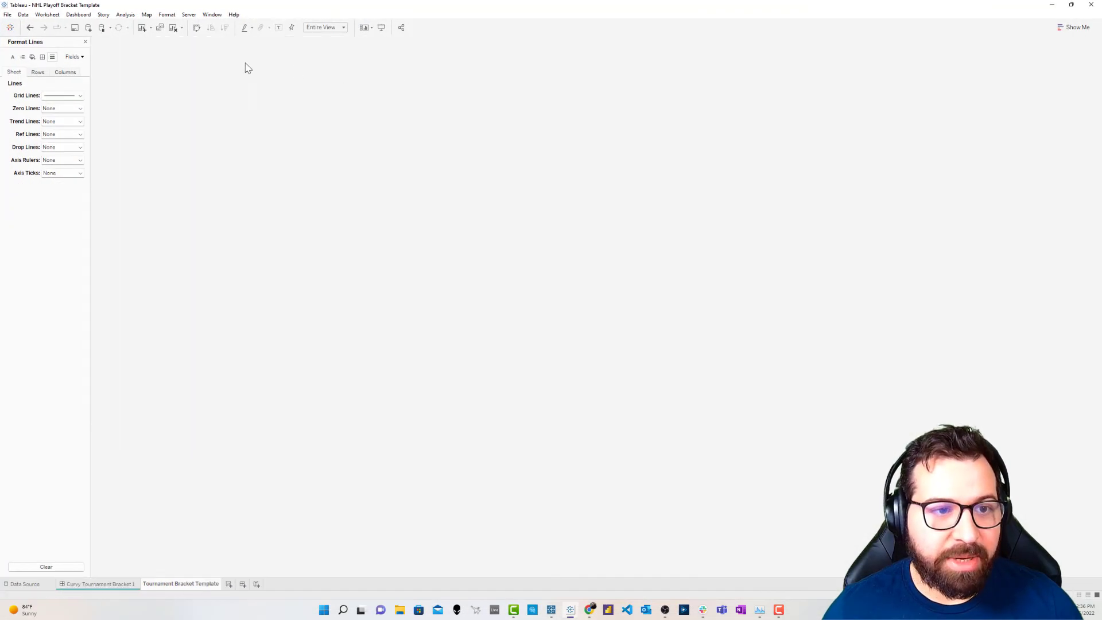
left_click(166, 14)
left_click(69, 96)
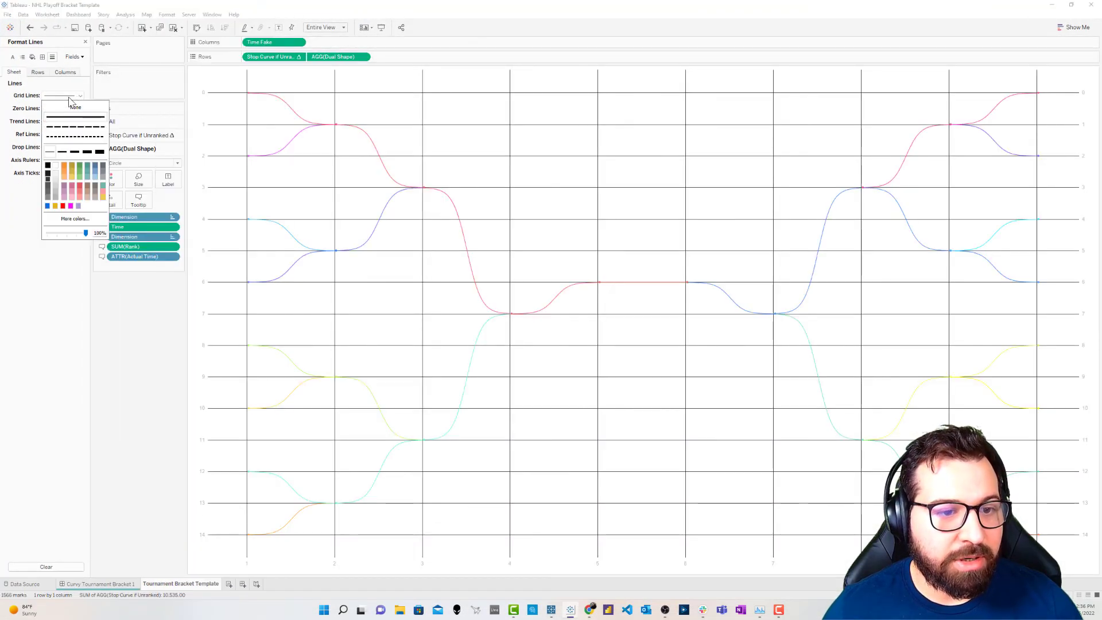
left_click(71, 105)
Hide the vertical rank axis headers of the bracket chart on the Curvy Tournament Bracket 1 dashboard.
left_click(130, 584)
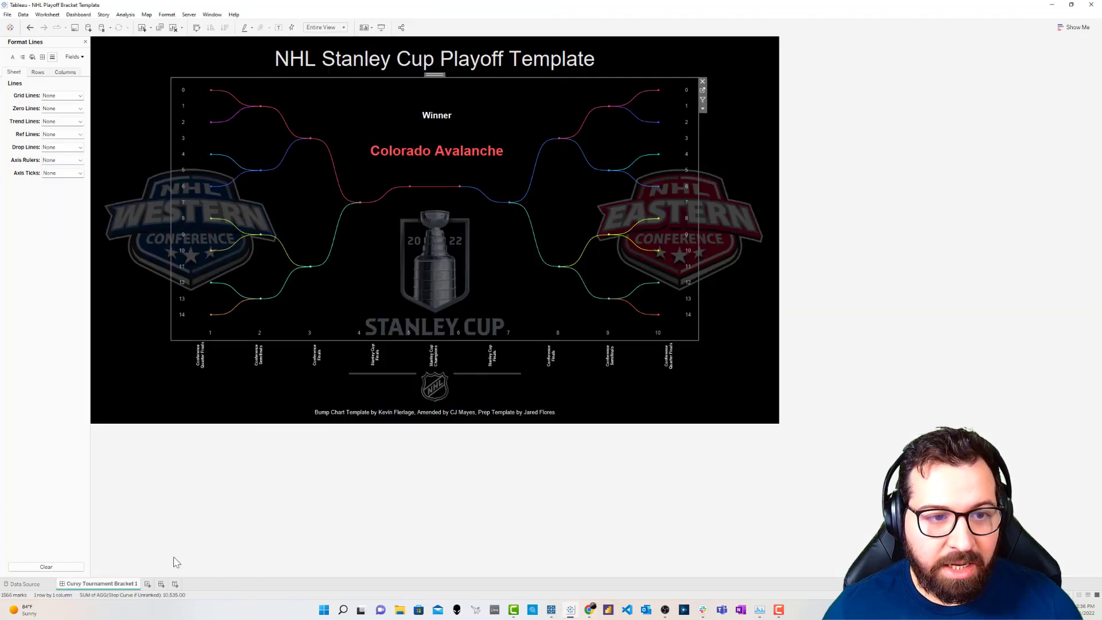
right_click(185, 165)
left_click(381, 252)
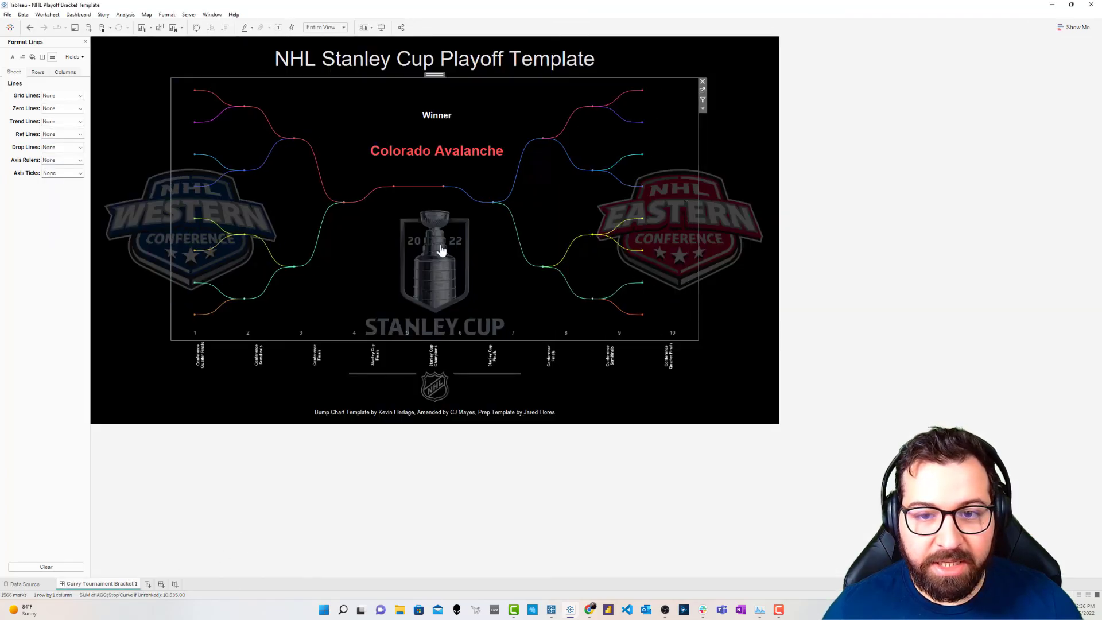